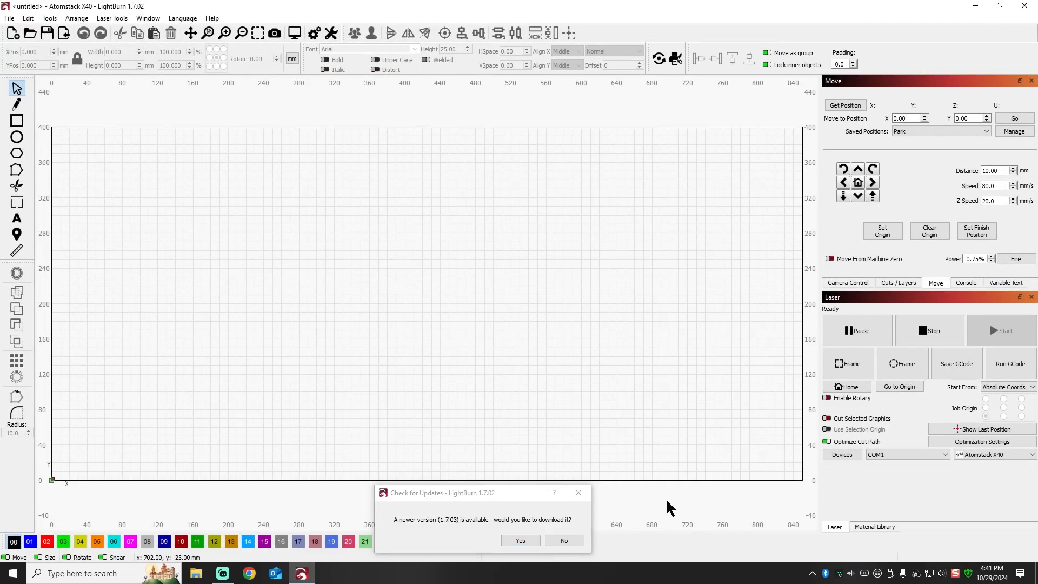
Decline the software update and switch the active laser device to HURRICANE
{"action": "left_click_drag", "start_coordinate": [510, 490], "coordinate": [481, 148]}
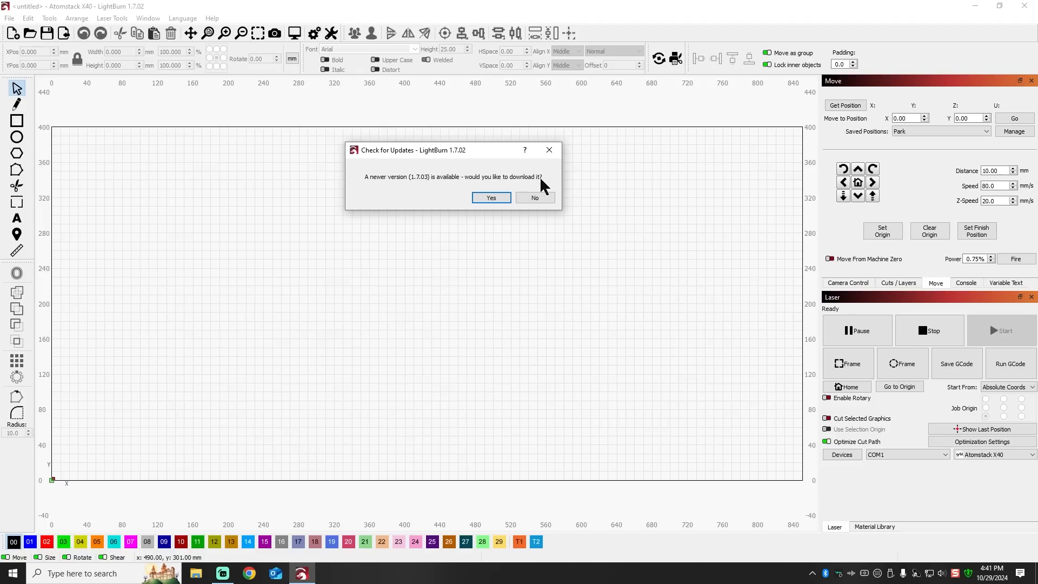
{"action": "left_click", "coordinate": [534, 199]}
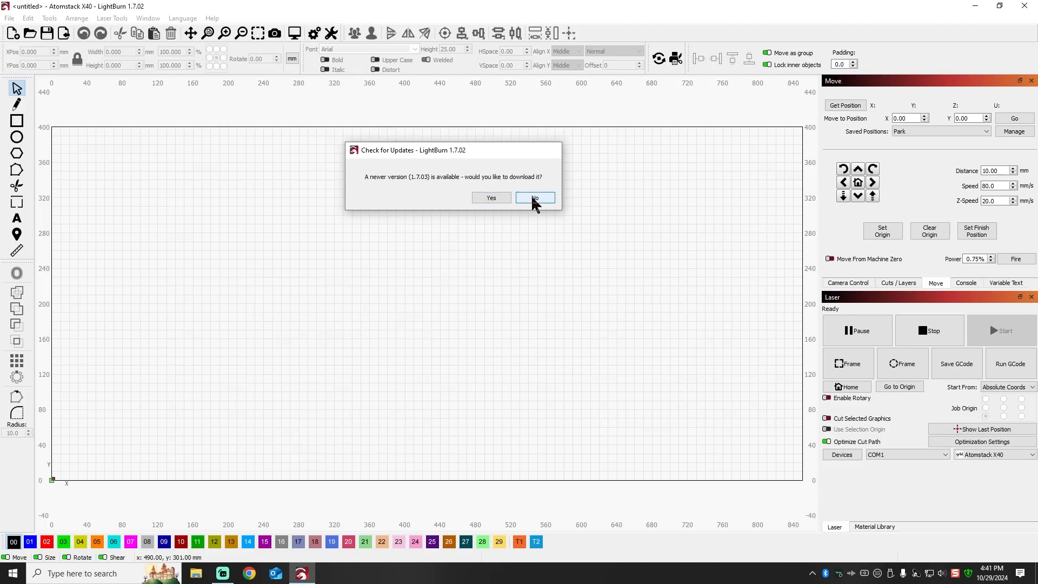
{"action": "left_click", "coordinate": [1013, 454]}
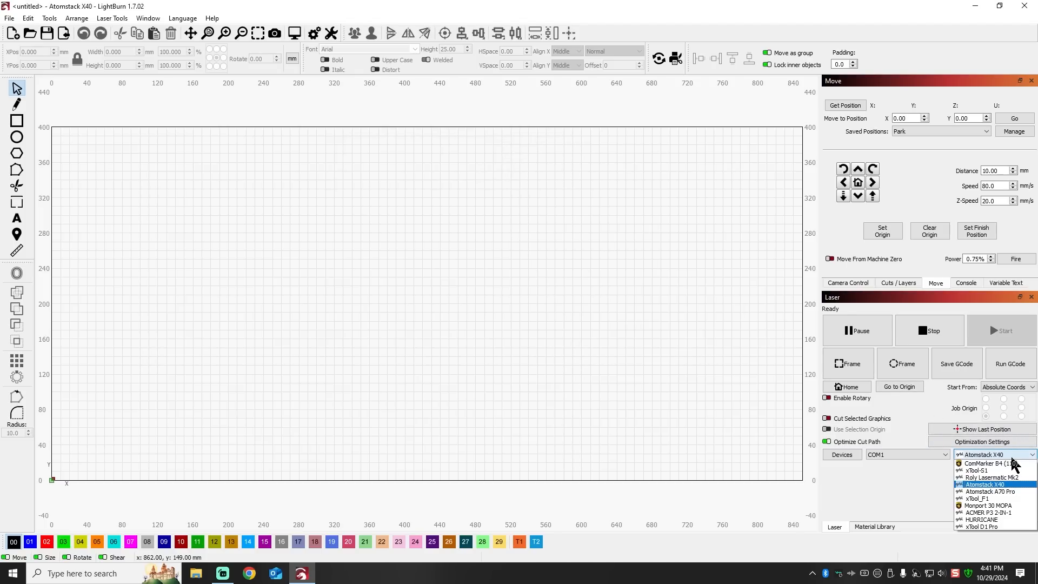
{"action": "left_click", "coordinate": [985, 519]}
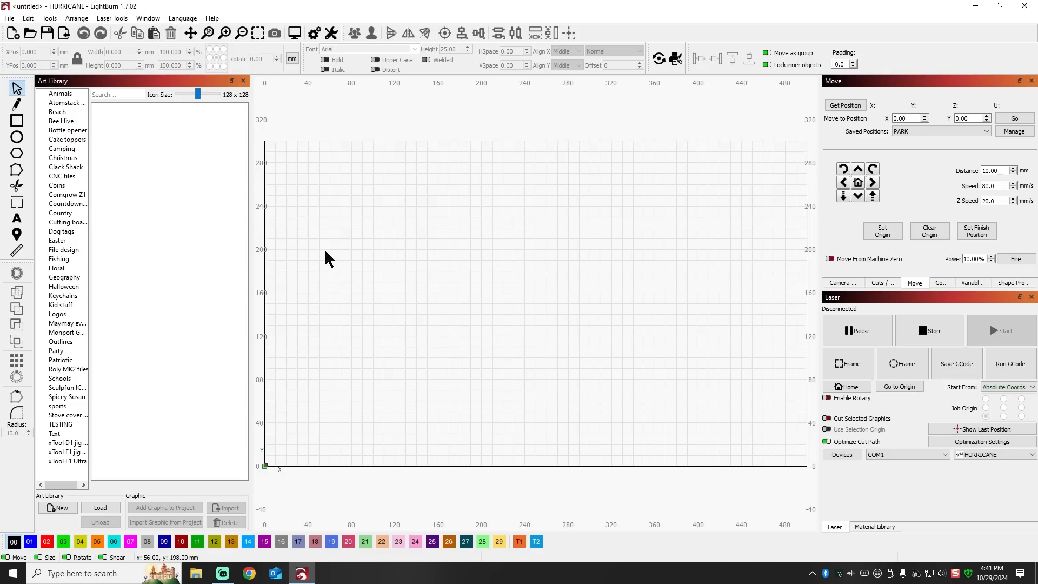
Draw an ellipse about 121 by 127 mm near the middle of the workspace and assign it to layer 02
{"action": "left_click", "coordinate": [17, 137]}
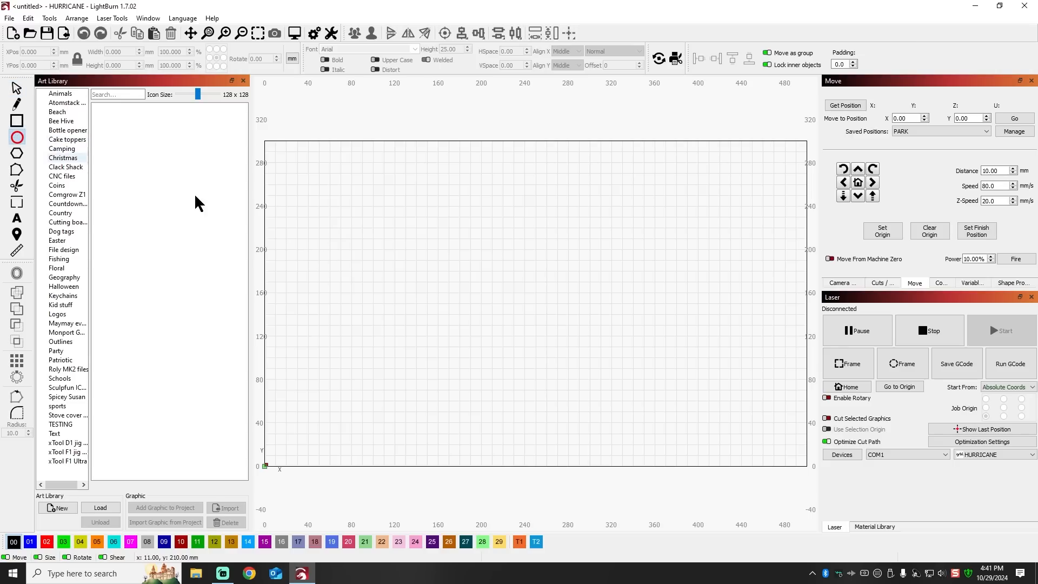
{"action": "left_click_drag", "start_coordinate": [479, 239], "coordinate": [608, 375]}
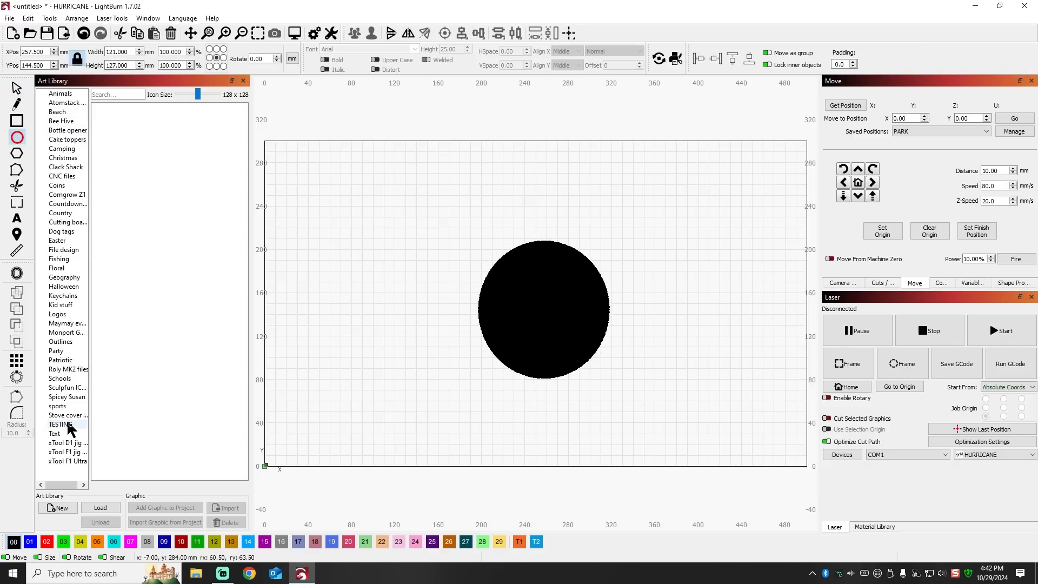
{"action": "left_click", "coordinate": [47, 542]}
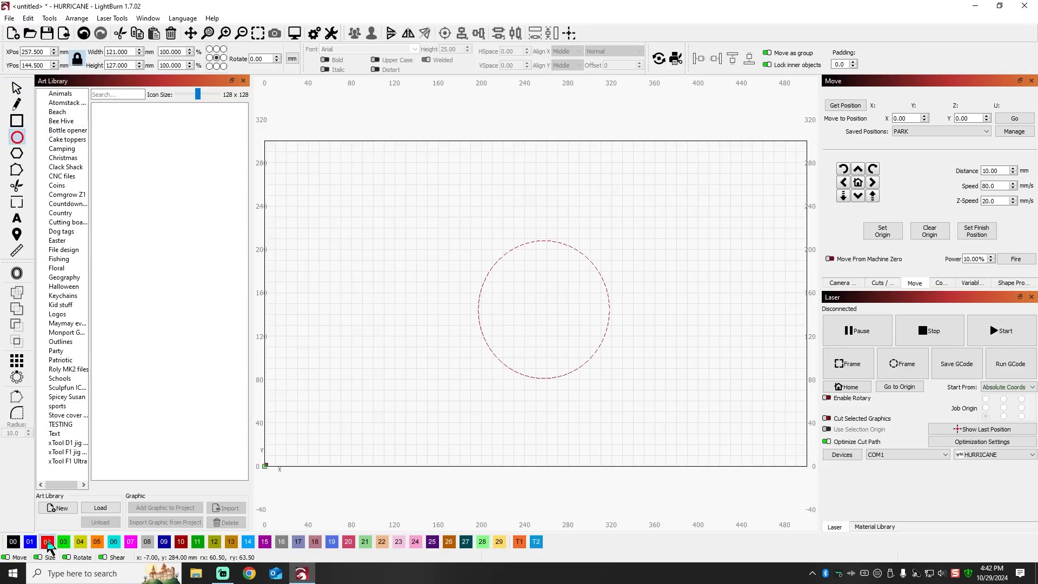
Unlock the aspect ratio, set the ellipse's width and height to 75 mm, and lock the ratio again
{"action": "double_click", "coordinate": [132, 52]}
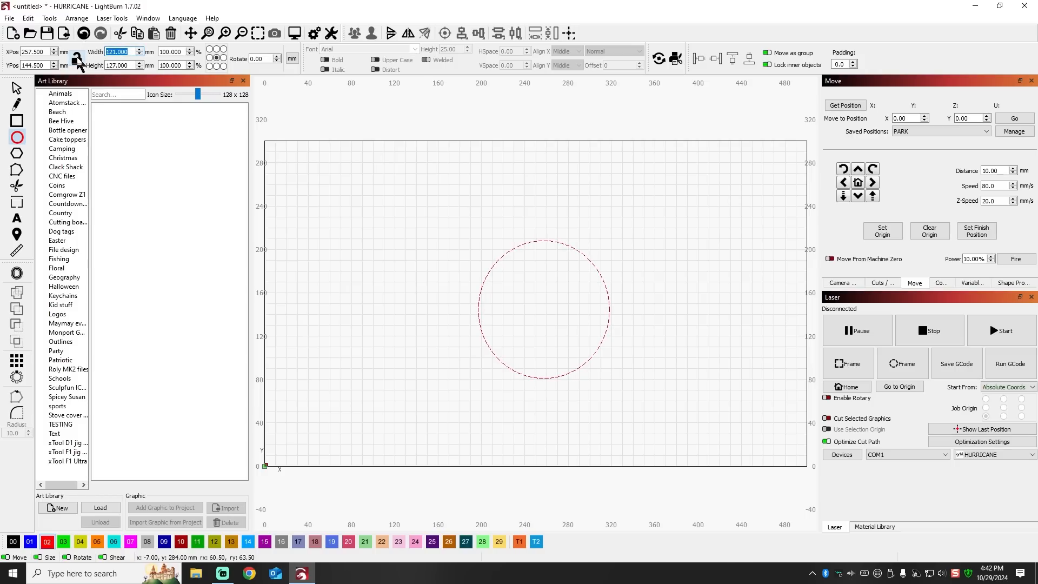
{"action": "type", "text": "75"}
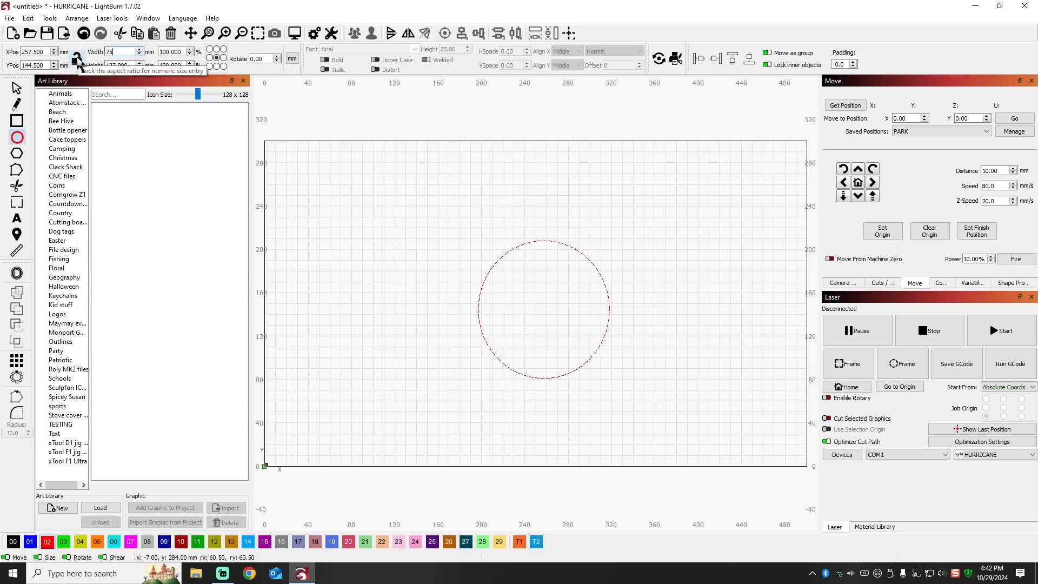
{"action": "key", "text": "Return"}
{"action": "key", "text": "Tab"}
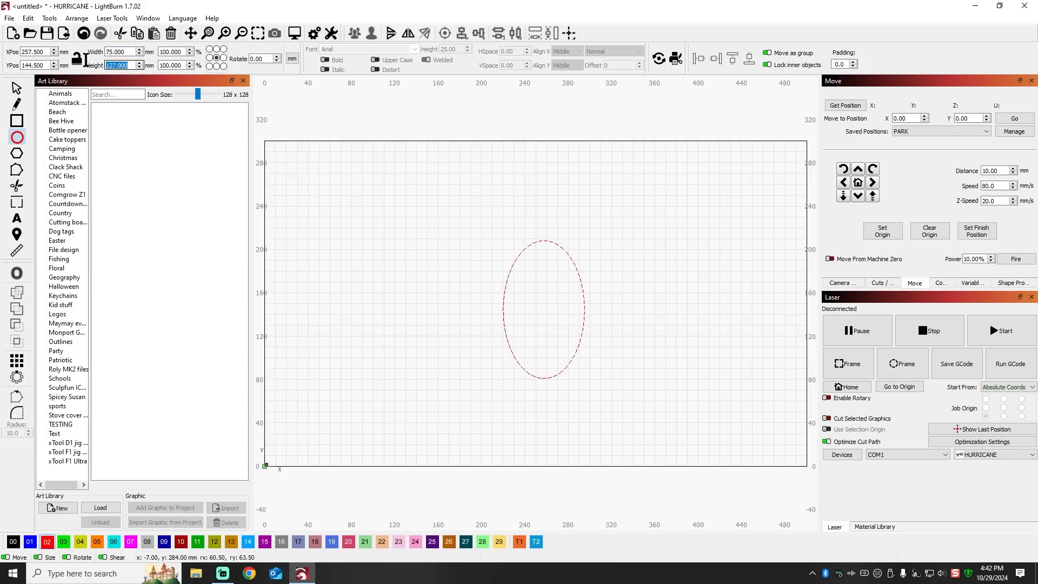
{"action": "type", "text": "75"}
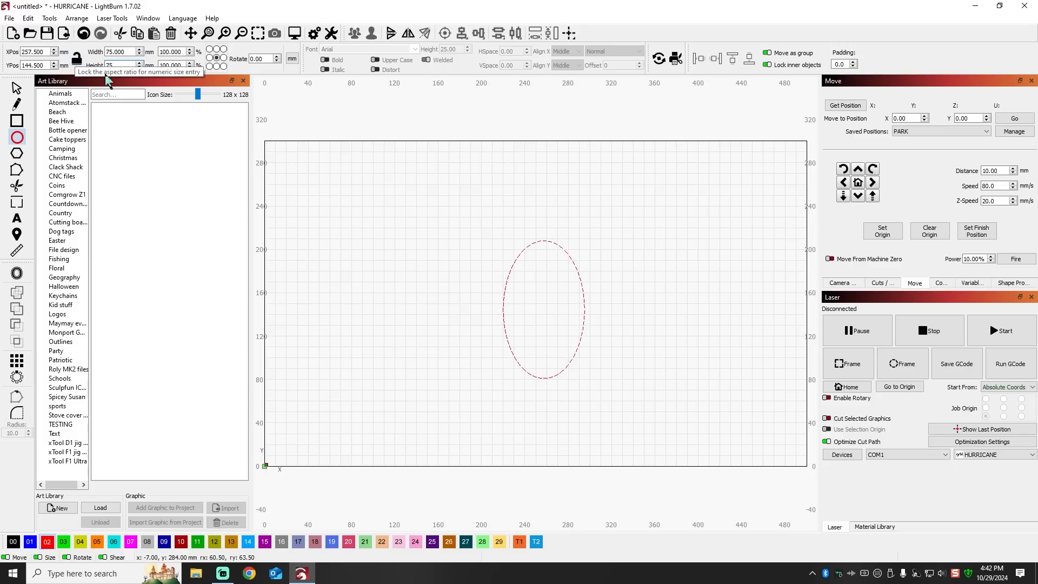
{"action": "key", "text": "Return"}
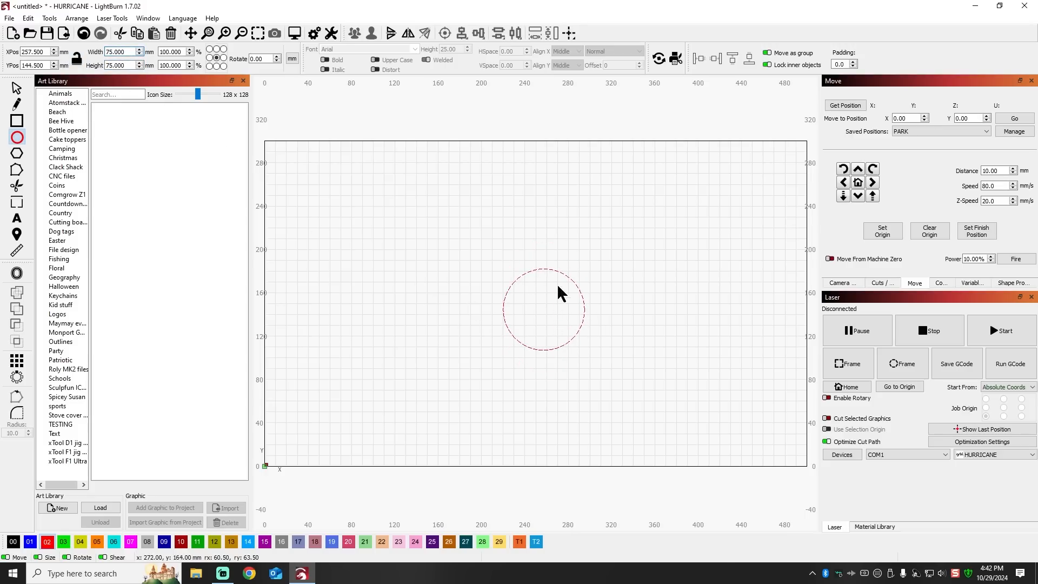
{"action": "left_click", "coordinate": [80, 60]}
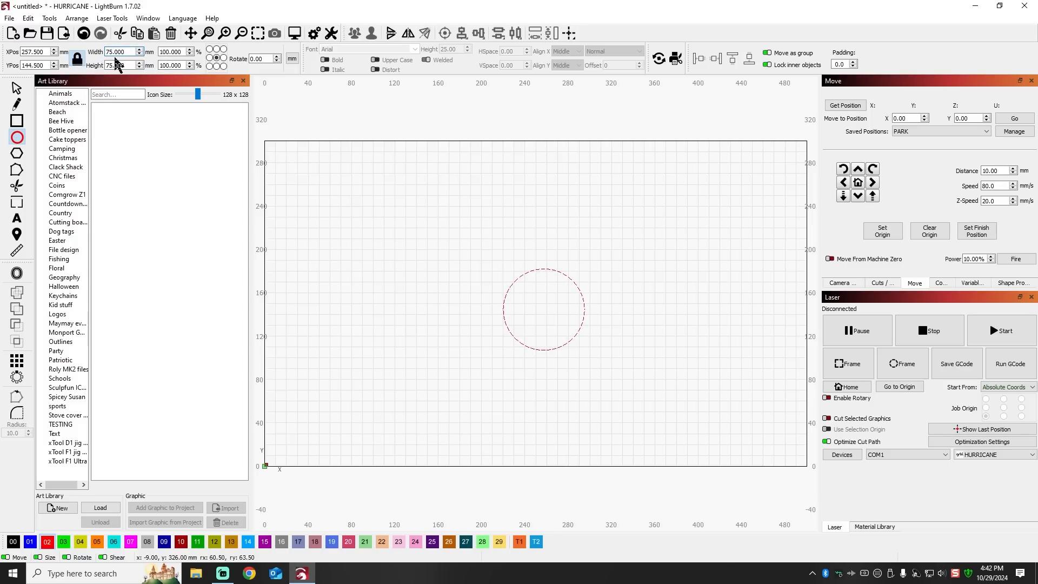
Move the circle up and to the left, centring it at about X 176, Y 178 mm
{"action": "left_click", "coordinate": [16, 88]}
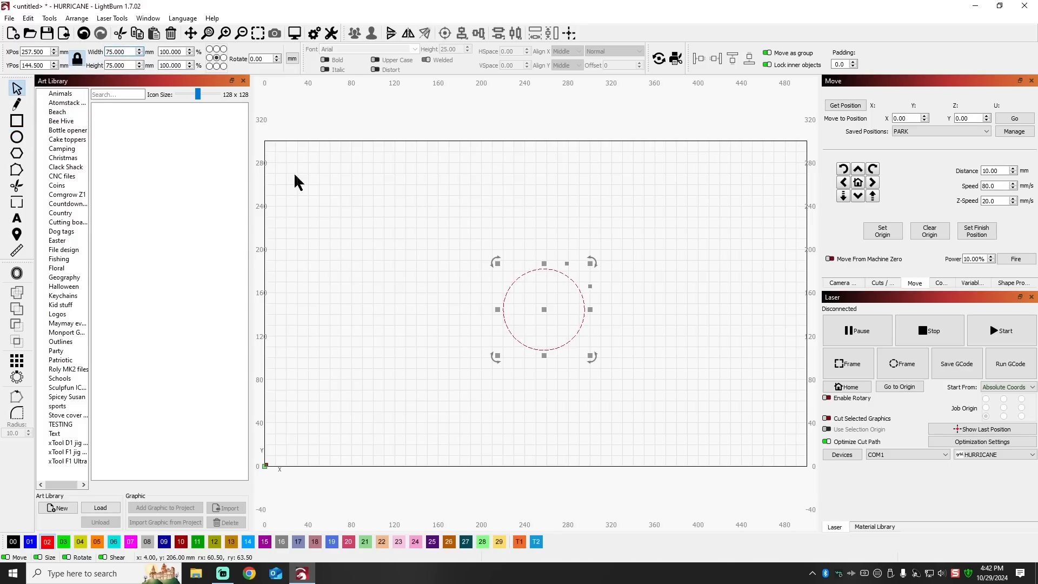
{"action": "left_click", "coordinate": [564, 226]}
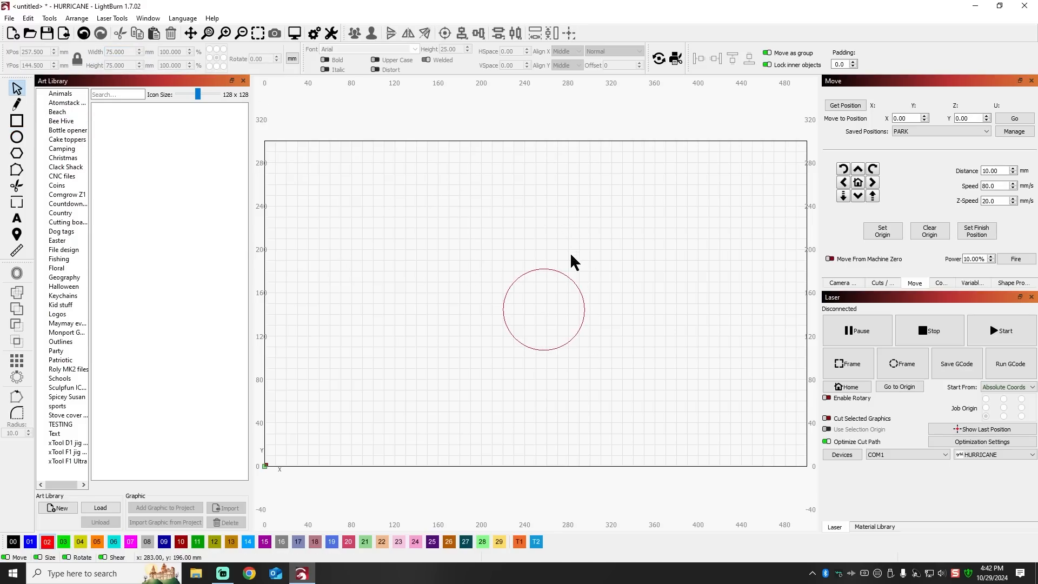
{"action": "left_click", "coordinate": [558, 272]}
{"action": "left_click_drag", "start_coordinate": [544, 309], "coordinate": [454, 271]}
{"action": "left_click", "coordinate": [556, 237]}
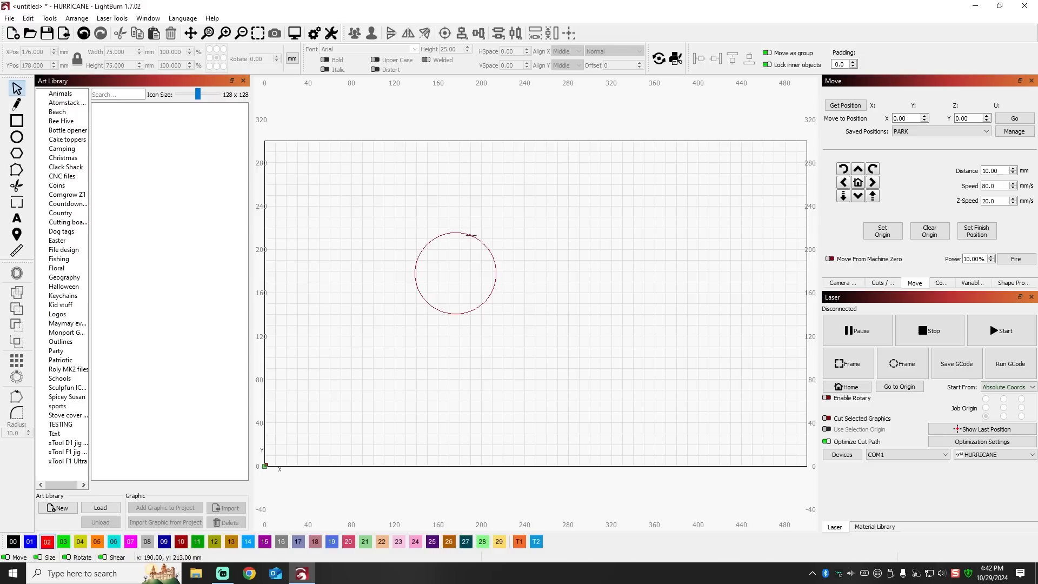
Duplicate the circle and place the copy in the upper-right corner of the workspace, at about X 452, Y 257 mm
{"action": "left_click", "coordinate": [470, 235]}
{"action": "right_click", "coordinate": [473, 234]}
{"action": "left_click", "coordinate": [498, 285]}
{"action": "left_click_drag", "start_coordinate": [460, 274], "coordinate": [754, 189]}
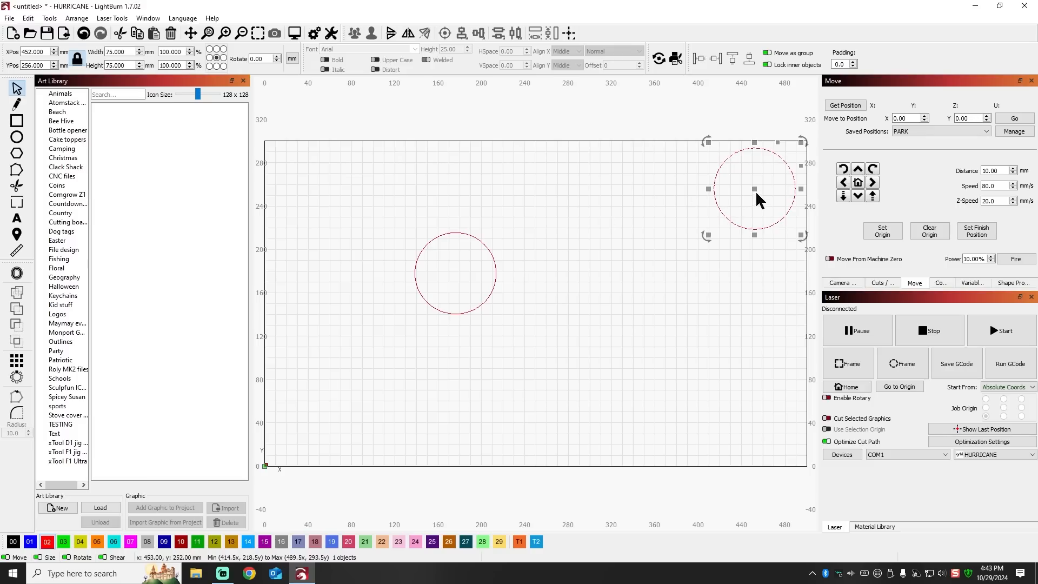
{"action": "mouse_move", "coordinate": [755, 189]}
{"action": "left_mouse_down"}
{"action": "mouse_move", "coordinate": [619, 193]}
{"action": "mouse_move", "coordinate": [780, 189]}
{"action": "mouse_move", "coordinate": [757, 191]}
{"action": "left_mouse_up"}
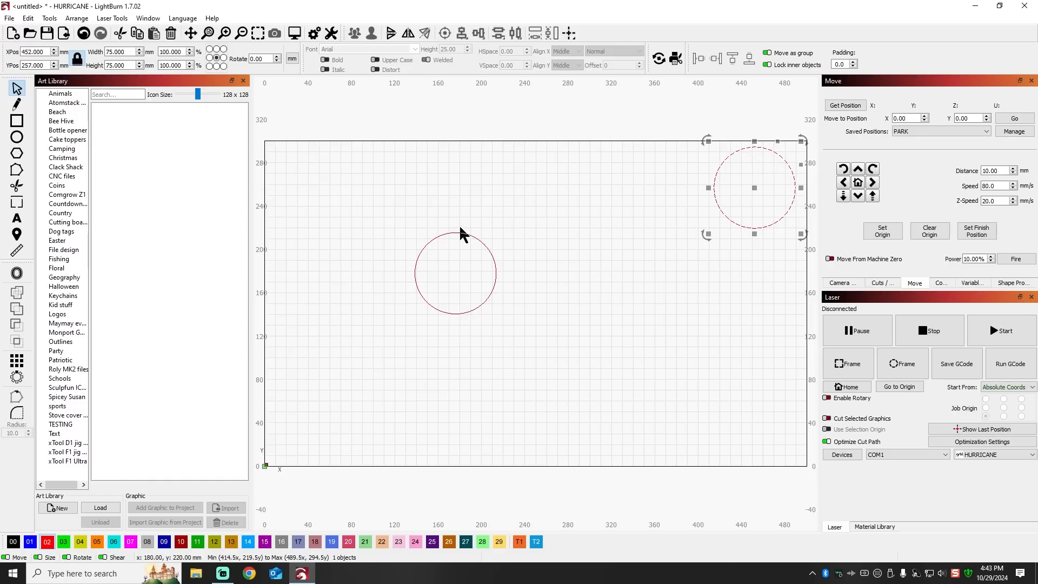
Draw a small rectangle, size it to about 21 by 22 mm, and position it over the top edge of the left circle
{"action": "left_click", "coordinate": [20, 122]}
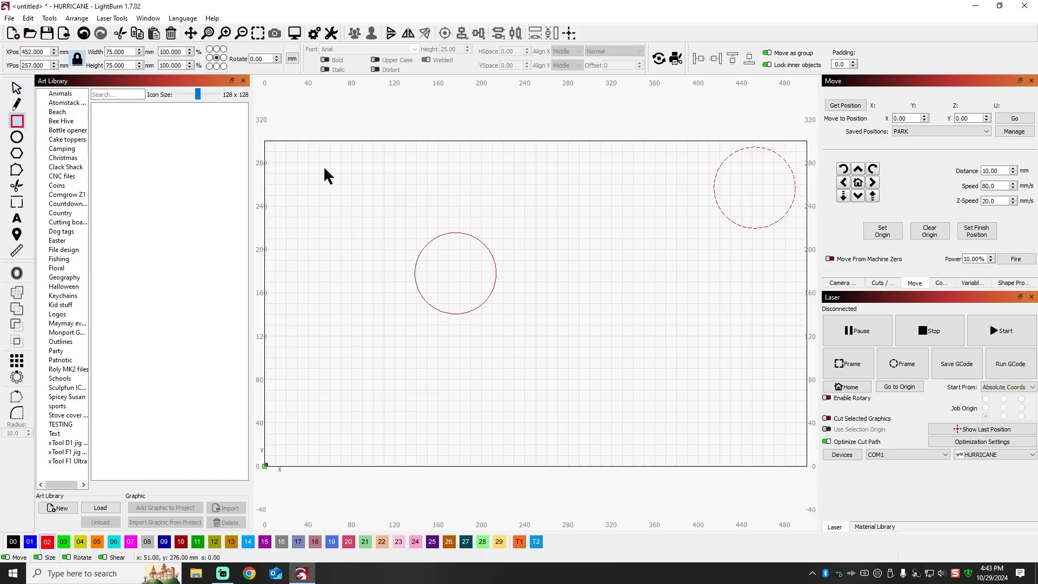
{"action": "left_click_drag", "start_coordinate": [382, 174], "coordinate": [395, 194]}
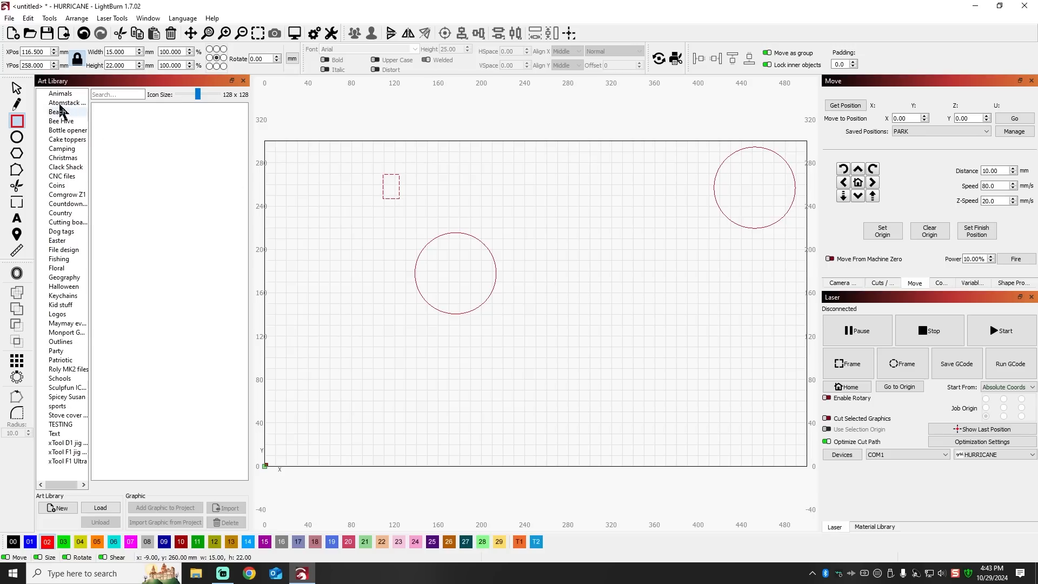
{"action": "left_click", "coordinate": [17, 90]}
{"action": "left_click_drag", "start_coordinate": [393, 194], "coordinate": [431, 226]}
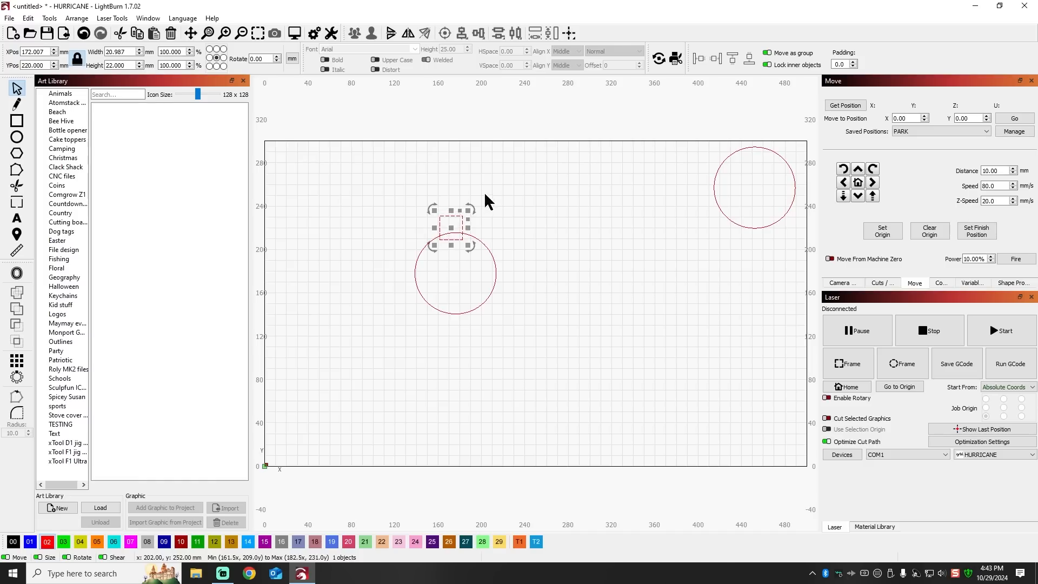
{"action": "left_click_drag", "start_coordinate": [452, 231], "coordinate": [456, 227]}
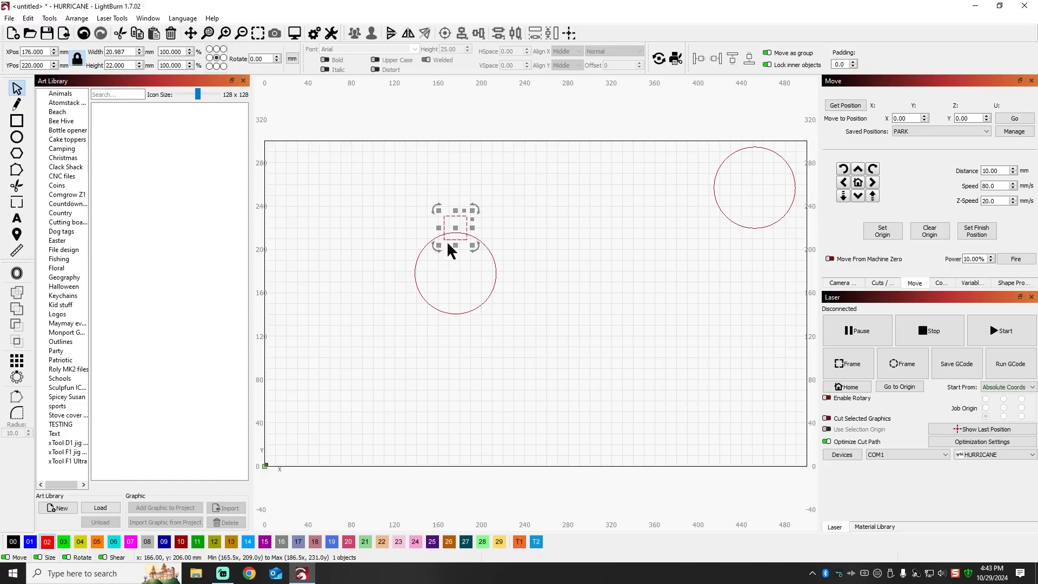
{"action": "left_click", "coordinate": [491, 252], "text": "shift"}
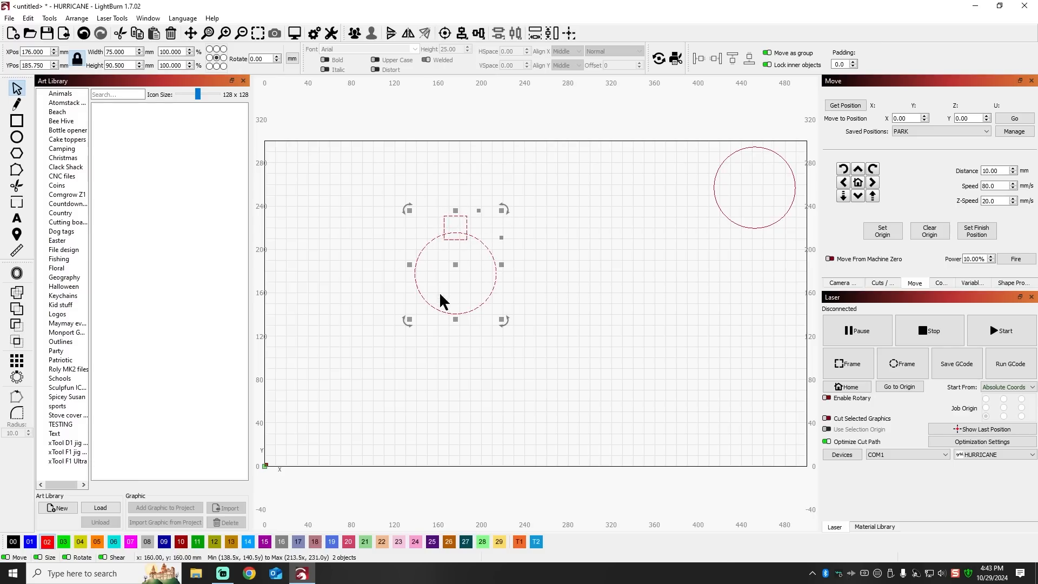
{"action": "left_click", "coordinate": [472, 177]}
{"action": "left_click_drag", "start_coordinate": [390, 181], "coordinate": [544, 356]}
{"action": "left_click", "coordinate": [498, 238]}
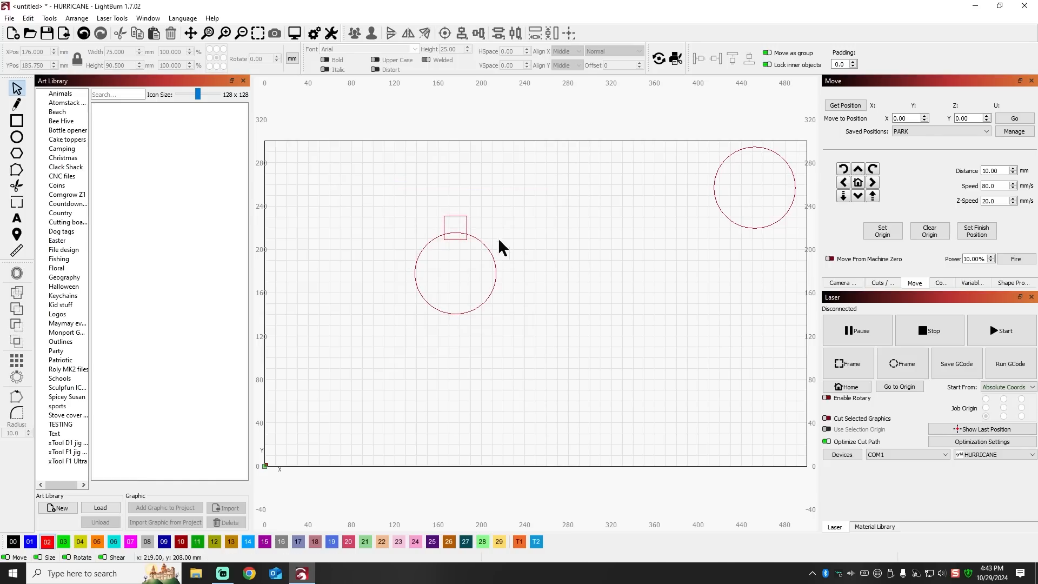
Select the small rectangle and the circle beneath it, and align them with Align V-Center
{"action": "left_click", "coordinate": [466, 225]}
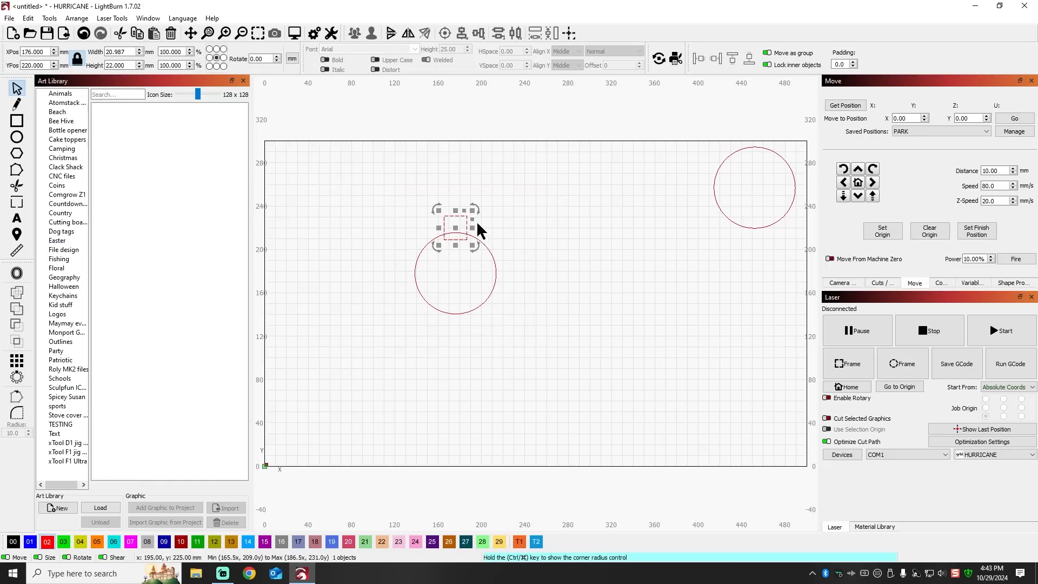
{"action": "left_click", "coordinate": [493, 258], "text": "shift"}
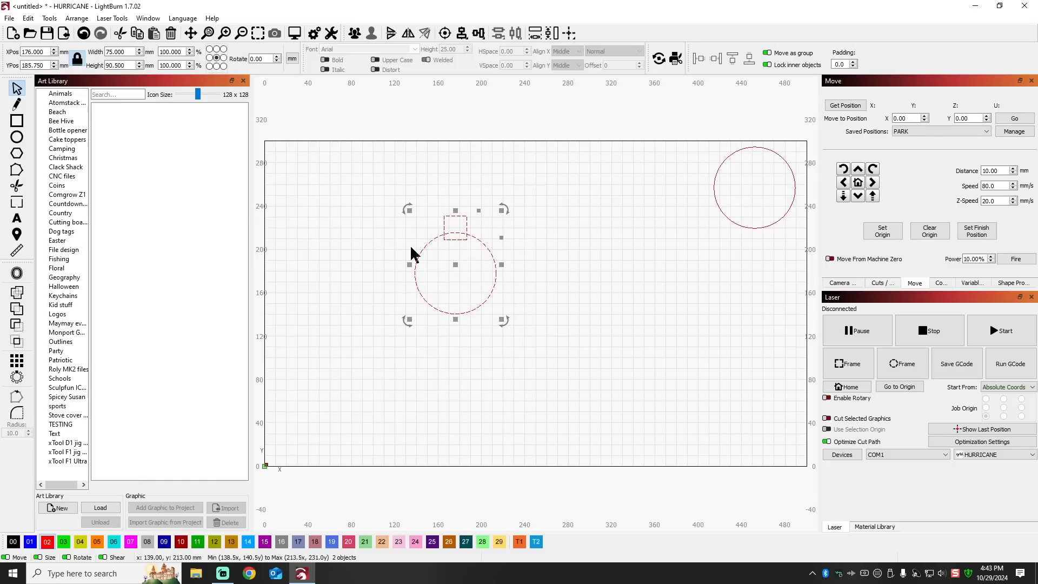
{"action": "left_click", "coordinate": [461, 34]}
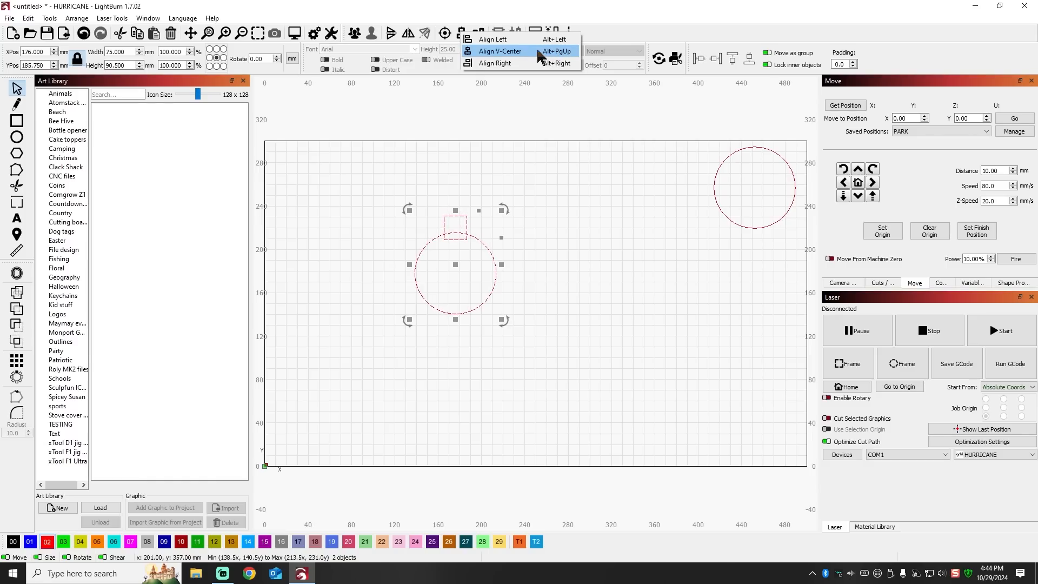
{"action": "left_click", "coordinate": [488, 51]}
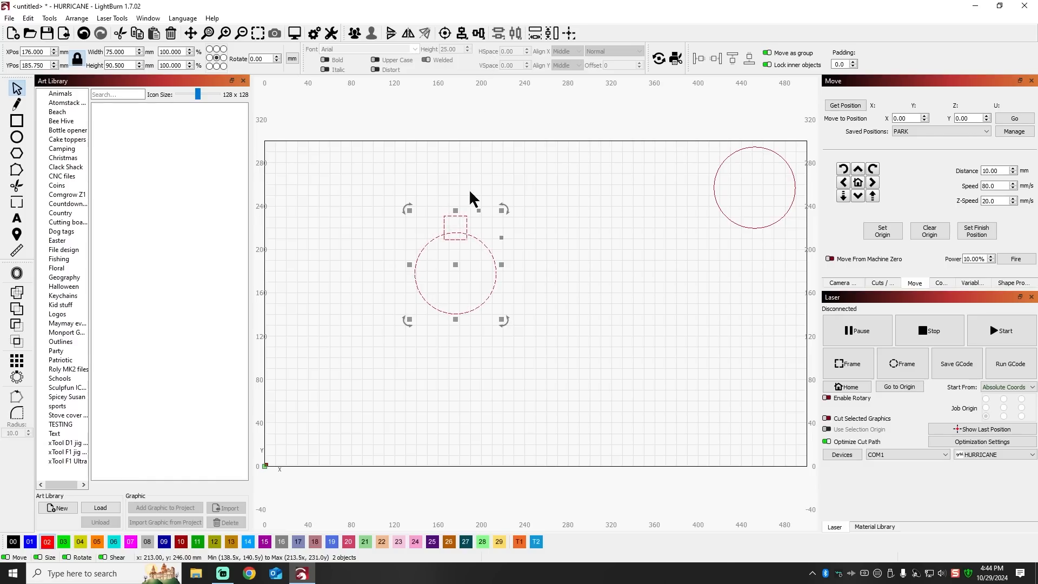
{"action": "left_click", "coordinate": [569, 211]}
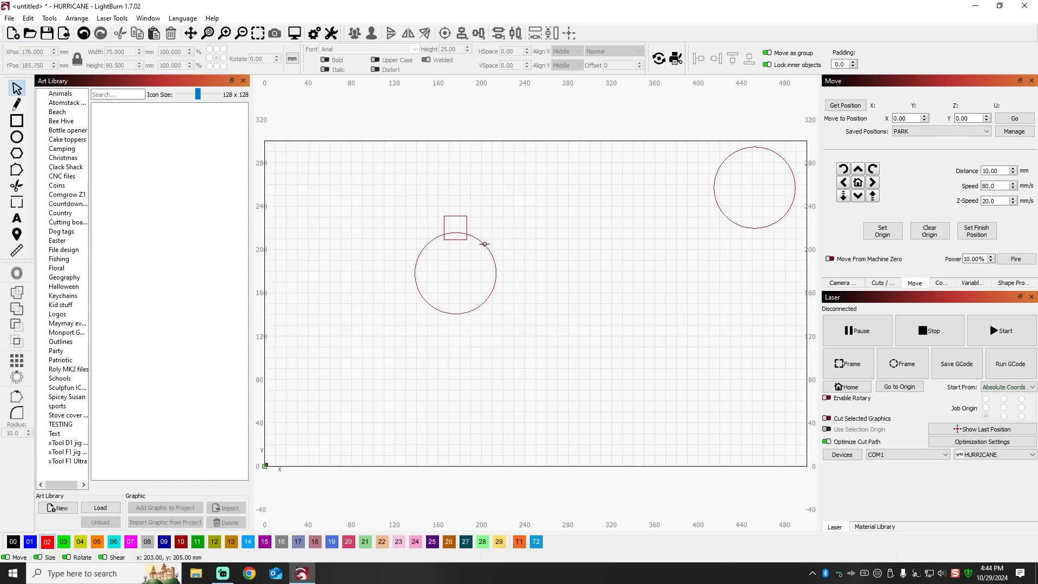
Round the two upper corners of the small rectangle with a 5 mm radius
{"action": "scroll", "coordinate": [456, 237], "scroll_direction": "up", "scroll_amount": 2}
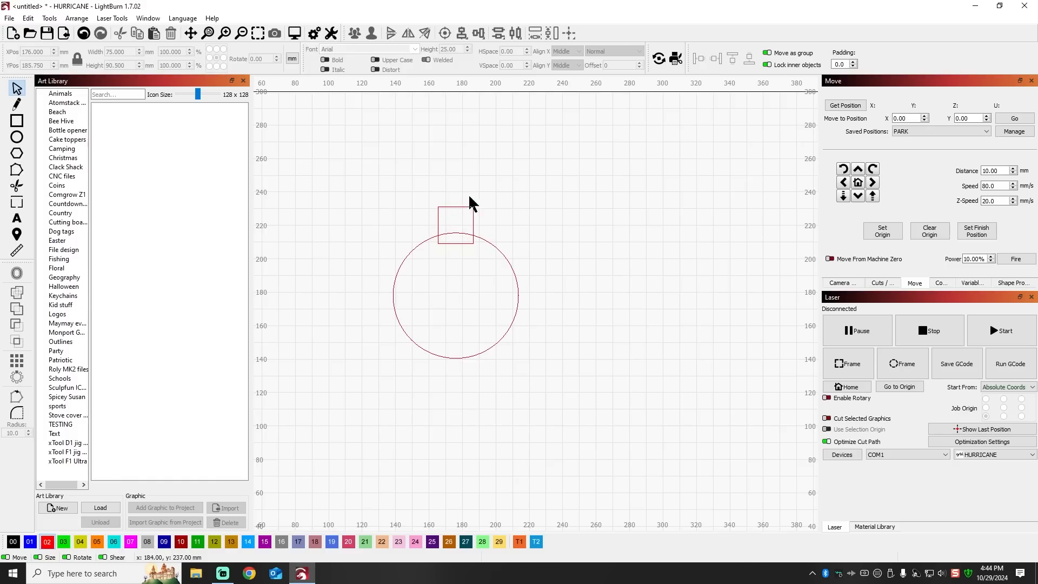
{"action": "left_click", "coordinate": [474, 217]}
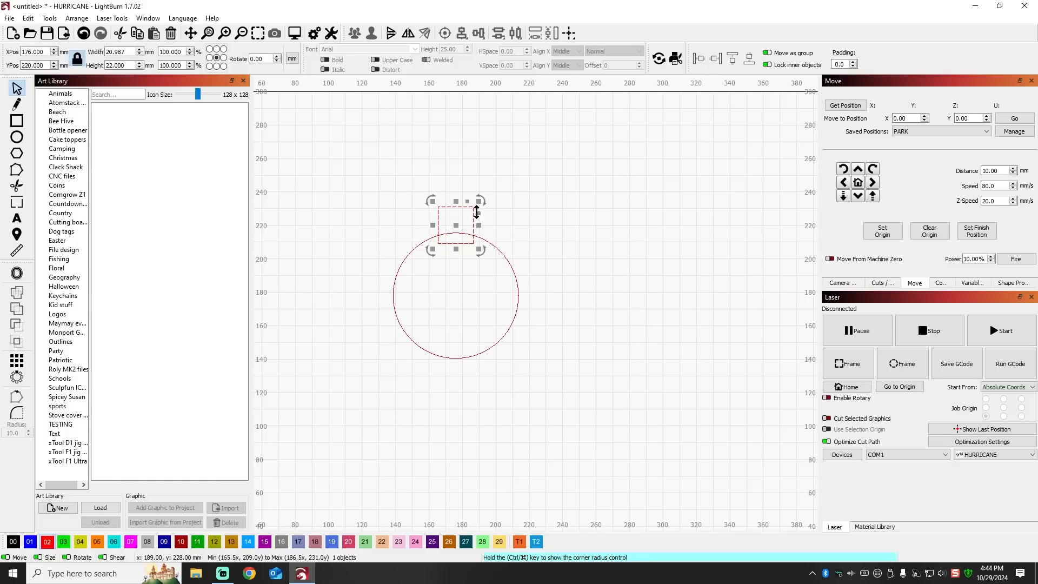
{"action": "left_click", "coordinate": [18, 414]}
{"action": "left_click_drag", "start_coordinate": [20, 433], "coordinate": [1, 431]}
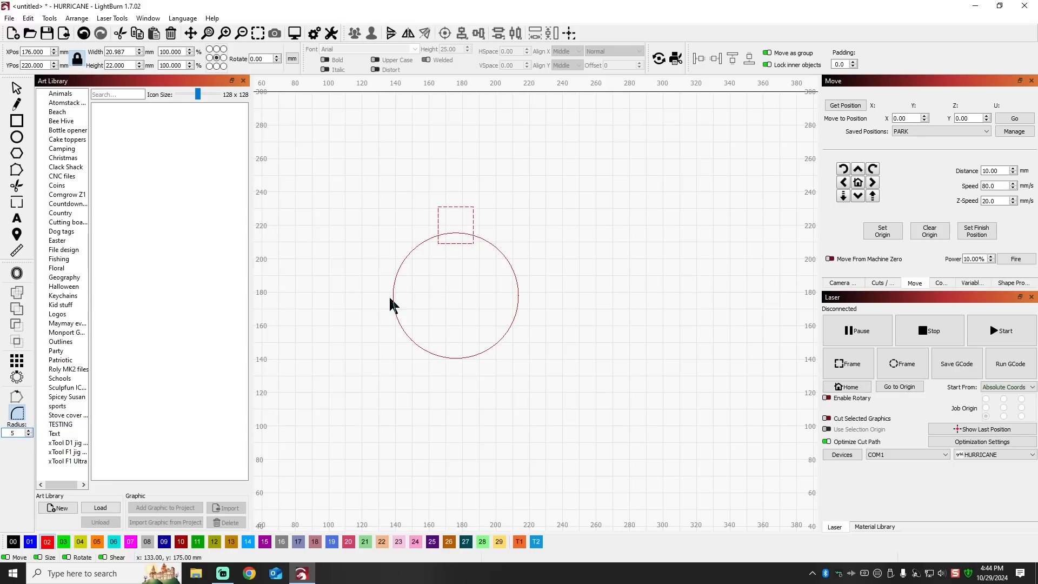
{"action": "left_click", "coordinate": [439, 207]}
{"action": "left_click", "coordinate": [472, 208]}
{"action": "left_click", "coordinate": [17, 88]}
{"action": "left_click", "coordinate": [512, 172]}
{"action": "left_click", "coordinate": [461, 206]}
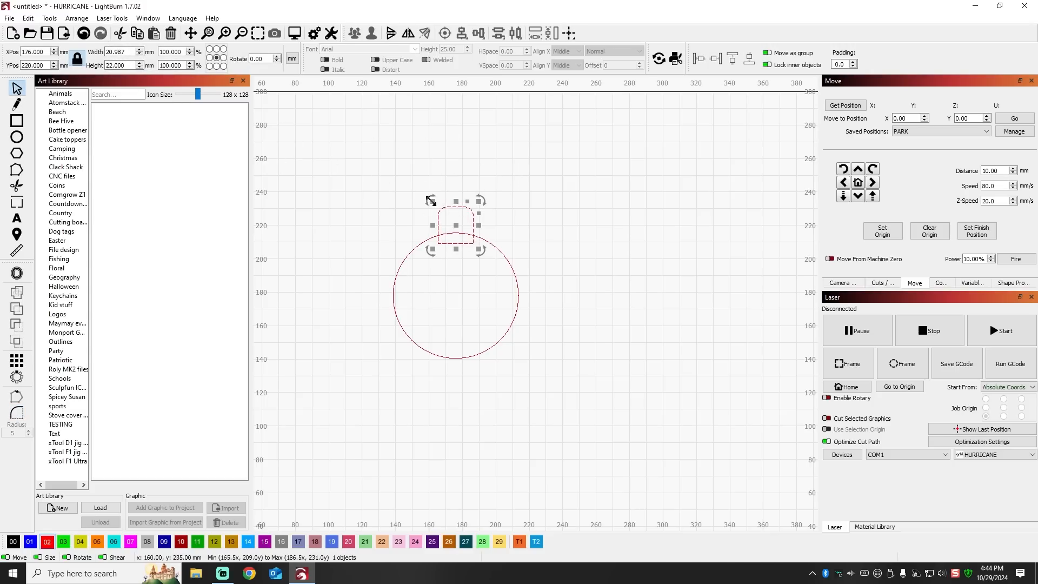
{"action": "left_click", "coordinate": [524, 197]}
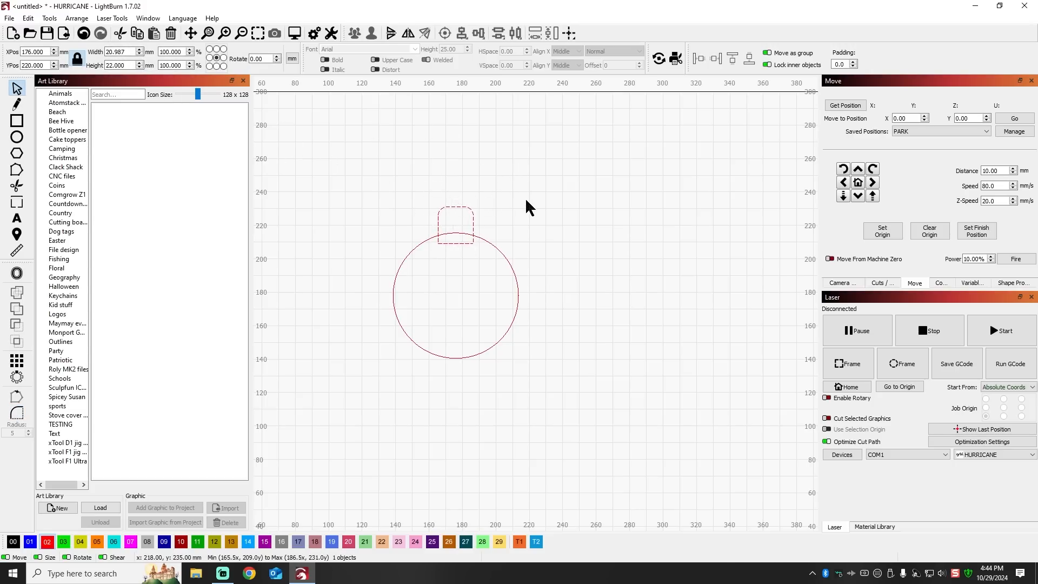
{"action": "scroll", "coordinate": [449, 209], "scroll_direction": "up", "scroll_amount": 2}
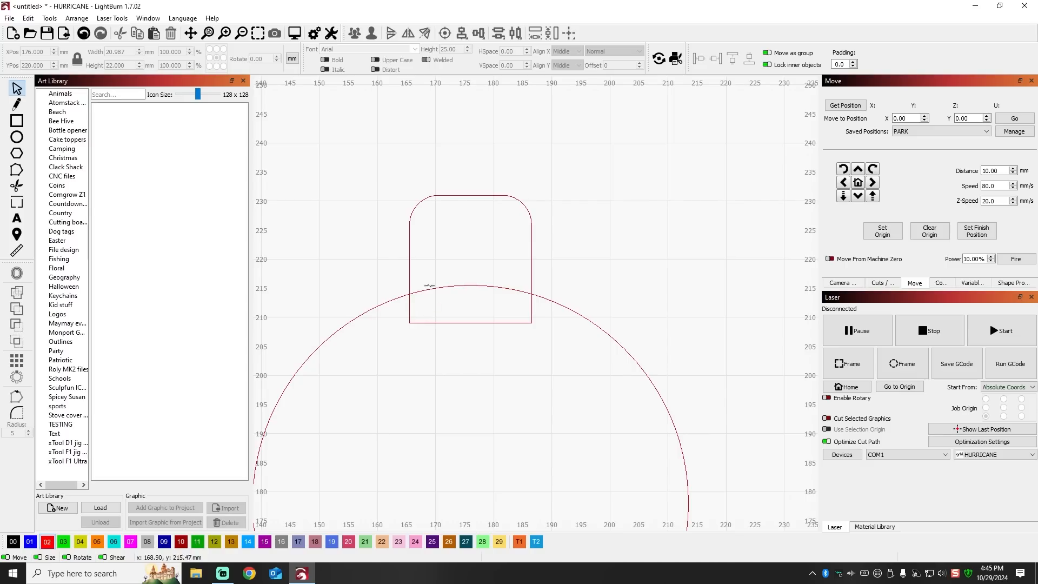
Round the two lower corners of the hanger tab with a 2.5 mm radius
{"action": "scroll", "coordinate": [357, 260], "scroll_direction": "down", "scroll_amount": 5}
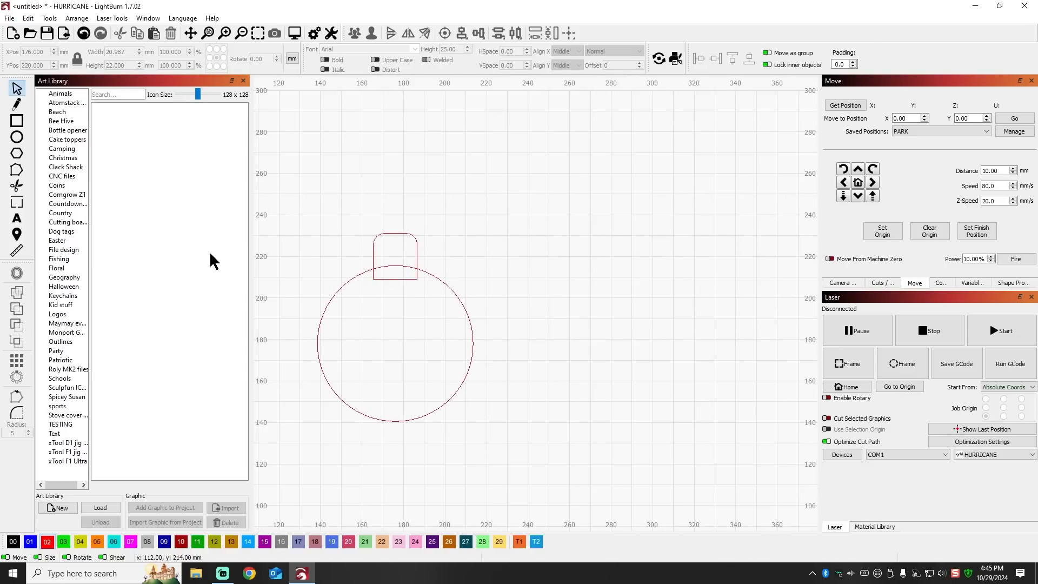
{"action": "left_click", "coordinate": [17, 412]}
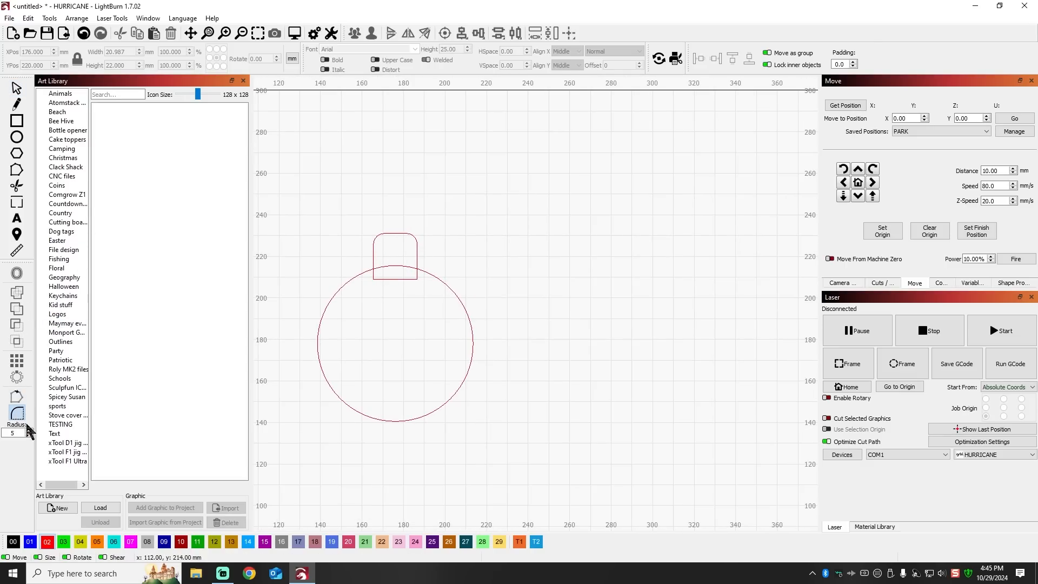
{"action": "left_click_drag", "start_coordinate": [9, 432], "coordinate": [3, 435]}
{"action": "left_click", "coordinate": [374, 279]}
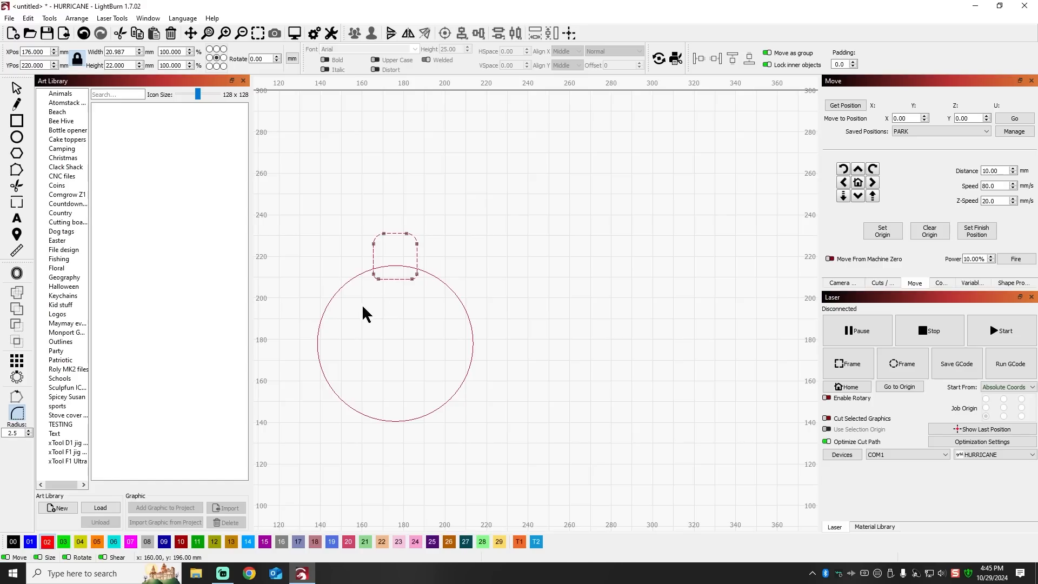
{"action": "left_click", "coordinate": [18, 87]}
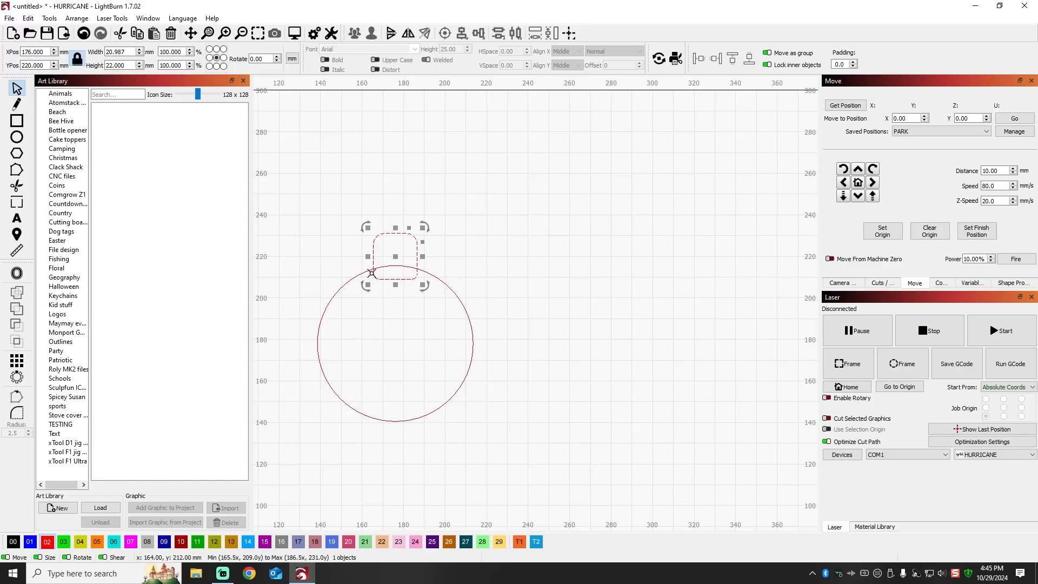
{"action": "left_click", "coordinate": [380, 321]}
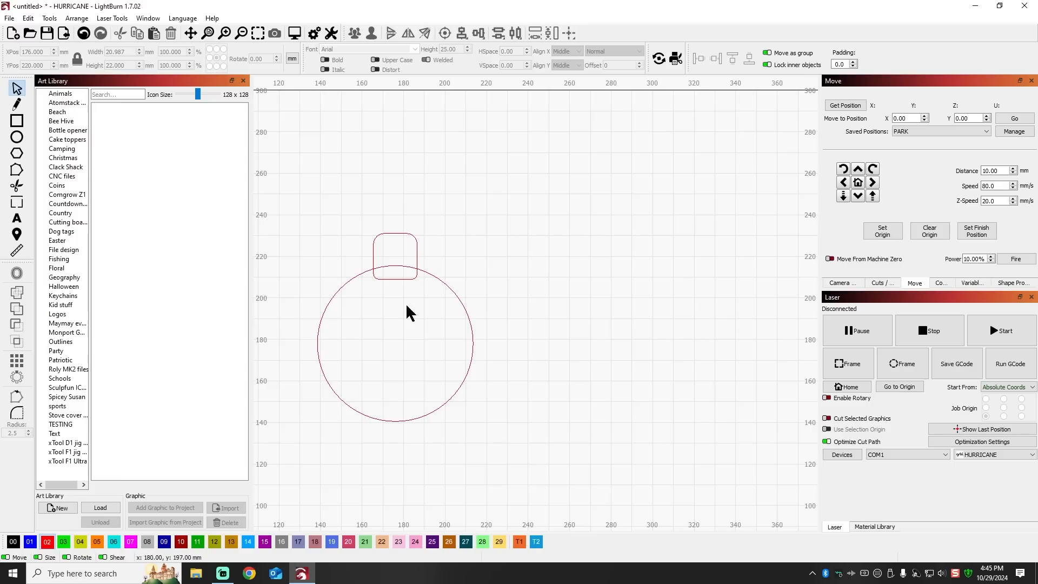
{"action": "scroll", "coordinate": [484, 318], "scroll_direction": "down", "scroll_amount": 3}
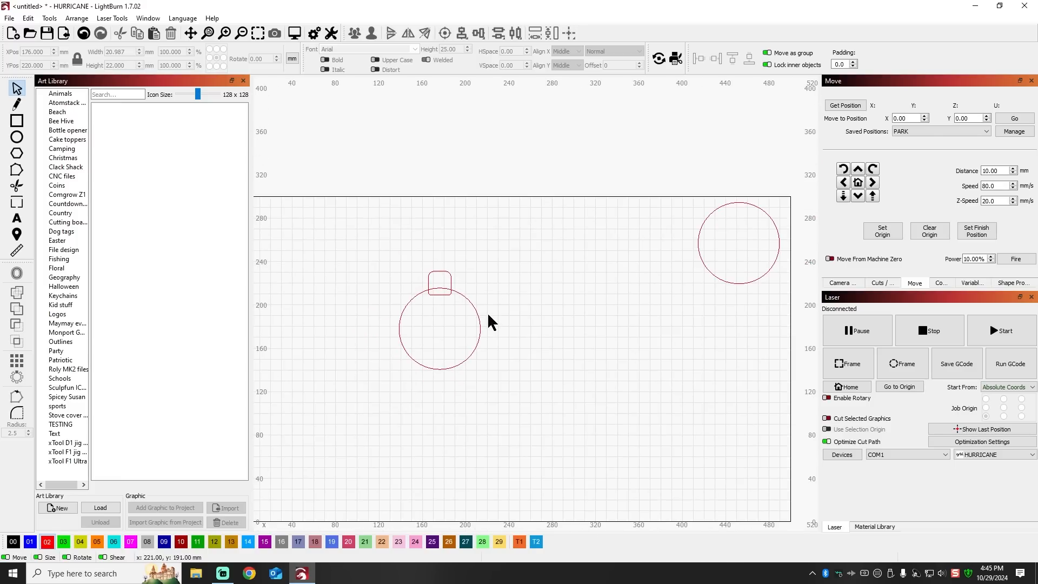
{"action": "left_click", "coordinate": [472, 304]}
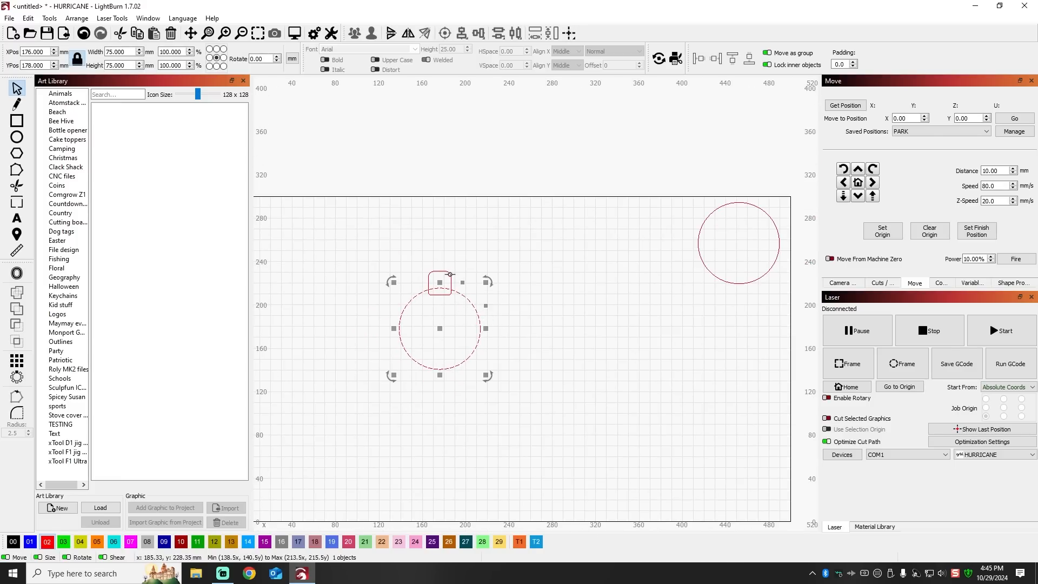
{"action": "left_click", "coordinate": [458, 280], "text": "shift"}
{"action": "left_click", "coordinate": [528, 310]}
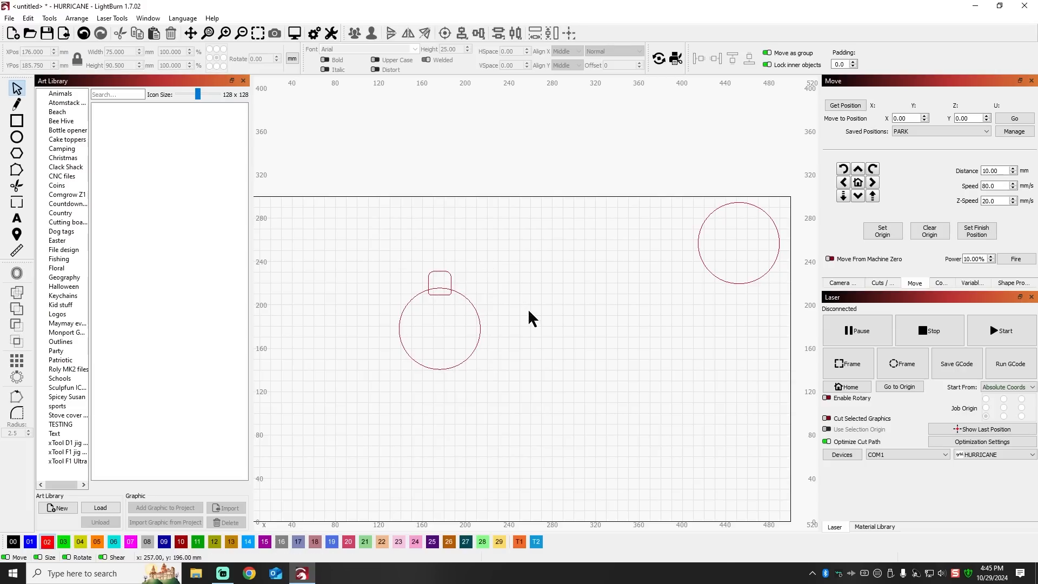
{"action": "left_click_drag", "start_coordinate": [332, 243], "coordinate": [475, 347]}
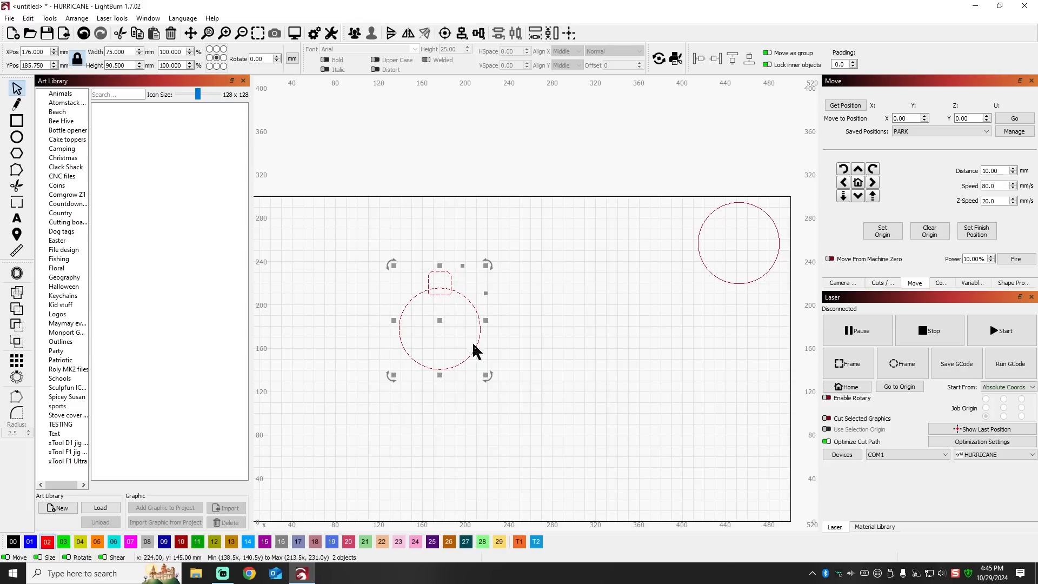
{"action": "left_click_drag", "start_coordinate": [326, 242], "coordinate": [546, 414]}
{"action": "left_click", "coordinate": [546, 350]}
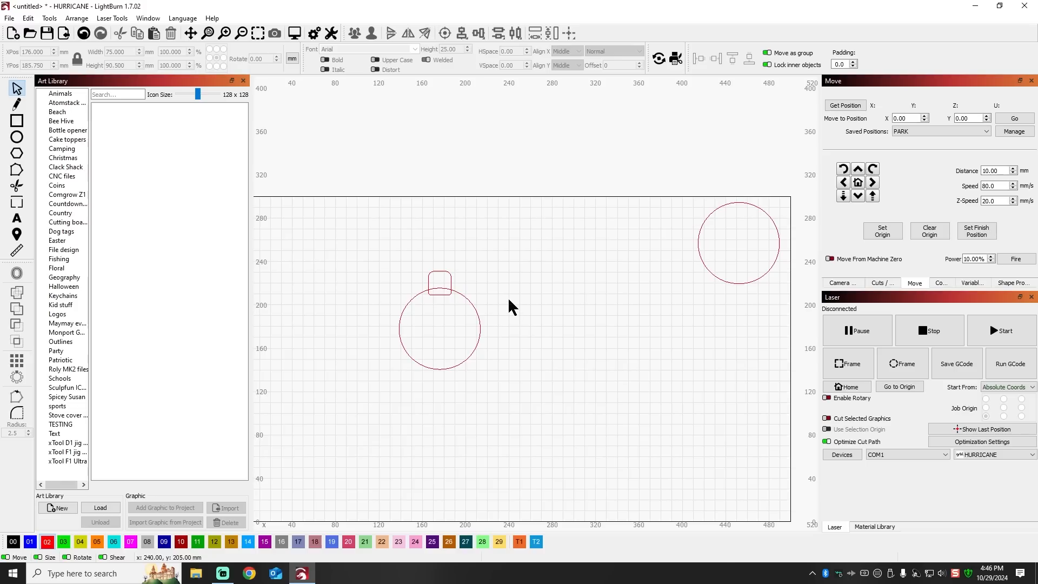
Merge the rounded tab and the circle beneath it into one outline with Boolean Union
{"action": "left_click_drag", "start_coordinate": [491, 307], "coordinate": [436, 287]}
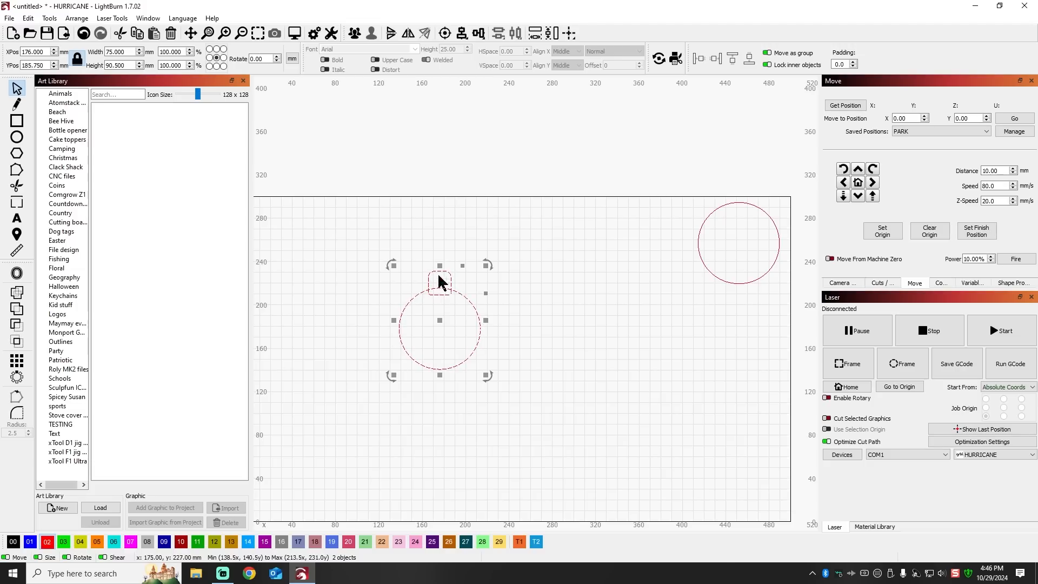
{"action": "left_click", "coordinate": [17, 309]}
{"action": "left_click", "coordinate": [560, 283]}
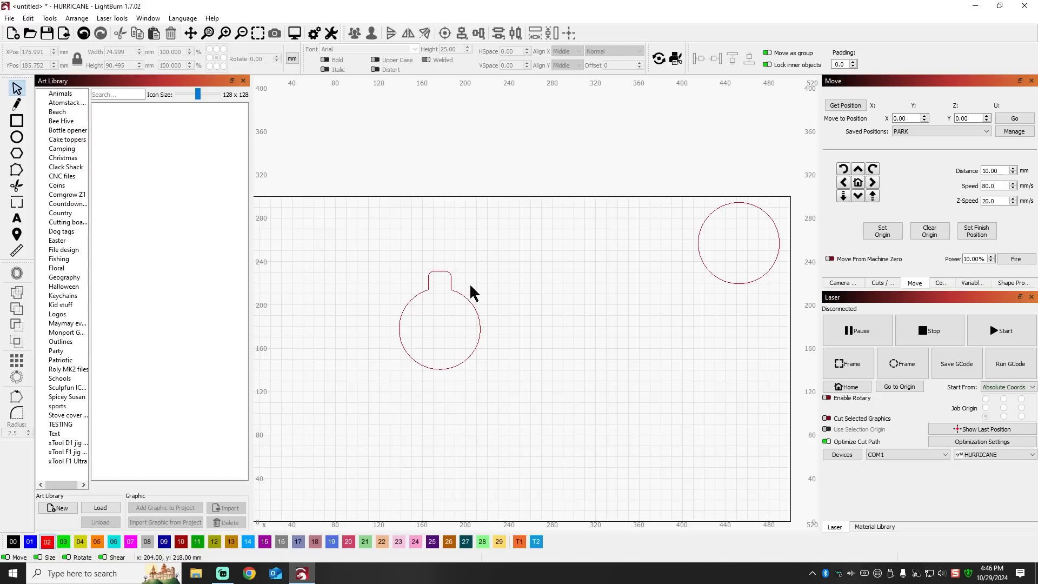
Draw a circle about 24 mm in diameter and place it on the tab's top edge, centred at about X 176, Y 243 mm
{"action": "scroll", "coordinate": [459, 260], "scroll_direction": "up", "scroll_amount": 3}
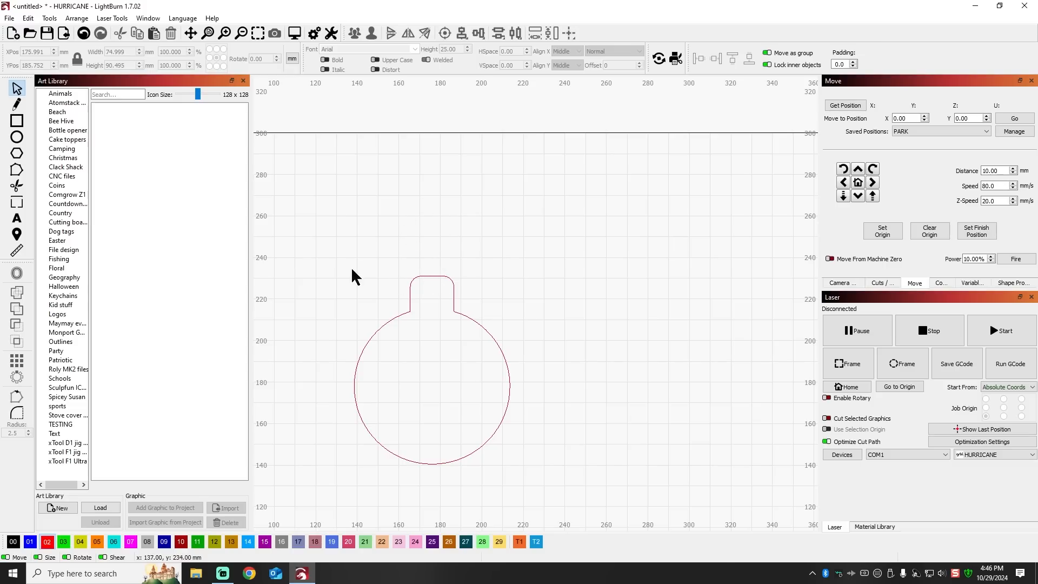
{"action": "left_click", "coordinate": [17, 137]}
{"action": "left_click_drag", "start_coordinate": [395, 206], "coordinate": [445, 256]}
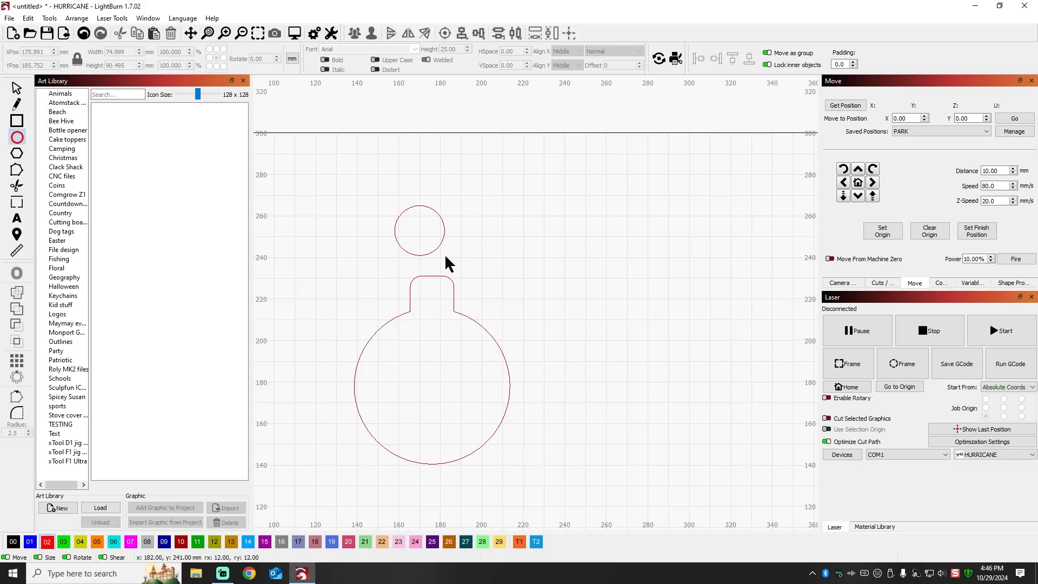
{"action": "left_click", "coordinate": [17, 88]}
{"action": "left_click_drag", "start_coordinate": [409, 223], "coordinate": [421, 235]}
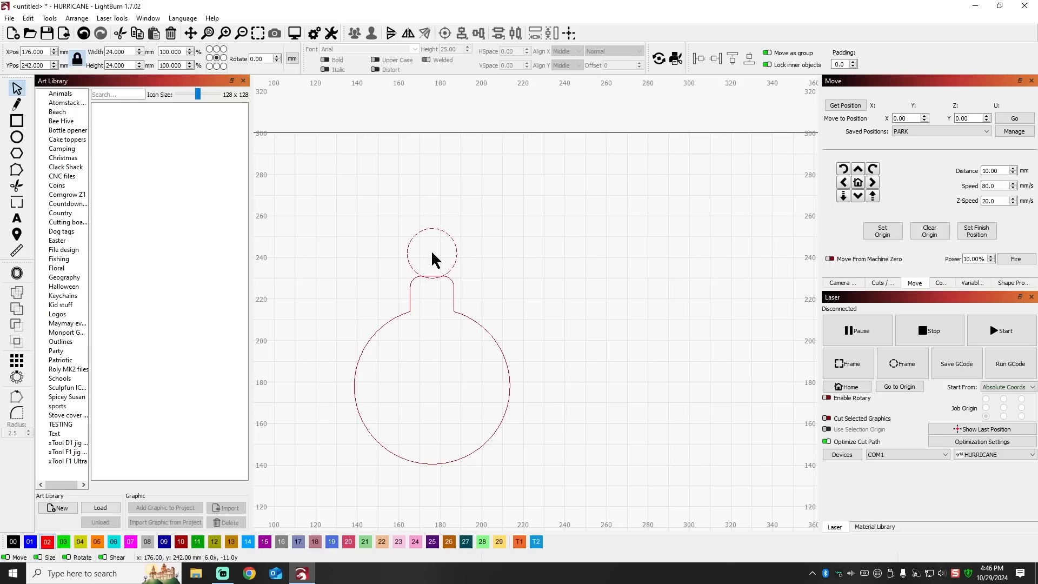
{"action": "left_click_drag", "start_coordinate": [430, 250], "coordinate": [432, 248]}
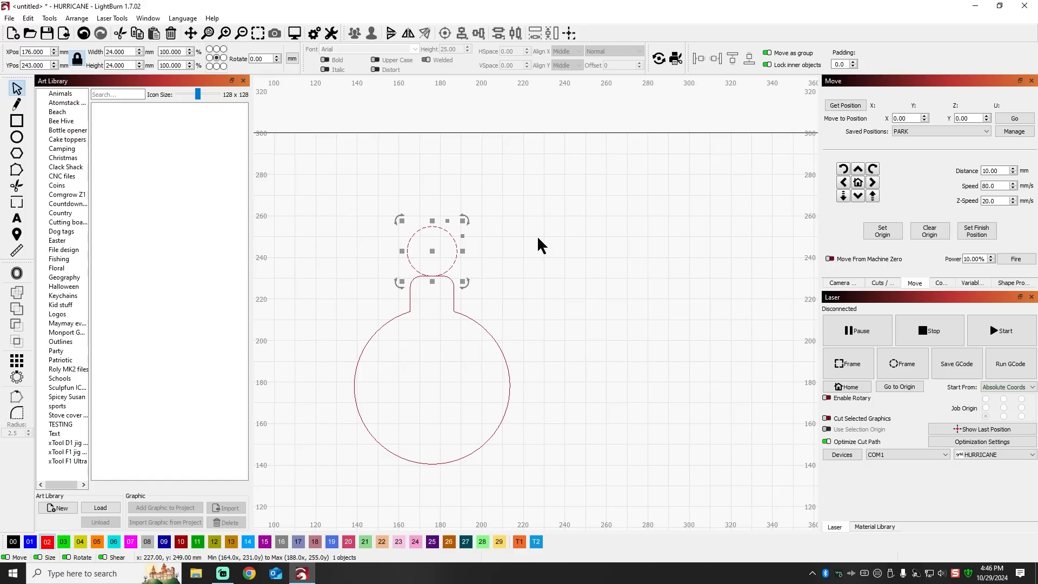
Resize the small top circle to 20 mm and lower it 3 mm to Y 240 so it overlaps the tab's upper edge
{"action": "double_click", "coordinate": [129, 52]}
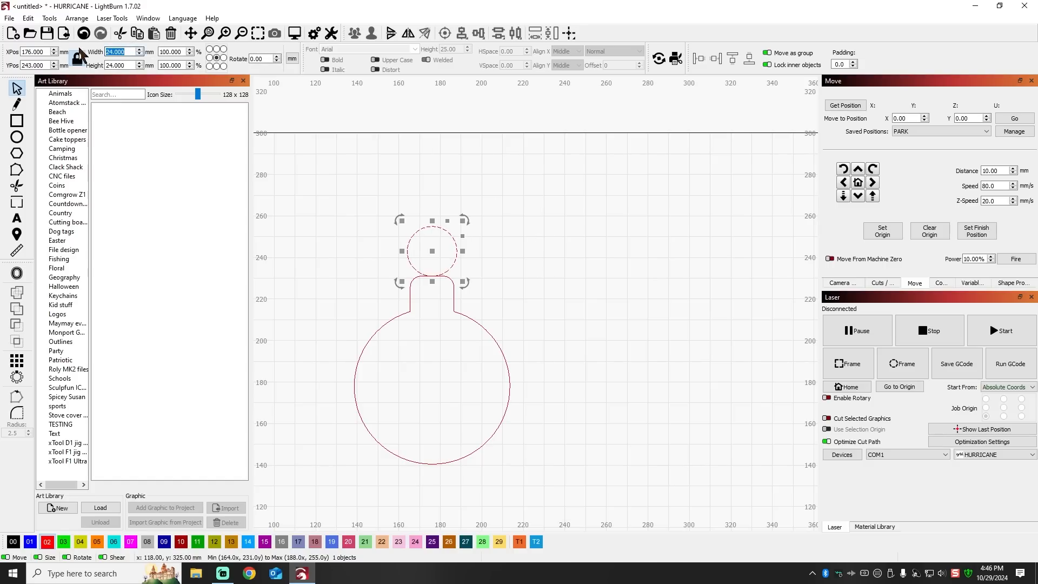
{"action": "type", "text": "20"}
{"action": "key", "text": "Return"}
{"action": "left_click", "coordinate": [469, 250]}
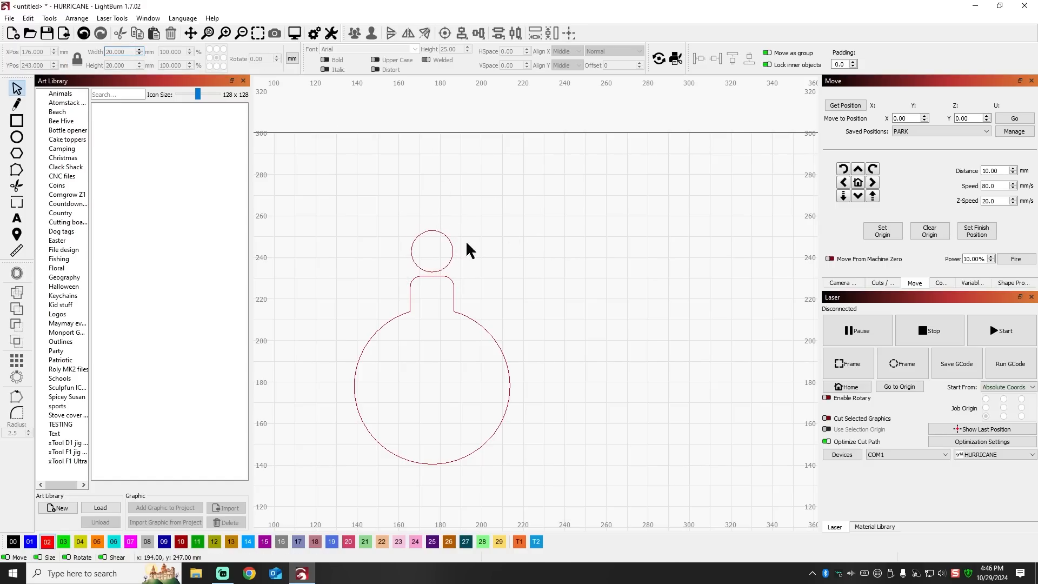
{"action": "left_click", "coordinate": [449, 239]}
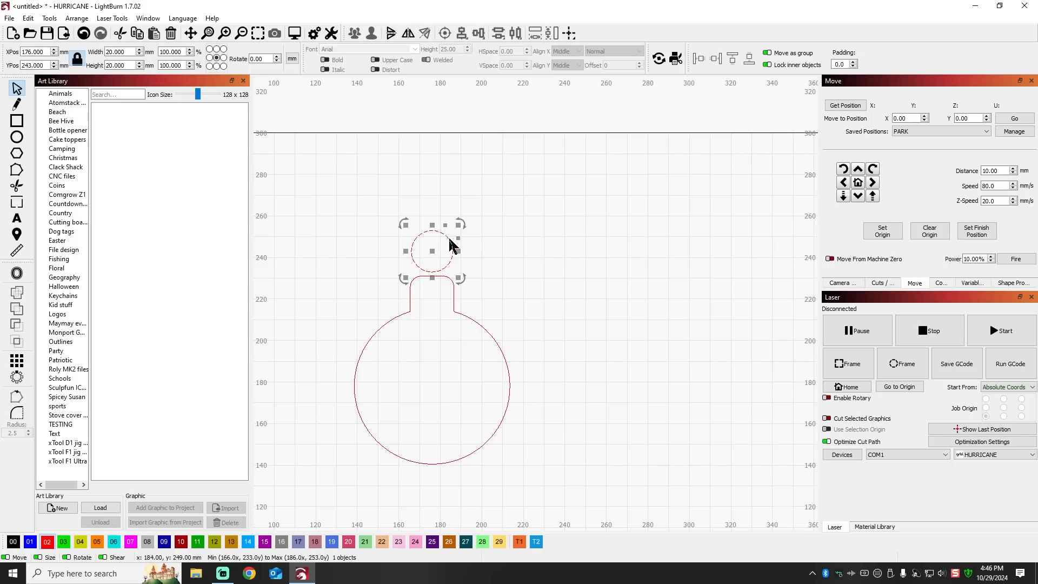
{"action": "key", "text": "Down"}
{"action": "key", "text": "Down"}
{"action": "key", "text": "Down"}
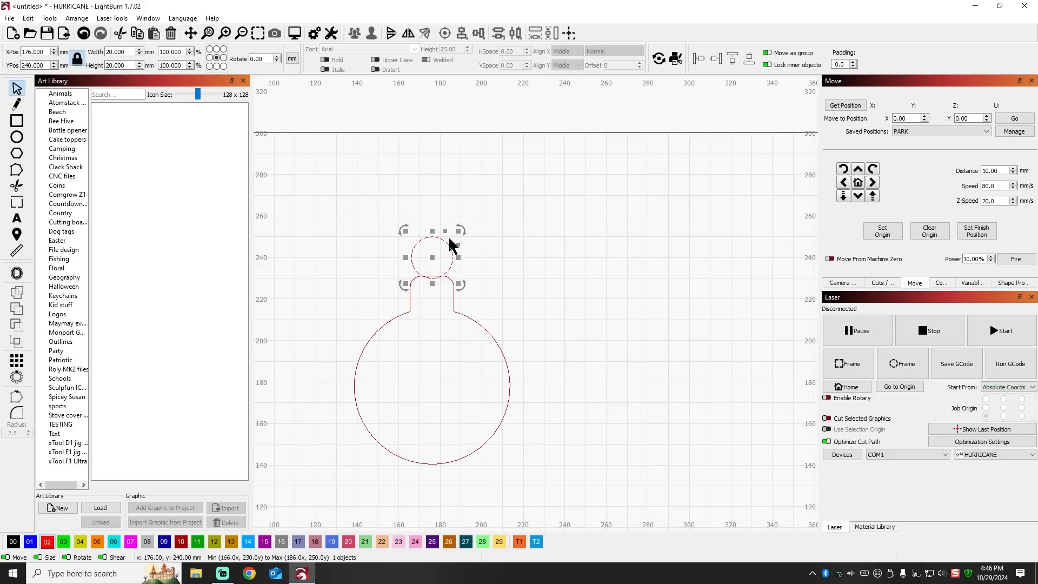
{"action": "left_click", "coordinate": [557, 285]}
Offset the 20 mm circle inward by 5 mm with round corners, keeping the original circle
{"action": "left_click", "coordinate": [452, 256]}
{"action": "left_click", "coordinate": [17, 274]}
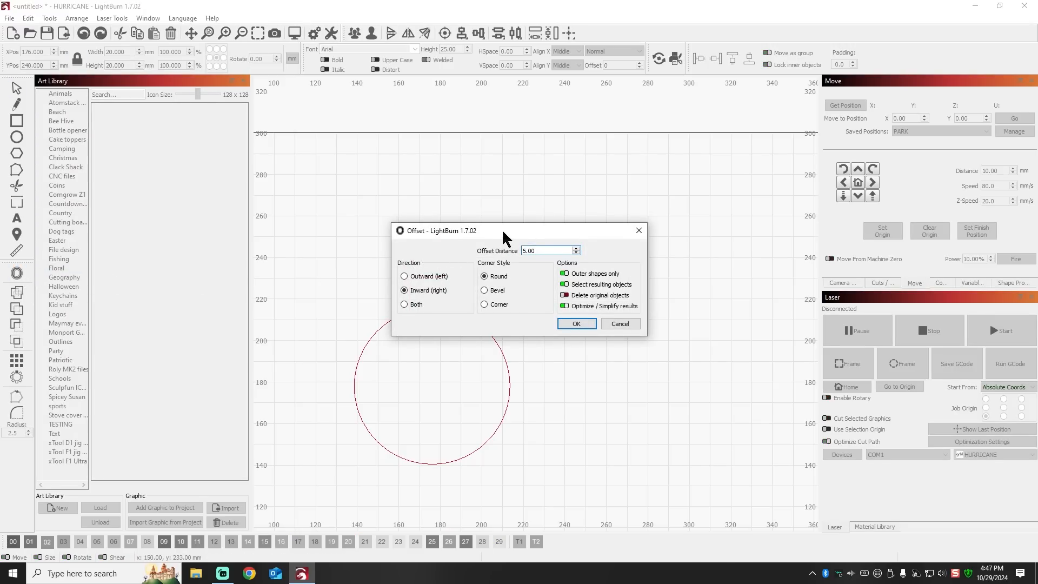
{"action": "left_click_drag", "start_coordinate": [503, 236], "coordinate": [177, 167]}
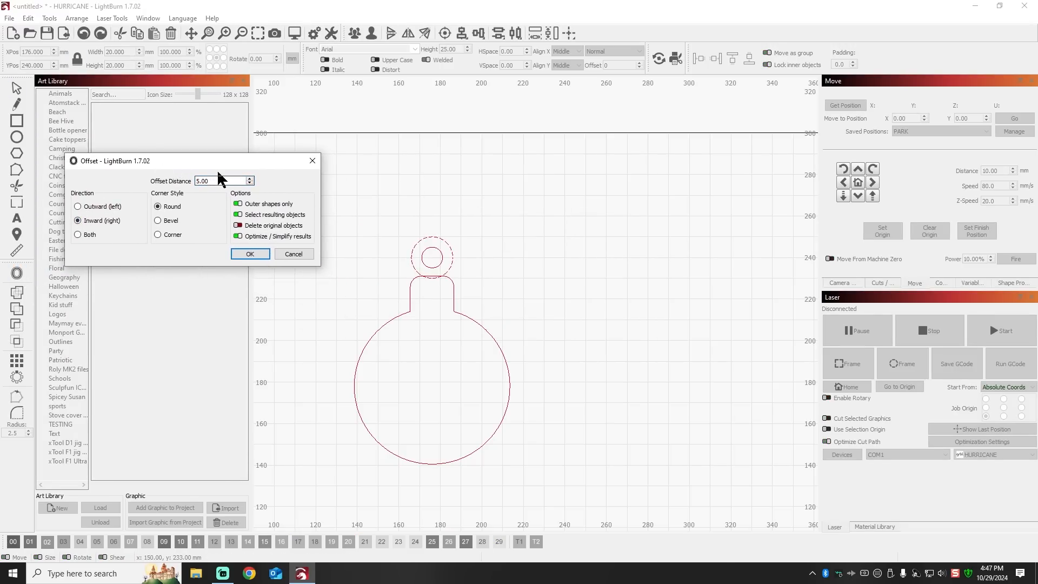
{"action": "left_click", "coordinate": [250, 254]}
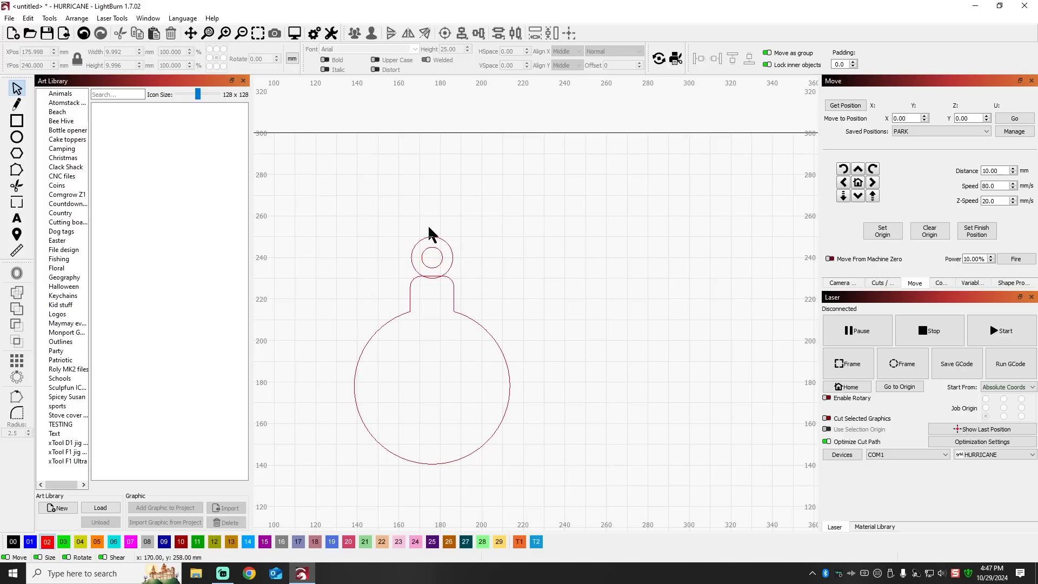
Group the two concentric circles that form the hanging ring above the tab
{"action": "left_click_drag", "start_coordinate": [491, 271], "coordinate": [387, 227]}
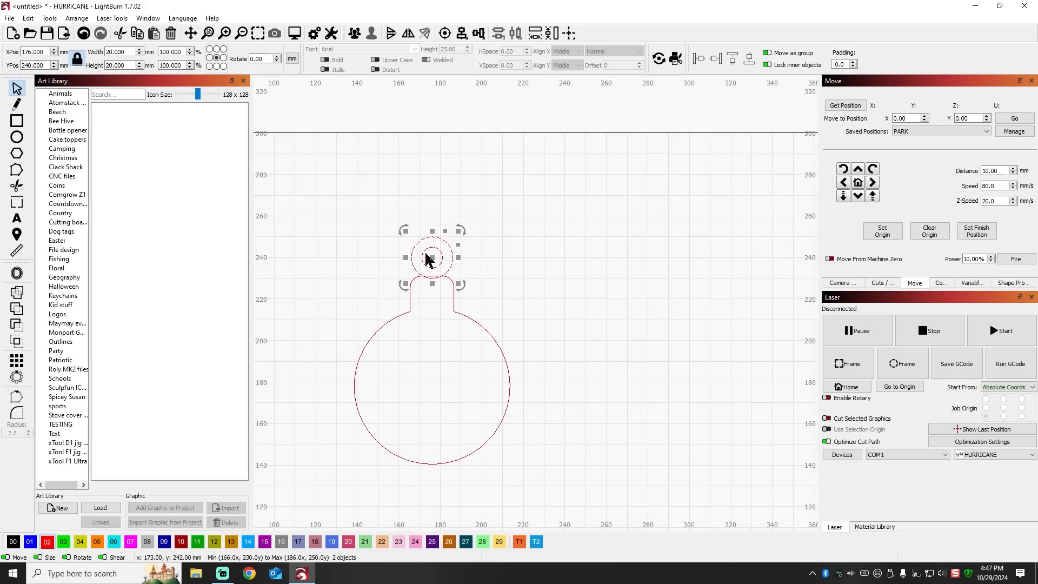
{"action": "right_click", "coordinate": [431, 258]}
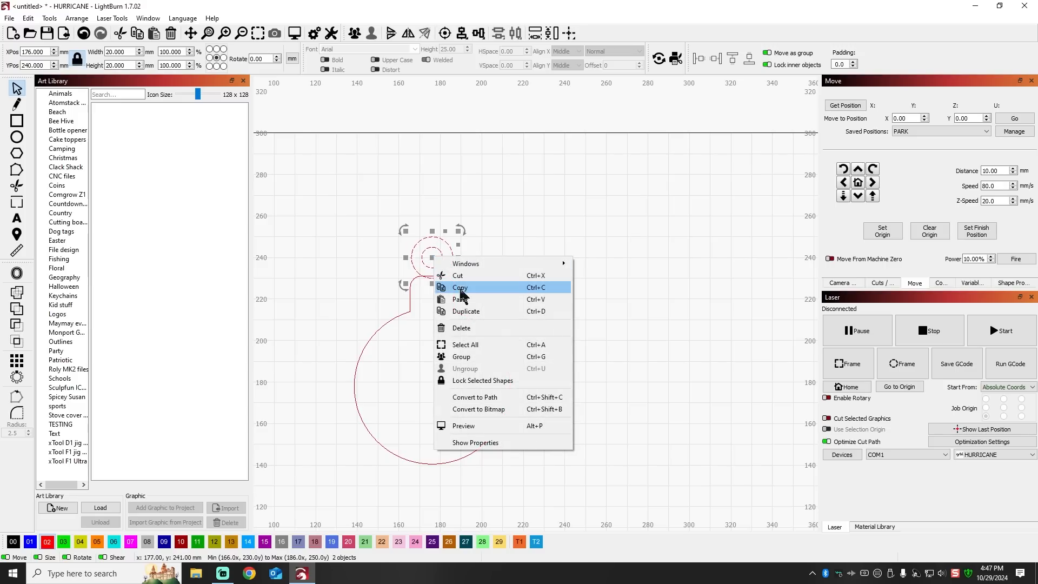
{"action": "left_click", "coordinate": [464, 360]}
{"action": "left_click", "coordinate": [530, 252]}
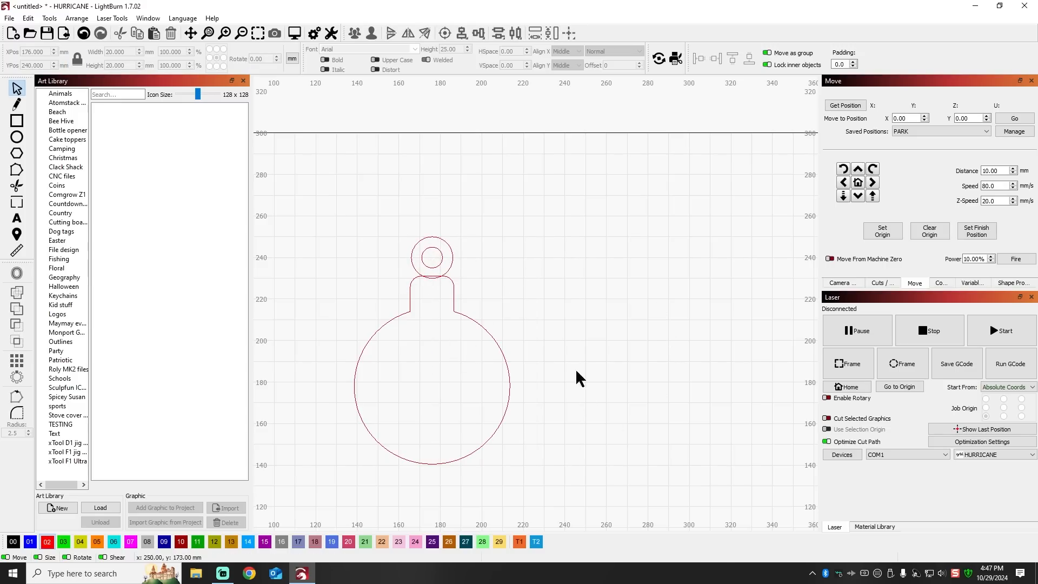
Merge the grouped hanging ring with the ornament body using Boolean Union
{"action": "left_click_drag", "start_coordinate": [285, 174], "coordinate": [615, 512]}
{"action": "left_click", "coordinate": [18, 309]}
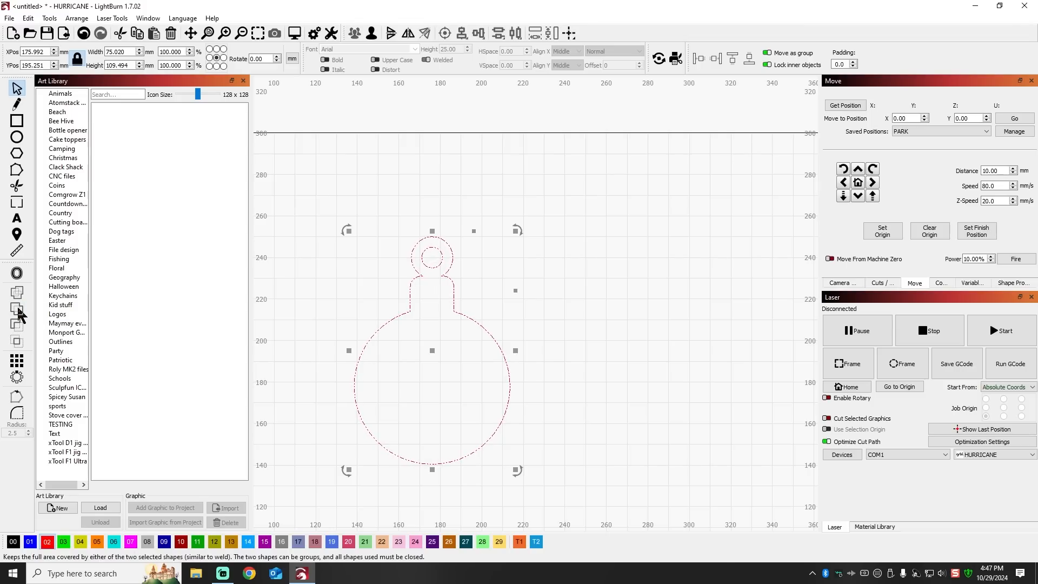
{"action": "left_click", "coordinate": [643, 302]}
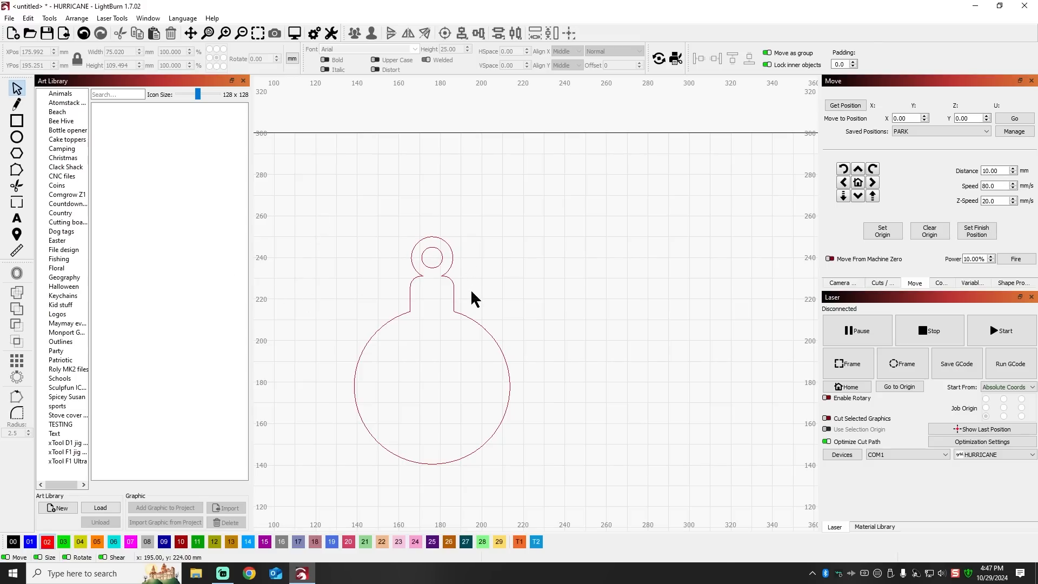
{"action": "scroll", "coordinate": [428, 305], "scroll_direction": "down", "scroll_amount": 3}
{"action": "scroll", "coordinate": [562, 327], "scroll_direction": "down", "scroll_amount": 2}
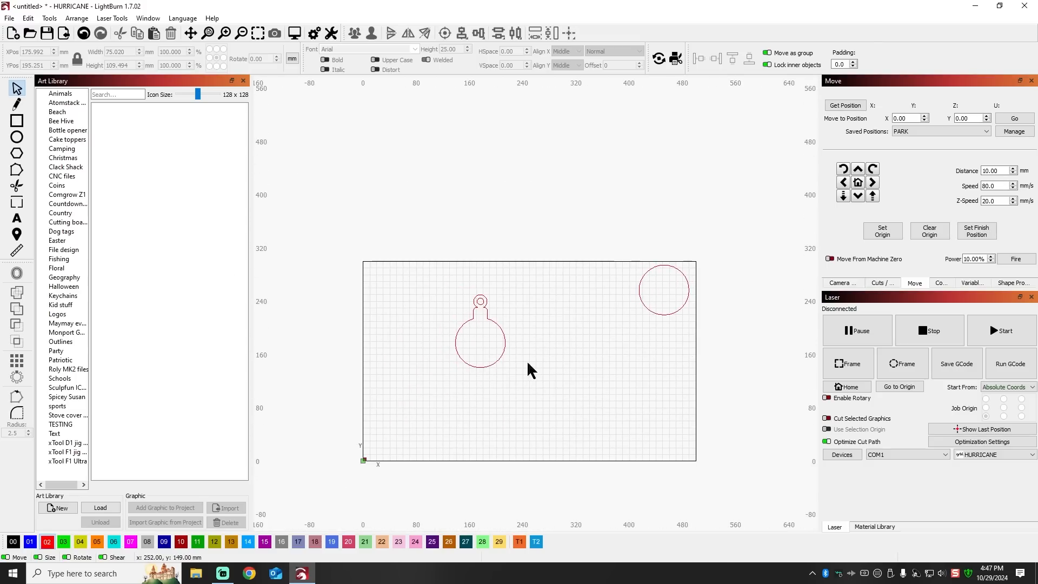
{"action": "scroll", "coordinate": [478, 335], "scroll_direction": "up", "scroll_amount": 4}
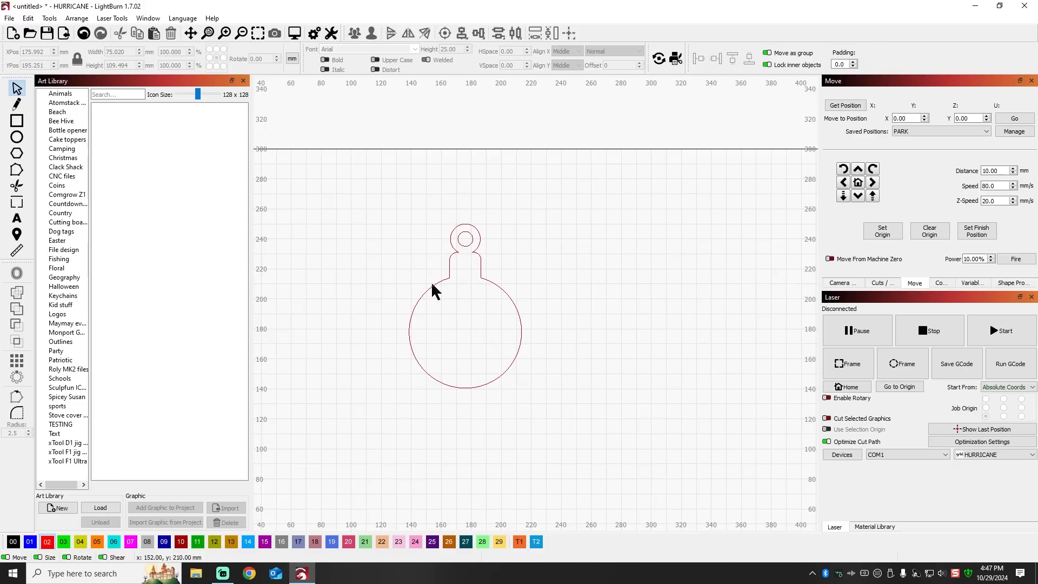
{"action": "scroll", "coordinate": [416, 324], "scroll_direction": "down", "scroll_amount": 3}
{"action": "scroll", "coordinate": [388, 329], "scroll_direction": "down", "scroll_amount": 2}
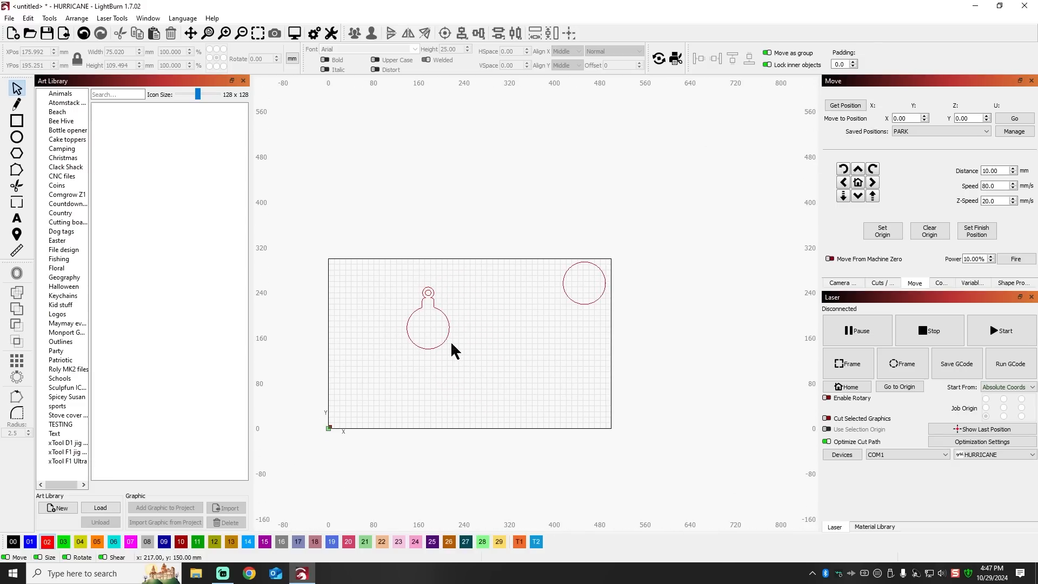
{"action": "scroll", "coordinate": [411, 345], "scroll_direction": "up", "scroll_amount": 3}
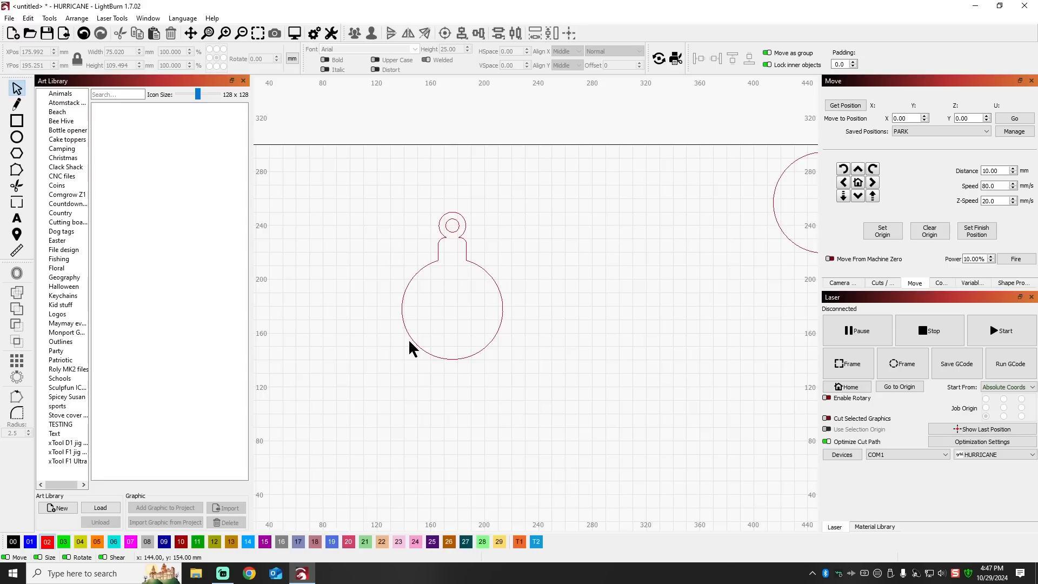
{"action": "scroll", "coordinate": [411, 348], "scroll_direction": "down", "scroll_amount": 2}
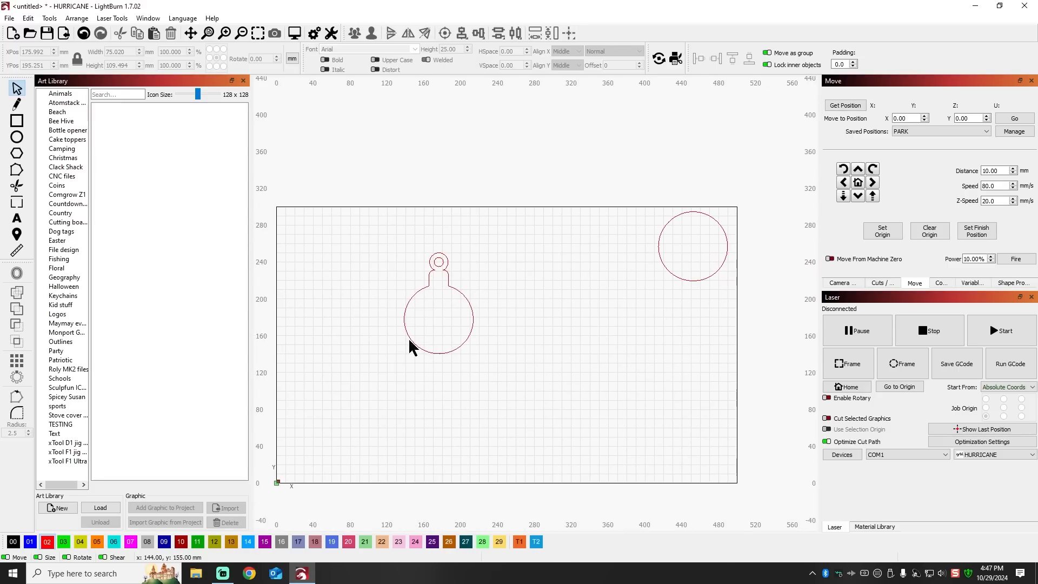
Resize the spare circle to 100 mm and move it over the ornament's body, centred at about X 176, Y 166 mm
{"action": "left_click", "coordinate": [658, 242]}
{"action": "double_click", "coordinate": [131, 49]}
{"action": "type", "text": "100"}
{"action": "key", "text": "Return"}
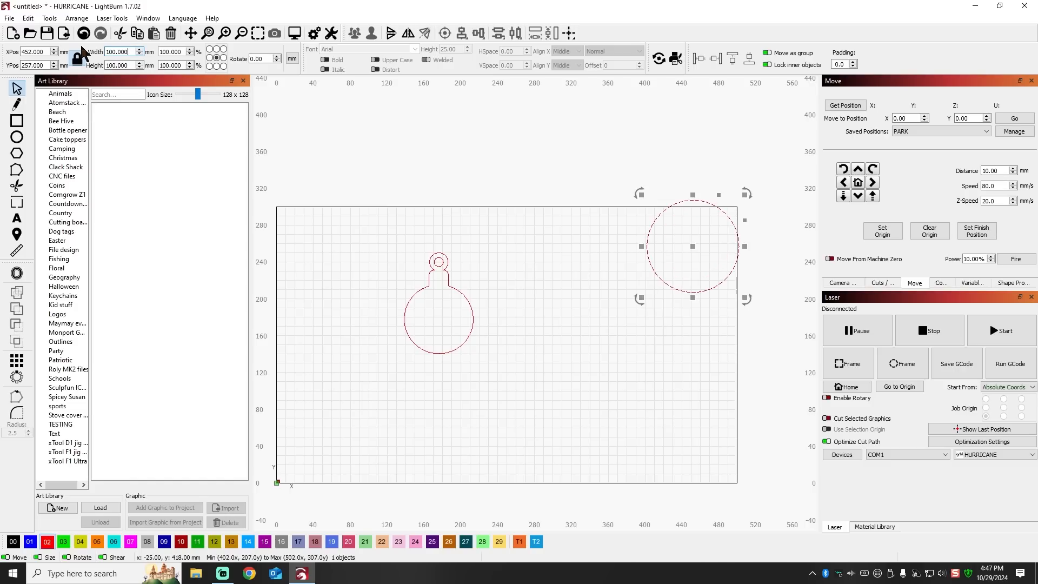
{"action": "left_click_drag", "start_coordinate": [694, 248], "coordinate": [439, 331]}
{"action": "scroll", "coordinate": [438, 331], "scroll_direction": "up", "scroll_amount": 5}
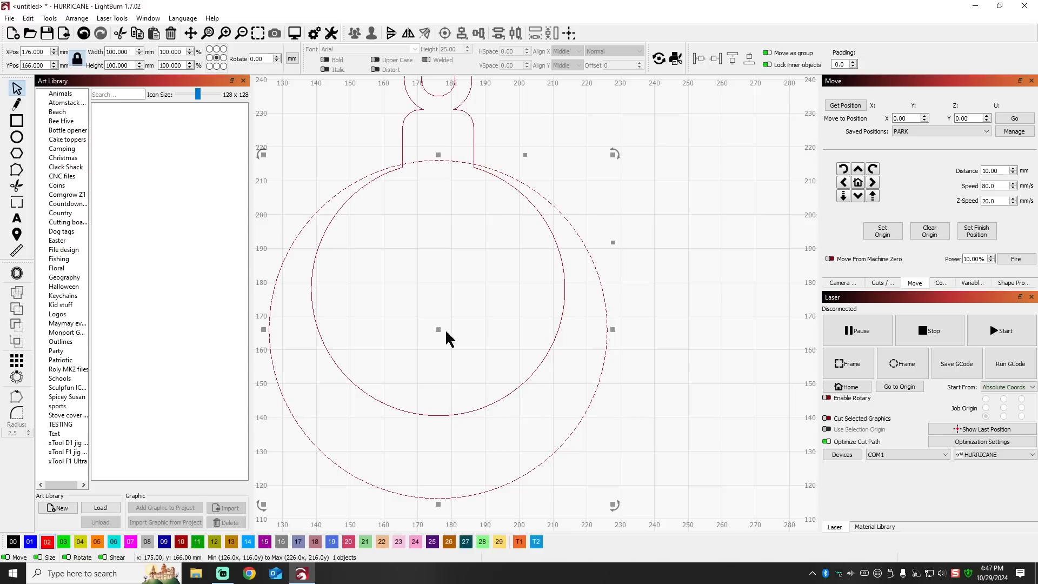
Duplicate the 100 mm circle and move the copy clear of the ornament, centred at about X 395, Y 226 mm
{"action": "right_click", "coordinate": [438, 330]}
{"action": "left_click", "coordinate": [470, 384]}
{"action": "scroll", "coordinate": [426, 381], "scroll_direction": "down", "scroll_amount": 5}
{"action": "left_click_drag", "start_coordinate": [430, 362], "coordinate": [725, 282]}
{"action": "left_click", "coordinate": [534, 250]}
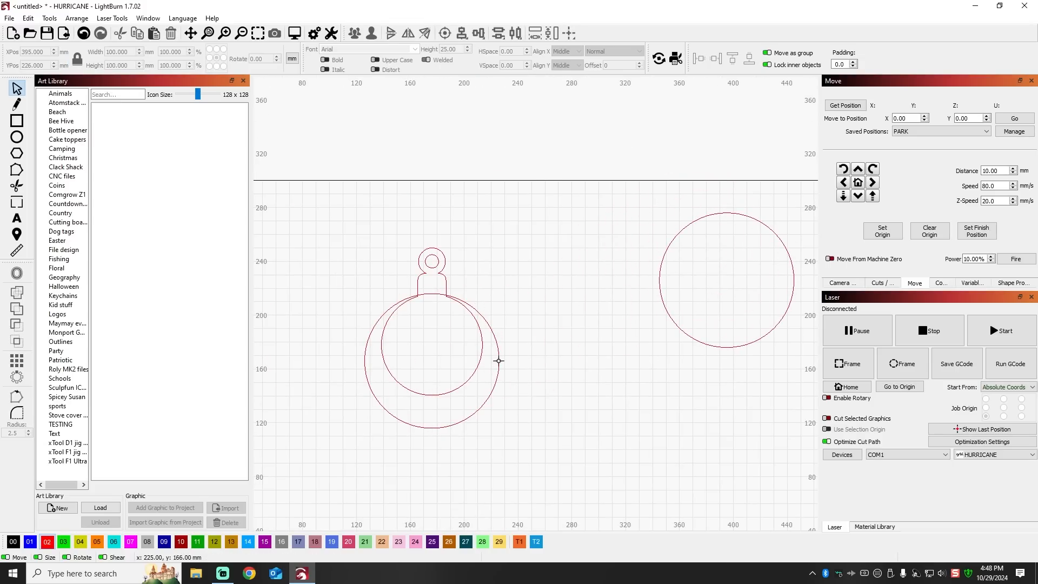
Align the 100 mm circle and the ornament on their vertical centre axis and merge them with Boolean Union
{"action": "left_click_drag", "start_coordinate": [306, 196], "coordinate": [581, 484]}
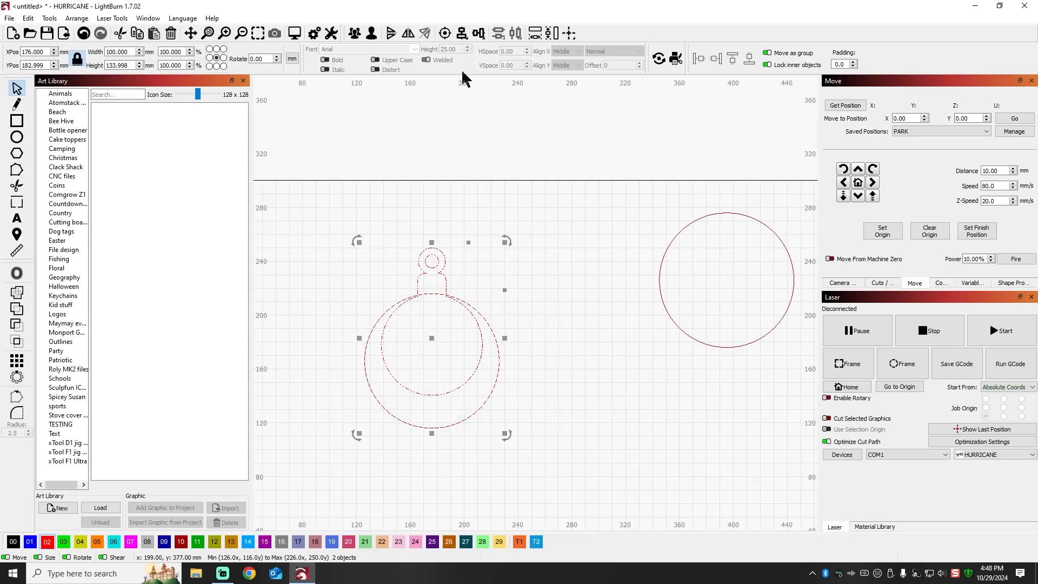
{"action": "right_click", "coordinate": [464, 33]}
{"action": "left_click", "coordinate": [483, 51]}
{"action": "left_click", "coordinate": [17, 309]}
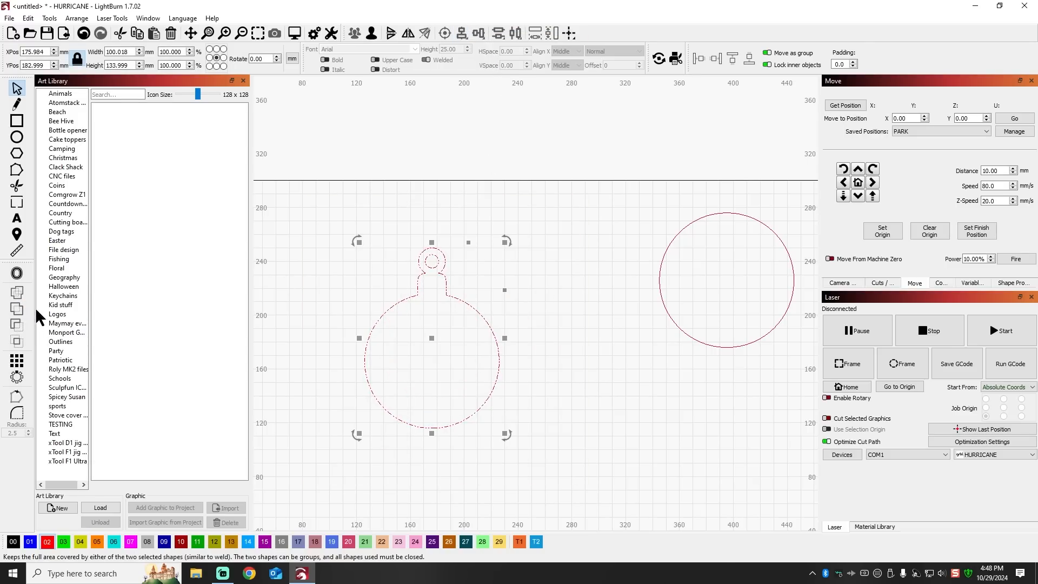
{"action": "left_click", "coordinate": [523, 247]}
Move the spare 100 mm circle beside the merged ornament, centred at about X 283, Y 169 mm
{"action": "scroll", "coordinate": [429, 329], "scroll_direction": "down", "scroll_amount": 5}
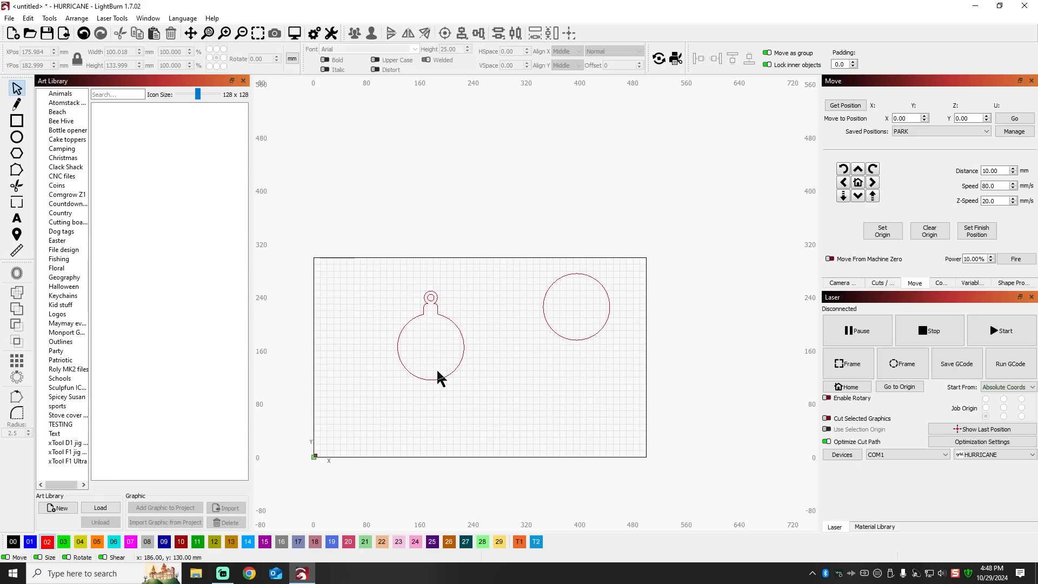
{"action": "left_click", "coordinate": [566, 282]}
{"action": "left_click_drag", "start_coordinate": [576, 306], "coordinate": [502, 344]}
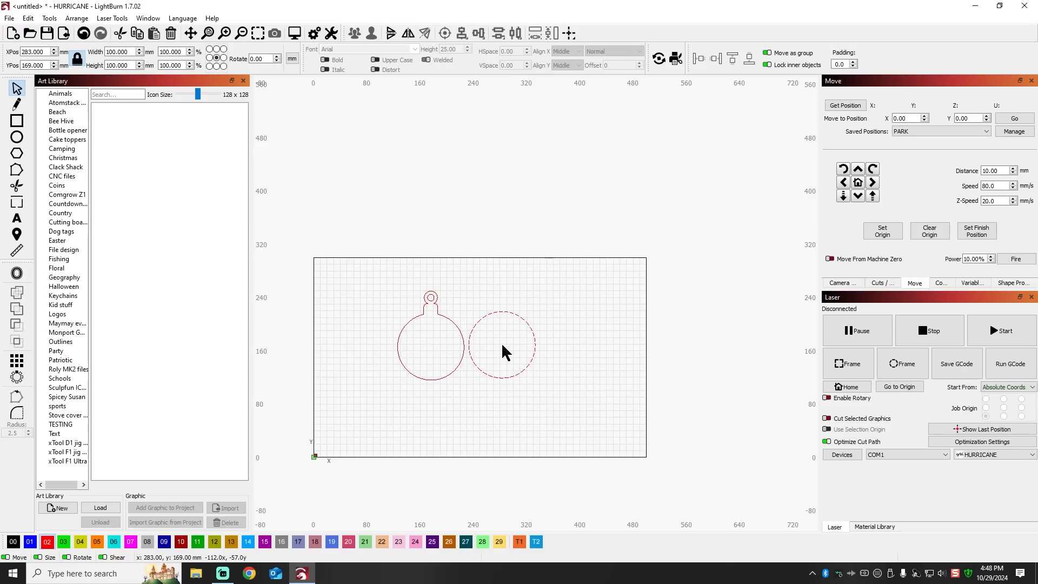
{"action": "left_click", "coordinate": [585, 336]}
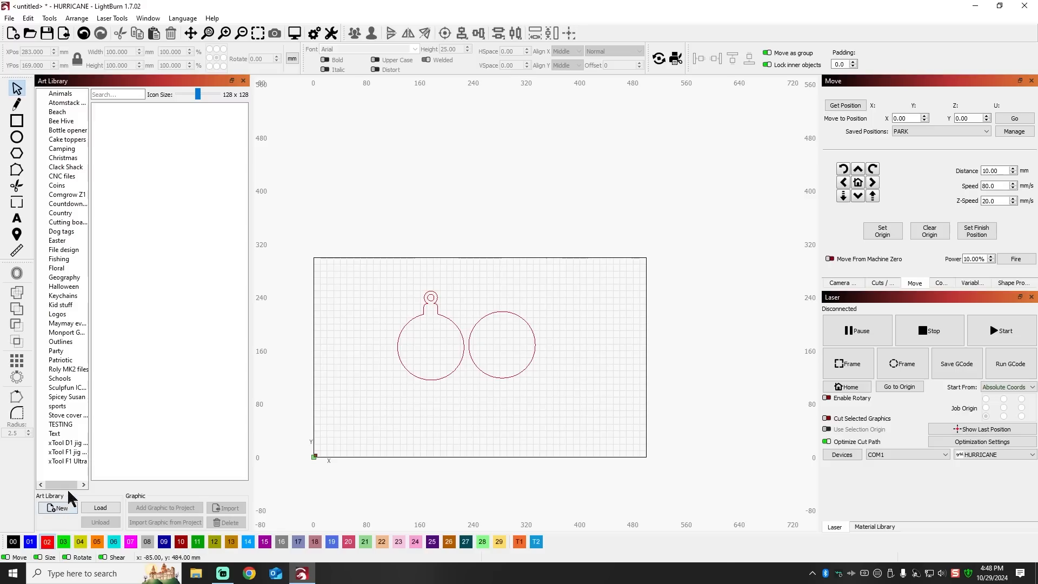
Create a new art library named "Ornaments 2024" in the LIBRARIES folder on the Z: drive
{"action": "left_click", "coordinate": [67, 518]}
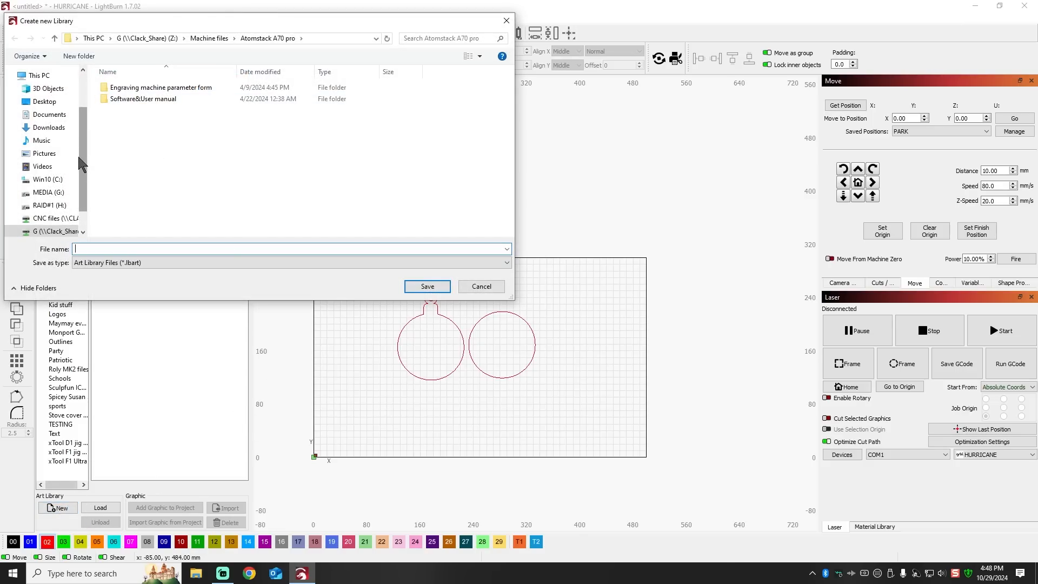
{"action": "scroll", "coordinate": [85, 157], "scroll_direction": "down", "scroll_amount": 1}
{"action": "left_click", "coordinate": [53, 201]}
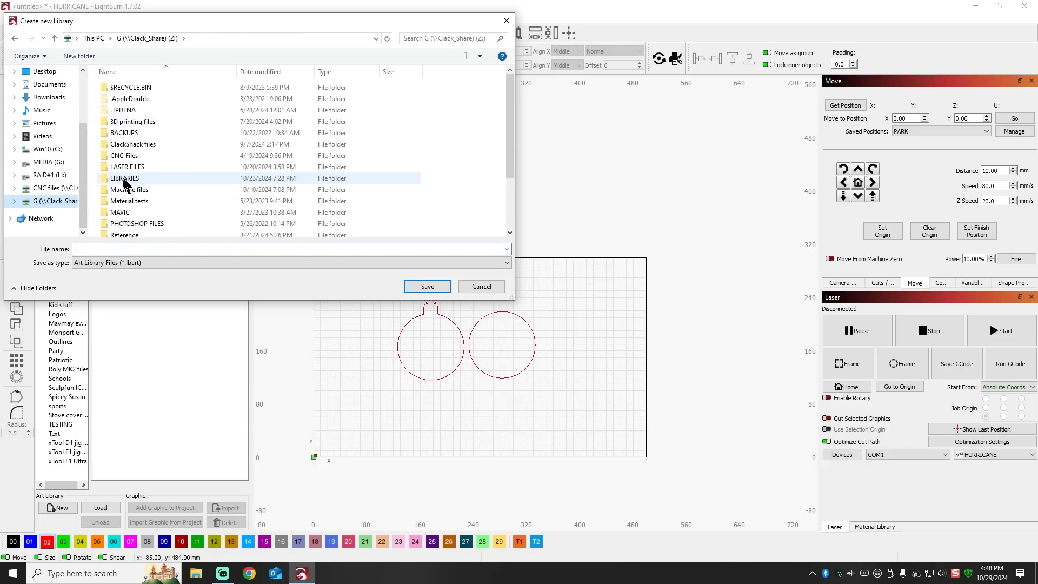
{"action": "left_click", "coordinate": [125, 180]}
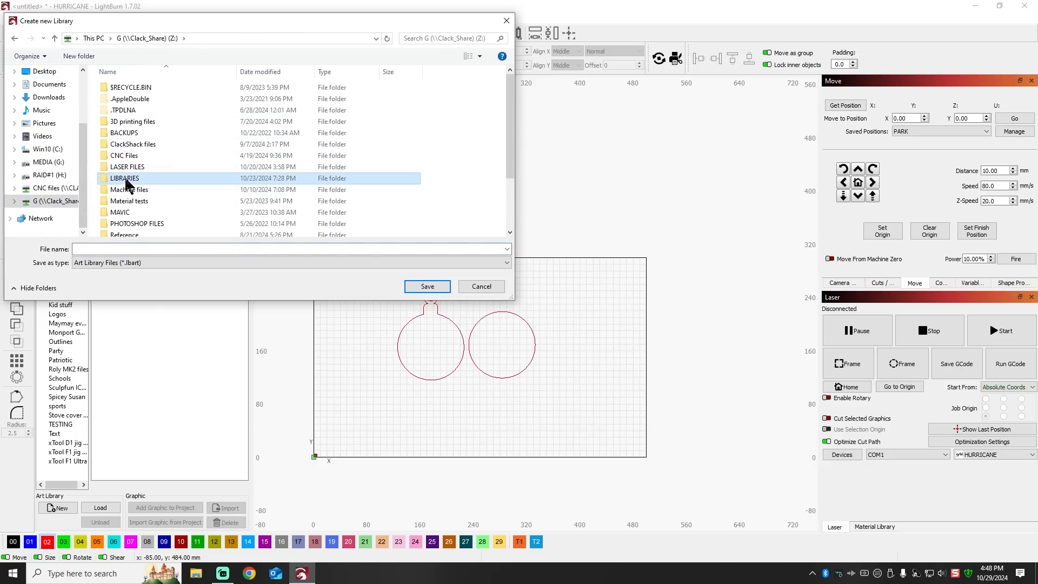
{"action": "double_click", "coordinate": [125, 180]}
{"action": "left_click", "coordinate": [94, 248]}
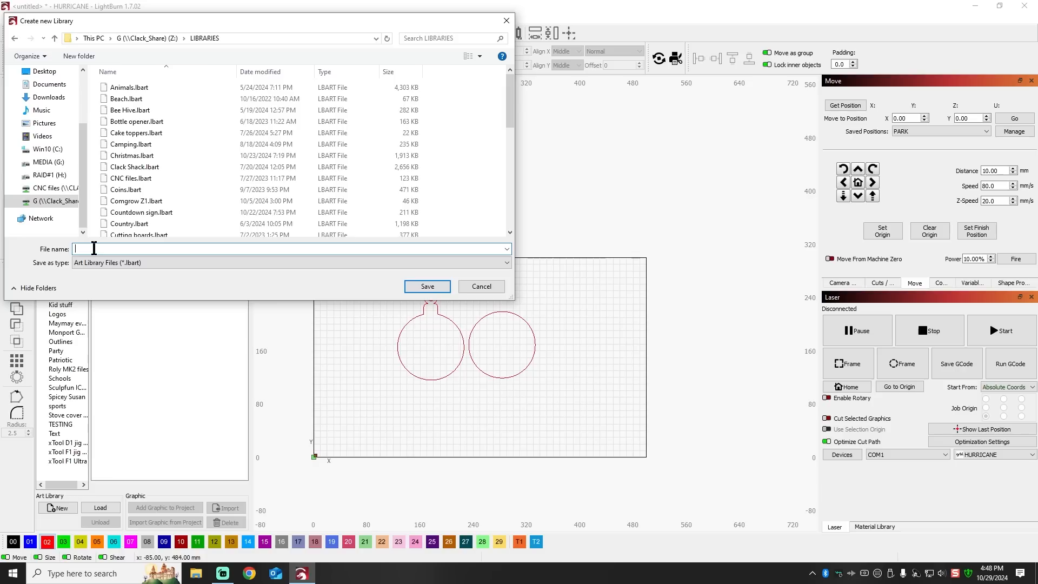
{"action": "type", "text": "Ornaments 2024"}
{"action": "left_click", "coordinate": [427, 286]}
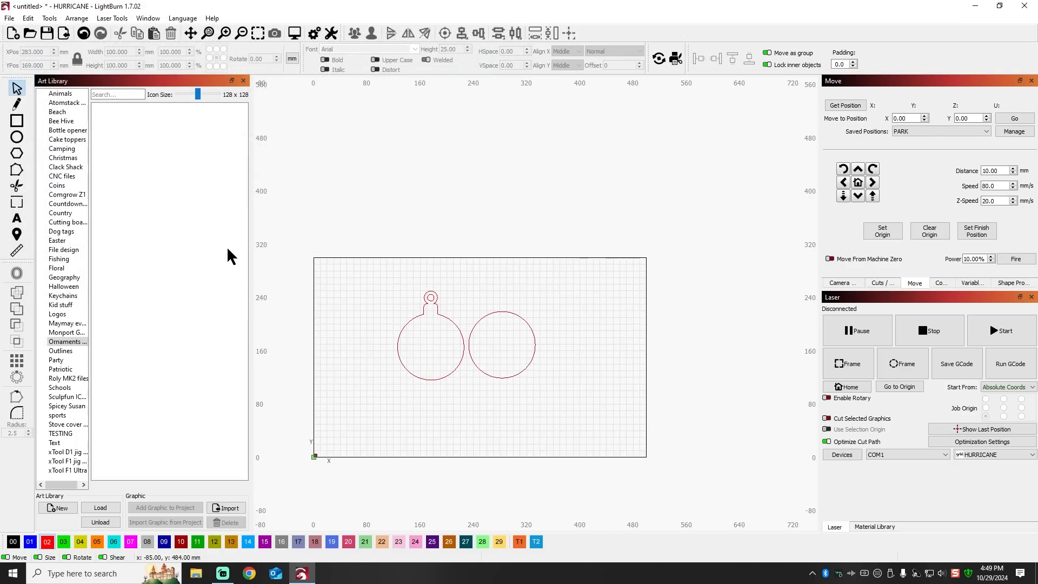
Add the merged ornament outline to the Ornaments 2024 art library as a graphic named "Ornament shape"
{"action": "left_click", "coordinate": [66, 342]}
{"action": "left_click_drag", "start_coordinate": [371, 279], "coordinate": [484, 419]}
{"action": "left_click", "coordinate": [166, 522]}
{"action": "type", "text": "O"}
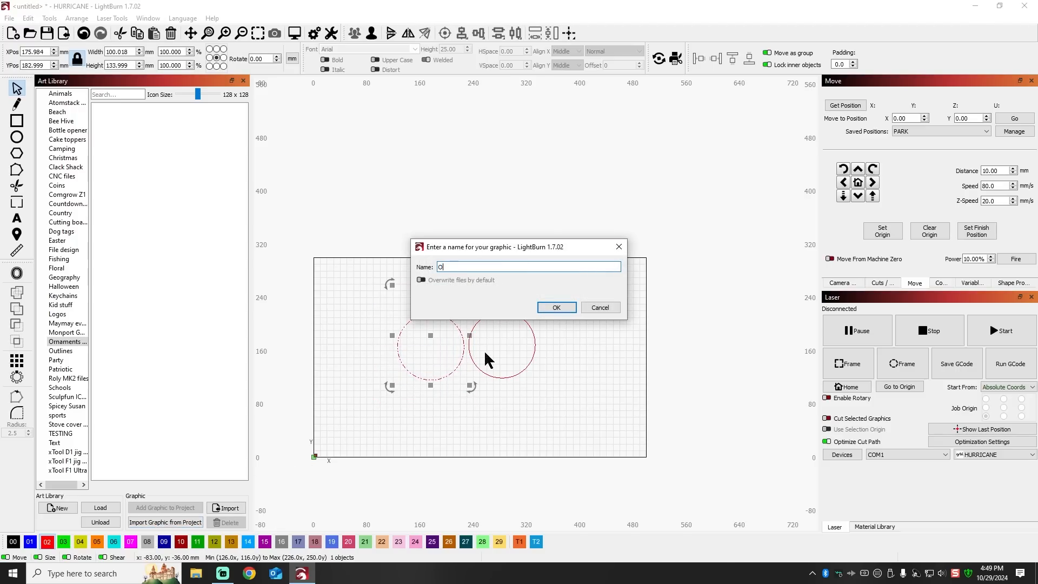
{"action": "type", "text": "rnament shape"}
{"action": "left_click", "coordinate": [556, 307]}
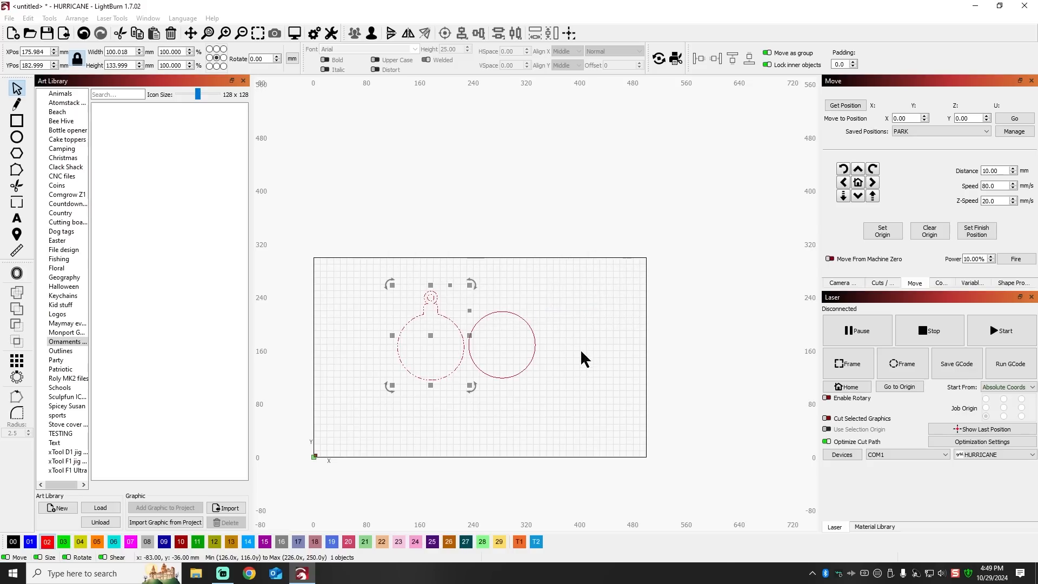
{"action": "left_click", "coordinate": [550, 294]}
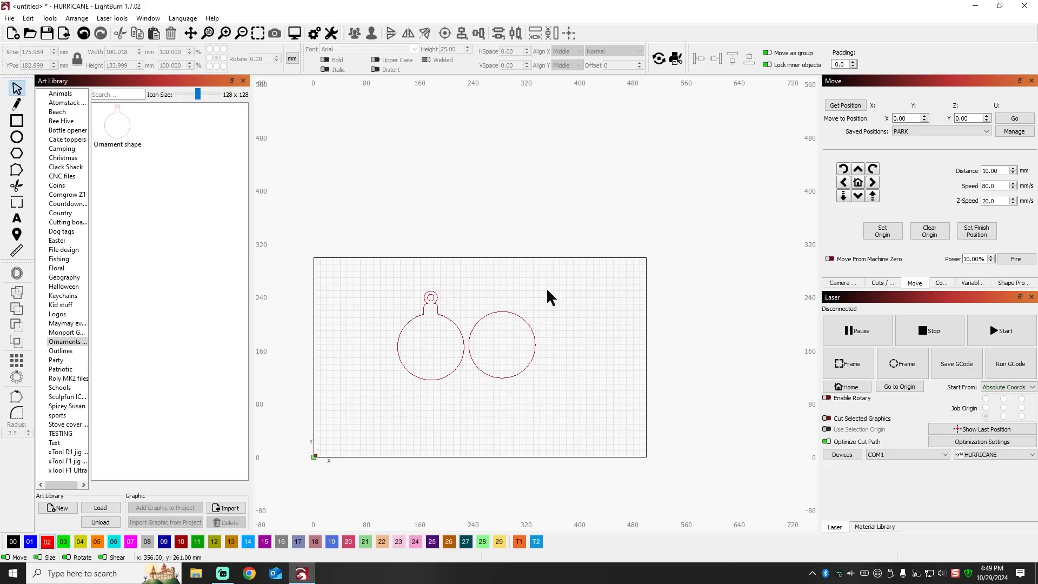
Add the spare 100 mm circle to the Ornaments 2024 art library as a graphic named "back"
{"action": "left_click", "coordinate": [531, 326]}
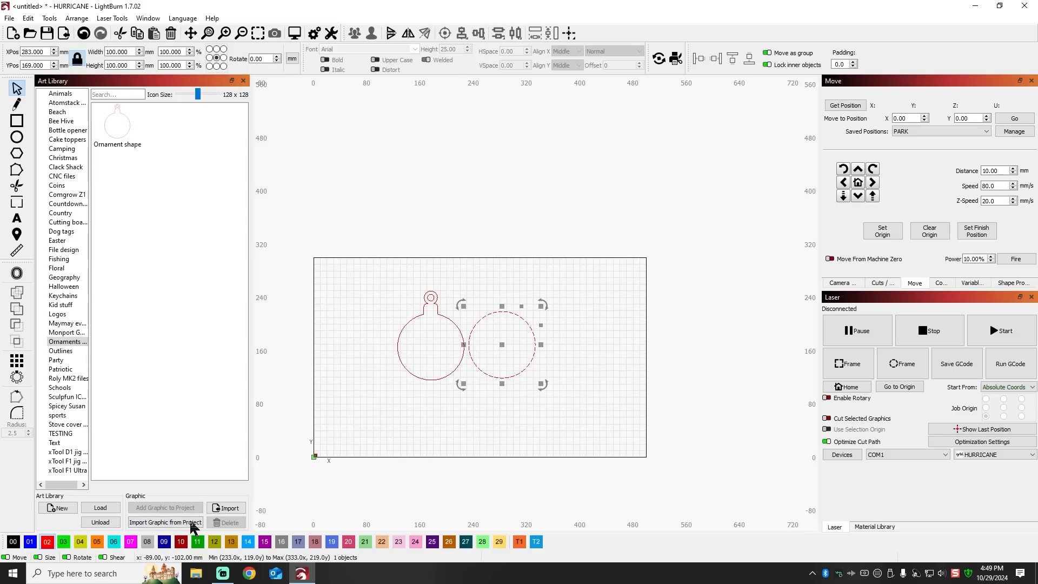
{"action": "left_click", "coordinate": [166, 522]}
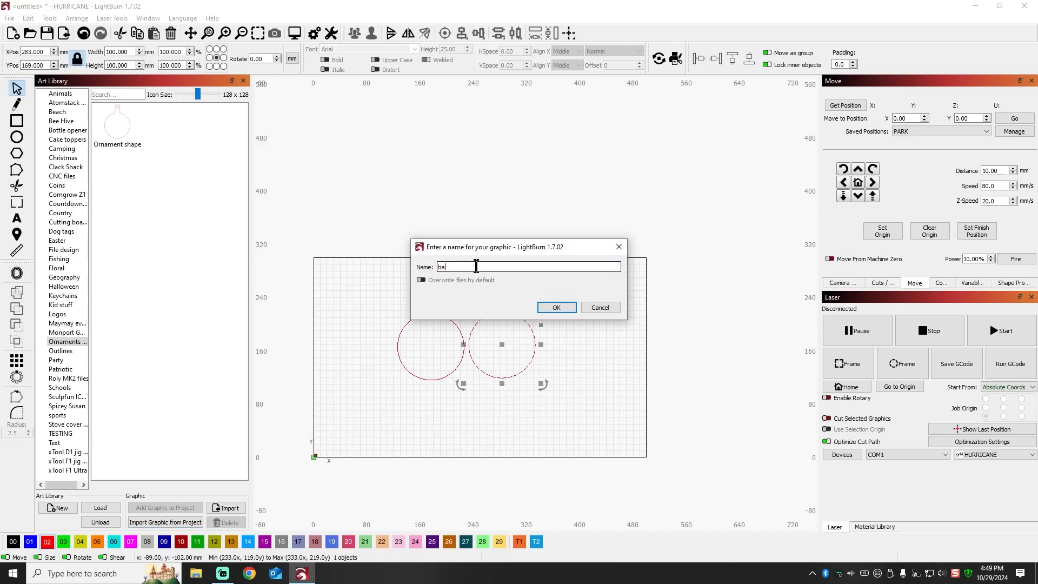
{"action": "key", "text": "Return"}
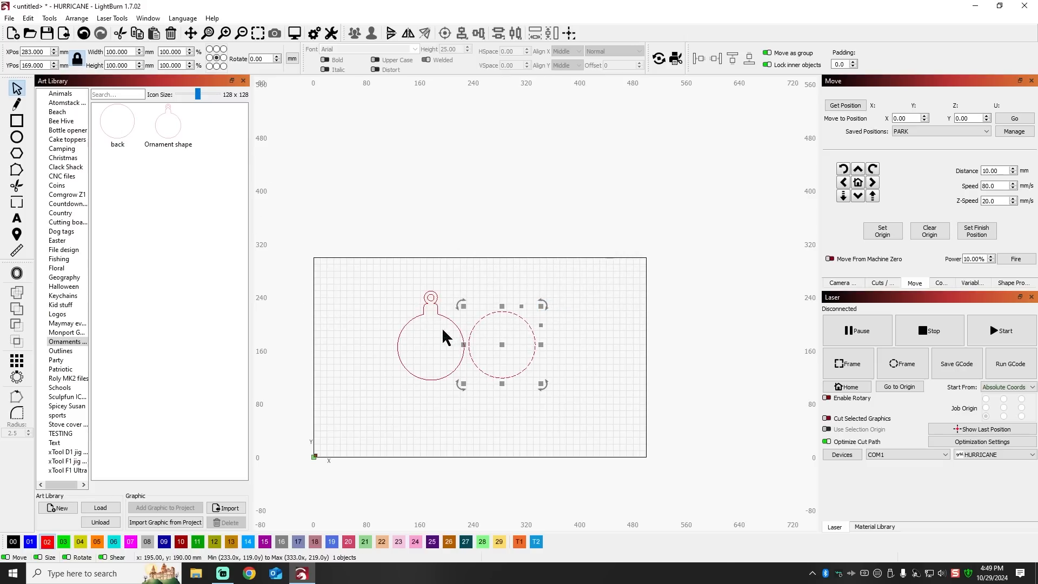
{"action": "left_click", "coordinate": [540, 294]}
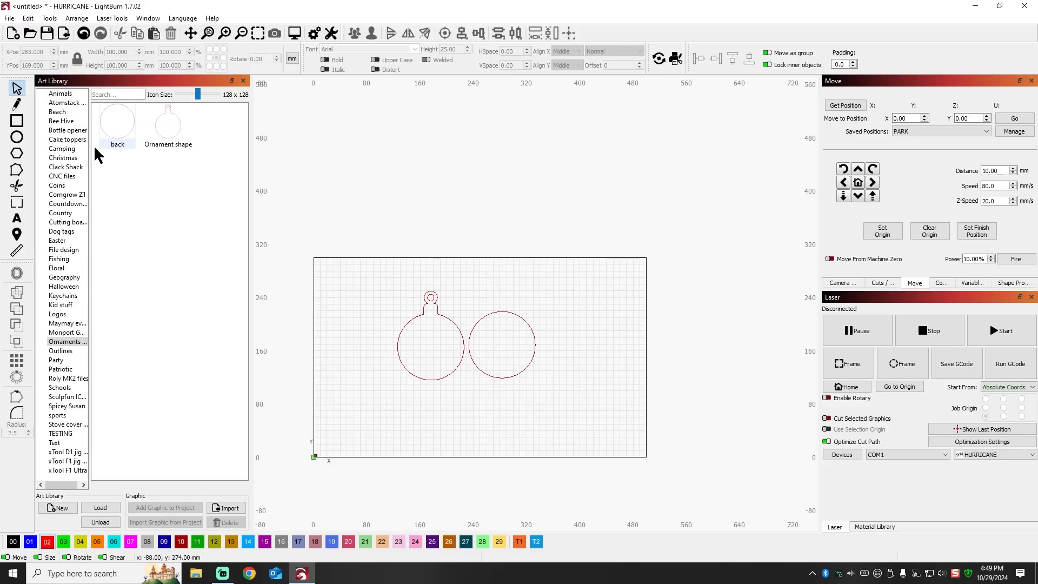
Move the ornament into the upper-left corner of the work area, centred at about X 58, Y 226 mm, and the circle to about X 269, Y 191 mm
{"action": "left_click_drag", "start_coordinate": [387, 286], "coordinate": [508, 450]}
{"action": "left_click_drag", "start_coordinate": [430, 338], "coordinate": [352, 308]}
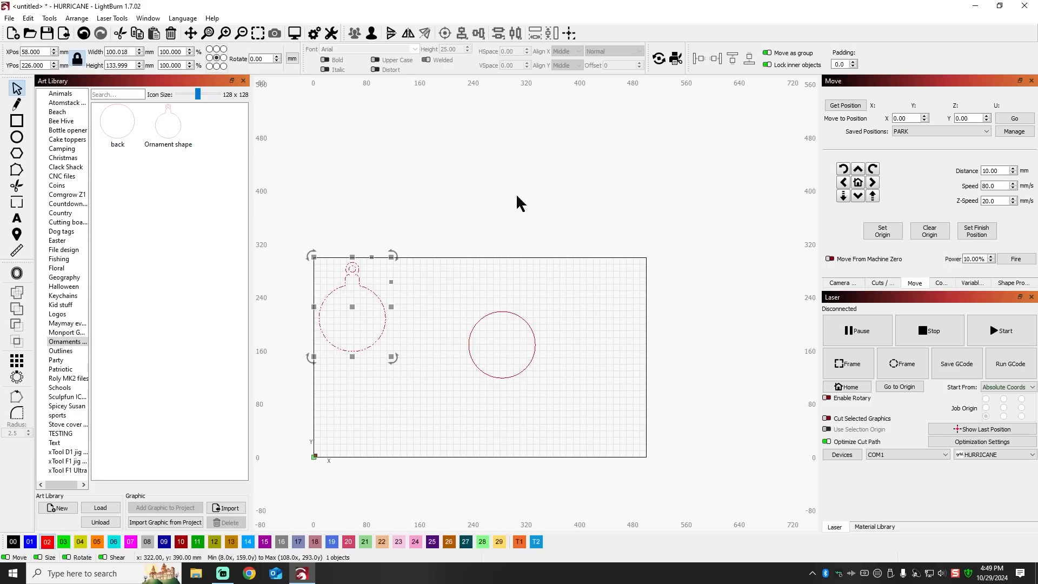
{"action": "left_click", "coordinate": [405, 204]}
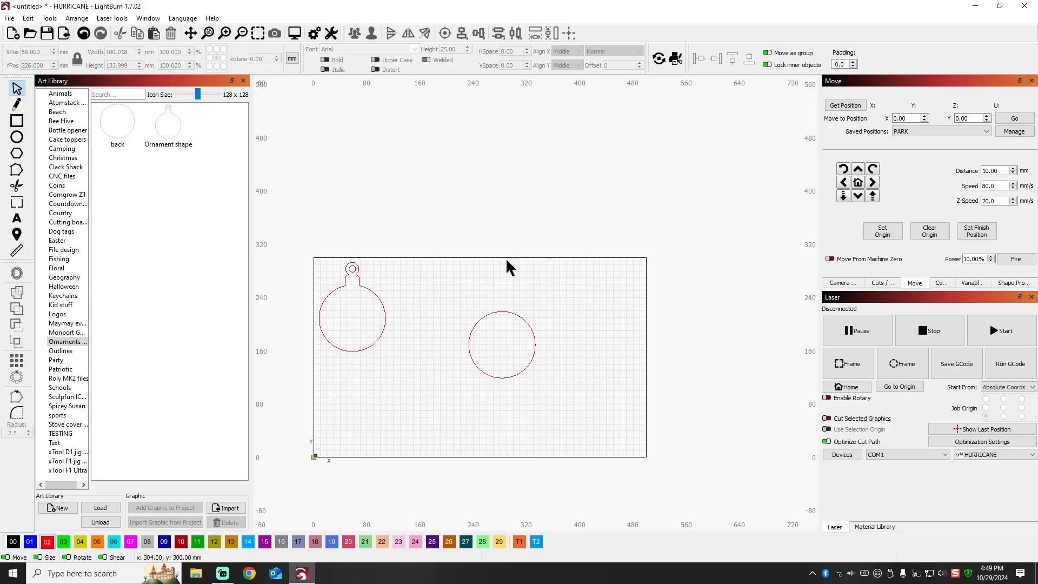
{"action": "mouse_move", "coordinate": [501, 345]}
{"action": "left_mouse_down"}
{"action": "mouse_move", "coordinate": [351, 318]}
{"action": "mouse_move", "coordinate": [492, 331]}
{"action": "left_mouse_up"}
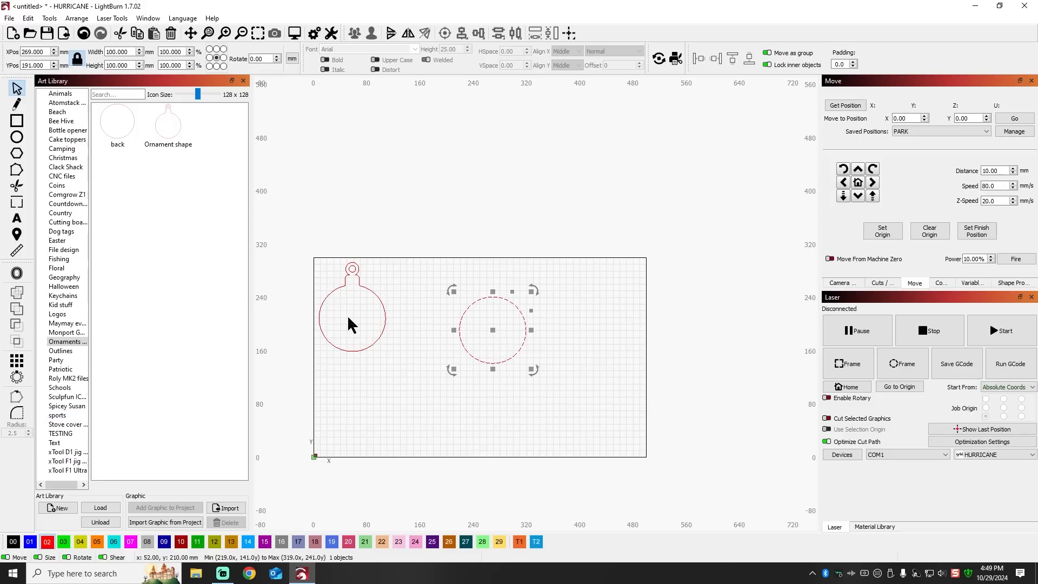
Draw a rectangle about 18 × 17 mm in the empty area beside the ornament's tab
{"action": "scroll", "coordinate": [355, 312], "scroll_direction": "up", "scroll_amount": 4}
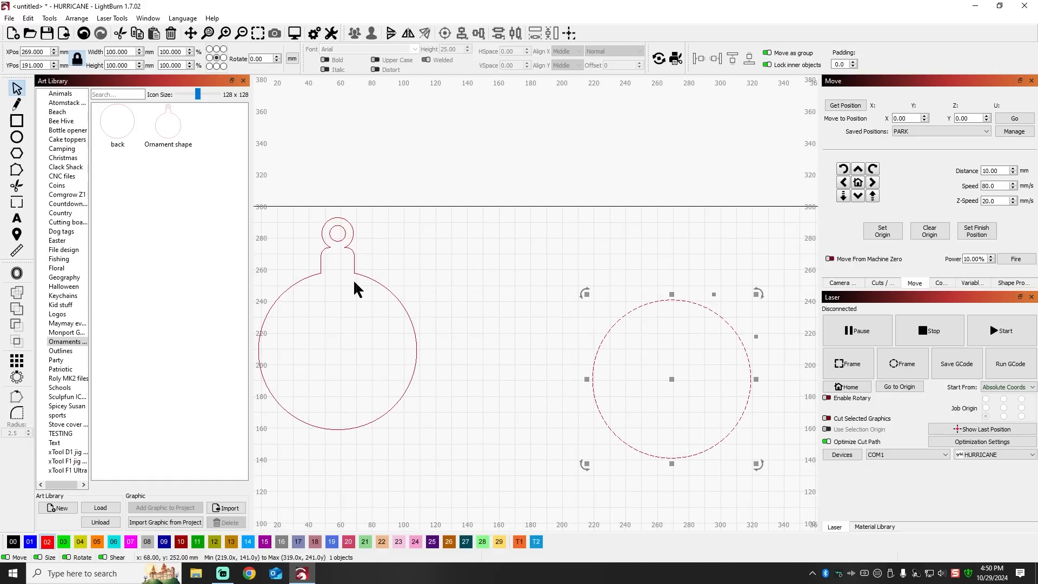
{"action": "left_click", "coordinate": [16, 120]}
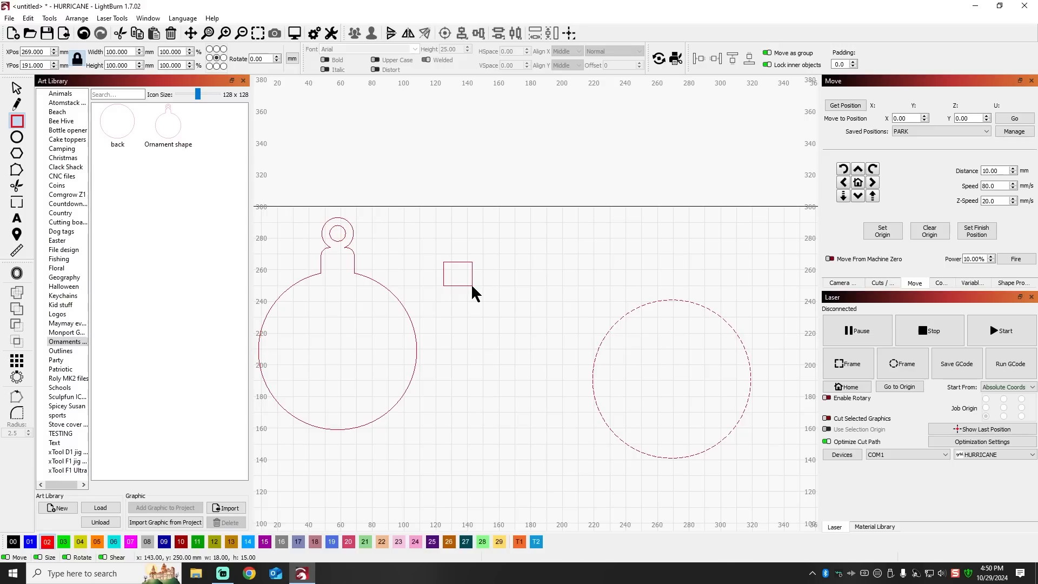
{"action": "left_click", "coordinate": [17, 88]}
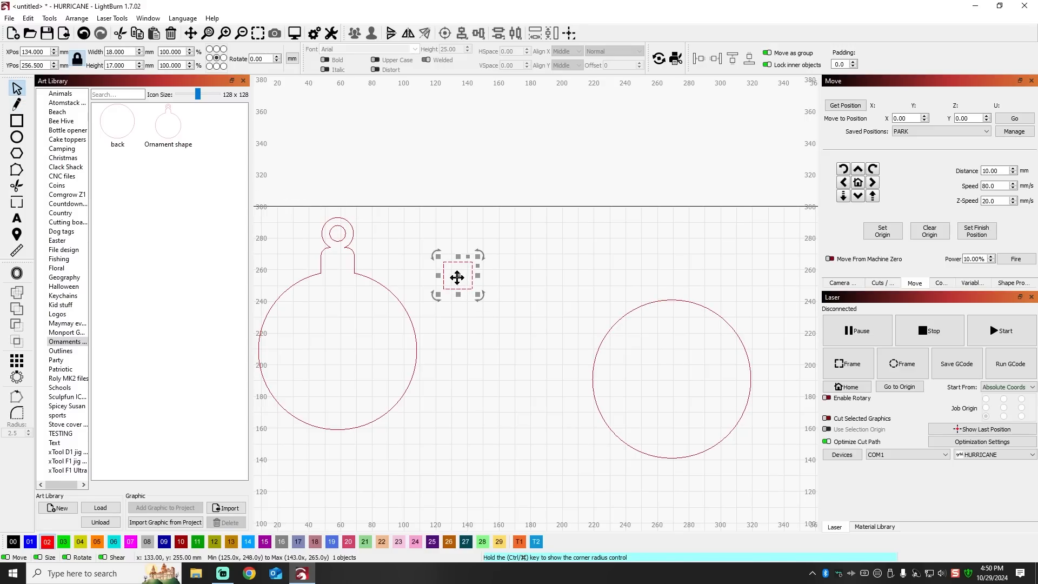
Move the small rectangle inside the ornament's body just below the tab, at about X 58, Y 244 mm, and align it to the ornament with Align V-Center
{"action": "left_click_drag", "start_coordinate": [457, 275], "coordinate": [351, 297]}
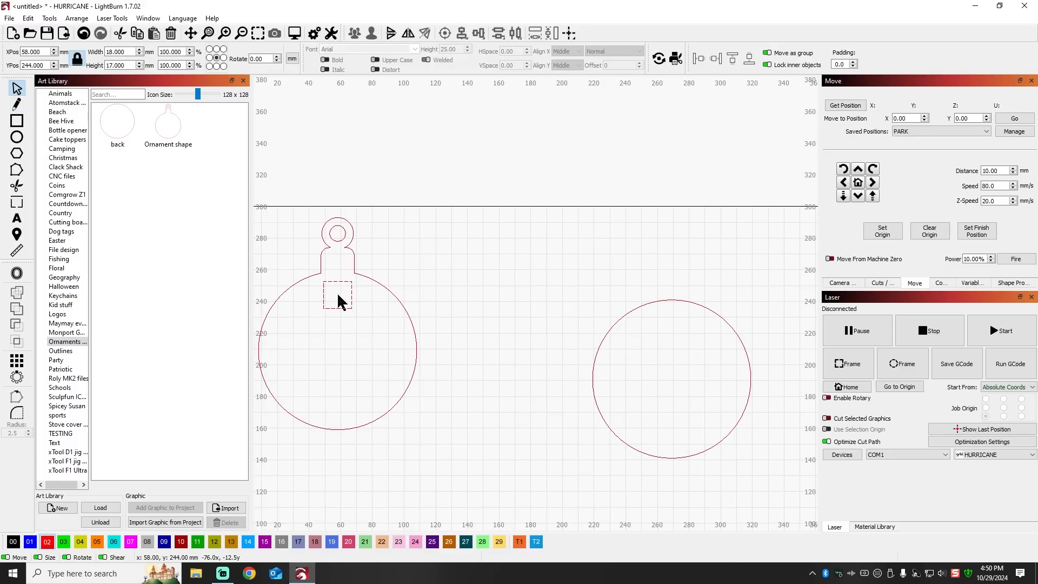
{"action": "left_click_drag", "start_coordinate": [338, 295], "coordinate": [338, 296]}
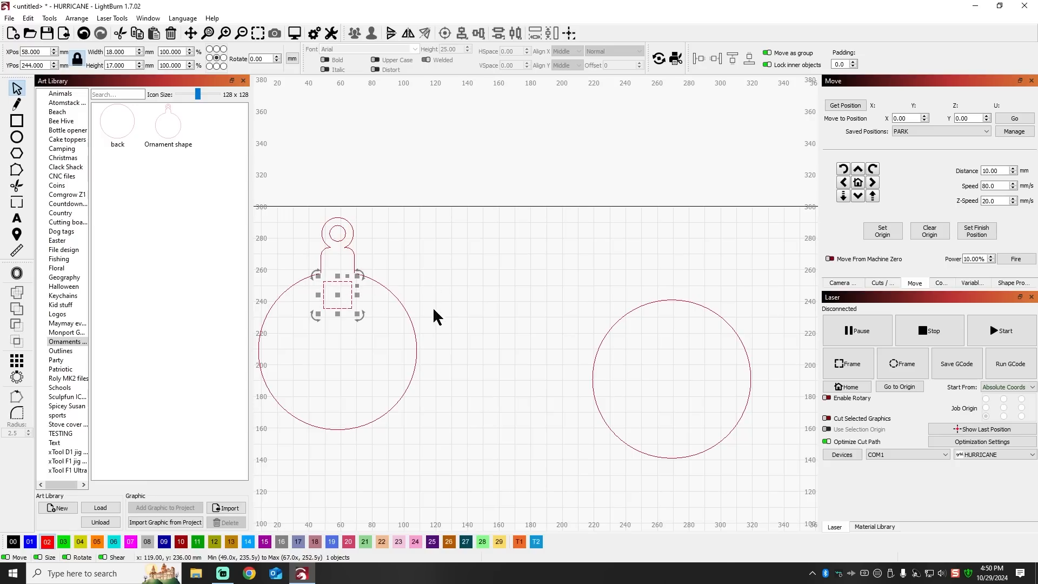
{"action": "left_click", "coordinate": [417, 341], "text": "shift"}
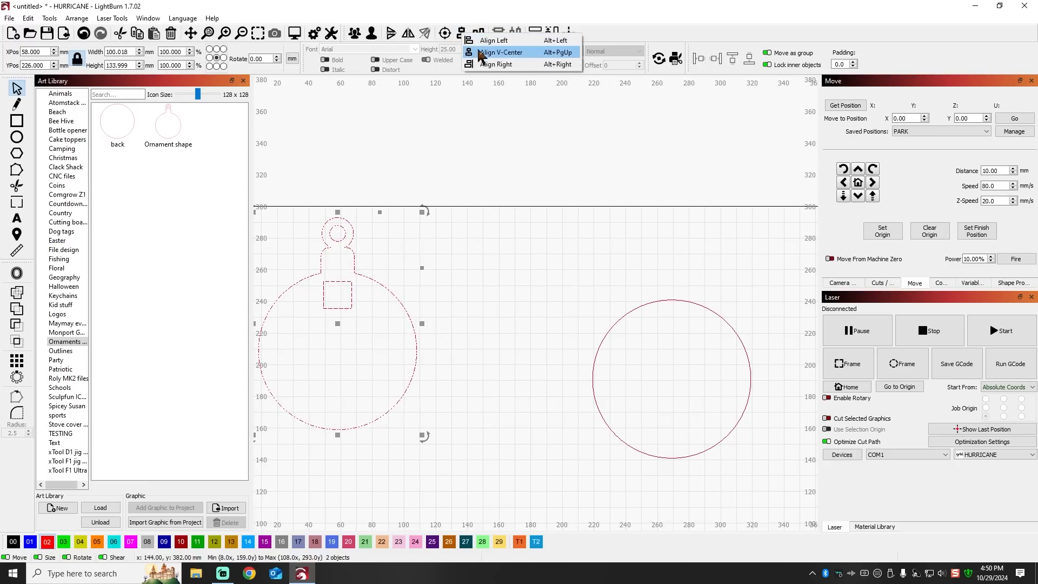
{"action": "left_click", "coordinate": [508, 365]}
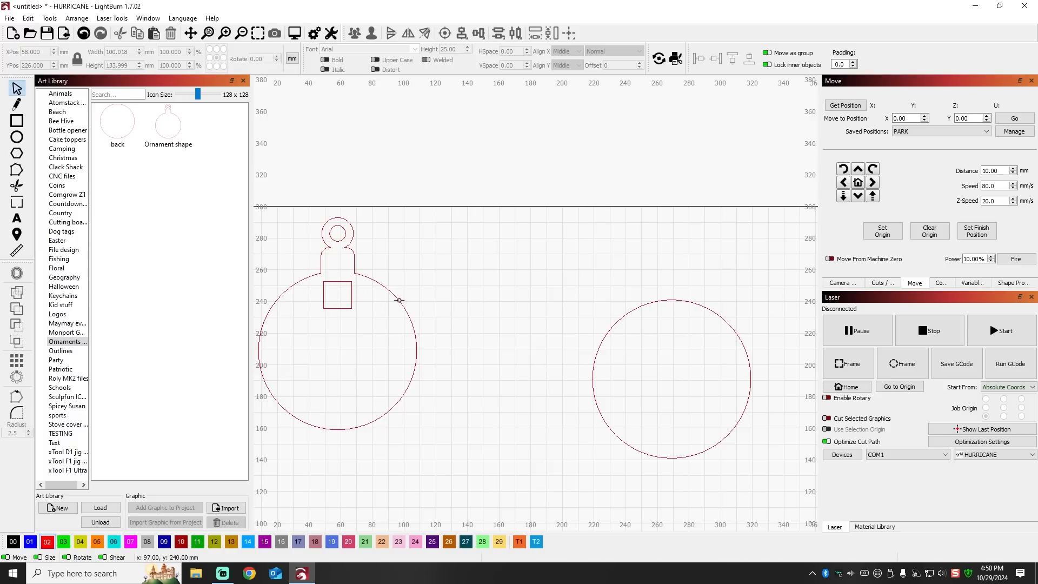
Assign the spare 100 mm circle to layer 01 and move it exactly over the ornament's body, centred at X 58, Y 209 mm
{"action": "left_click", "coordinate": [629, 311]}
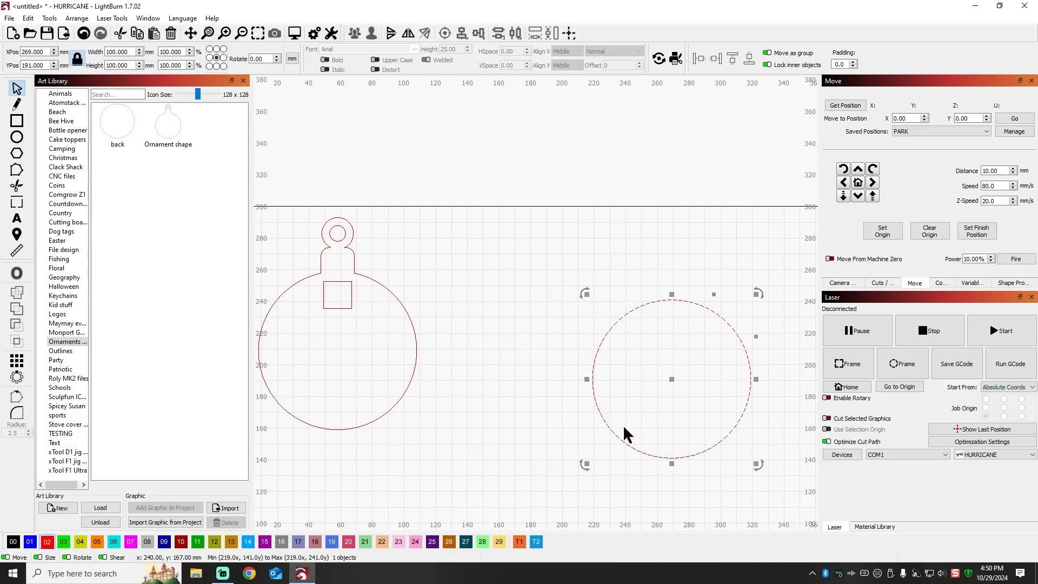
{"action": "left_click", "coordinate": [536, 541]}
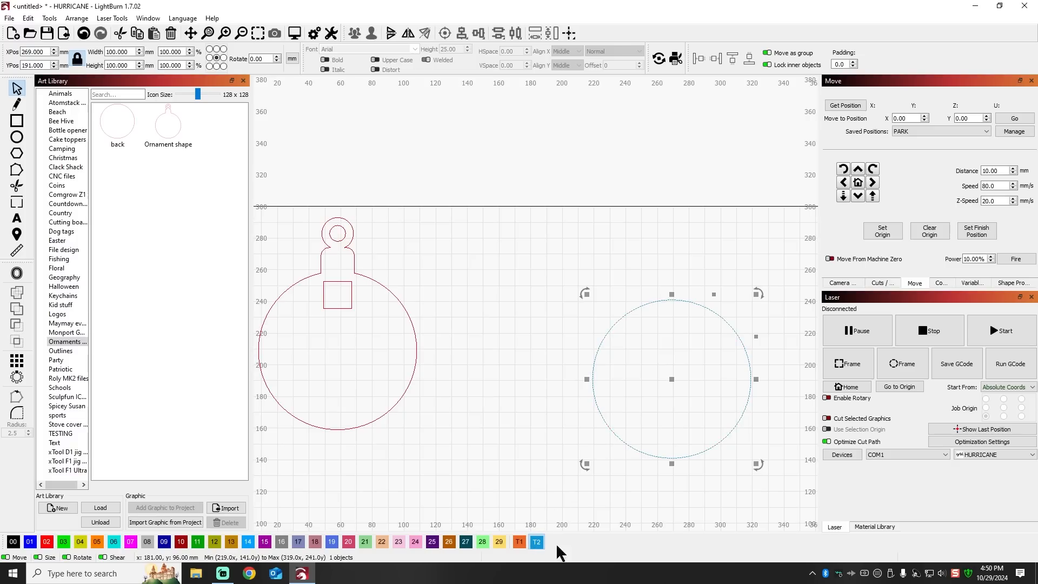
{"action": "left_click", "coordinate": [33, 543]}
{"action": "left_click_drag", "start_coordinate": [676, 373], "coordinate": [338, 350]}
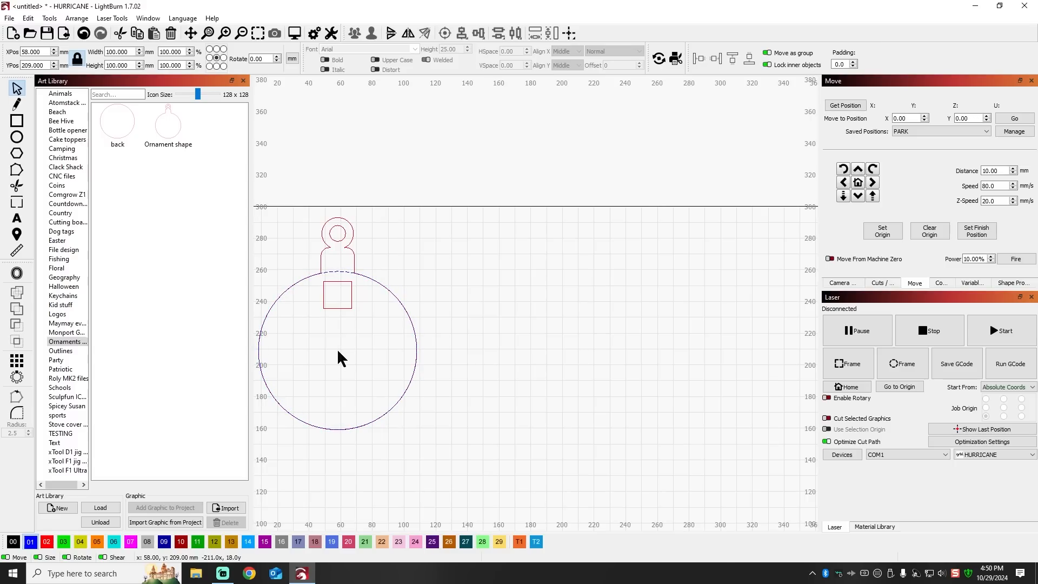
{"action": "left_click", "coordinate": [466, 251]}
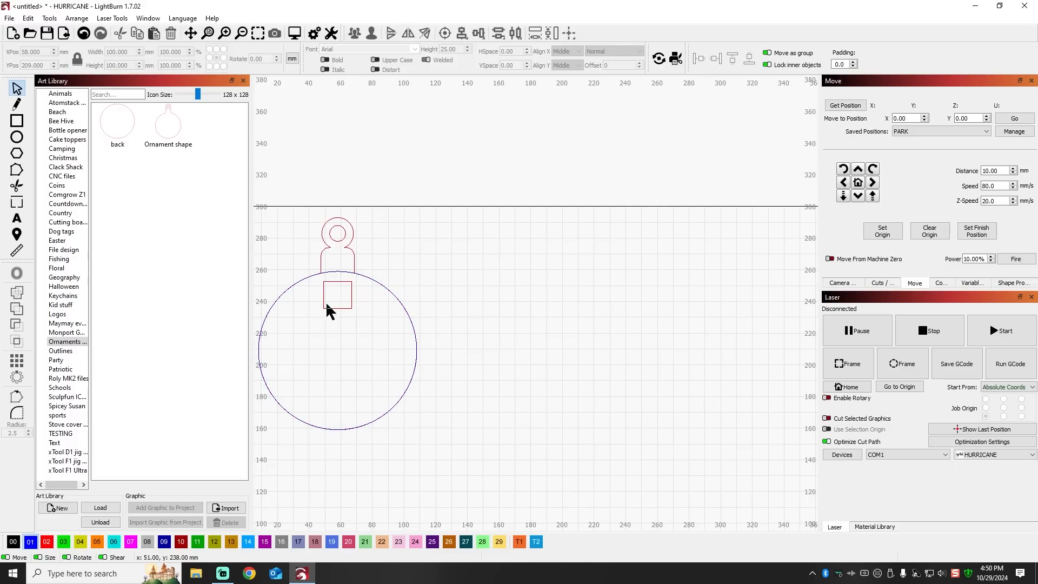
{"action": "scroll", "coordinate": [578, 337], "scroll_direction": "down", "scroll_amount": 3}
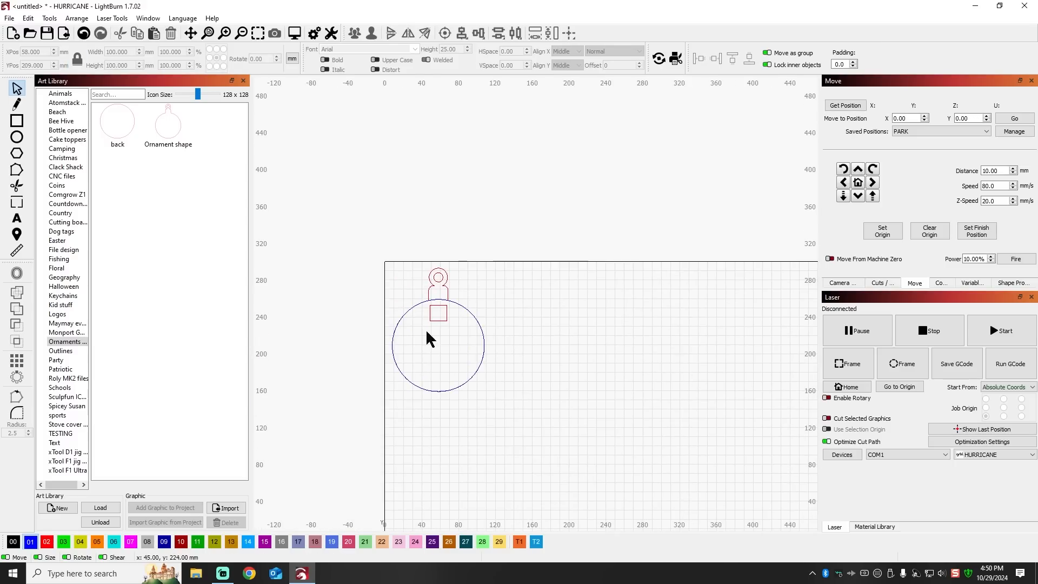
{"action": "scroll", "coordinate": [426, 332], "scroll_direction": "up", "scroll_amount": 3}
{"action": "scroll", "coordinate": [470, 299], "scroll_direction": "up", "scroll_amount": 2}
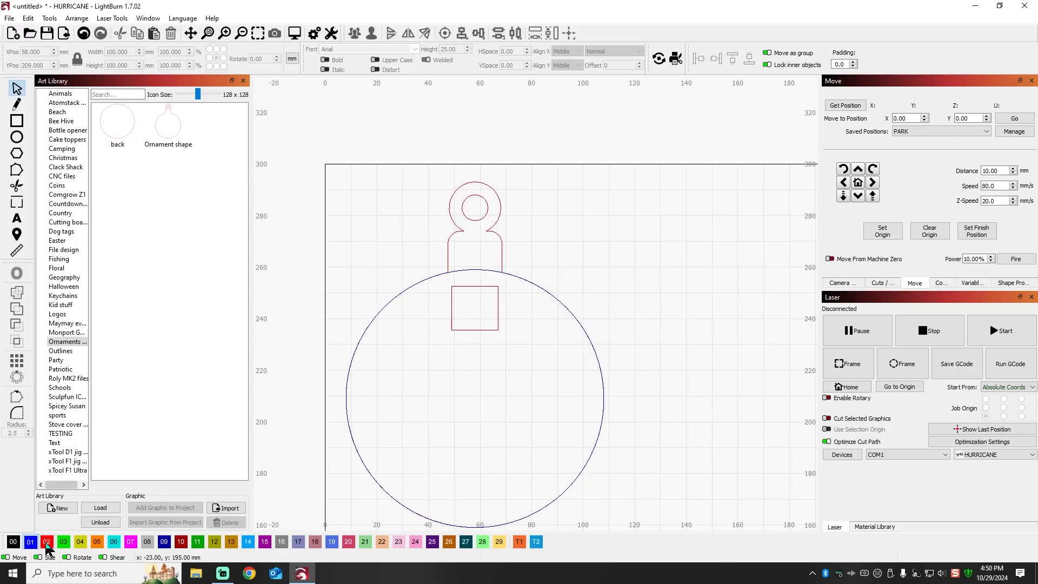
{"action": "scroll", "coordinate": [479, 310], "scroll_direction": "up", "scroll_amount": 5}
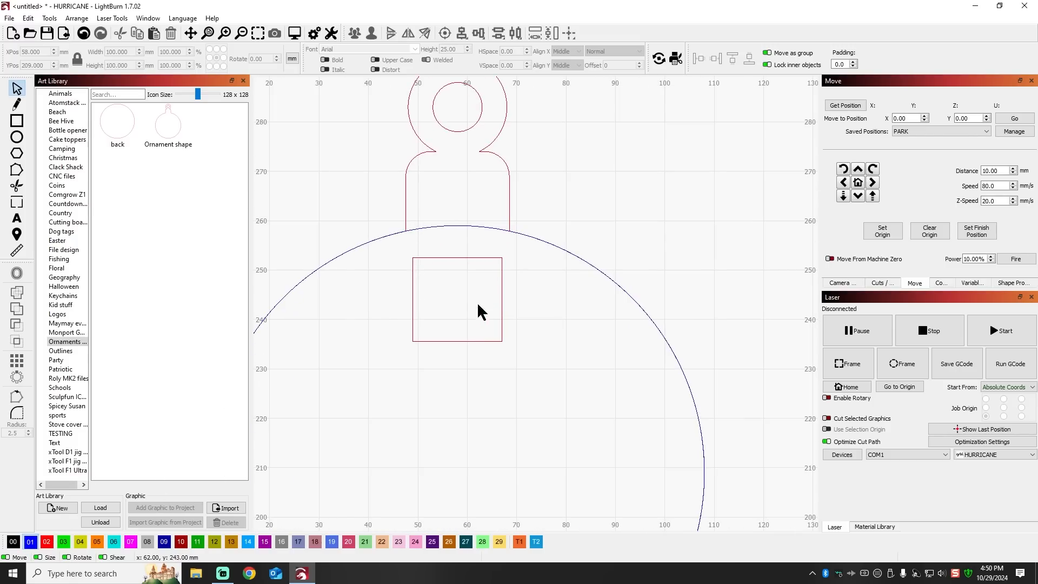
Move the CUT layer below Inner Cut in the layer order, and return it to first place
{"action": "scroll", "coordinate": [413, 268], "scroll_direction": "down", "scroll_amount": 8}
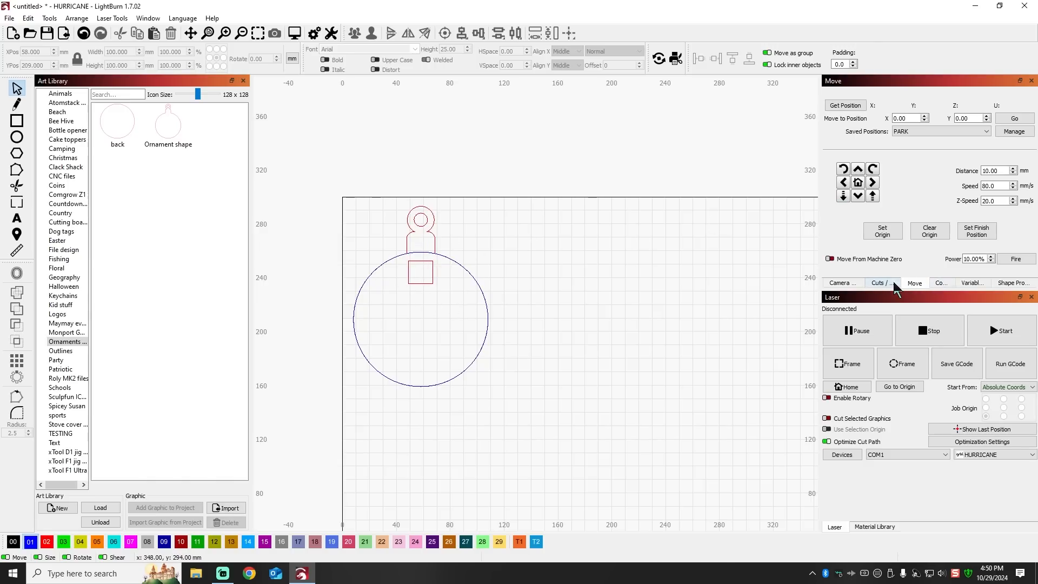
{"action": "left_click", "coordinate": [876, 283]}
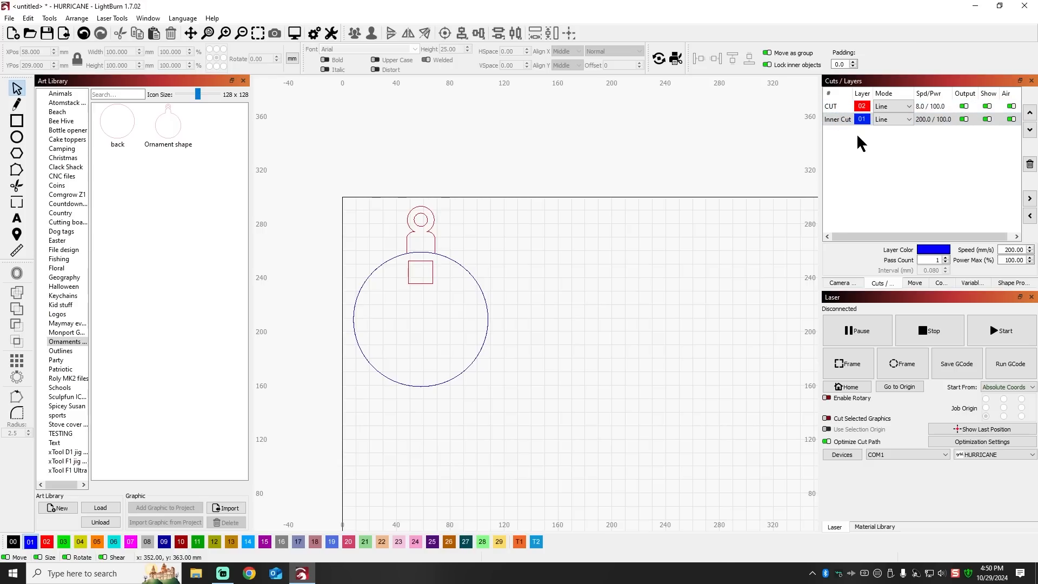
{"action": "left_click_drag", "start_coordinate": [841, 102], "coordinate": [842, 121]}
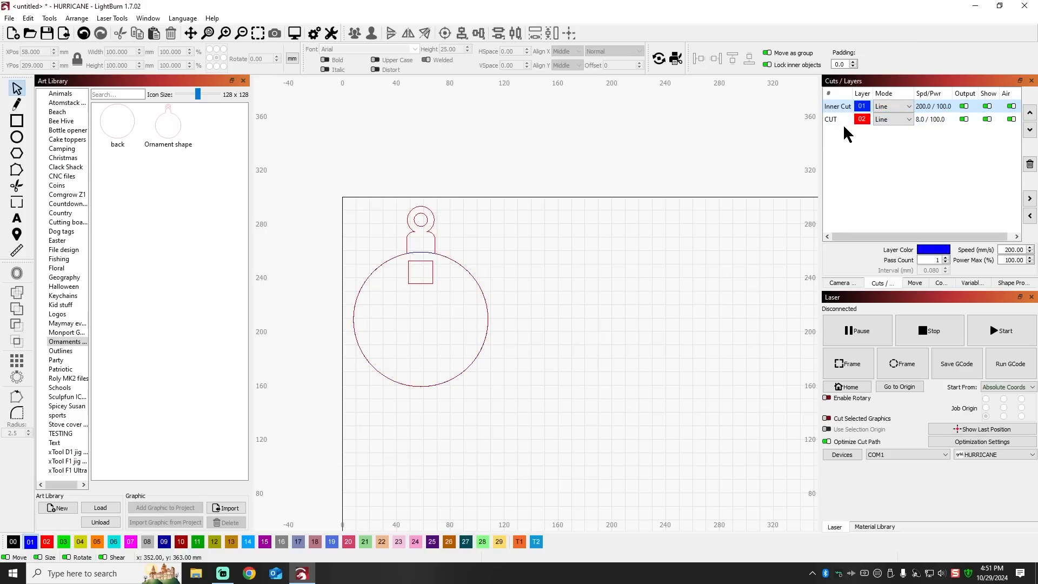
{"action": "left_click_drag", "start_coordinate": [850, 125], "coordinate": [844, 107]}
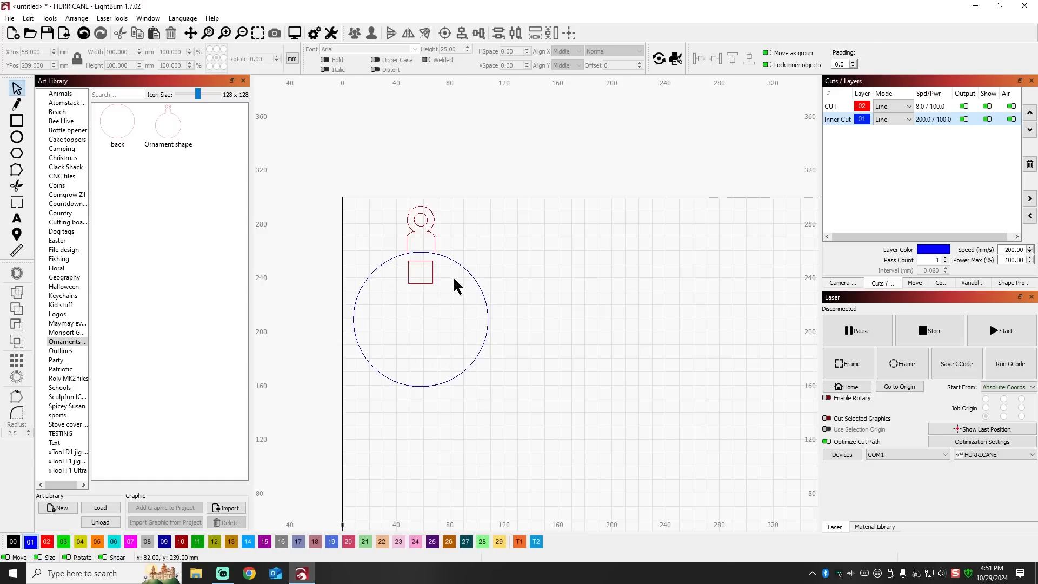
Offset the 100 mm circle inward by 10 mm with round corners and assign the new inner circle to tool layer T2
{"action": "left_click", "coordinate": [420, 252]}
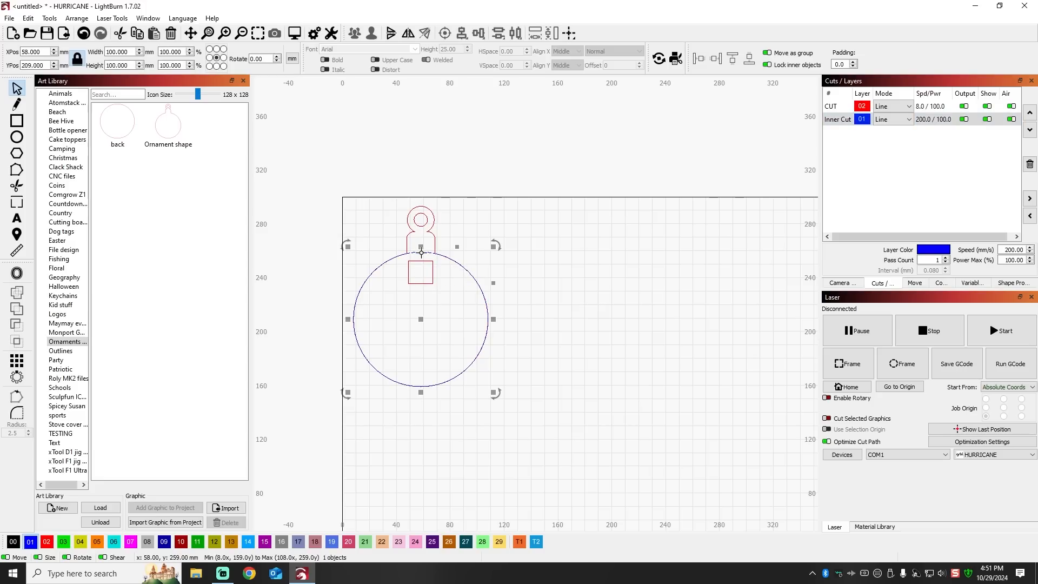
{"action": "left_click", "coordinate": [17, 273]}
{"action": "left_click_drag", "start_coordinate": [534, 236], "coordinate": [222, 179]}
{"action": "double_click", "coordinate": [230, 192]}
{"action": "type", "text": "10"}
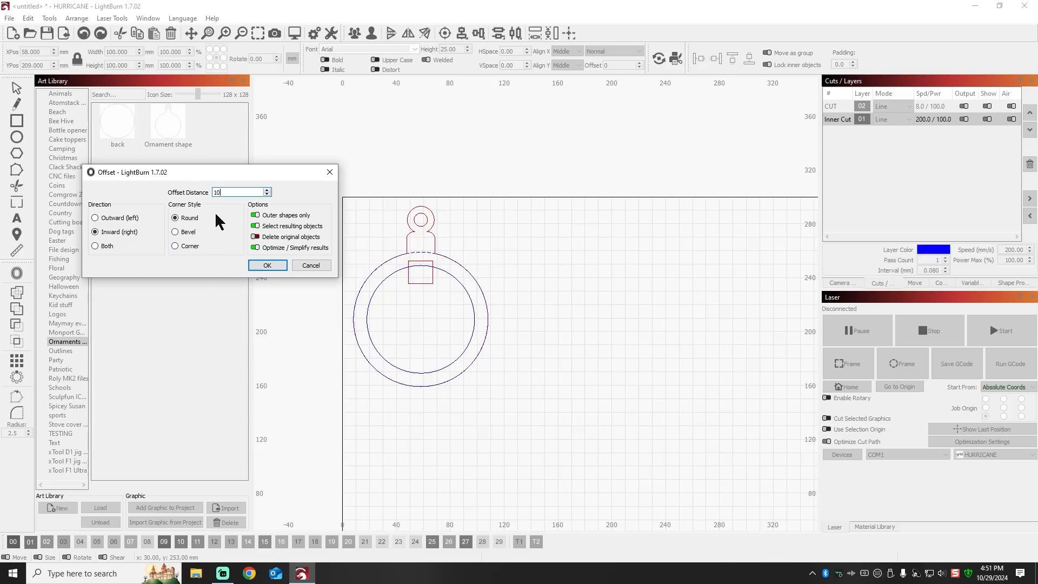
{"action": "left_click", "coordinate": [269, 266]}
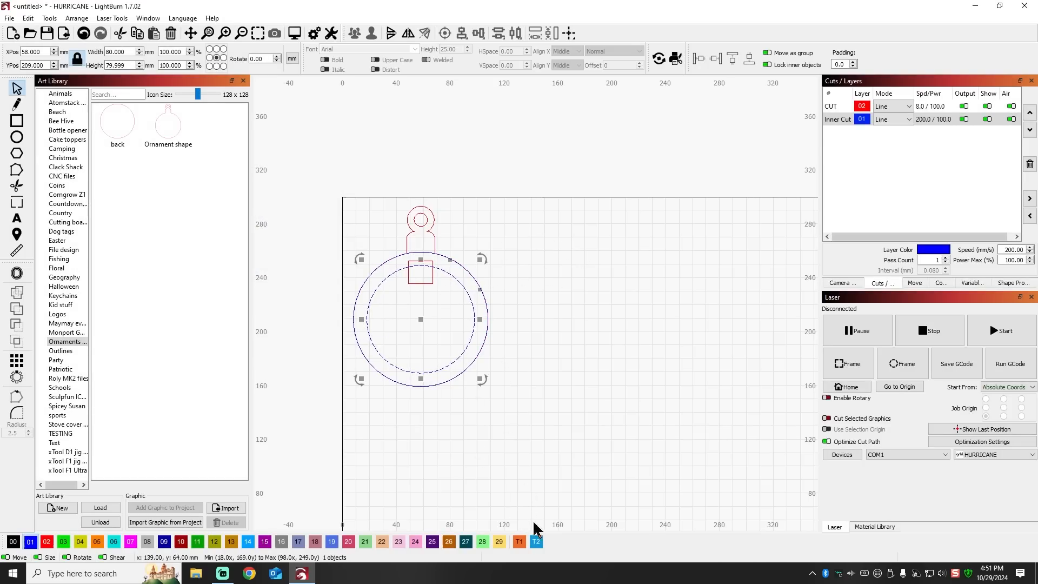
{"action": "left_click", "coordinate": [537, 542]}
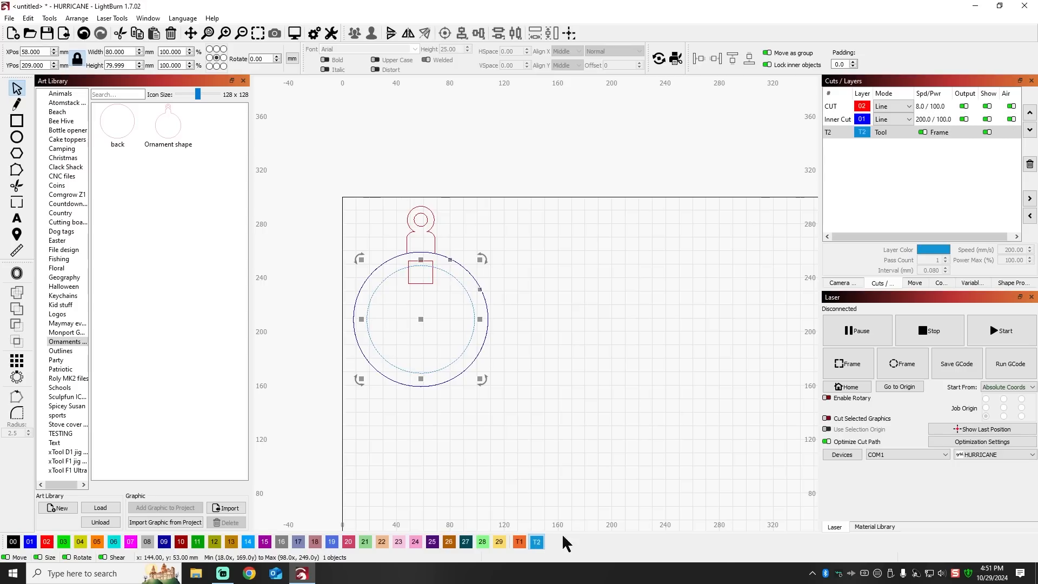
{"action": "left_click", "coordinate": [586, 275]}
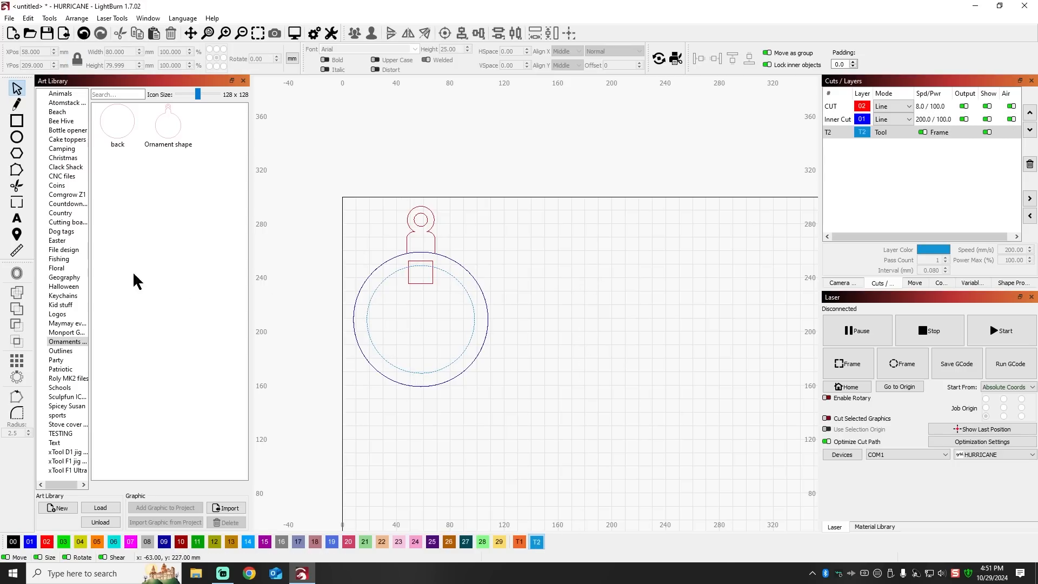
Add Arial text 12.50 mm high inside the small rectangle, listing the numbers from 24 down to 1 separated by spaces
{"action": "left_click", "coordinate": [17, 219]}
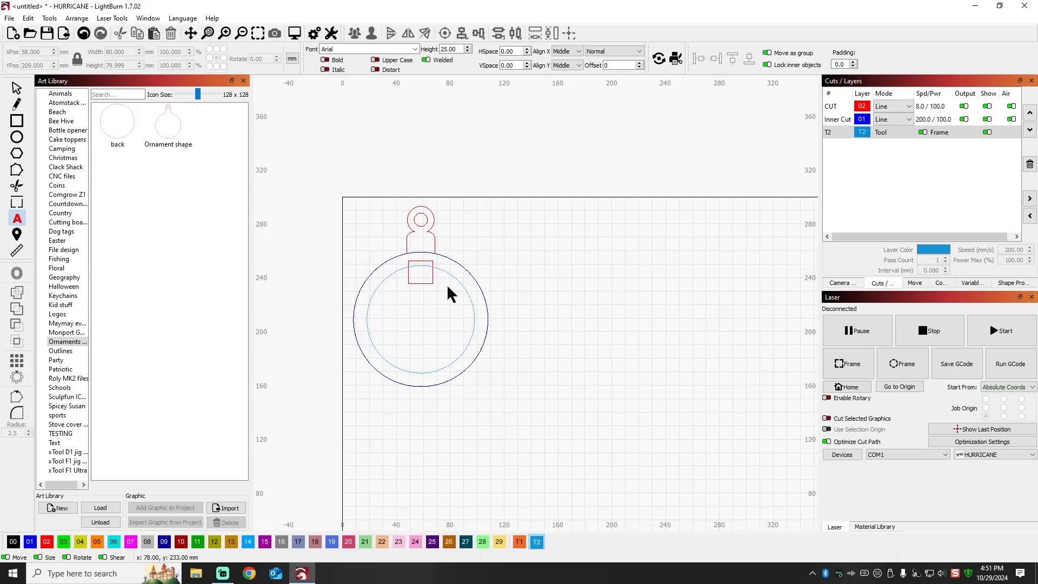
{"action": "left_click", "coordinate": [423, 269]}
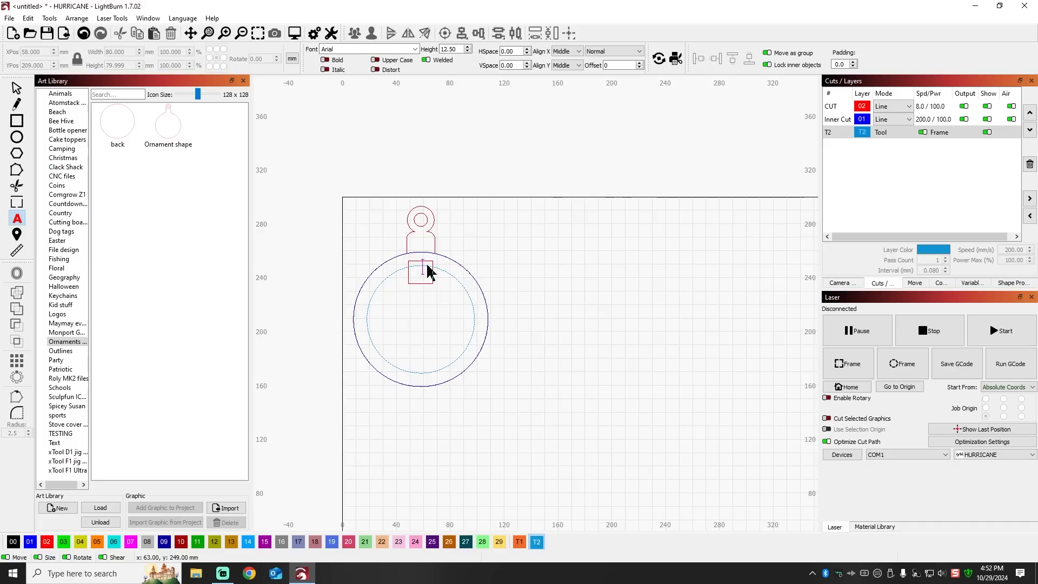
{"action": "type", "text": "24"}
{"action": "type", "text": "23 22 21"}
{"action": "key", "text": "ctrl+v"}
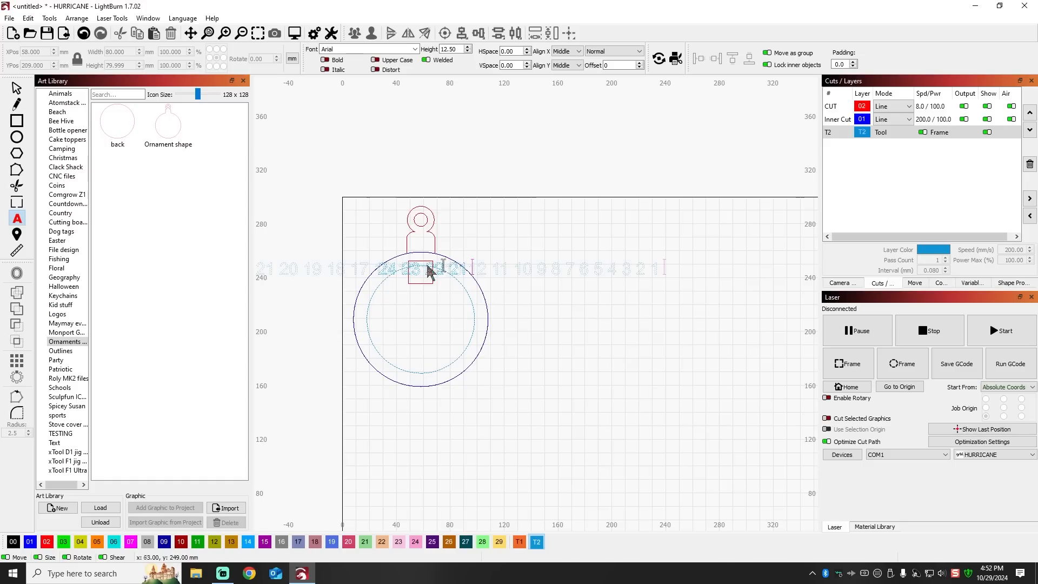
{"action": "left_click", "coordinate": [16, 88]}
{"action": "scroll", "coordinate": [508, 349], "scroll_direction": "down", "scroll_amount": 3}
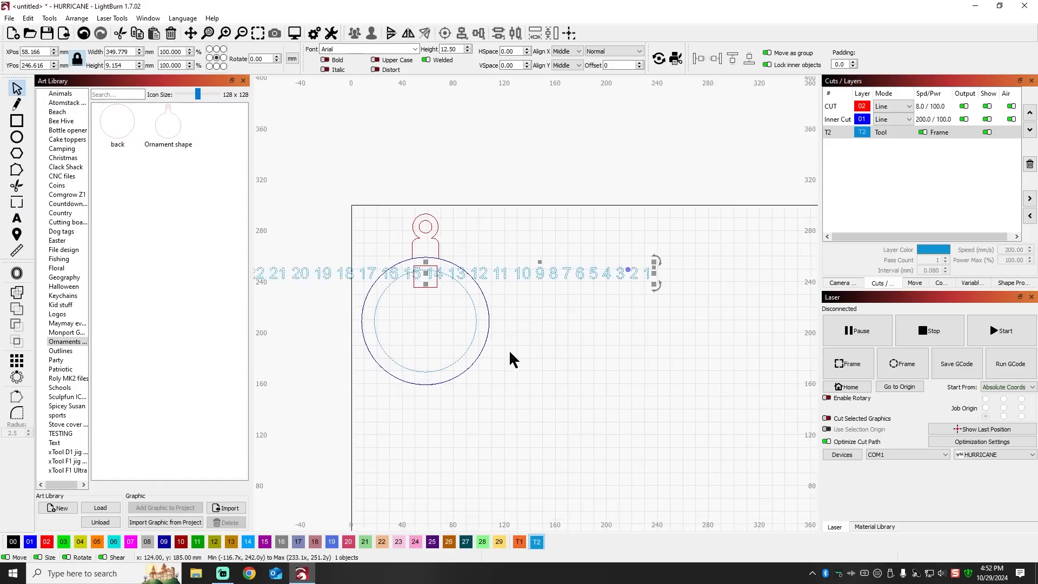
Assign the number text to layer 00 and set its height to 10 mm
{"action": "left_click", "coordinate": [14, 541]}
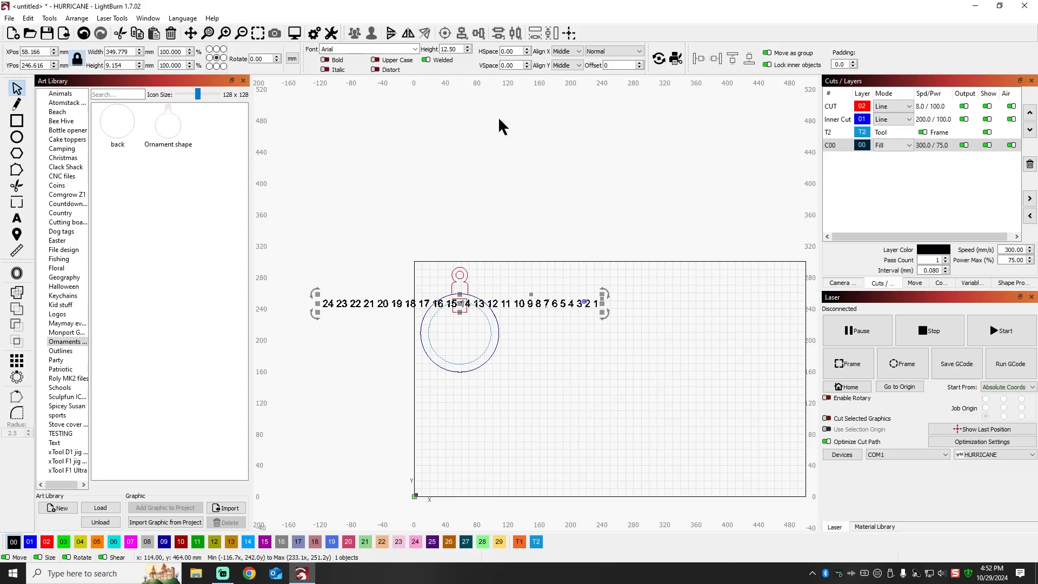
{"action": "left_click", "coordinate": [467, 51]}
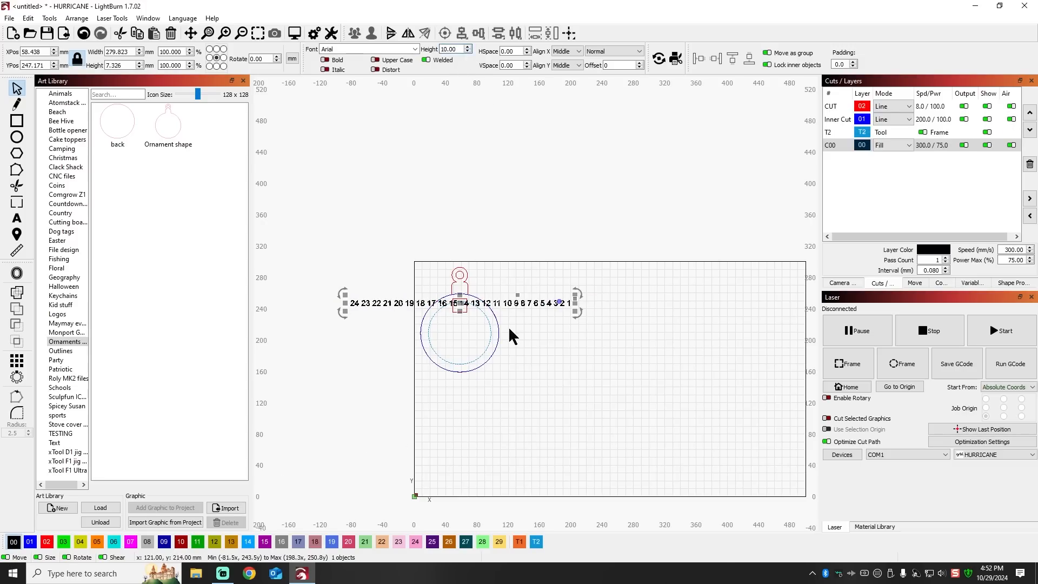
{"action": "scroll", "coordinate": [458, 320], "scroll_direction": "up", "scroll_amount": 3}
{"action": "scroll", "coordinate": [456, 317], "scroll_direction": "up", "scroll_amount": 1}
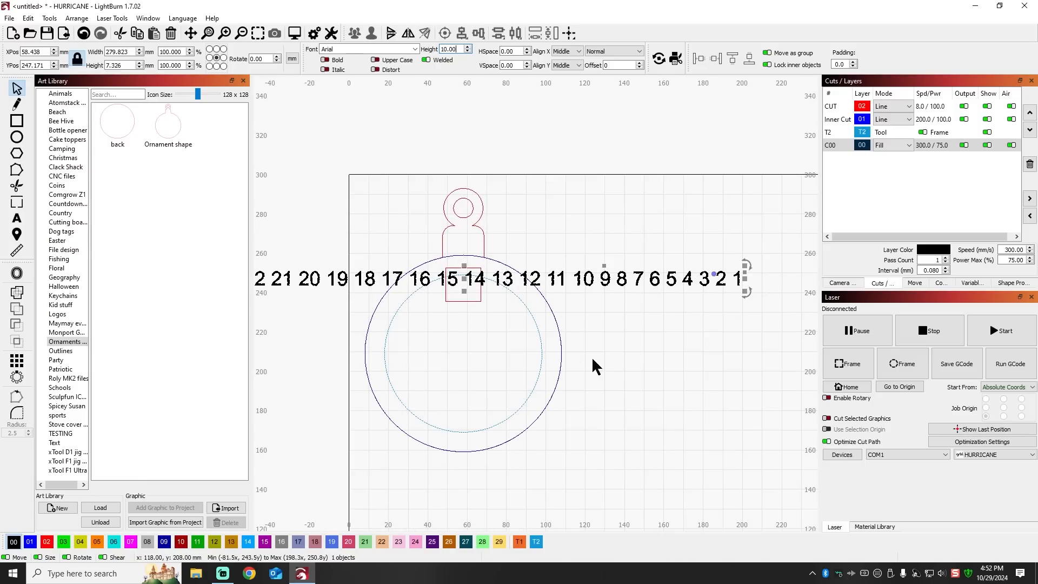
Move the number text up onto the top of the inner circle, centred at about X 59, Y 249 mm
{"action": "left_click", "coordinate": [651, 368]}
{"action": "left_click", "coordinate": [520, 277]}
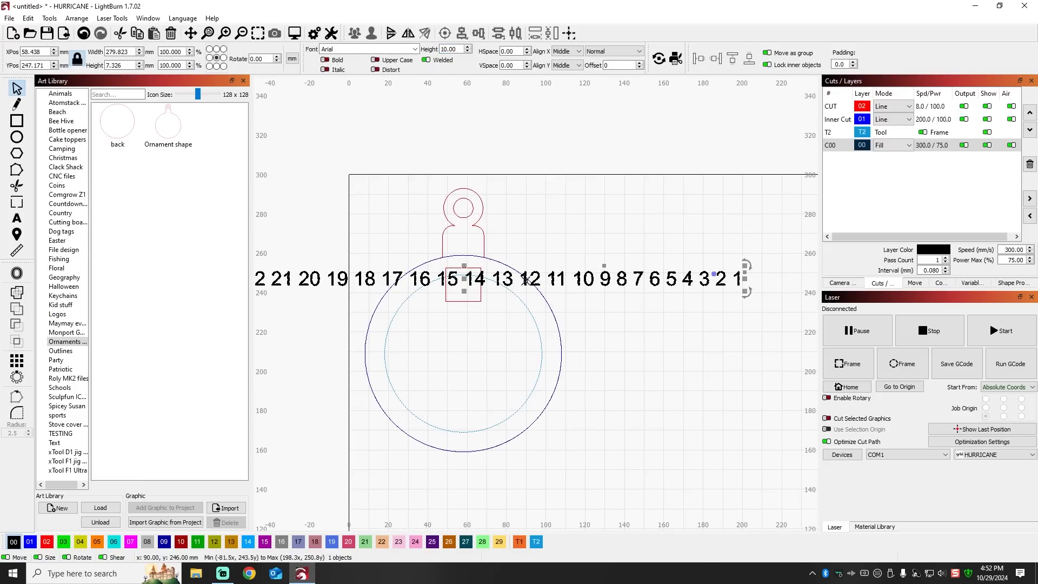
{"action": "scroll", "coordinate": [489, 293], "scroll_direction": "up", "scroll_amount": 5}
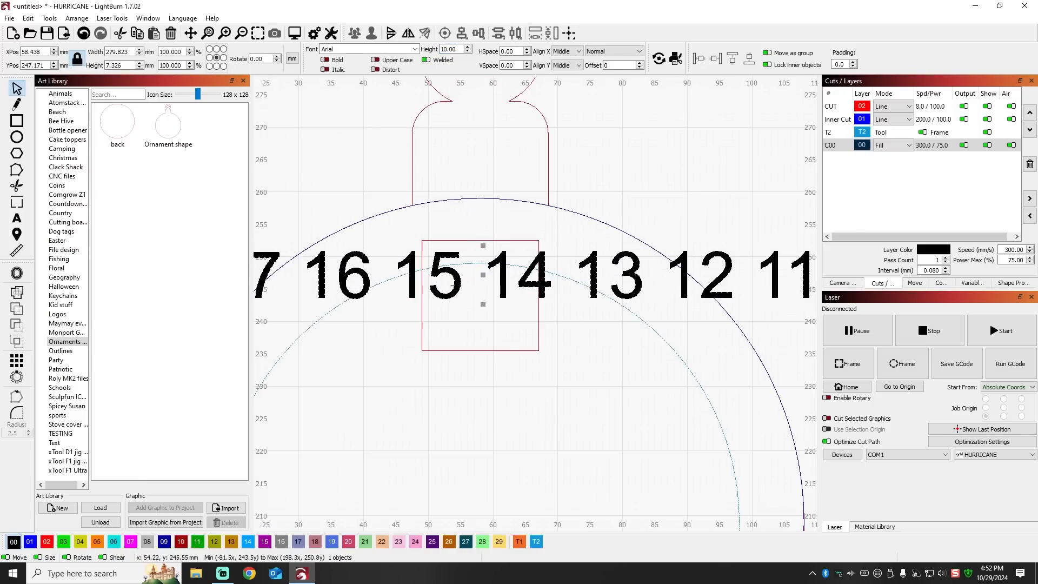
{"action": "left_click_drag", "start_coordinate": [486, 274], "coordinate": [483, 261]}
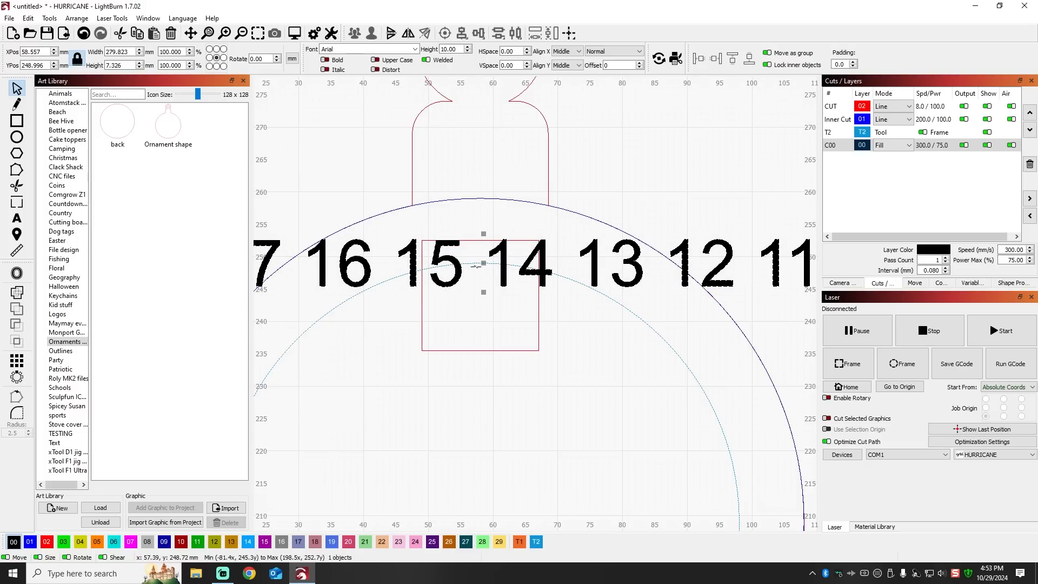
{"action": "scroll", "coordinate": [476, 265], "scroll_direction": "down", "scroll_amount": 8}
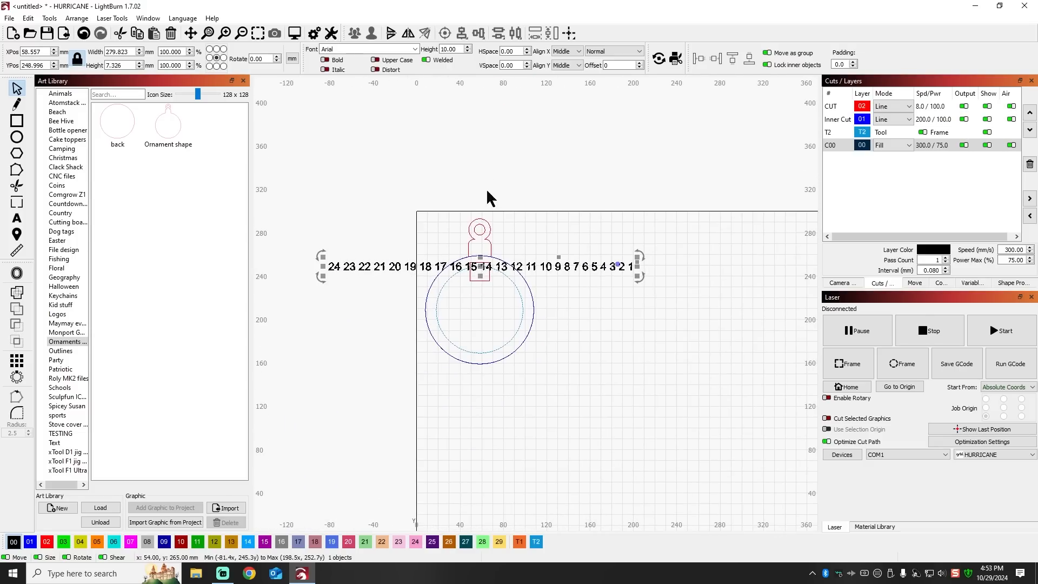
{"action": "left_click", "coordinate": [489, 171]}
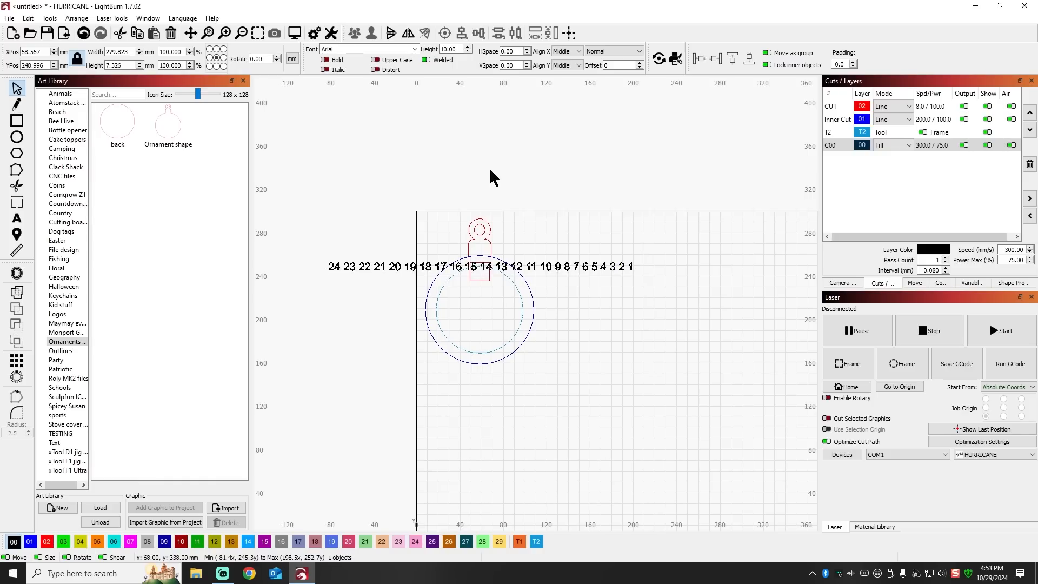
Bend the number text around the inner T2 circle with Apply Path to Text
{"action": "left_click", "coordinate": [547, 264]}
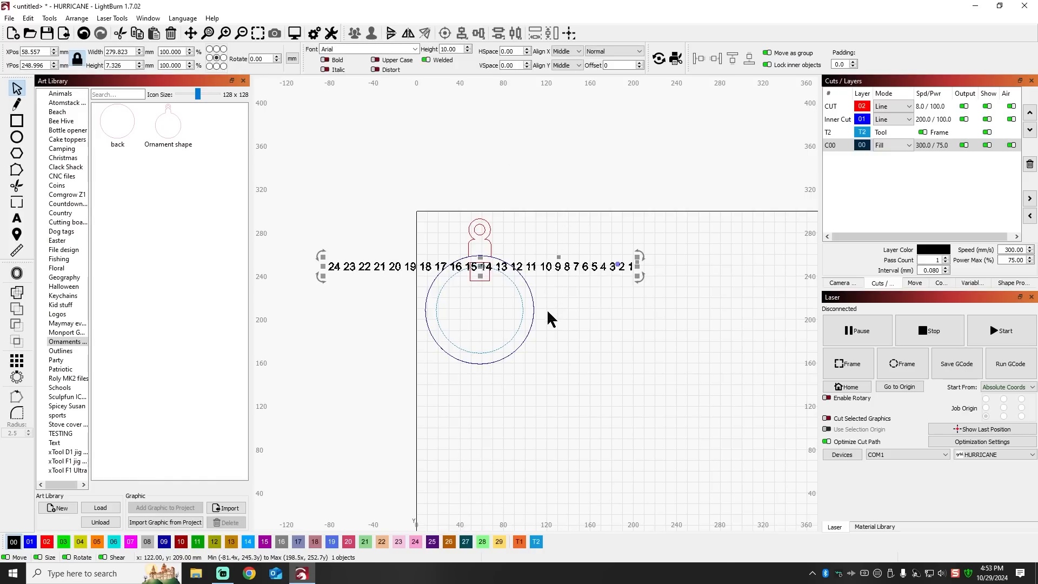
{"action": "left_click", "coordinate": [519, 293], "text": "shift"}
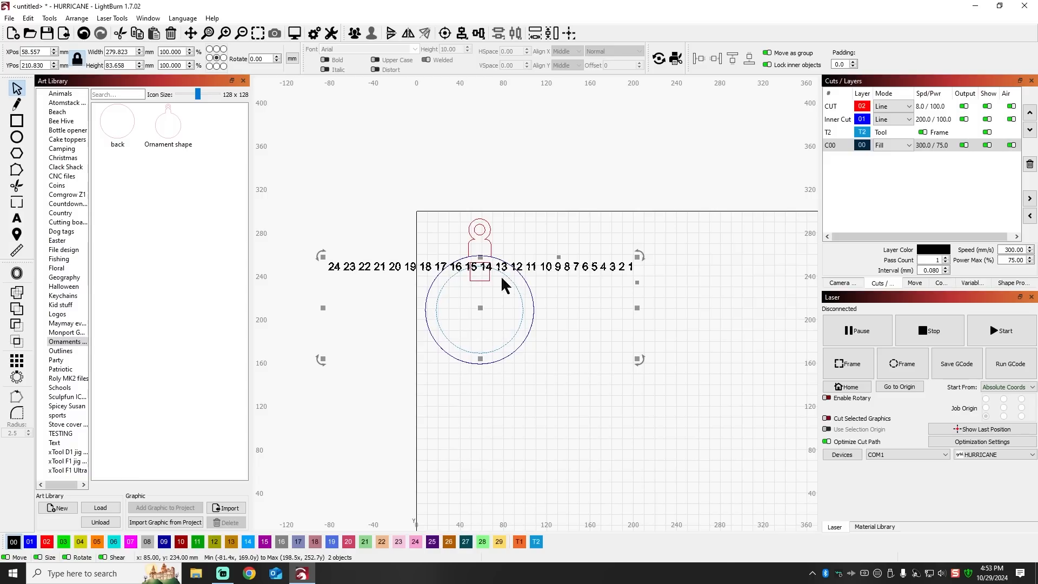
{"action": "left_click", "coordinate": [49, 18]}
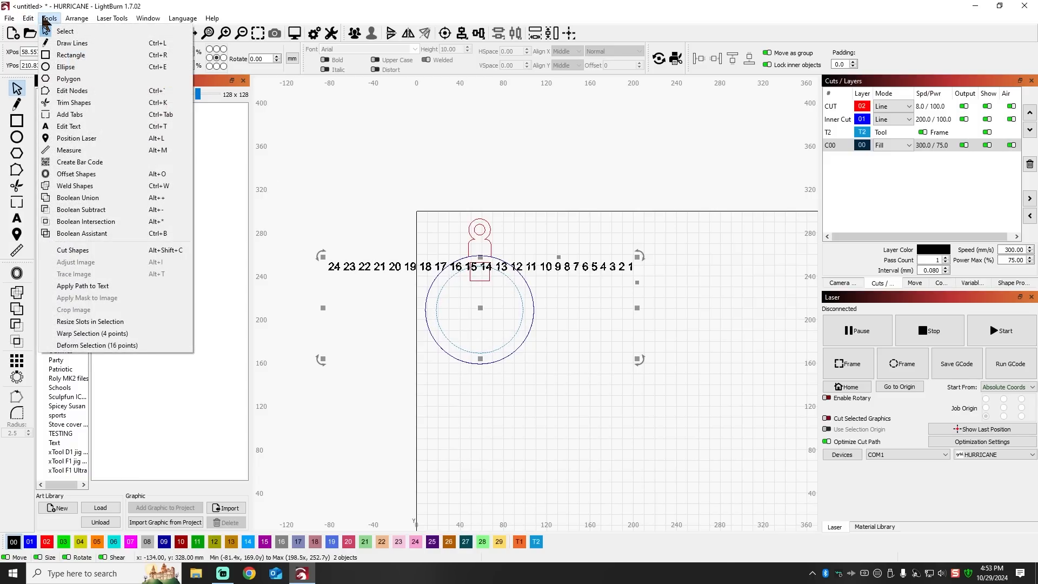
{"action": "left_click", "coordinate": [80, 287]}
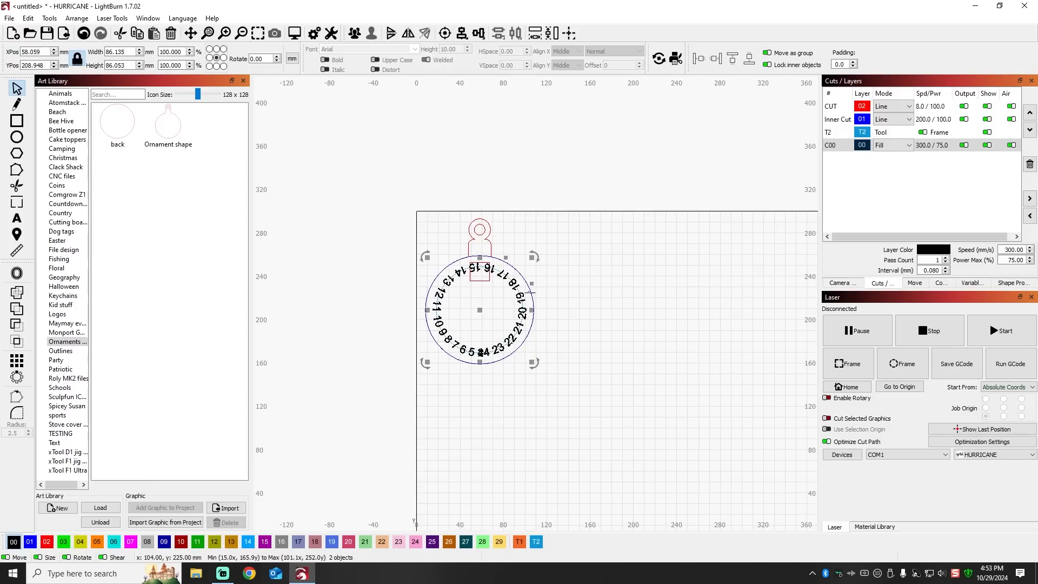
{"action": "scroll", "coordinate": [486, 288], "scroll_direction": "up", "scroll_amount": 3}
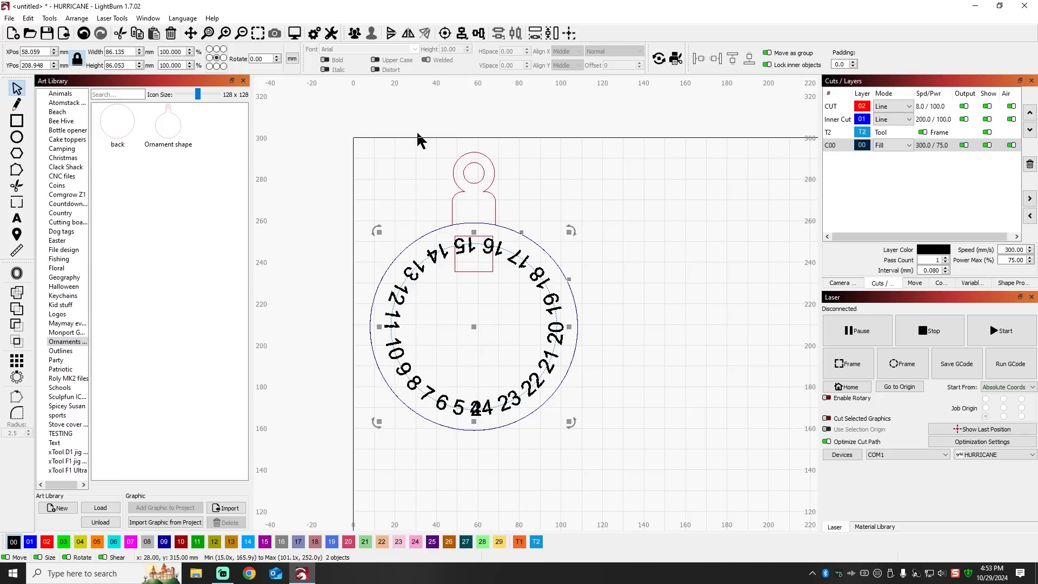
Try a height of 7.50 mm on the circular number text and set it back to 10 mm
{"action": "left_click", "coordinate": [697, 289]}
{"action": "left_click", "coordinate": [511, 258]}
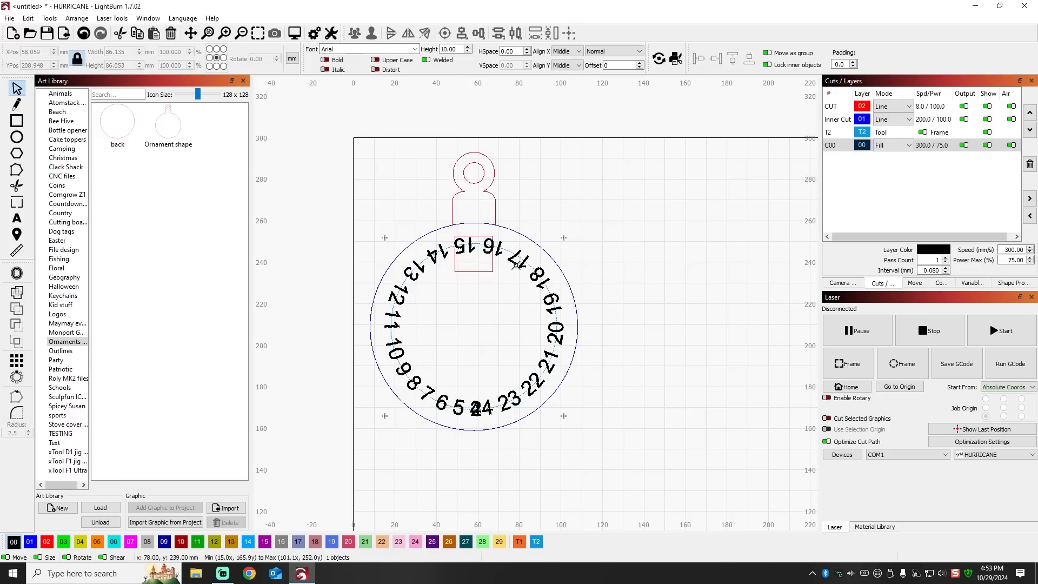
{"action": "left_click", "coordinate": [467, 52]}
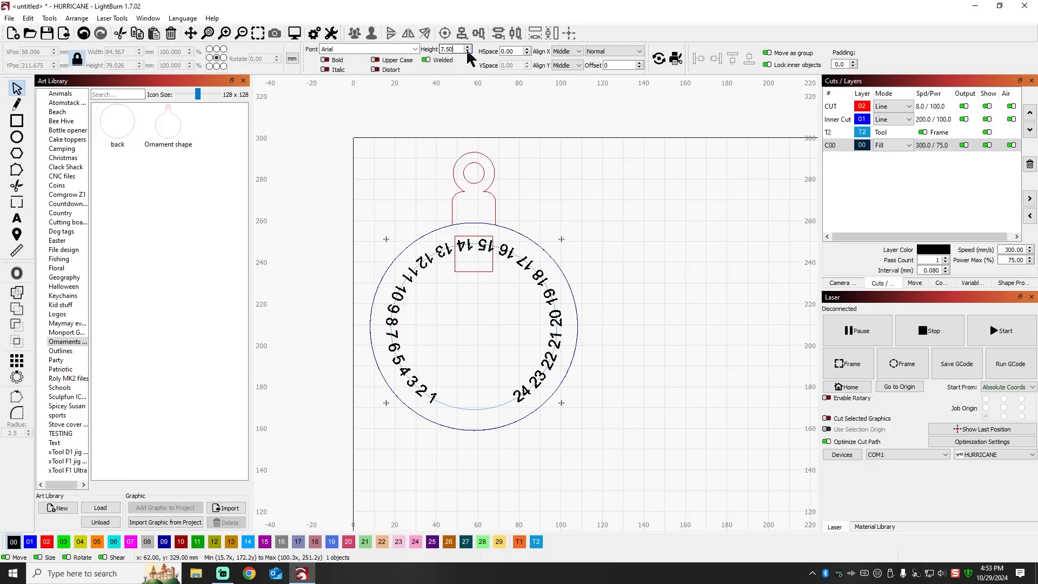
{"action": "left_click", "coordinate": [468, 47]}
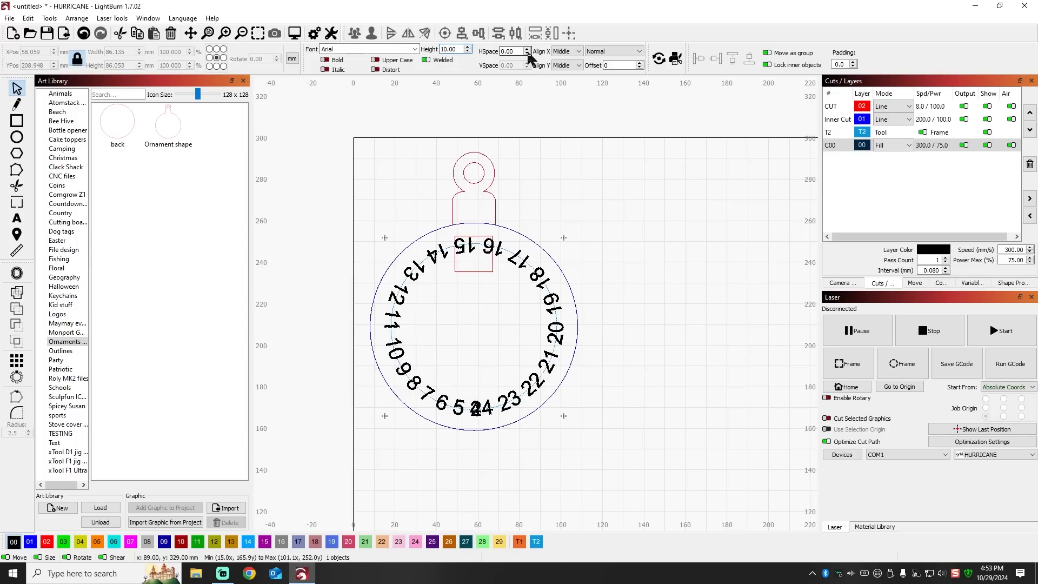
Set the circular number text's horizontal spacing to -6.00
{"action": "left_click", "coordinate": [527, 53]}
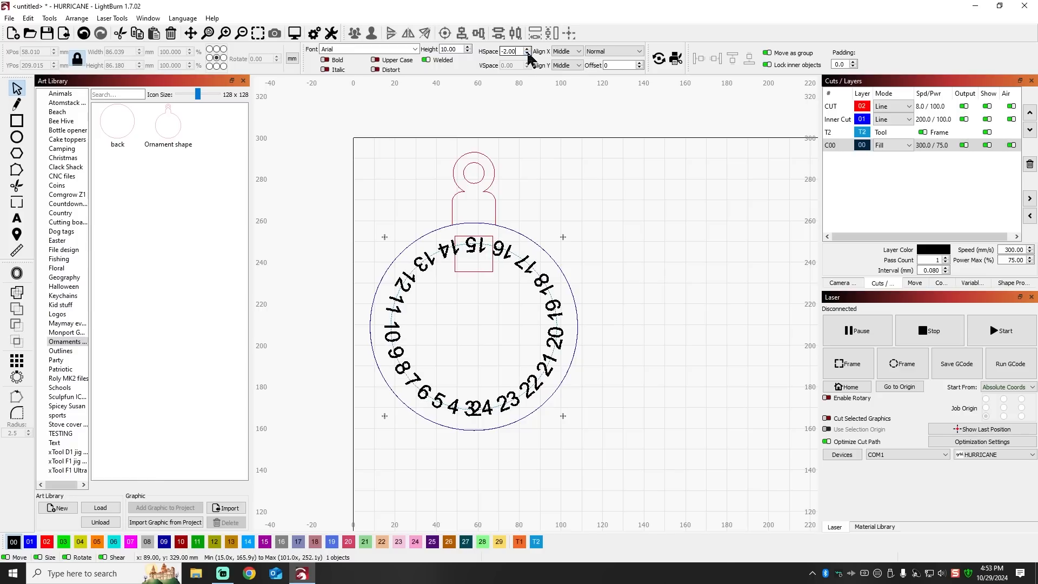
{"action": "left_click", "coordinate": [527, 53]}
{"action": "left_click", "coordinate": [527, 53]}
{"action": "left_click", "coordinate": [527, 54]}
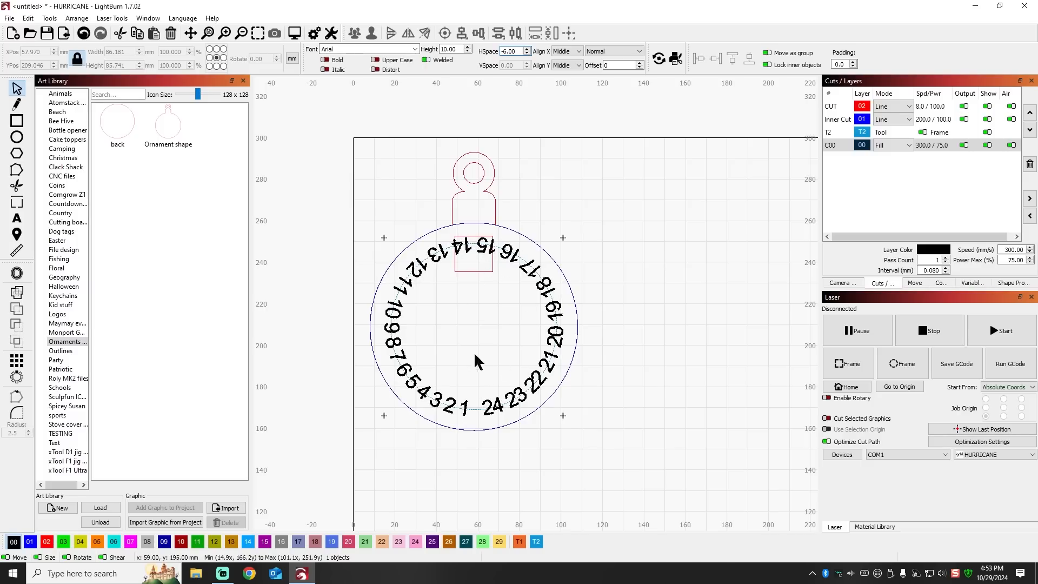
{"action": "left_click", "coordinate": [633, 234]}
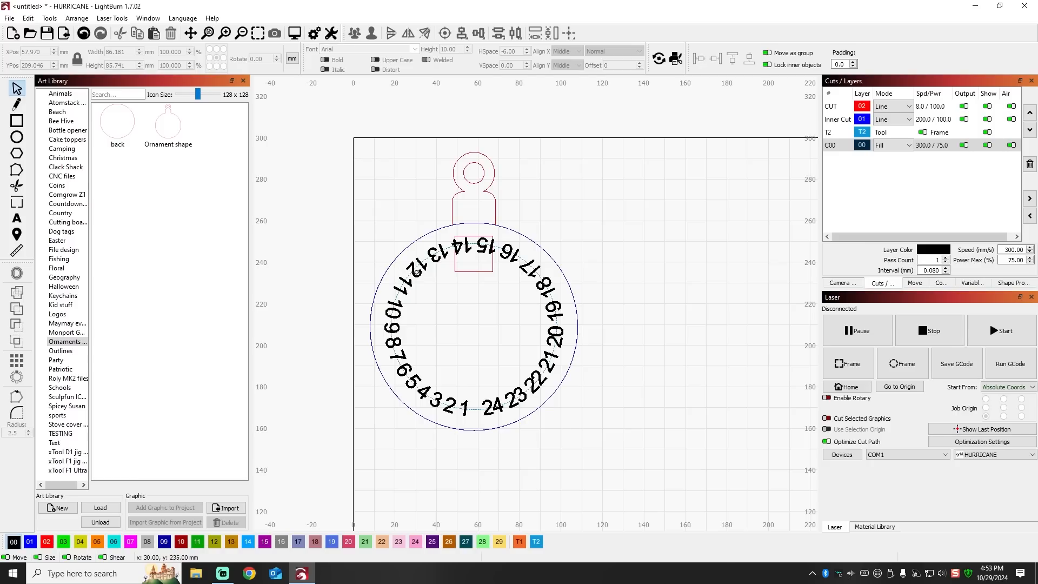
Flip the T2 guide circle vertically so the numbers read upright at the top of the dial
{"action": "left_click", "coordinate": [417, 275]}
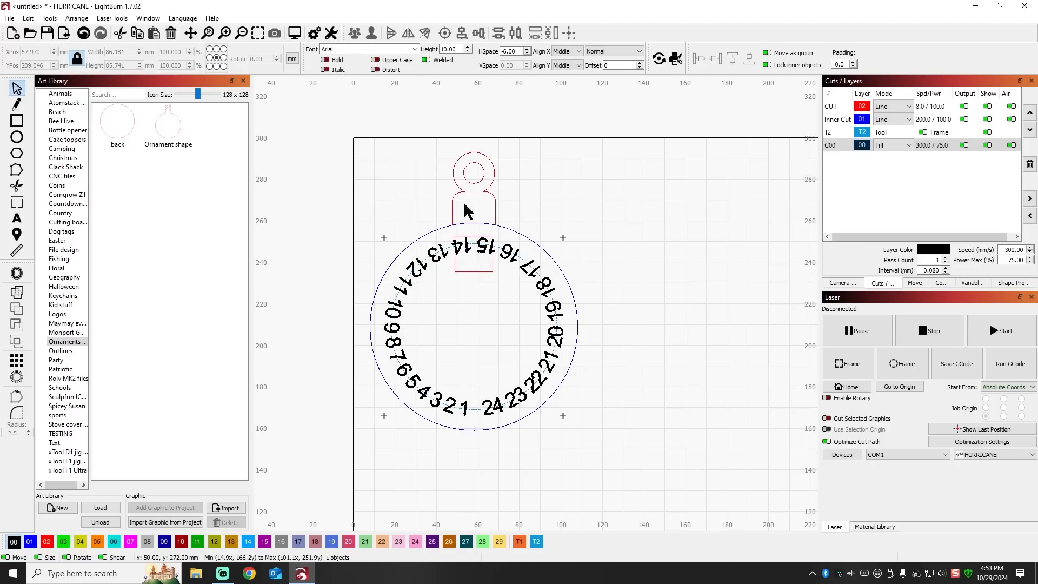
{"action": "left_click", "coordinate": [604, 261]}
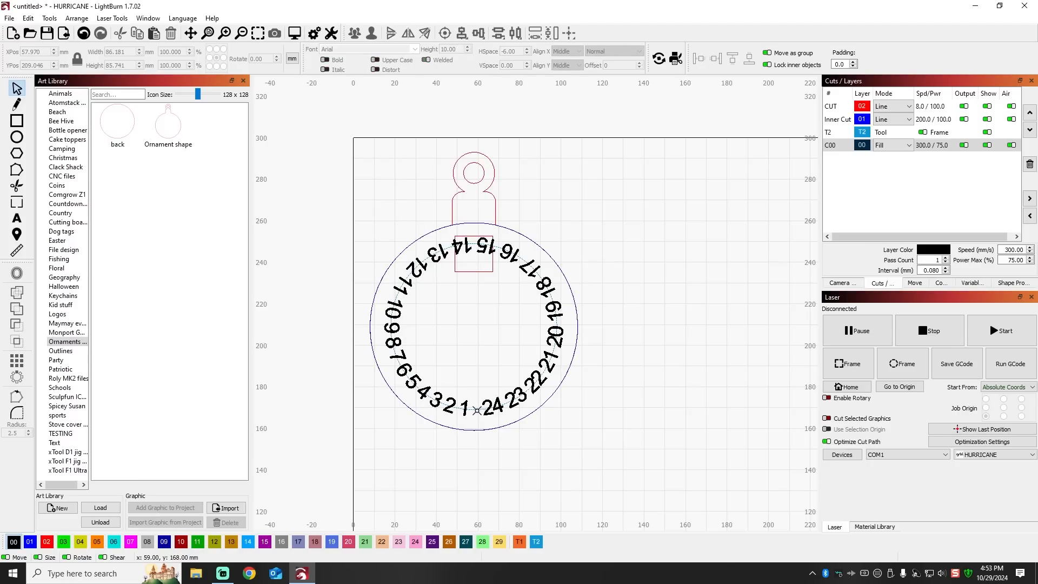
{"action": "left_click", "coordinate": [476, 410]}
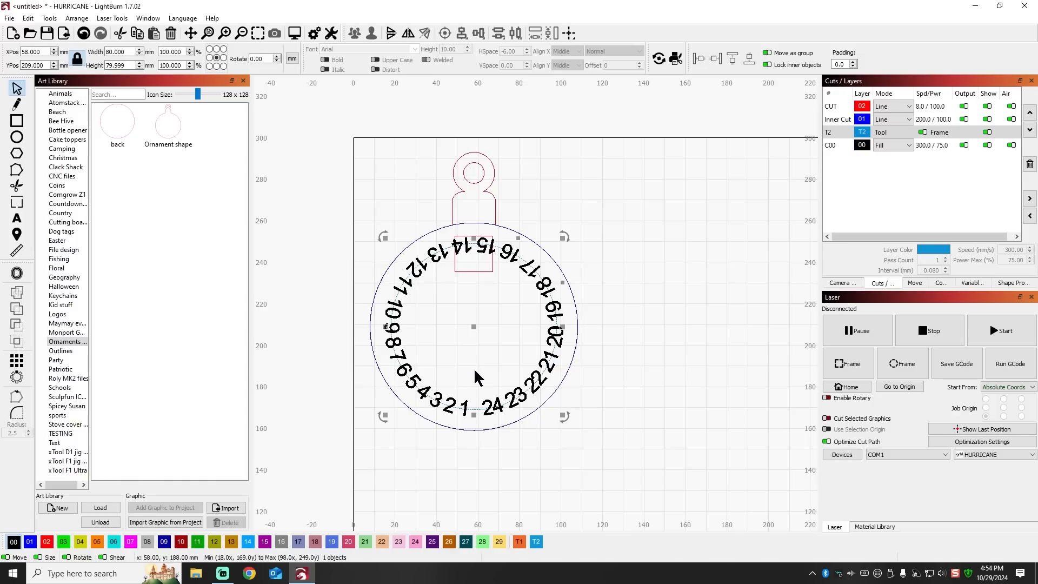
{"action": "left_click", "coordinate": [391, 34]}
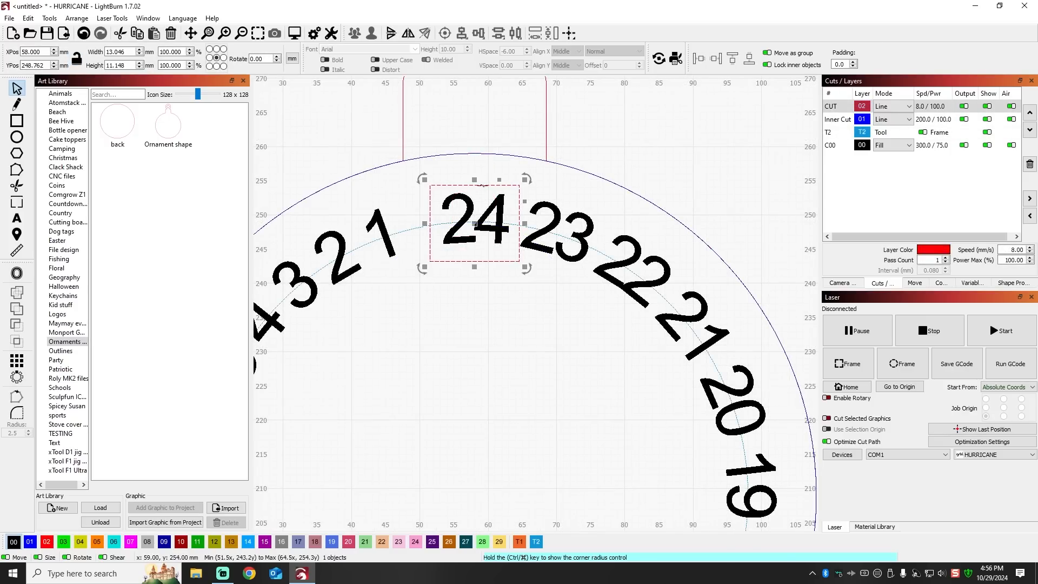
Nudge the window rectangle up around the 24, centred at Y 249.75 mm
{"action": "key", "text": "Up"}
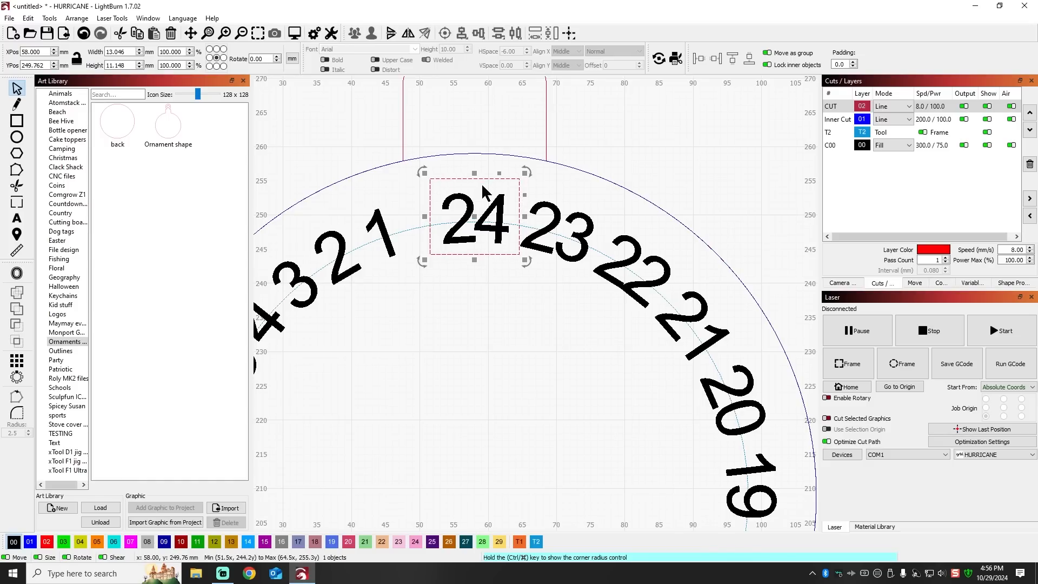
{"action": "key", "text": "ctrl+Down"}
{"action": "left_click", "coordinate": [661, 135]}
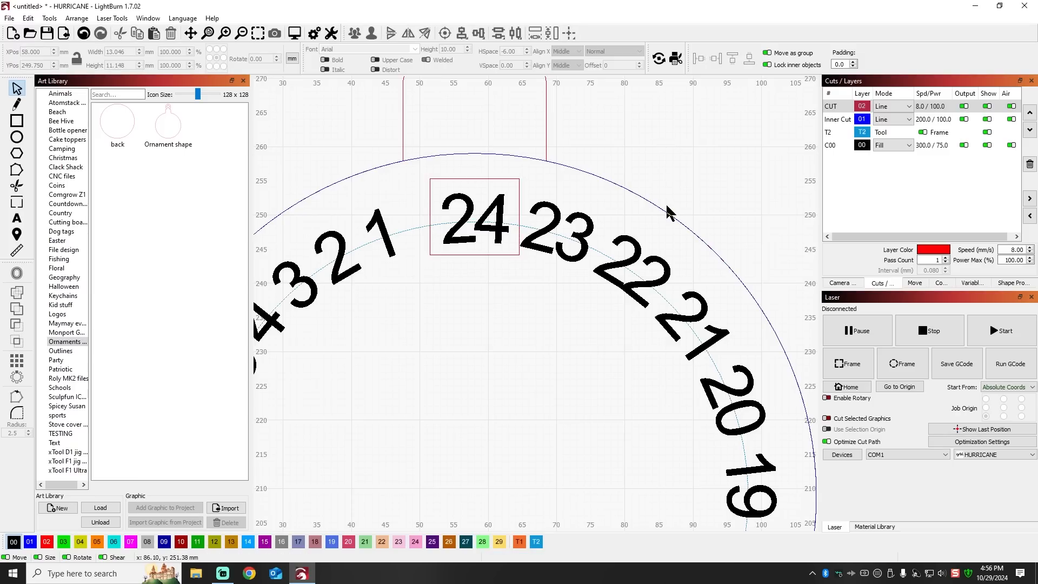
Round all four corners of the window rectangle with a 2.5 mm radius
{"action": "left_click", "coordinate": [490, 179]}
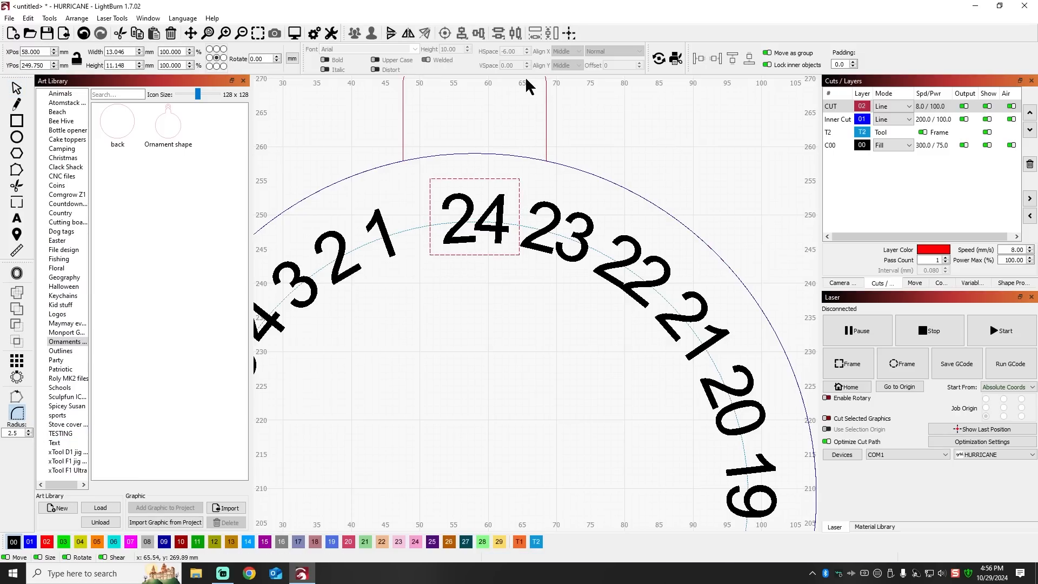
{"action": "left_click", "coordinate": [520, 178]}
{"action": "left_click", "coordinate": [431, 178]}
{"action": "left_click", "coordinate": [431, 255]}
{"action": "left_click", "coordinate": [519, 254]}
{"action": "key", "text": "Escape"}
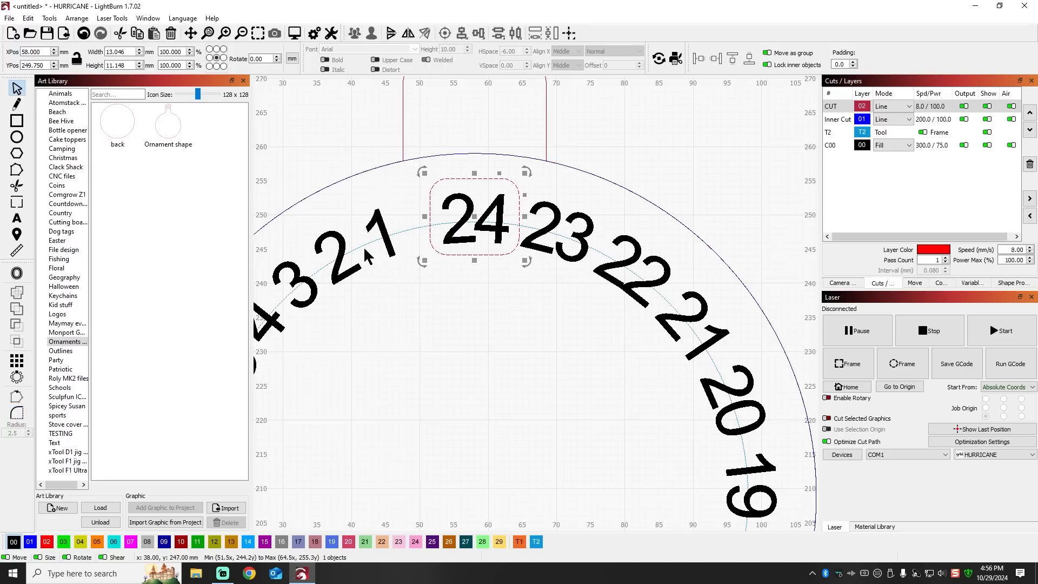
{"action": "left_click", "coordinate": [476, 322]}
Rotate the T2 number circle to bring 22 into the window, and narrow the window rectangle slightly
{"action": "scroll", "coordinate": [476, 316], "scroll_direction": "down", "scroll_amount": 5}
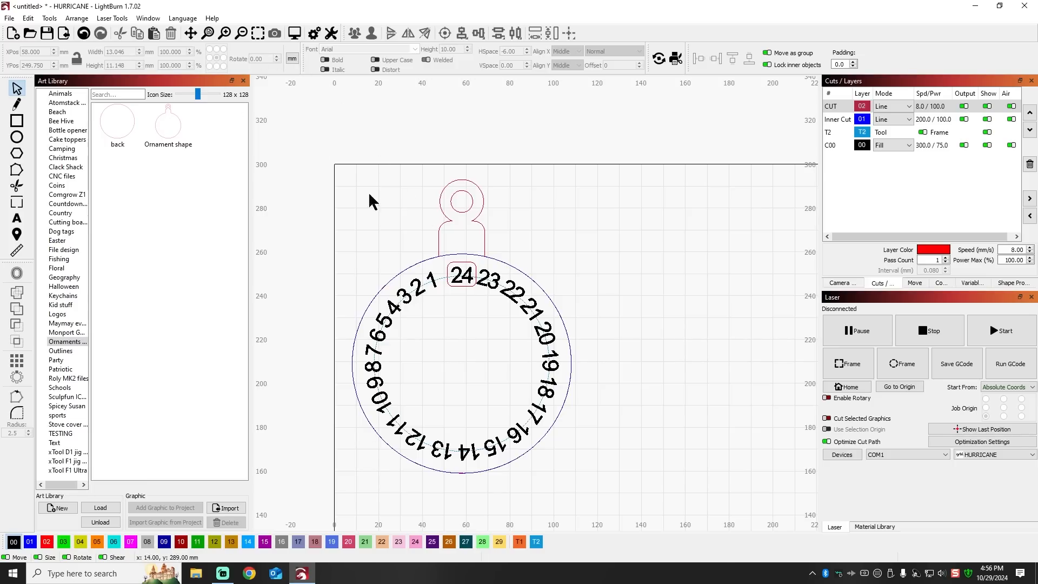
{"action": "left_click", "coordinate": [442, 279]}
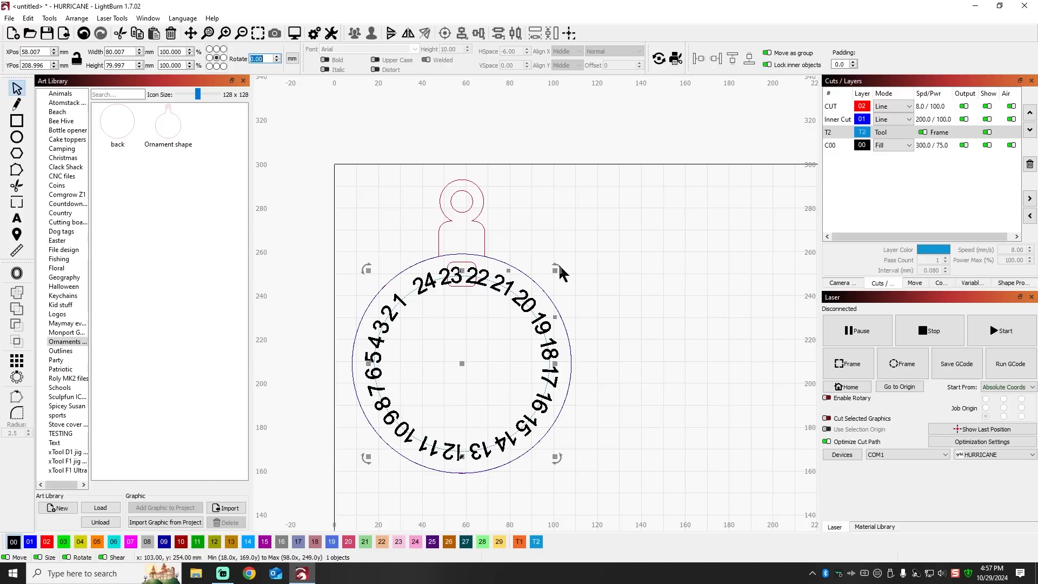
{"action": "left_click_drag", "start_coordinate": [558, 266], "coordinate": [477, 336]}
{"action": "scroll", "coordinate": [462, 289], "scroll_direction": "up", "scroll_amount": 8}
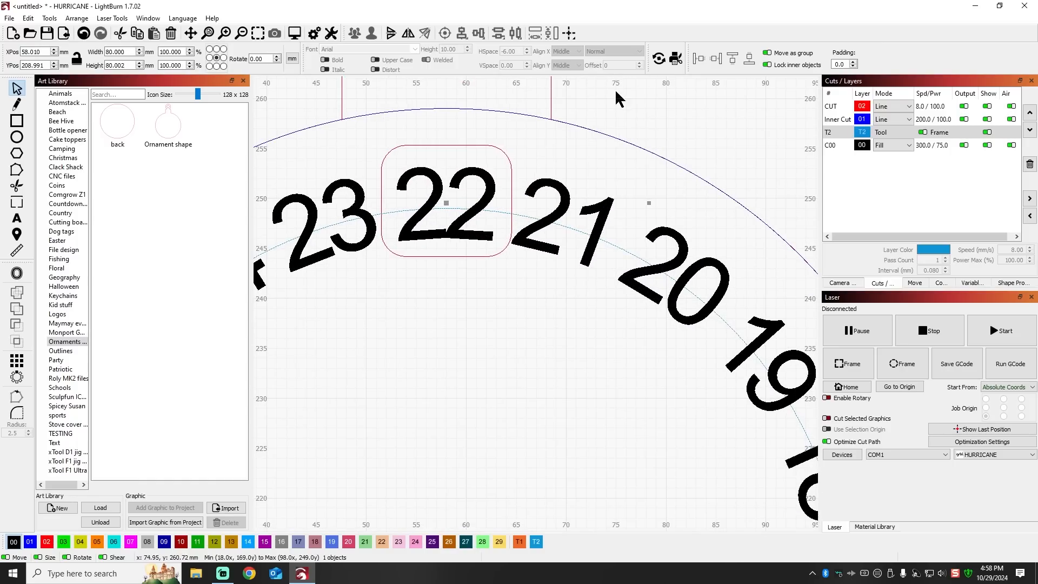
{"action": "left_click", "coordinate": [507, 155]}
{"action": "left_click_drag", "start_coordinate": [519, 201], "coordinate": [511, 201]}
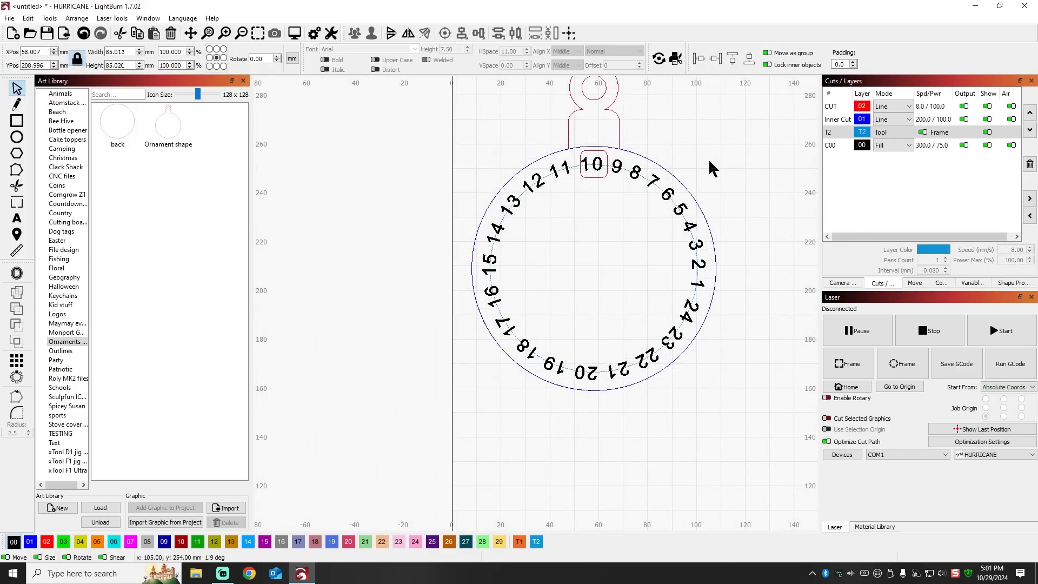
Rotate the T2 number circle until 24 sits centred in the window below the tab
{"action": "left_click_drag", "start_coordinate": [708, 158], "coordinate": [503, 235]}
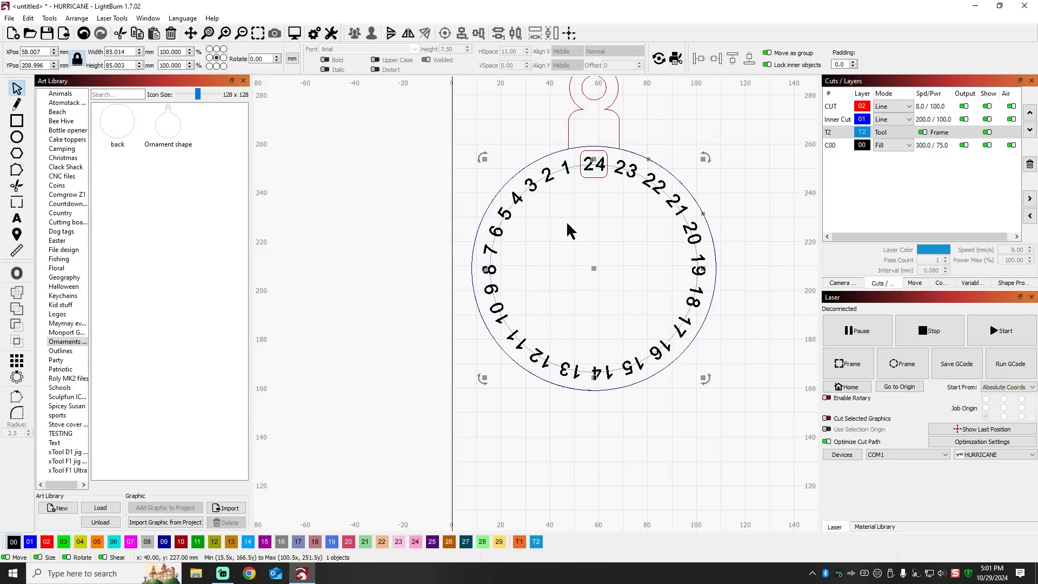
{"action": "left_click", "coordinate": [745, 125]}
{"action": "scroll", "coordinate": [701, 162], "scroll_direction": "down", "scroll_amount": 3}
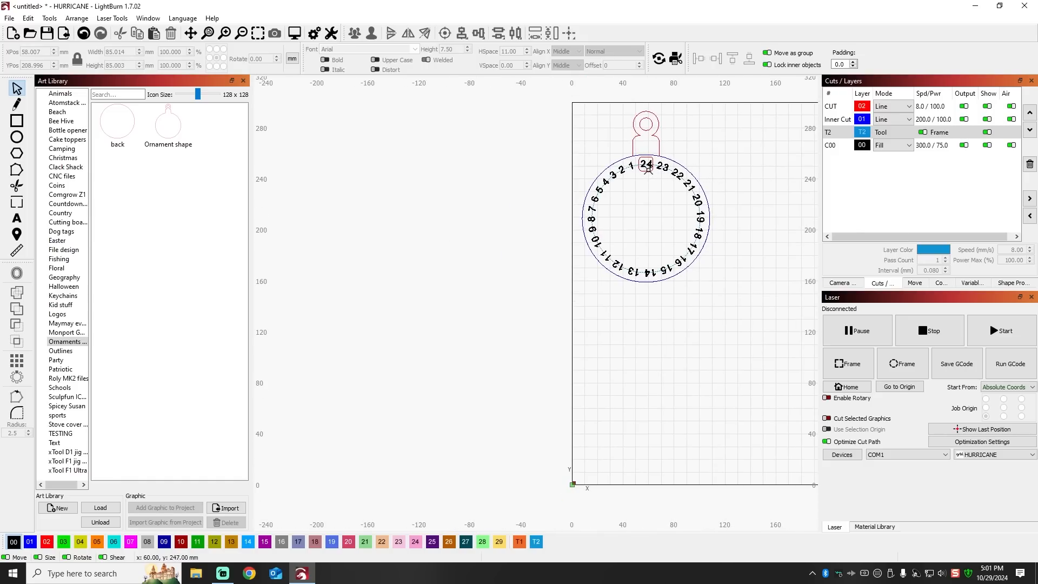
{"action": "scroll", "coordinate": [648, 170], "scroll_direction": "up", "scroll_amount": 5}
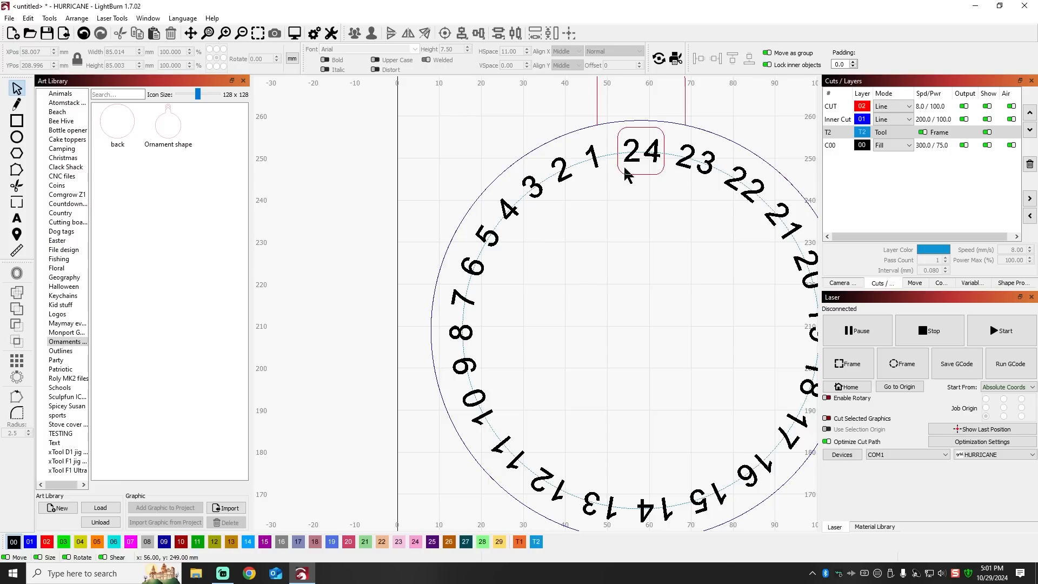
{"action": "scroll", "coordinate": [616, 169], "scroll_direction": "down", "scroll_amount": 6}
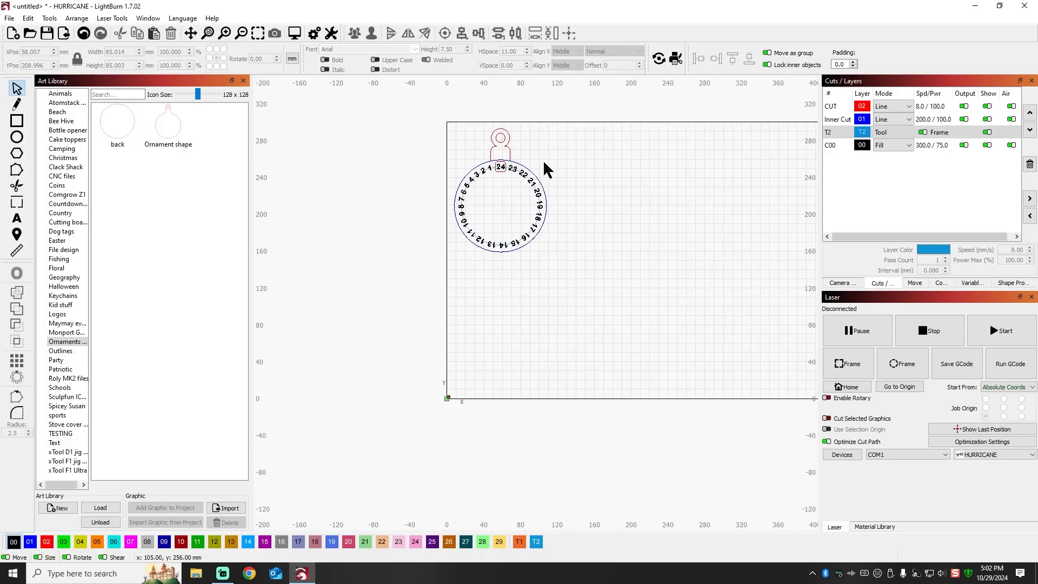
{"action": "scroll", "coordinate": [514, 179], "scroll_direction": "up", "scroll_amount": 3}
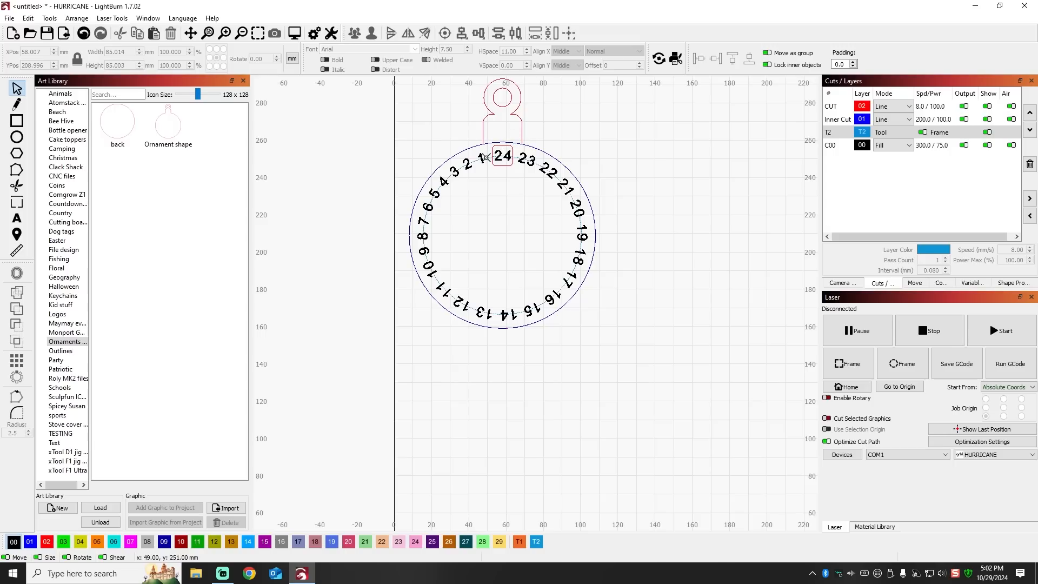
Move the 100 mm Inner Cut circle and number ring out beside the ornament shape, centred at X 164, Y 212 mm
{"action": "left_click", "coordinate": [486, 156]}
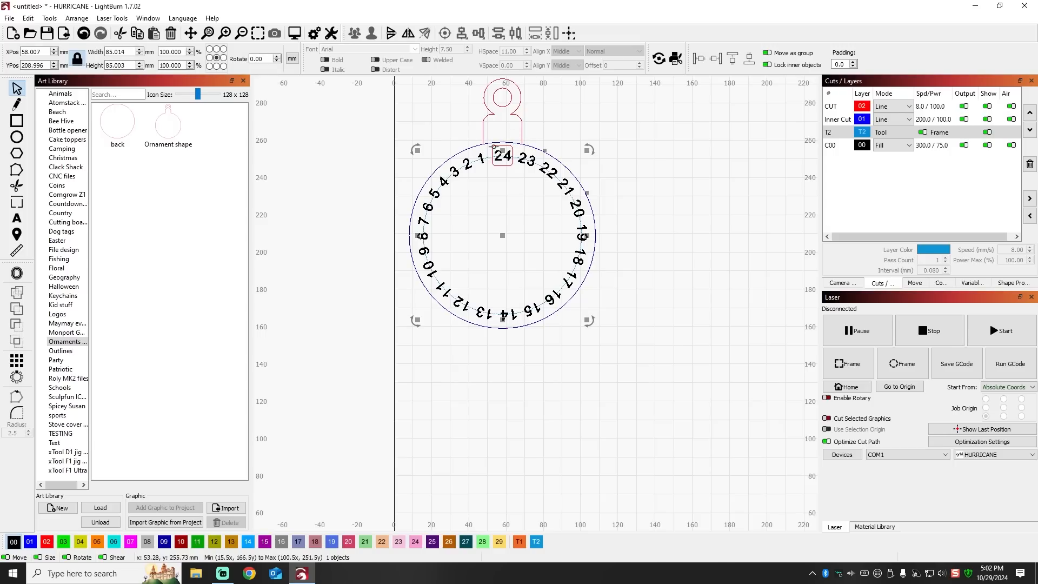
{"action": "key", "text": "ctrl+a"}
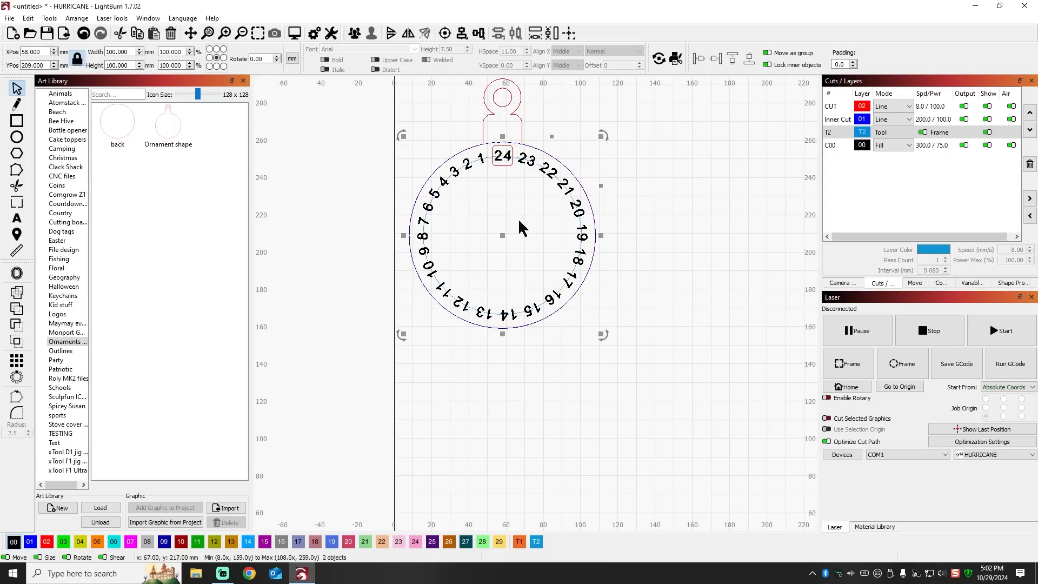
{"action": "left_click_drag", "start_coordinate": [502, 234], "coordinate": [697, 235]}
{"action": "scroll", "coordinate": [386, 300], "scroll_direction": "down", "scroll_amount": 4}
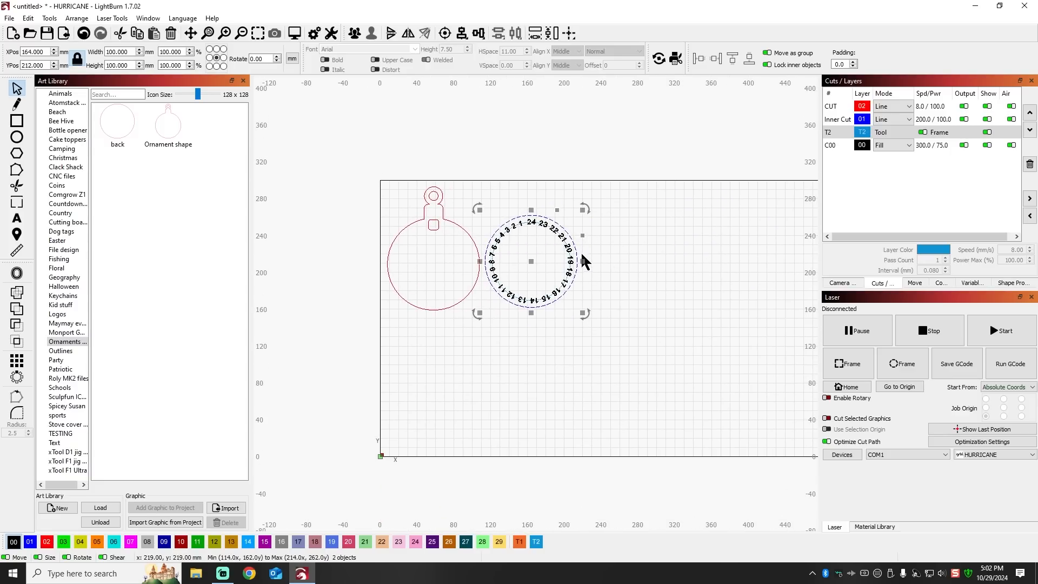
{"action": "left_click", "coordinate": [633, 227]}
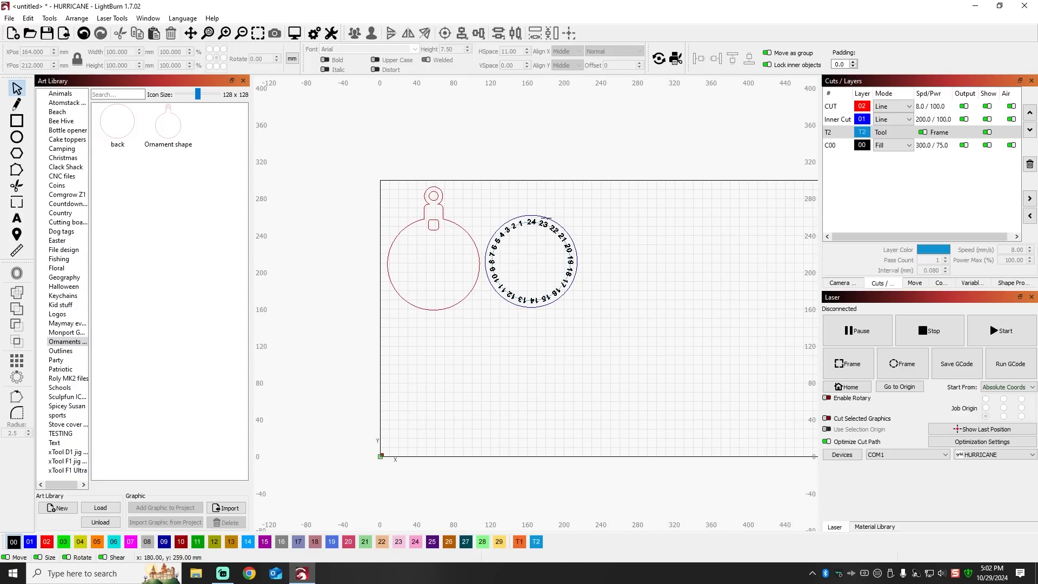
Offset the dial's 100 mm circle inward by about 16 mm, keeping the original circle
{"action": "left_click", "coordinate": [546, 219]}
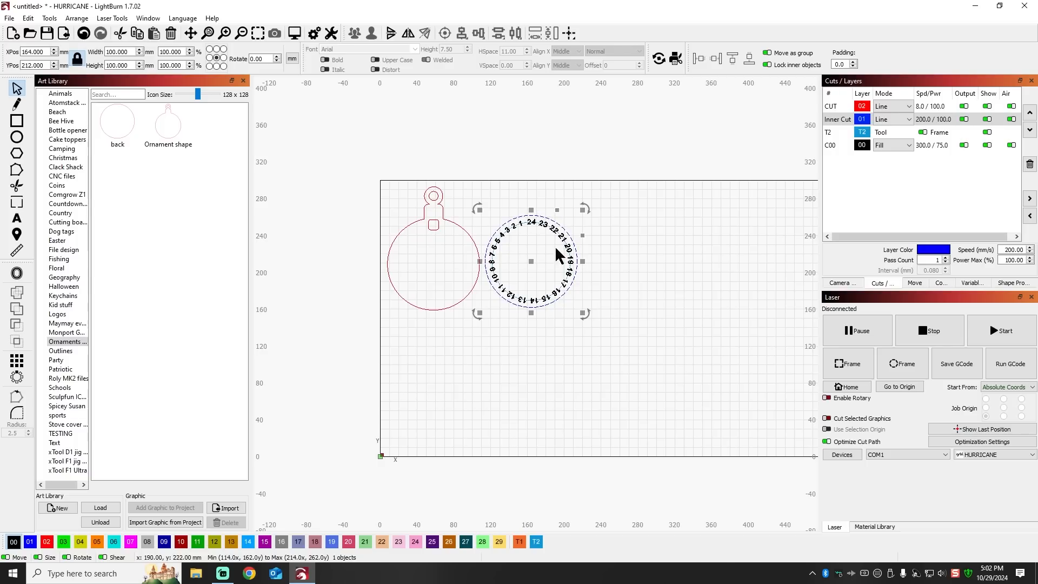
{"action": "left_click", "coordinate": [16, 273]}
{"action": "left_click_drag", "start_coordinate": [499, 236], "coordinate": [212, 172]}
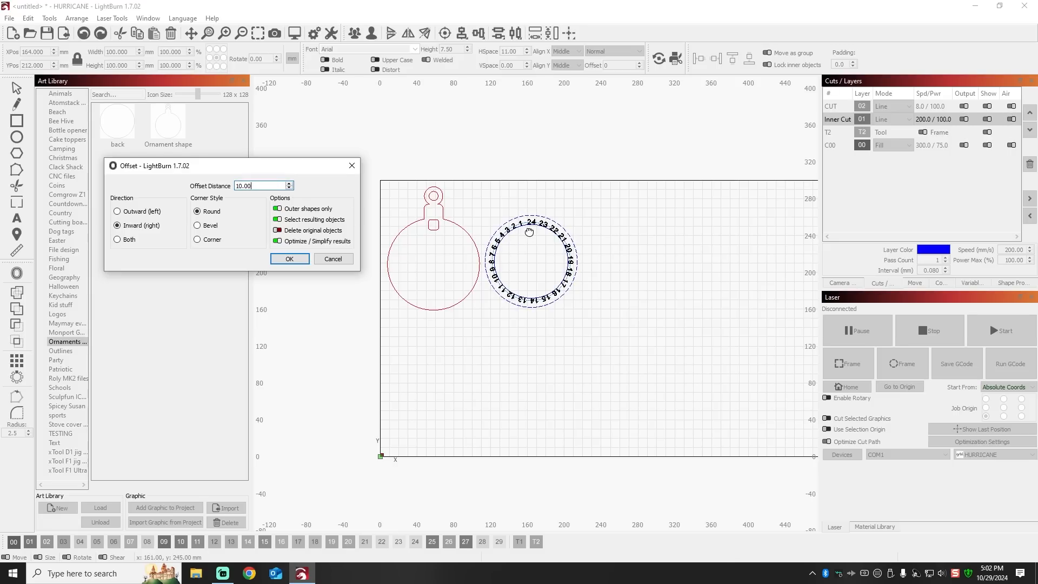
{"action": "left_click", "coordinate": [290, 184]}
{"action": "left_click", "coordinate": [290, 184]}
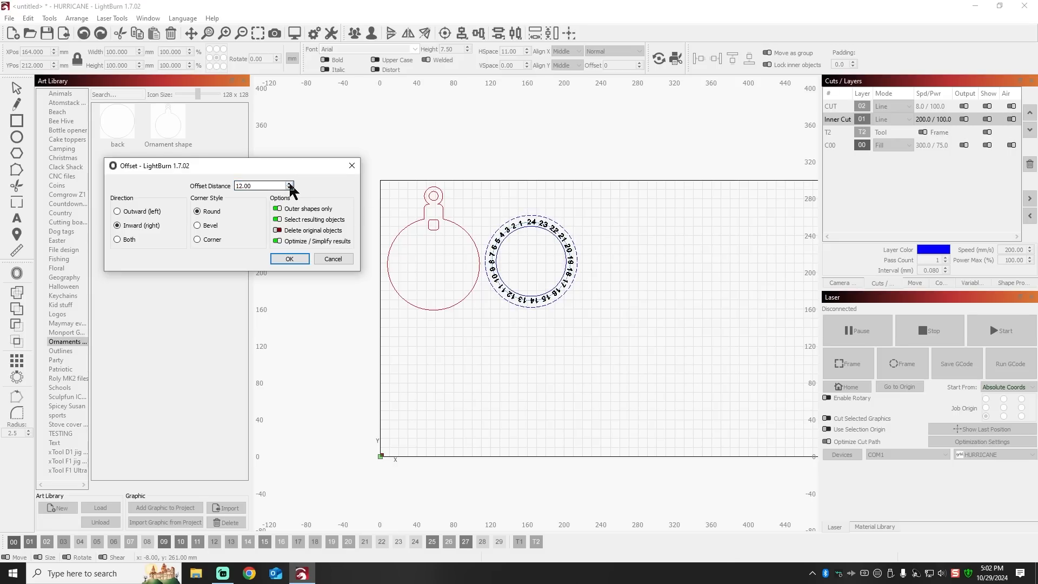
{"action": "left_click", "coordinate": [290, 184]}
{"action": "left_click", "coordinate": [290, 184]}
{"action": "left_click", "coordinate": [290, 183]}
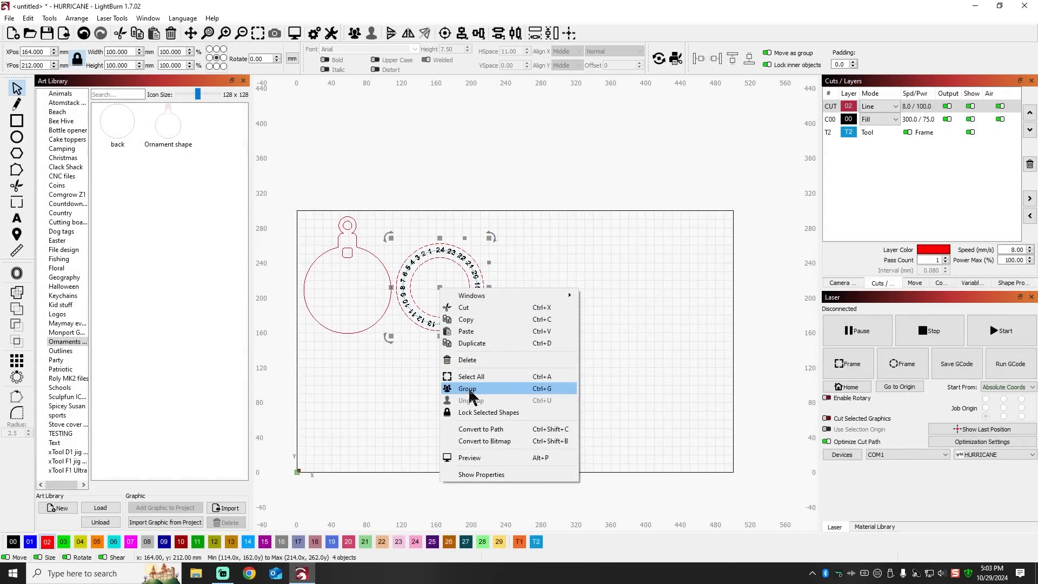
Group the dial's outer and inner circles with the T2 guide circle and number text
{"action": "key", "text": "Escape"}
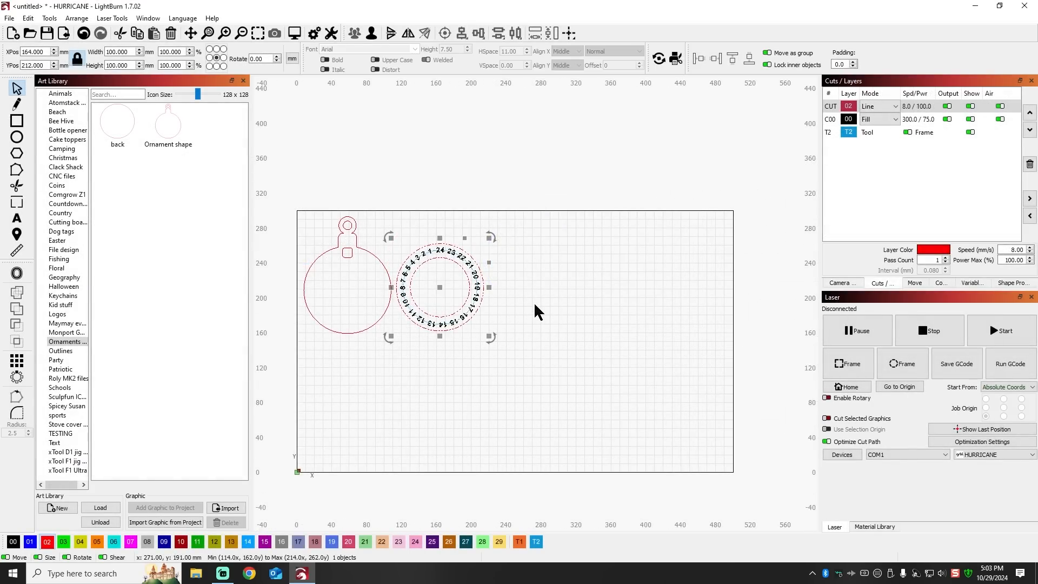
{"action": "left_click", "coordinate": [536, 316]}
Draw a circle on the CUT layer above the dial and set its width and height to 15 mm
{"action": "scroll", "coordinate": [351, 289], "scroll_direction": "up", "scroll_amount": 3}
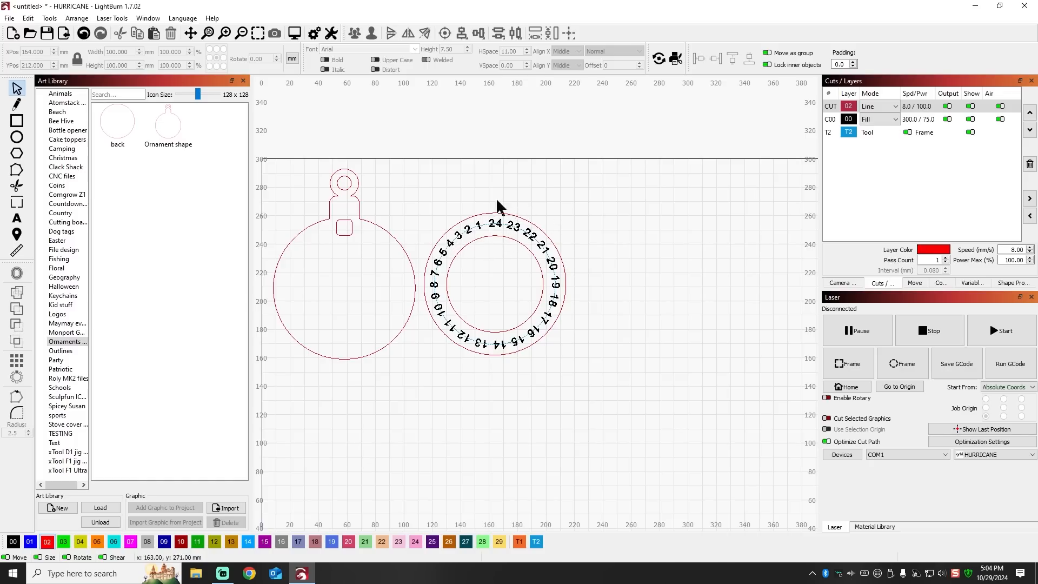
{"action": "scroll", "coordinate": [485, 219], "scroll_direction": "down", "scroll_amount": 1}
{"action": "scroll", "coordinate": [481, 227], "scroll_direction": "up", "scroll_amount": 5}
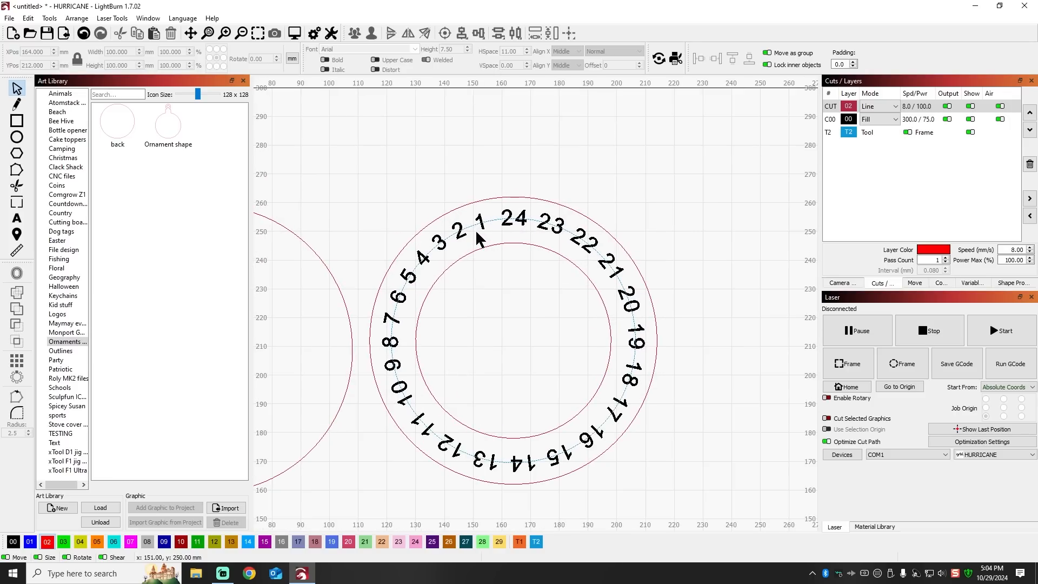
{"action": "left_click", "coordinate": [16, 137]}
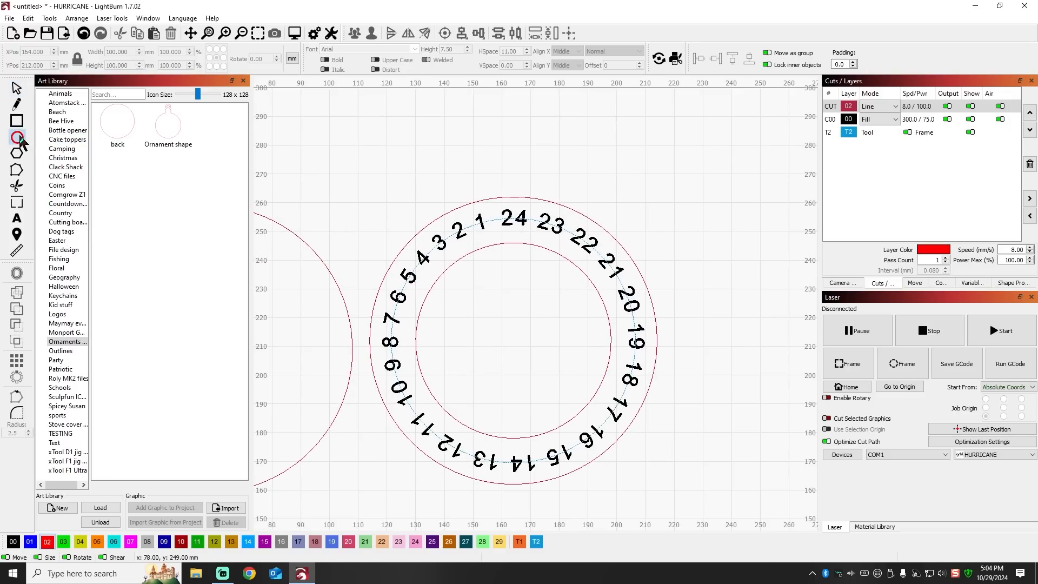
{"action": "mouse_move", "coordinate": [412, 146]}
{"action": "left_mouse_down"}
{"action": "mouse_move", "coordinate": [445, 163]}
{"action": "mouse_move", "coordinate": [439, 175]}
{"action": "left_mouse_up"}
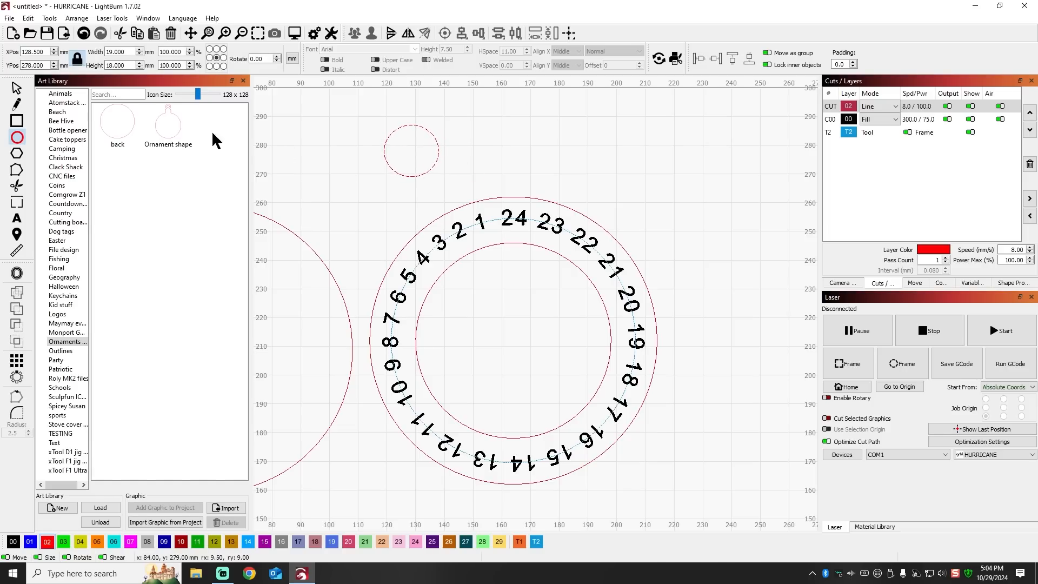
{"action": "left_click", "coordinate": [16, 88]}
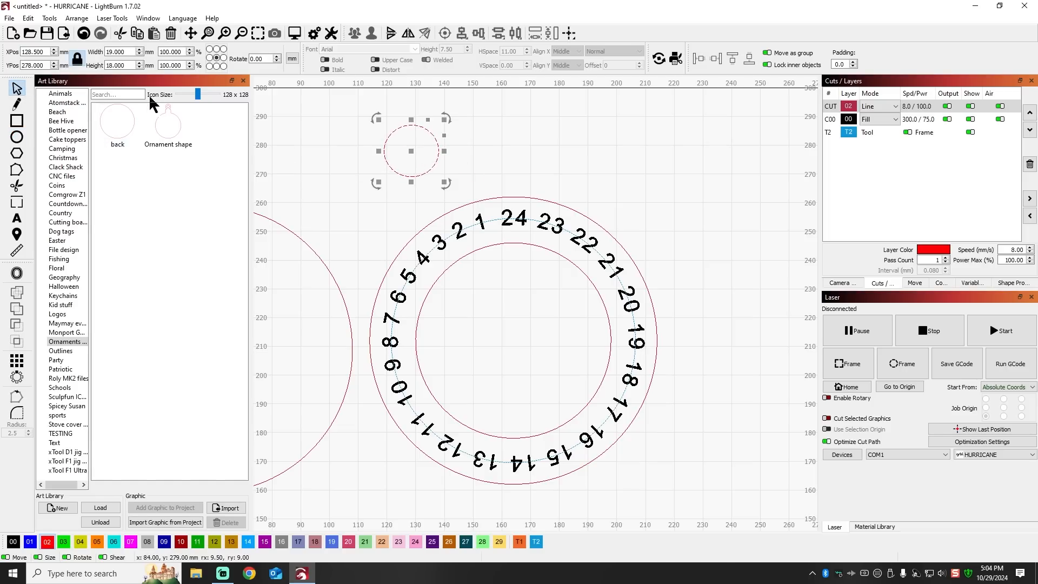
{"action": "left_click", "coordinate": [132, 54]}
{"action": "left_click", "coordinate": [107, 65]}
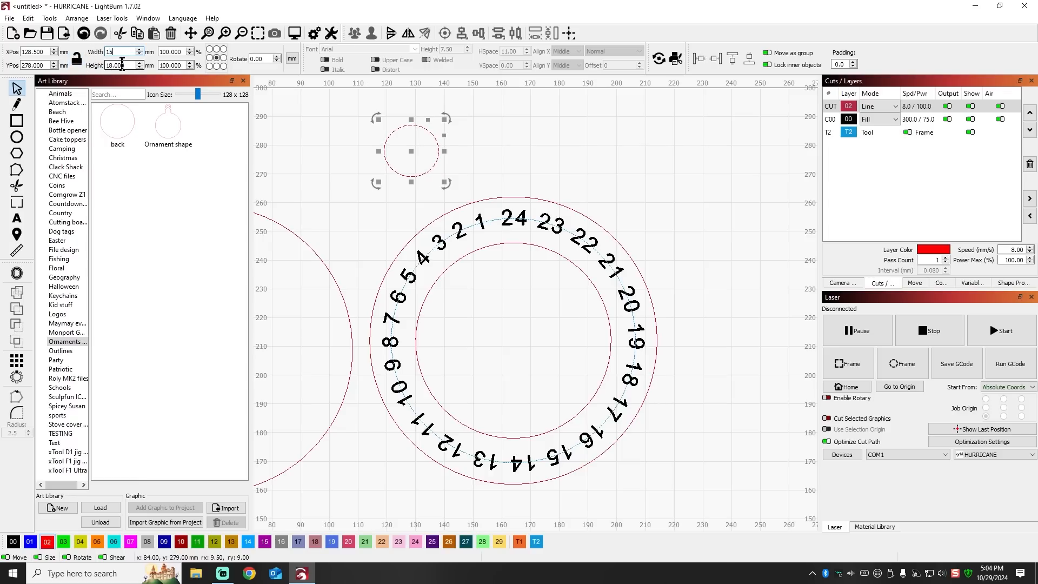
{"action": "type", "text": "15"}
{"action": "key", "text": "Return"}
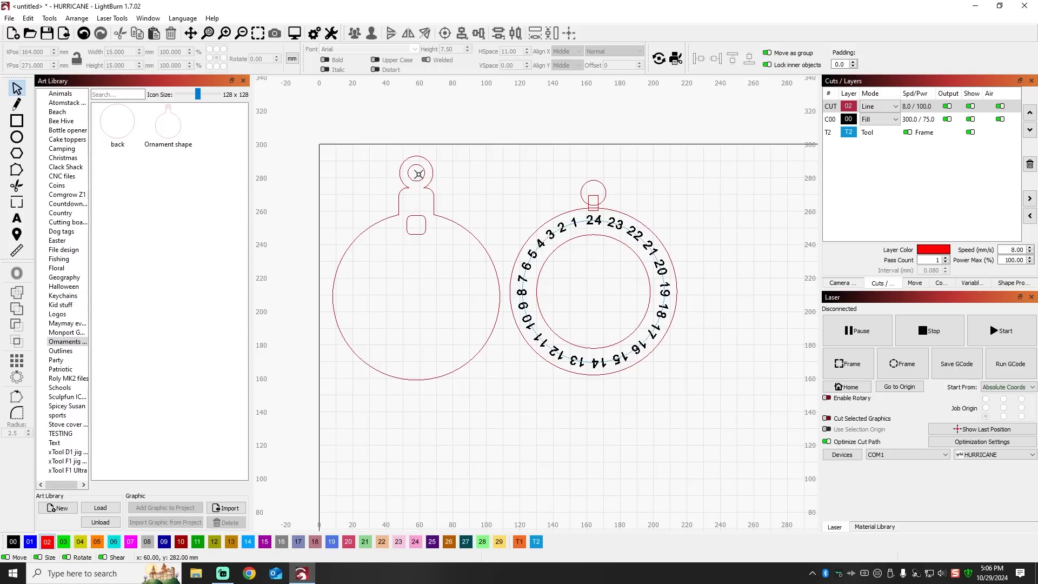
Weld the 15 mm circle, the small connecting rectangle and the dial's outer circle into one outline
{"action": "left_click_drag", "start_coordinate": [491, 160], "coordinate": [723, 404]}
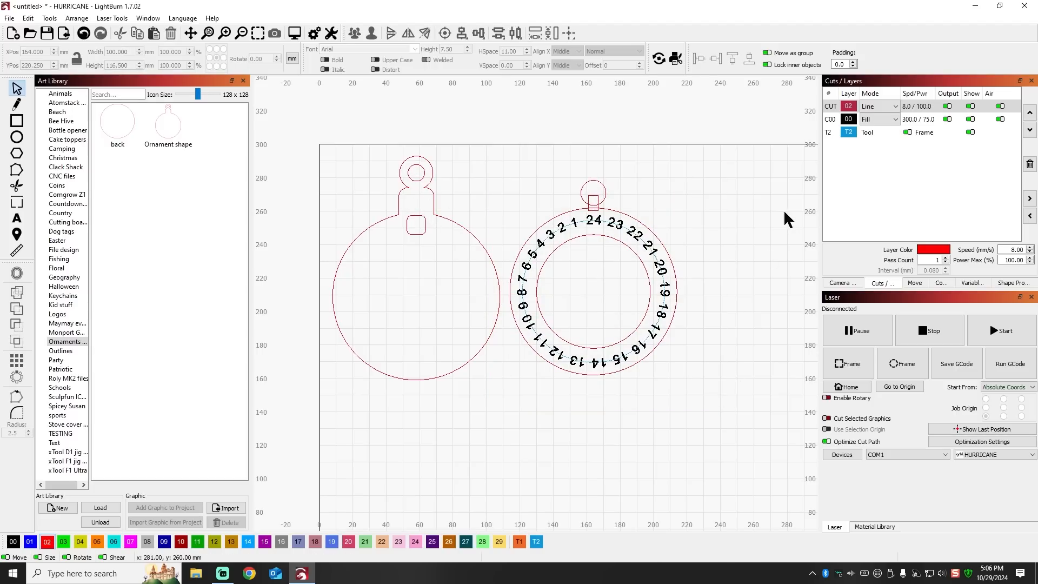
{"action": "left_click", "coordinate": [607, 194]}
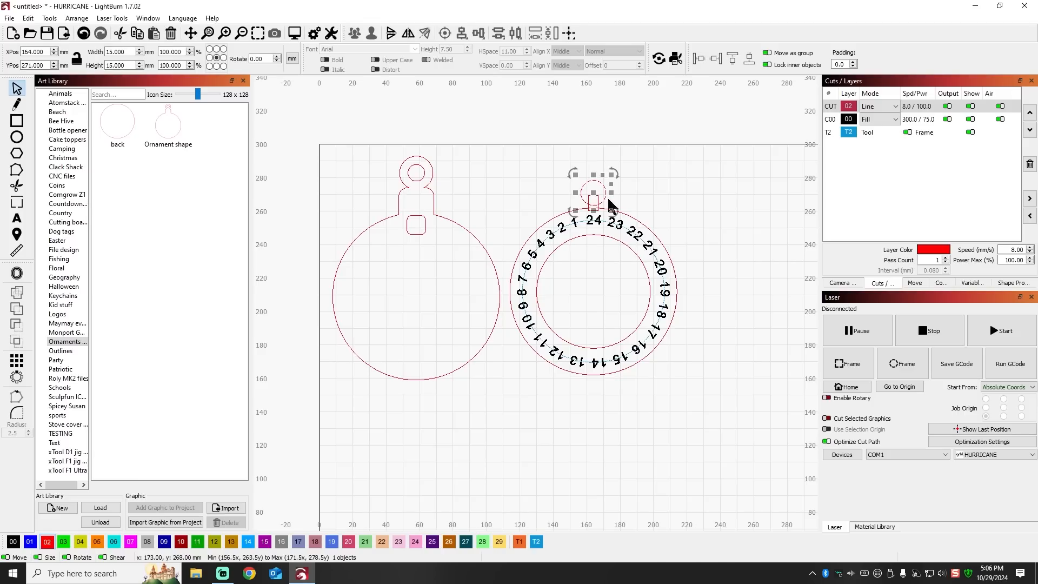
{"action": "scroll", "coordinate": [600, 208], "scroll_direction": "up", "scroll_amount": 3}
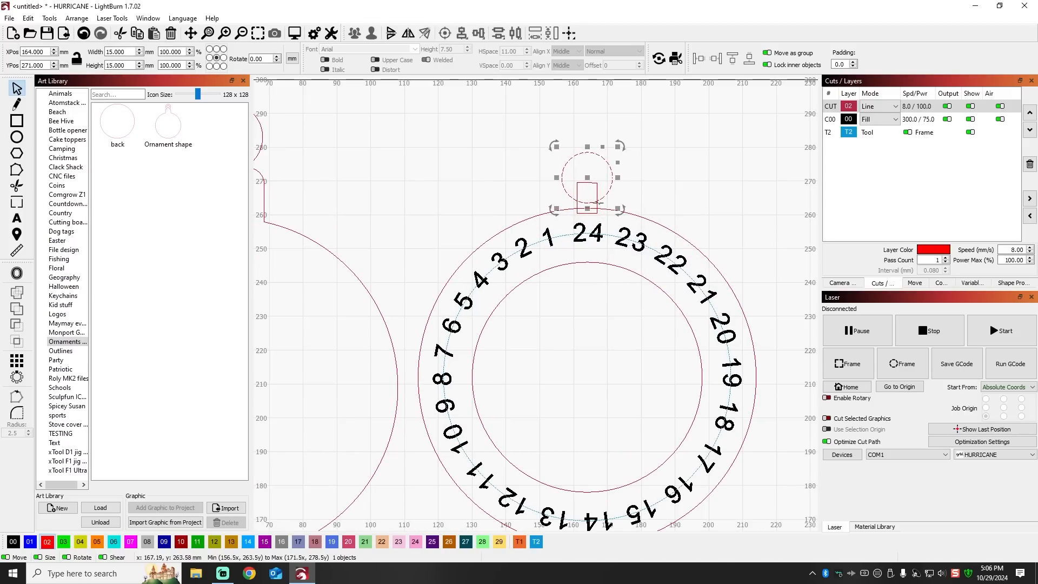
{"action": "left_click", "coordinate": [596, 203], "text": "shift"}
{"action": "left_click", "coordinate": [641, 217], "text": "shift"}
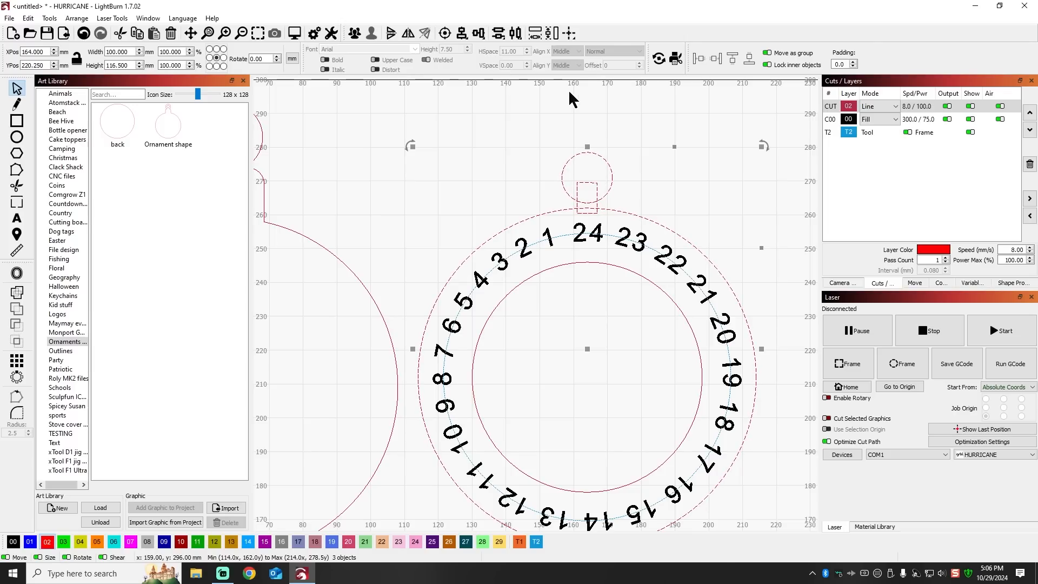
{"action": "left_click", "coordinate": [19, 309]}
{"action": "left_click", "coordinate": [470, 179]}
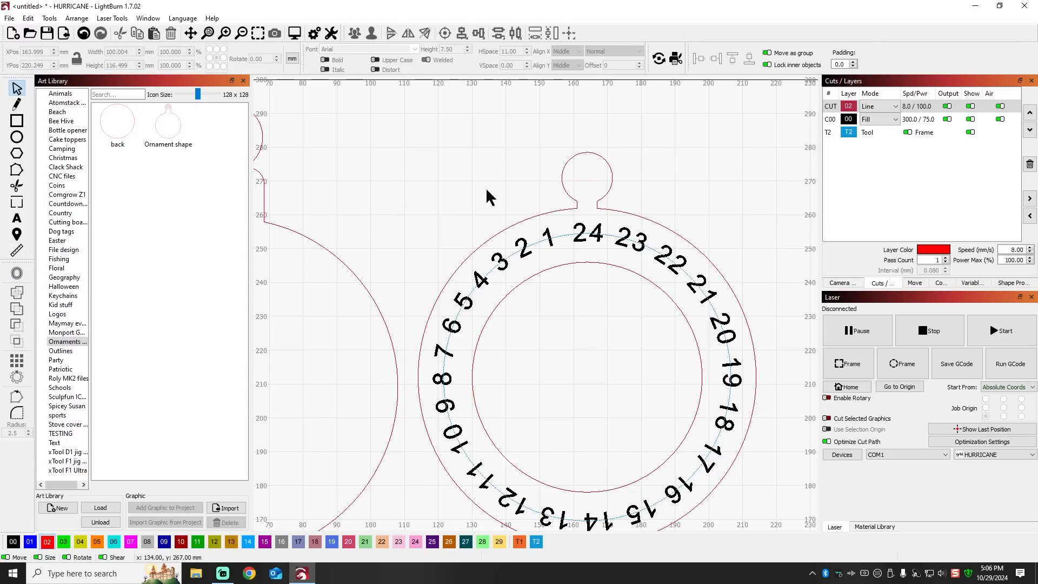
Add the snowflake from the Christmas art library and fit it inside the dial's hanger circle at about 9.6 × 9.9 mm
{"action": "left_click", "coordinate": [64, 158]}
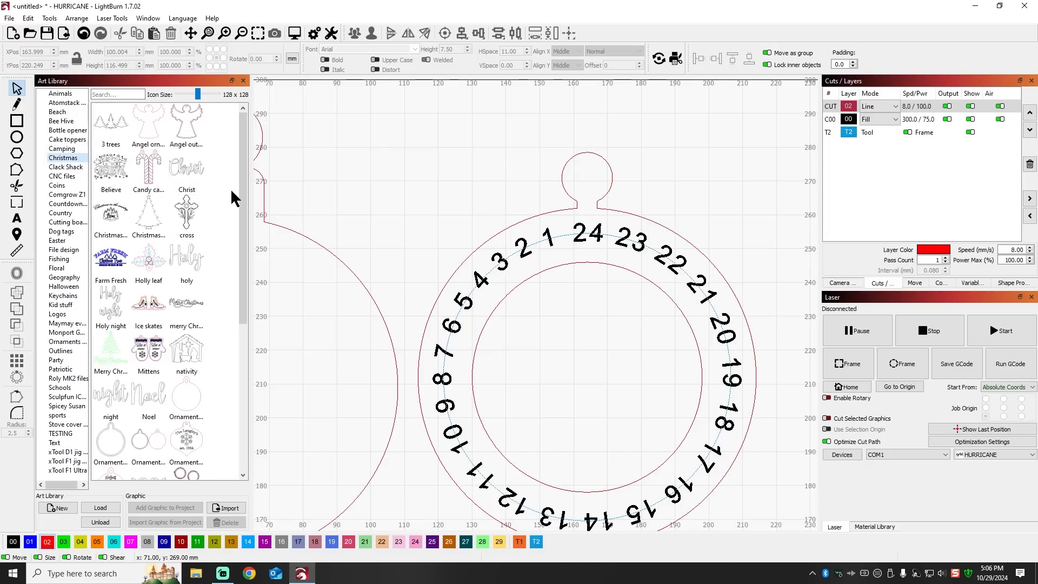
{"action": "left_click_drag", "start_coordinate": [240, 183], "coordinate": [238, 327]}
{"action": "double_click", "coordinate": [110, 322]}
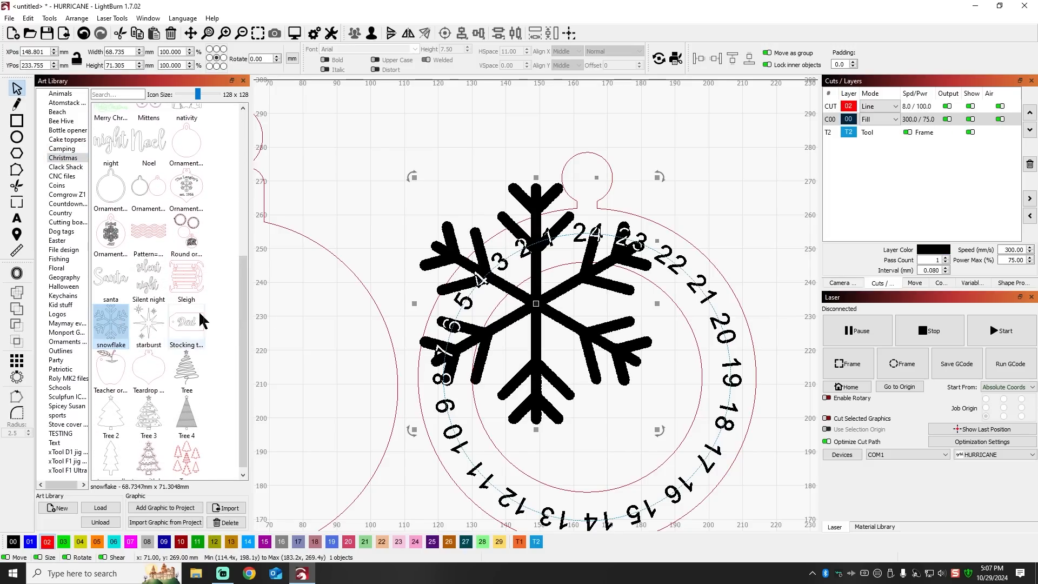
{"action": "left_click_drag", "start_coordinate": [414, 179], "coordinate": [587, 181]}
{"action": "left_click", "coordinate": [634, 183]}
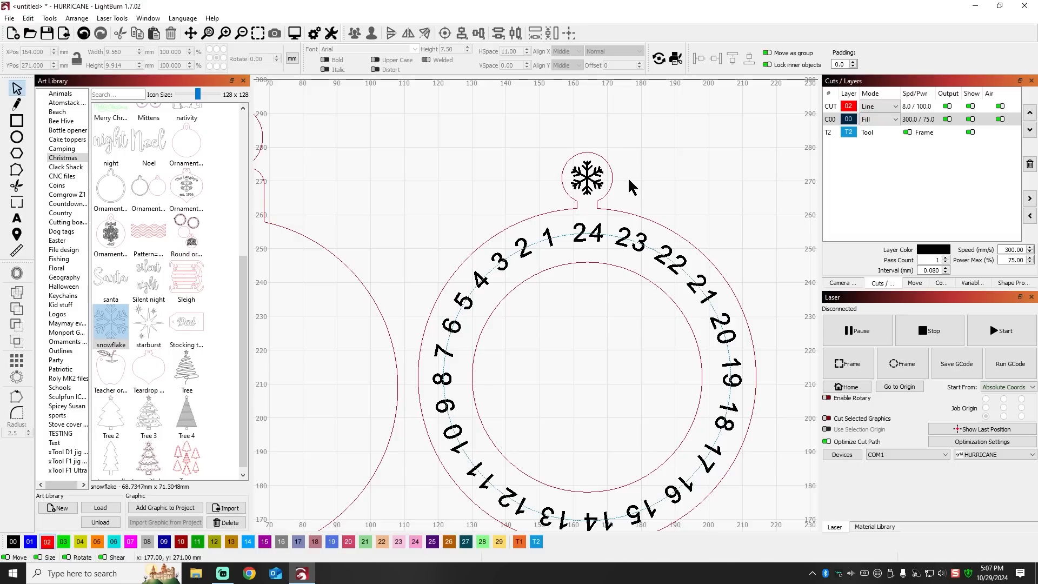
Save the complete number dial to the Ornaments art library as "Countdown layer 2"
{"action": "scroll", "coordinate": [531, 214], "scroll_direction": "down", "scroll_amount": 4}
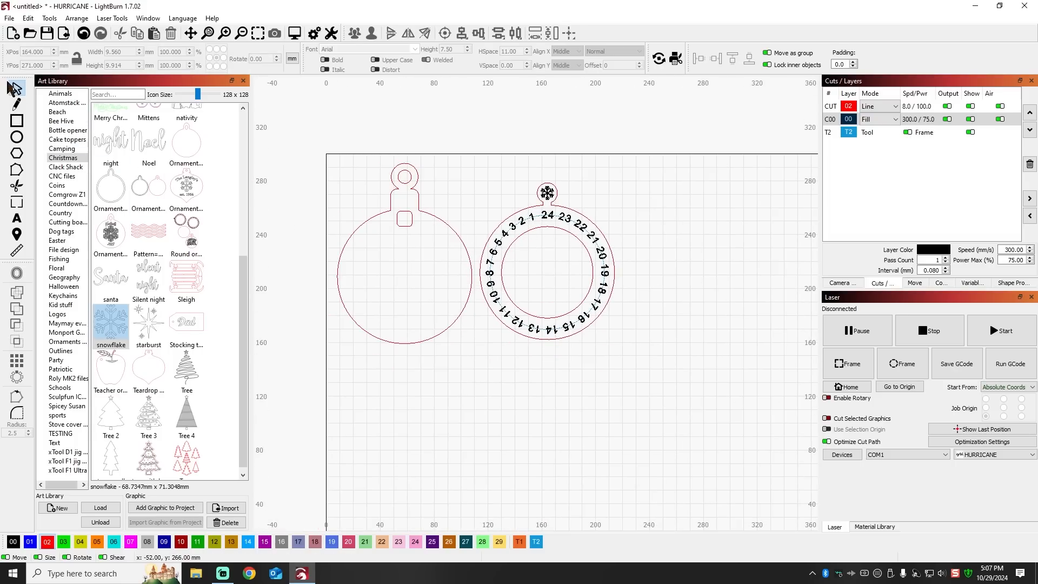
{"action": "key", "text": "ctrl+shift+a"}
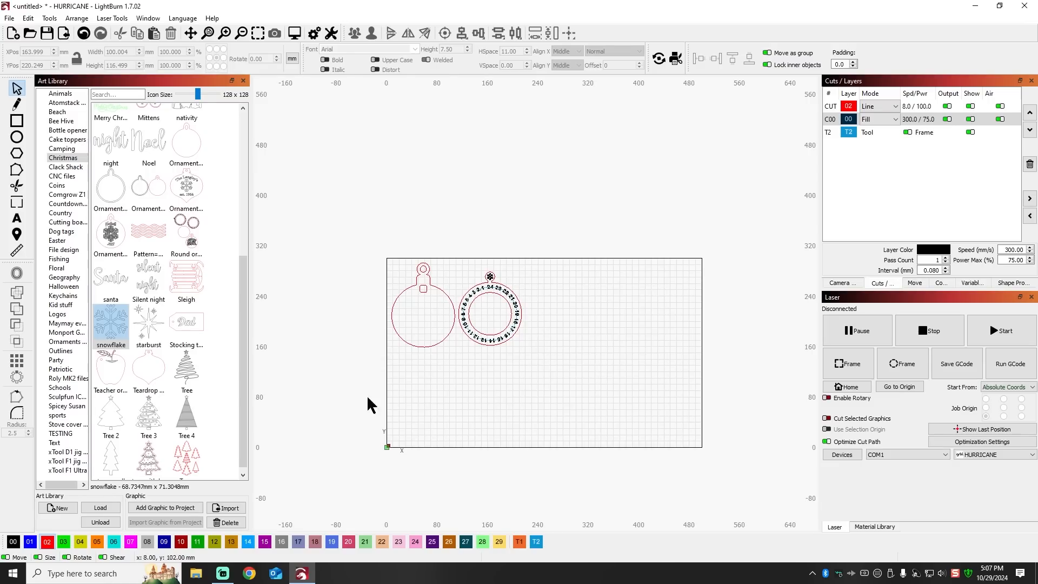
{"action": "scroll", "coordinate": [245, 320], "scroll_direction": "down", "scroll_amount": 1}
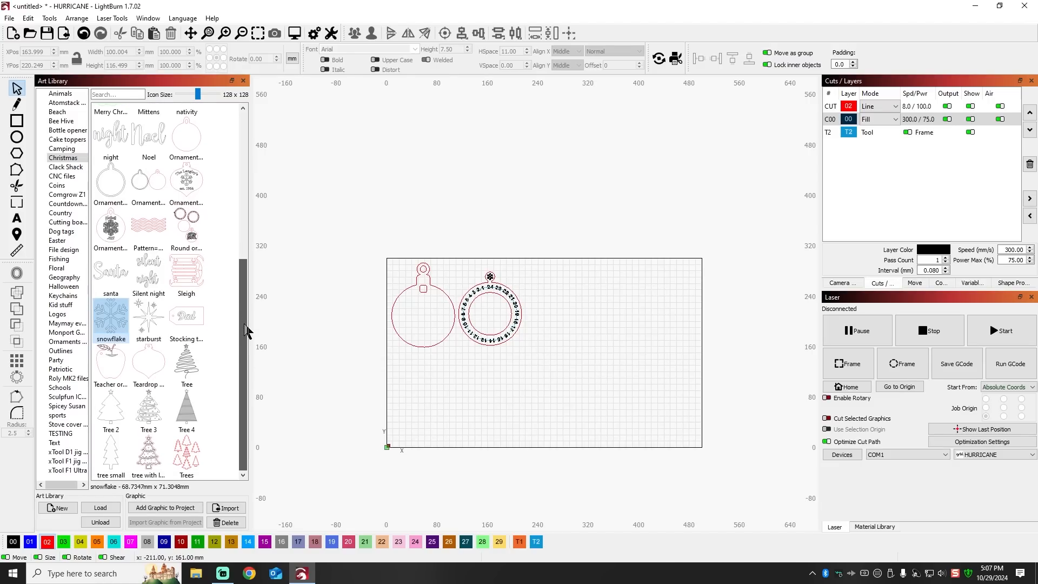
{"action": "left_click", "coordinate": [73, 343]}
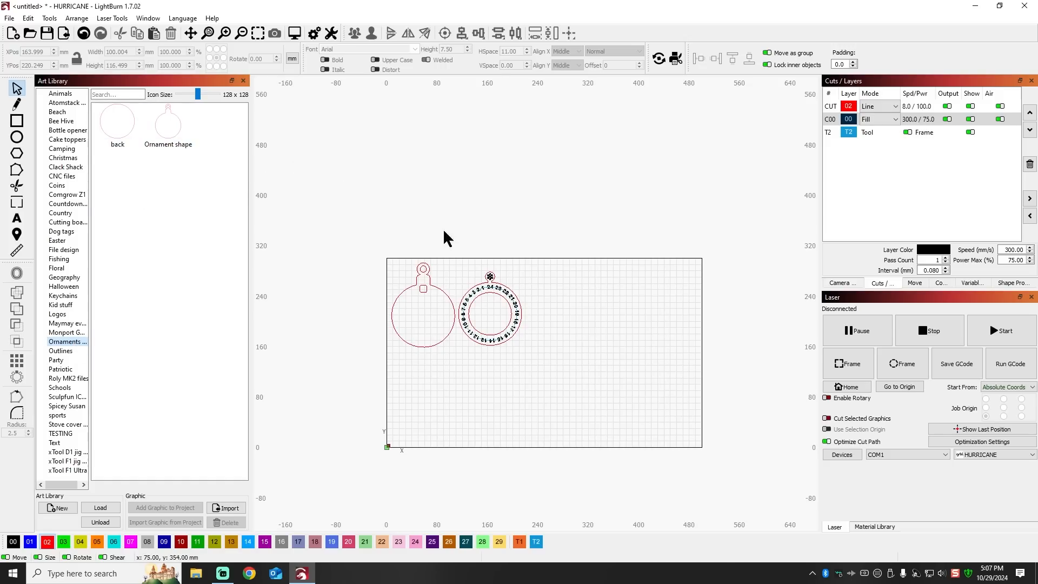
{"action": "left_click_drag", "start_coordinate": [554, 372], "coordinate": [471, 257]}
{"action": "left_click", "coordinate": [165, 522]}
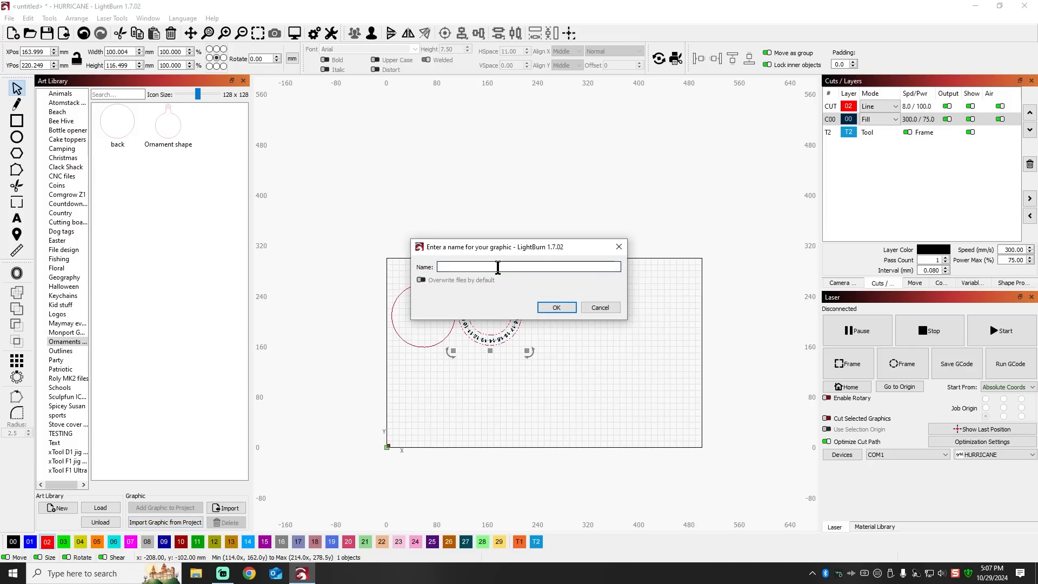
{"action": "type", "text": "Countdown layer 2"}
{"action": "left_click", "coordinate": [557, 307]}
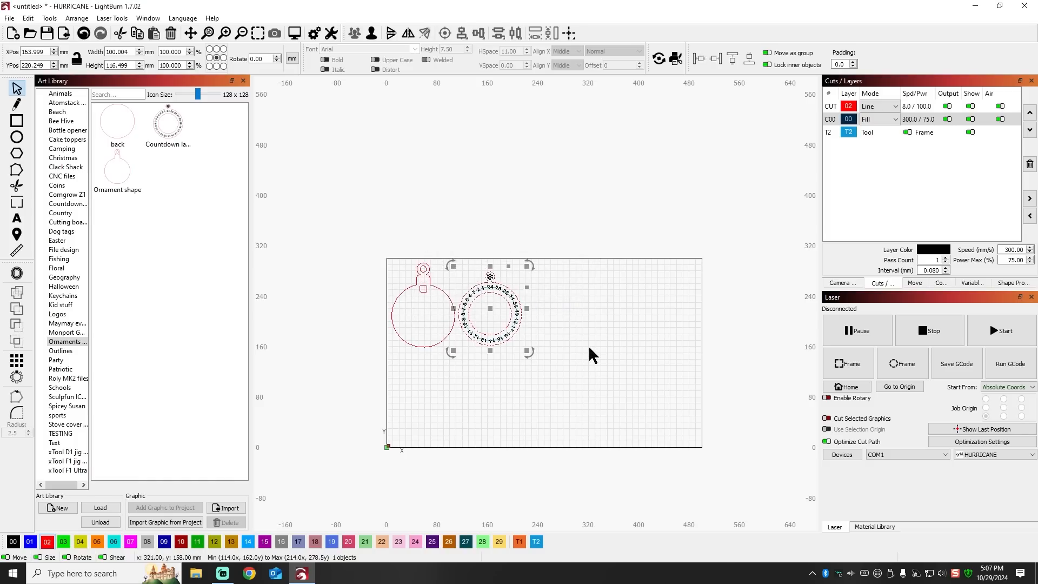
Add the text "Days until" in Arial, 7.5 mm high, on the ornament shape below the rounded window
{"action": "left_click_drag", "start_coordinate": [369, 248], "coordinate": [460, 378]}
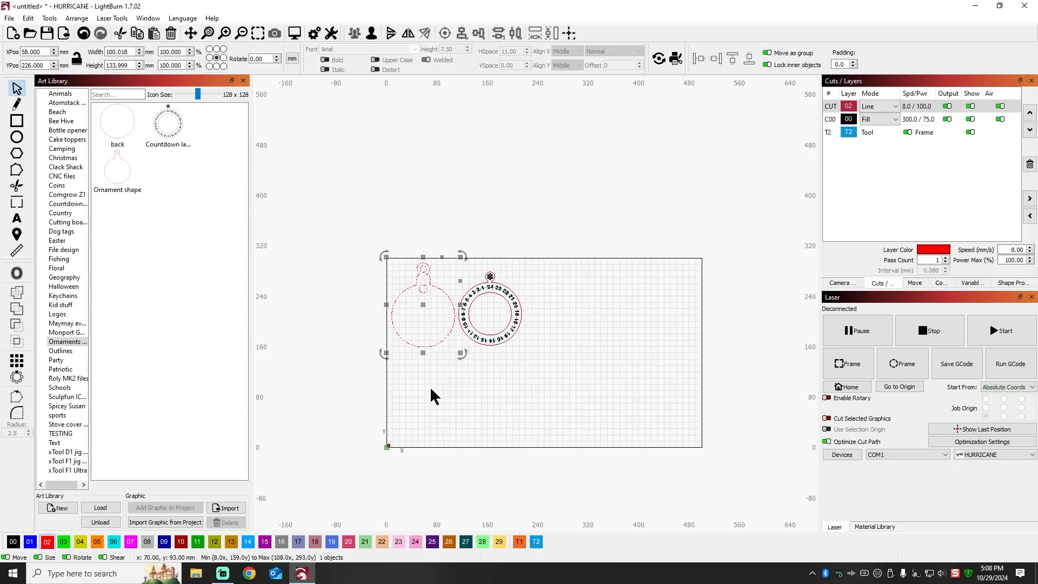
{"action": "left_click", "coordinate": [459, 207]}
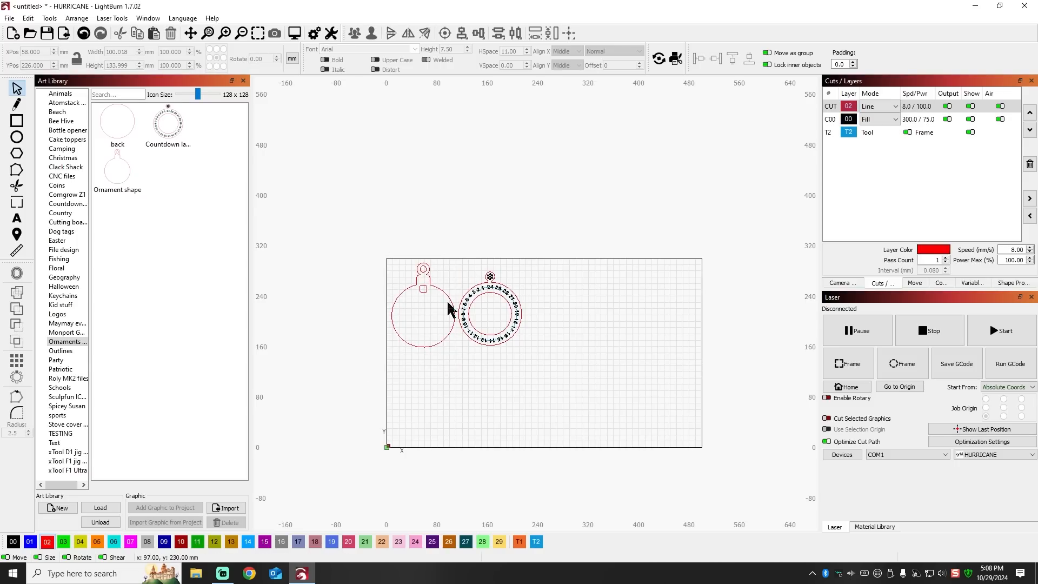
{"action": "scroll", "coordinate": [484, 319], "scroll_direction": "up", "scroll_amount": 2}
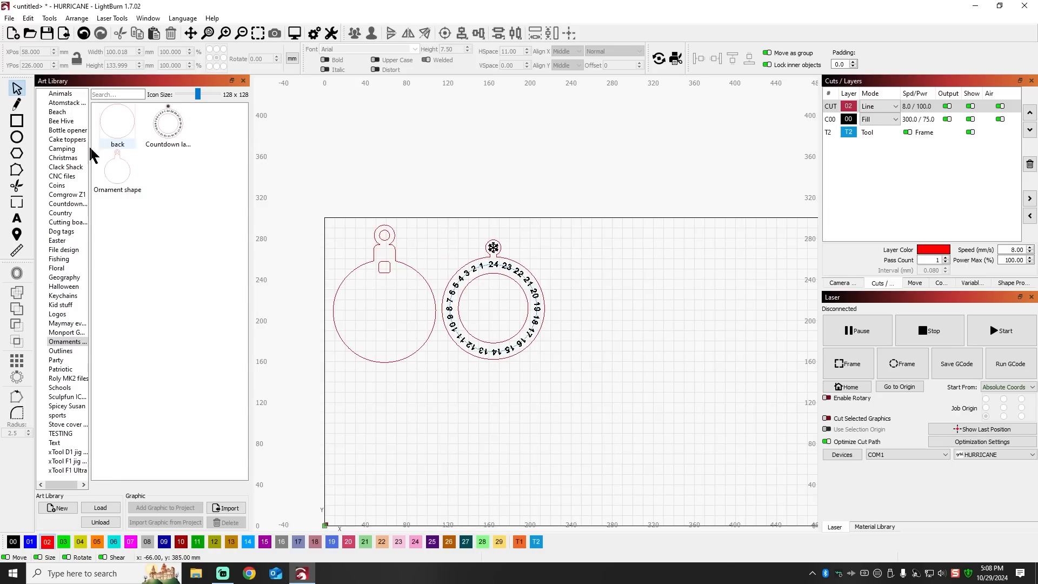
{"action": "left_click", "coordinate": [17, 218]}
{"action": "left_click", "coordinate": [374, 296]}
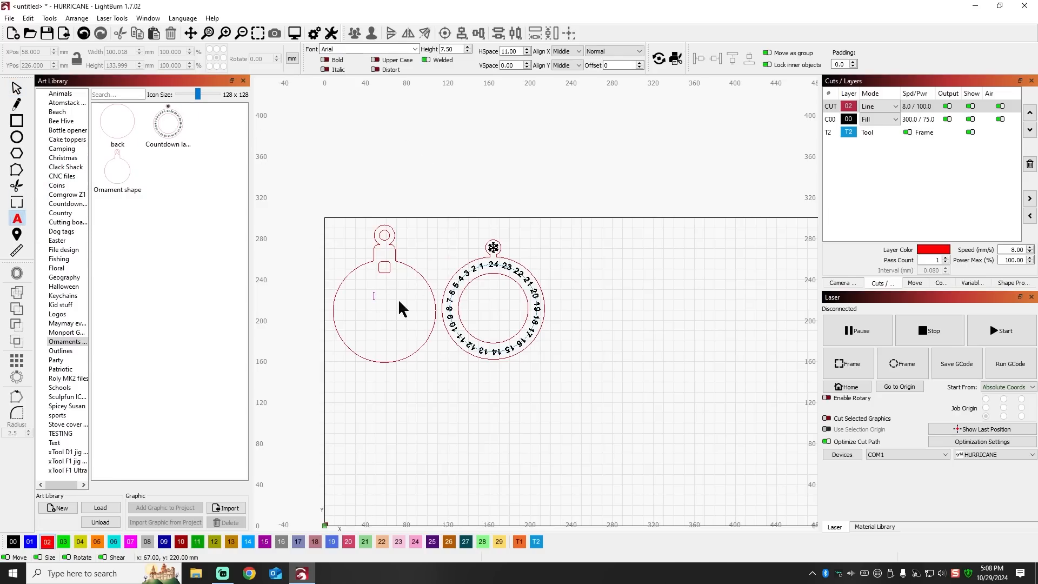
{"action": "type", "text": "Days until"}
{"action": "left_click", "coordinate": [17, 88]}
Insert the starburst from the Christmas art library beside the dial at about 60 × 66 mm and return to the Ornaments library
{"action": "left_click", "coordinate": [70, 157]}
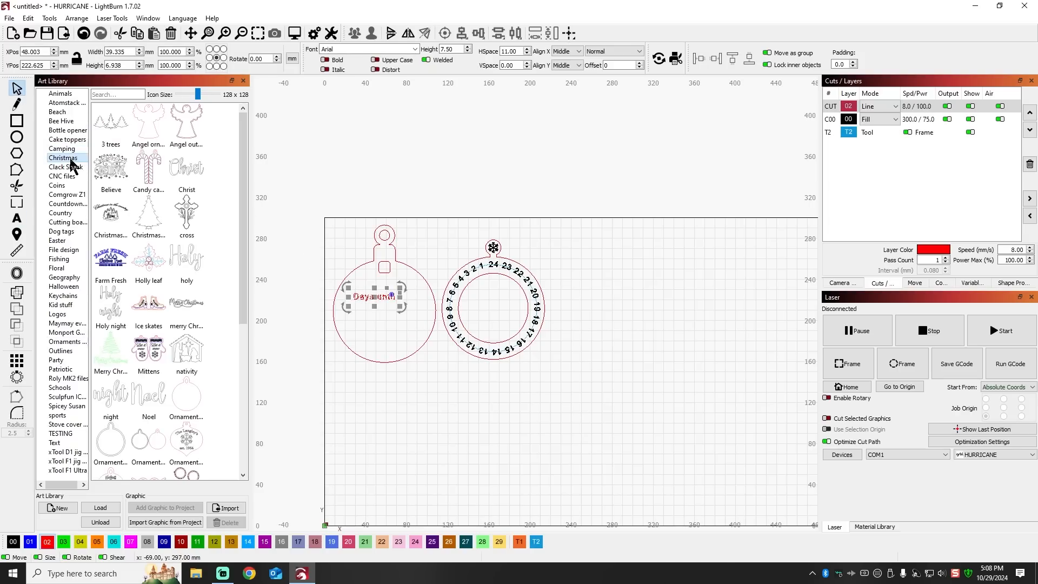
{"action": "left_click_drag", "start_coordinate": [242, 189], "coordinate": [236, 338]}
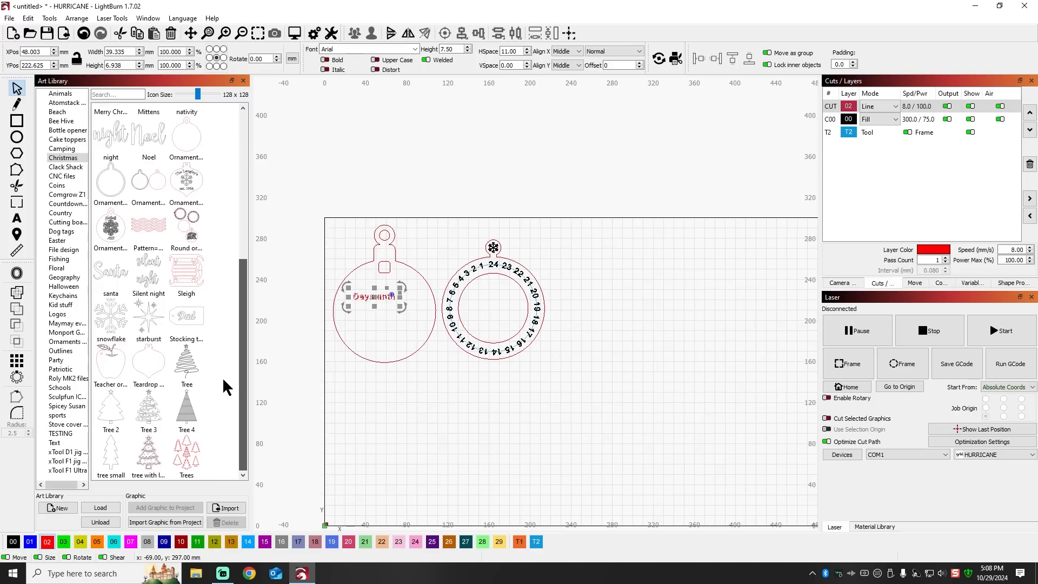
{"action": "left_click_drag", "start_coordinate": [242, 329], "coordinate": [248, 161]}
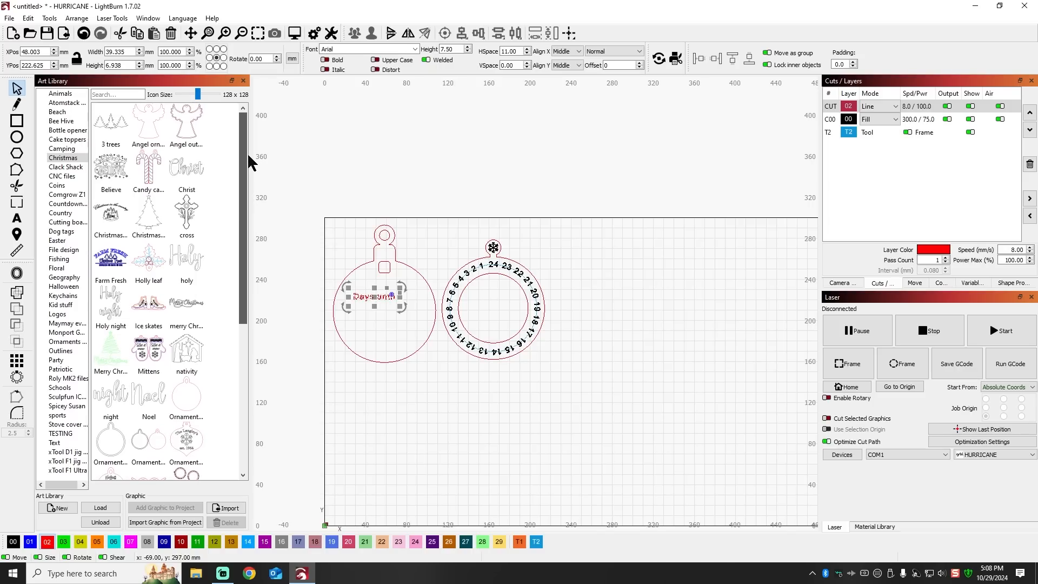
{"action": "left_click_drag", "start_coordinate": [244, 183], "coordinate": [246, 328]}
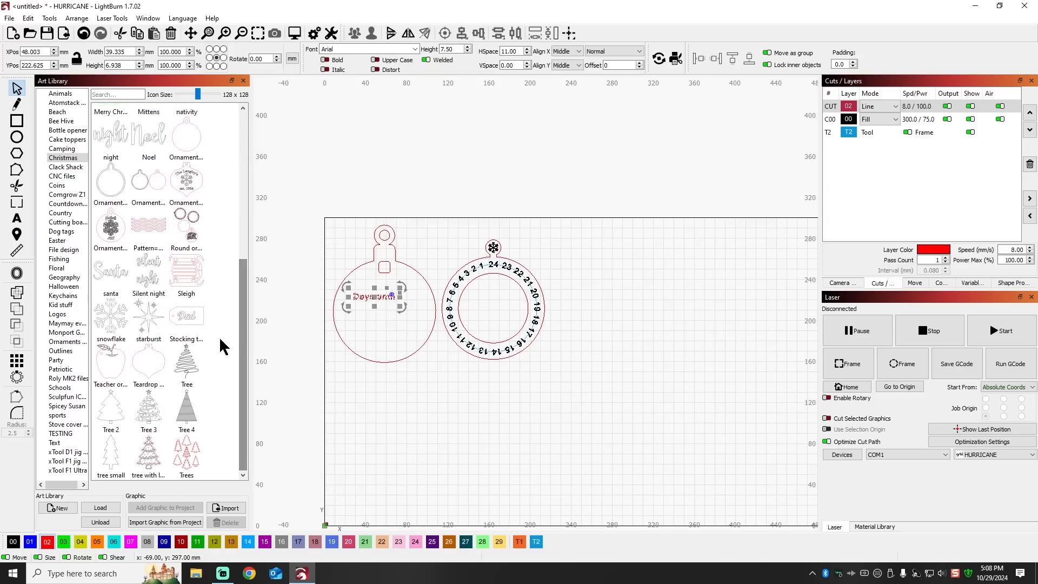
{"action": "double_click", "coordinate": [148, 318]}
{"action": "left_click_drag", "start_coordinate": [453, 213], "coordinate": [550, 315]}
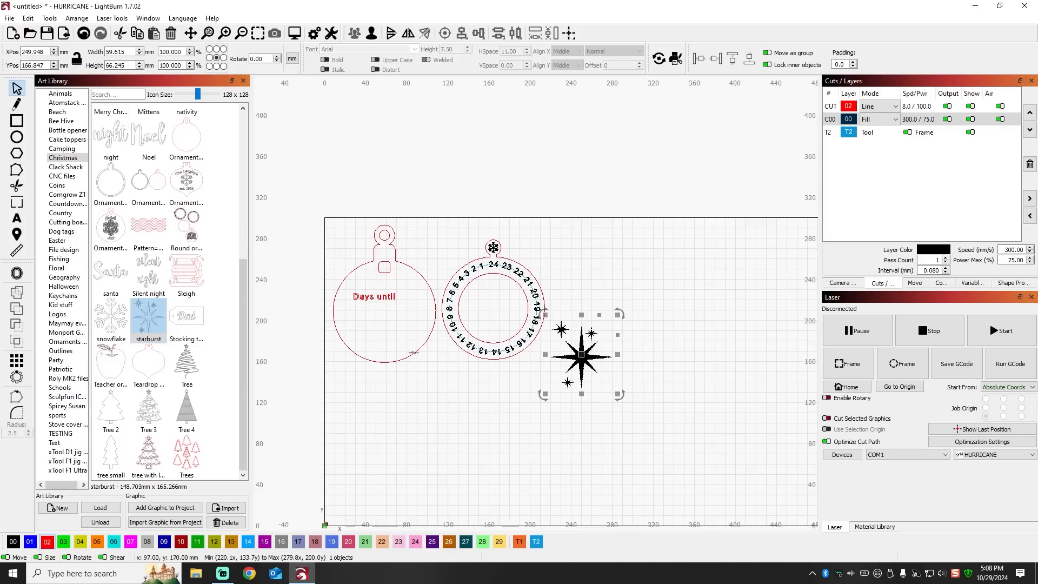
{"action": "left_click_drag", "start_coordinate": [246, 348], "coordinate": [257, 200]}
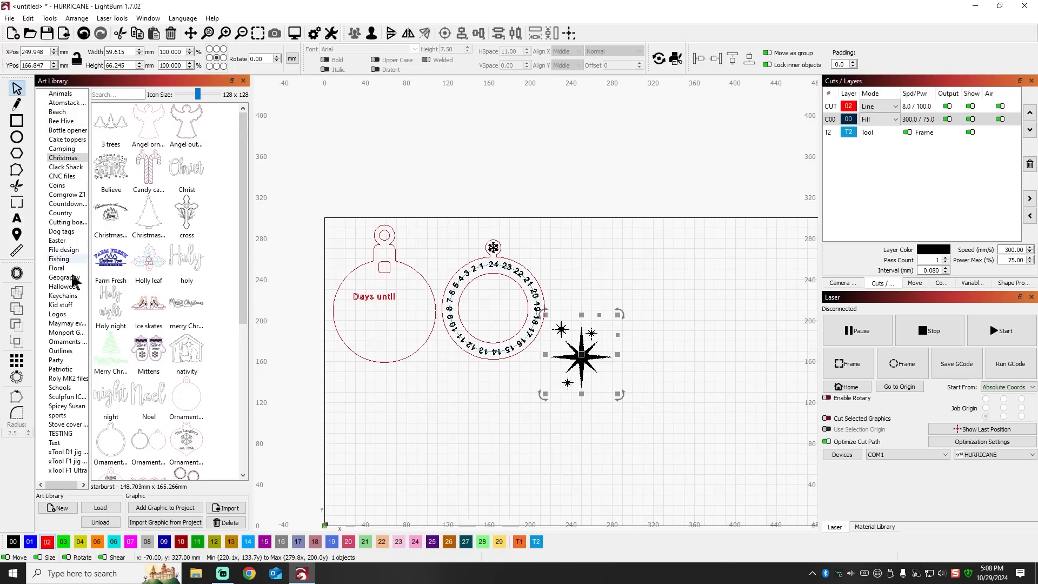
{"action": "left_click", "coordinate": [72, 341]}
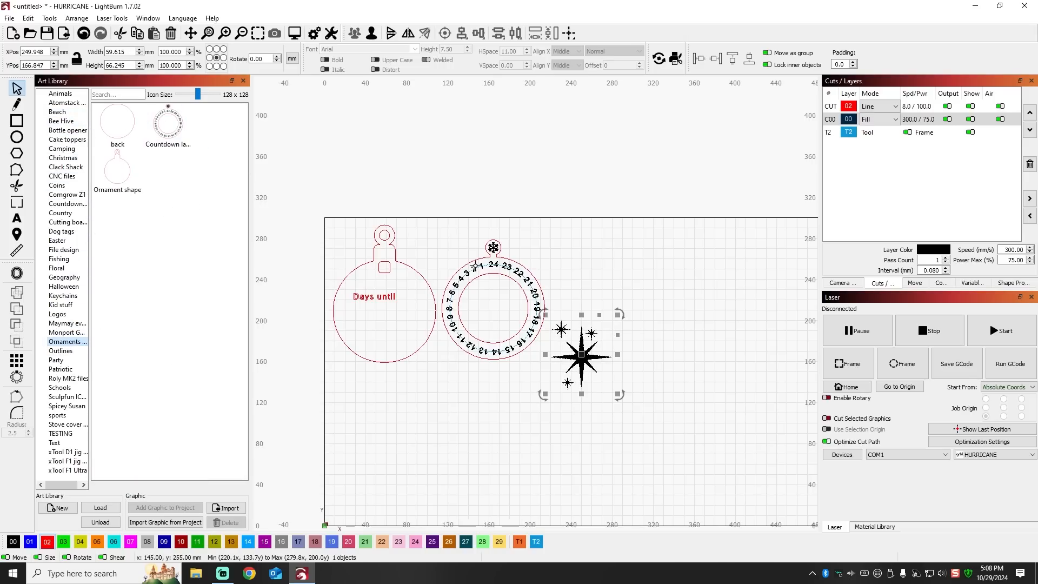
Put the "Days until" text on fill layer 00 and move it just under the window at X 60, Y 235 mm
{"action": "left_click", "coordinate": [376, 298]}
{"action": "left_click", "coordinate": [369, 298]}
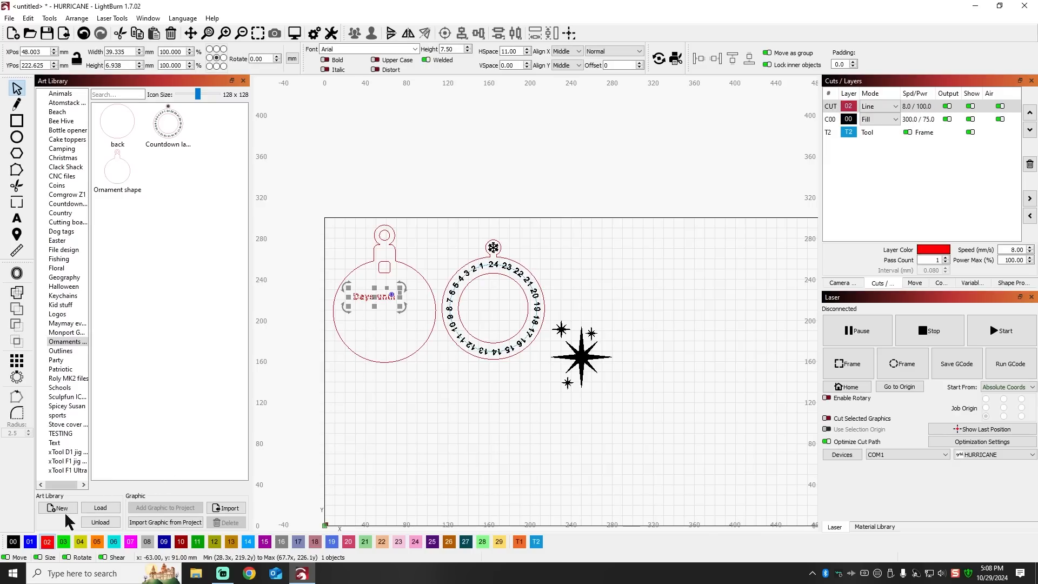
{"action": "left_click", "coordinate": [13, 541]}
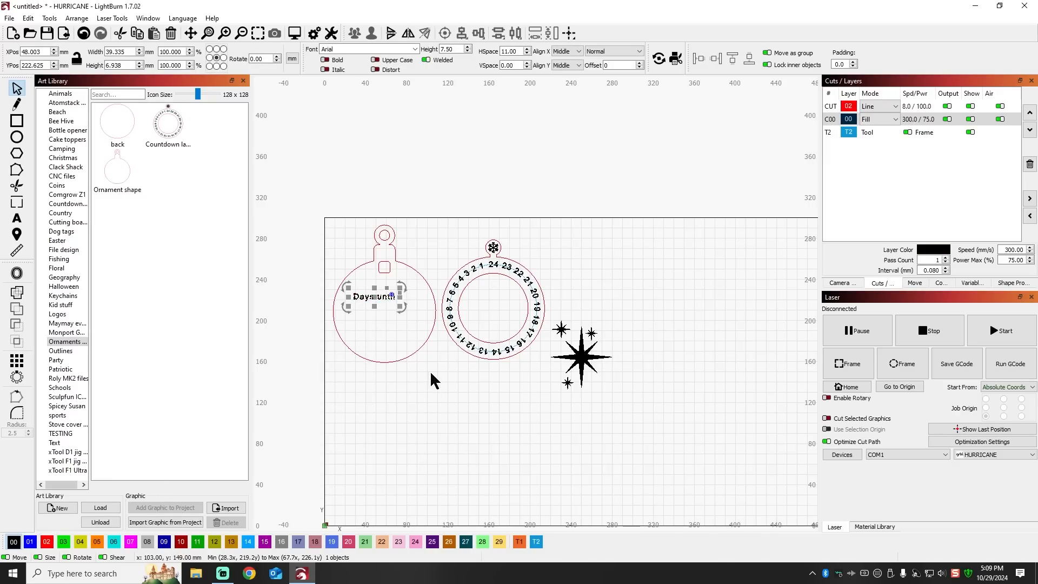
{"action": "left_click_drag", "start_coordinate": [371, 295], "coordinate": [384, 281]}
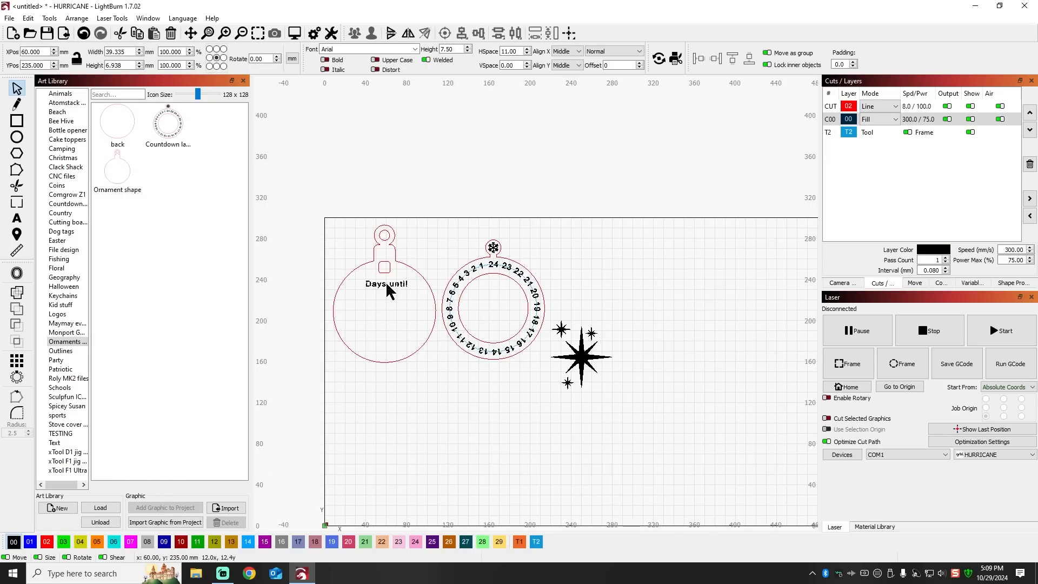
Set the "Days until" text to 10 mm height and the Billion Dreams font
{"action": "left_click", "coordinate": [468, 47]}
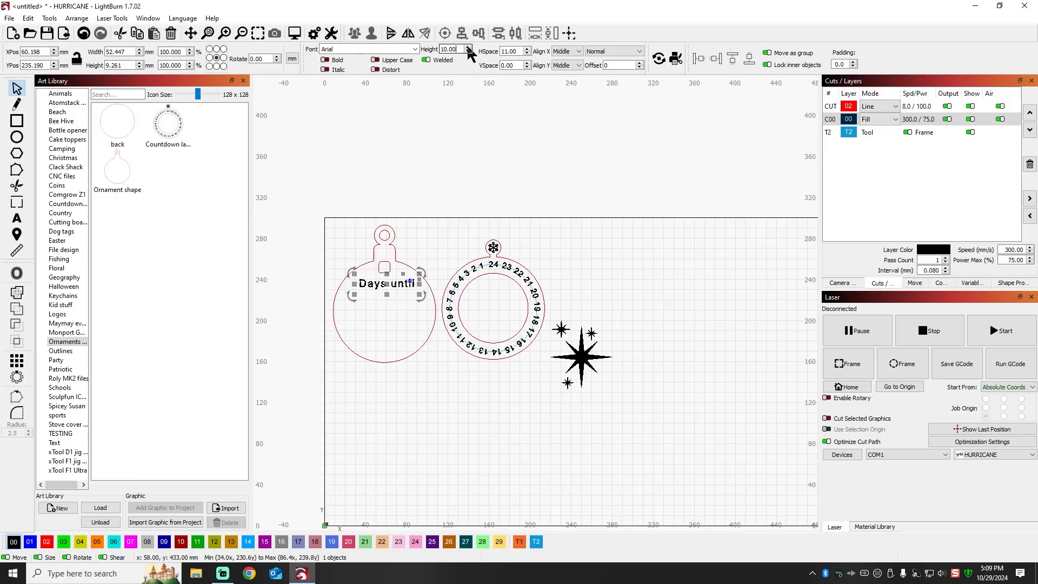
{"action": "left_click", "coordinate": [414, 49]}
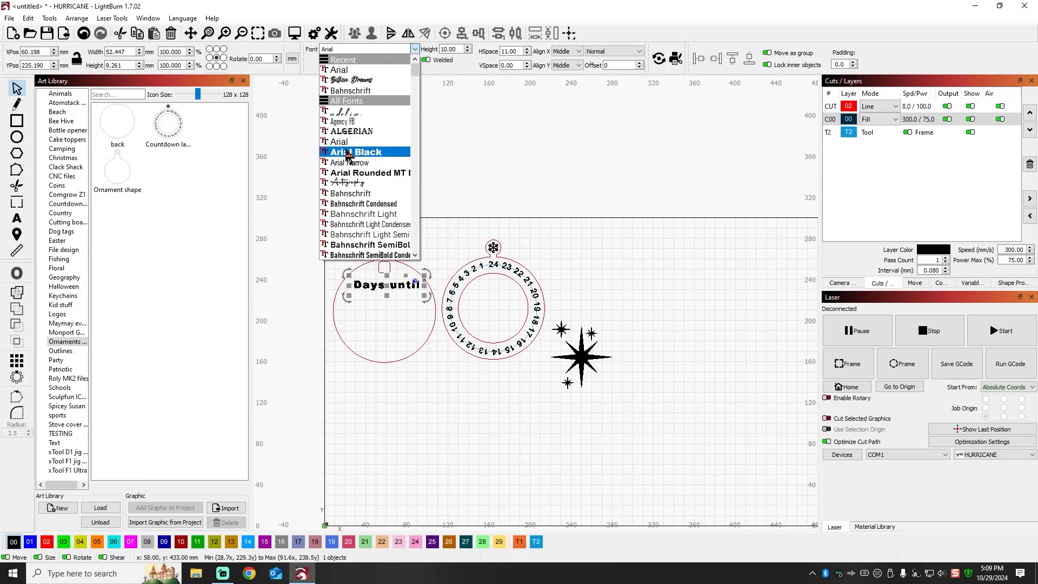
{"action": "scroll", "coordinate": [347, 208], "scroll_direction": "down", "scroll_amount": 5}
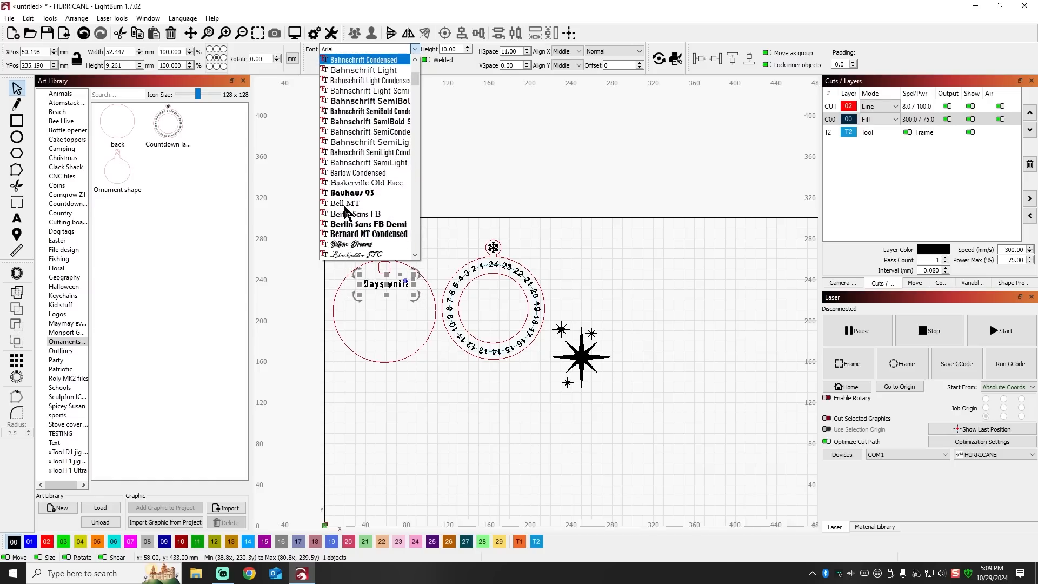
{"action": "scroll", "coordinate": [354, 207], "scroll_direction": "down", "scroll_amount": 2}
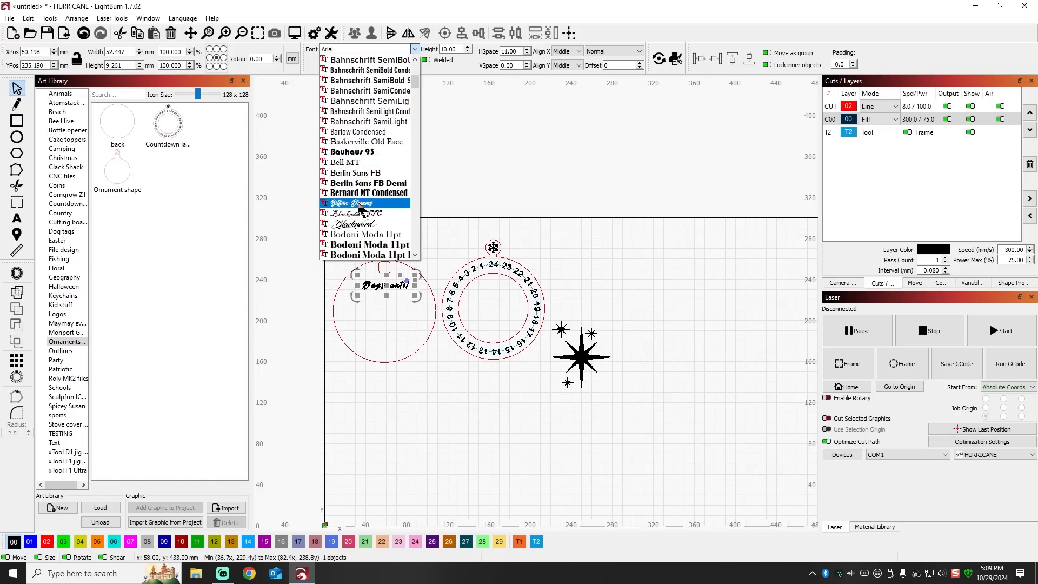
{"action": "left_click", "coordinate": [352, 205]}
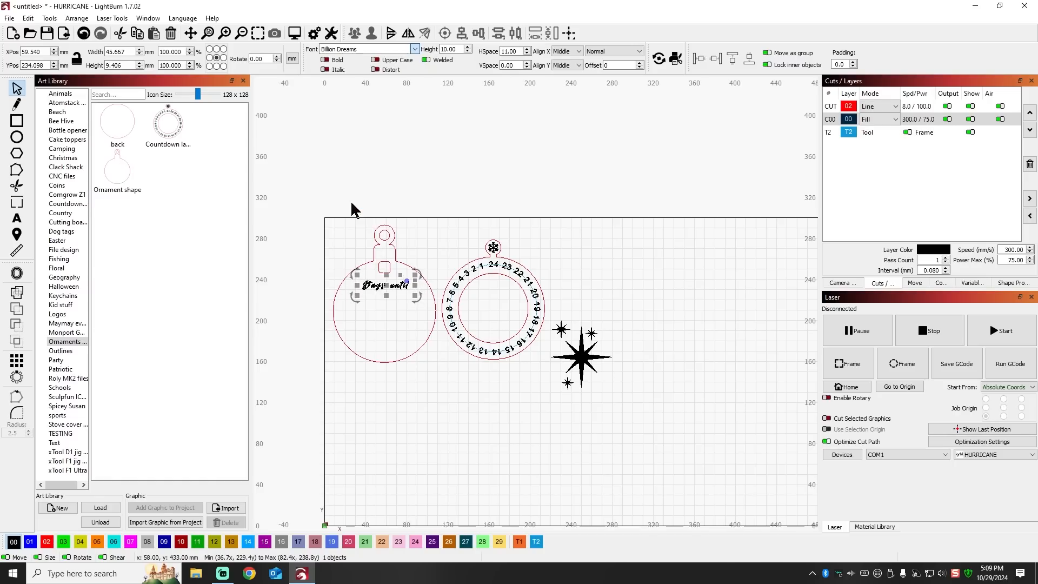
{"action": "scroll", "coordinate": [397, 303], "scroll_direction": "up", "scroll_amount": 4}
{"action": "scroll", "coordinate": [396, 281], "scroll_direction": "down", "scroll_amount": 3}
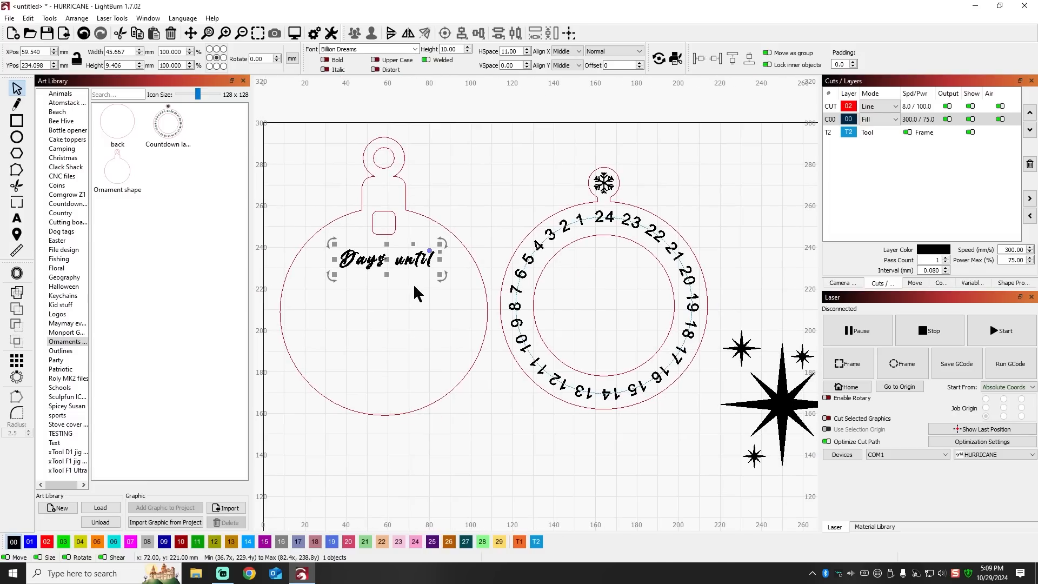
{"action": "left_click", "coordinate": [472, 180]}
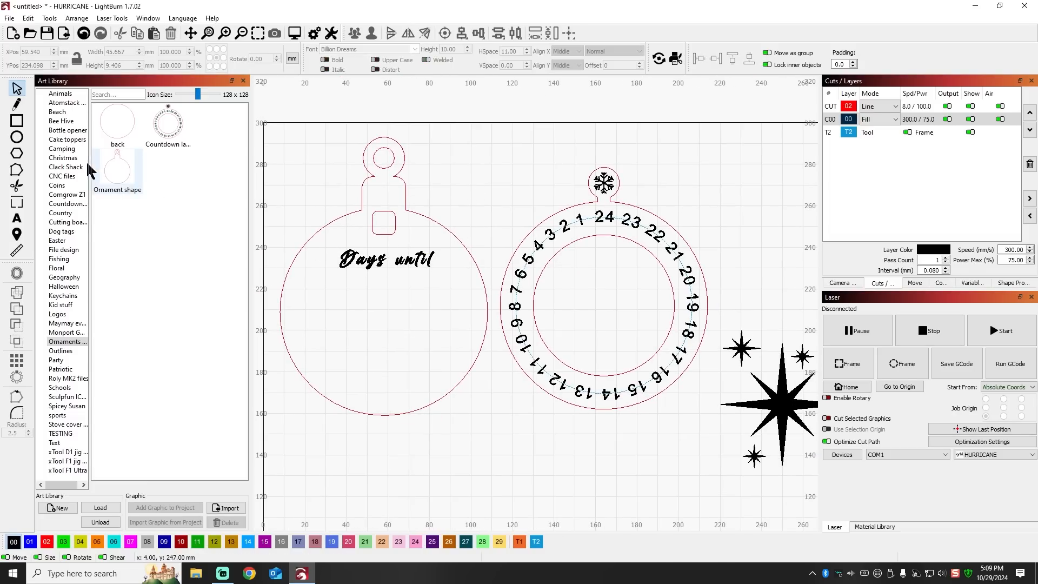
Add the text "Christmas" on the ornament in Billion Dreams and set its height to 22.5 mm
{"action": "left_click", "coordinate": [17, 218]}
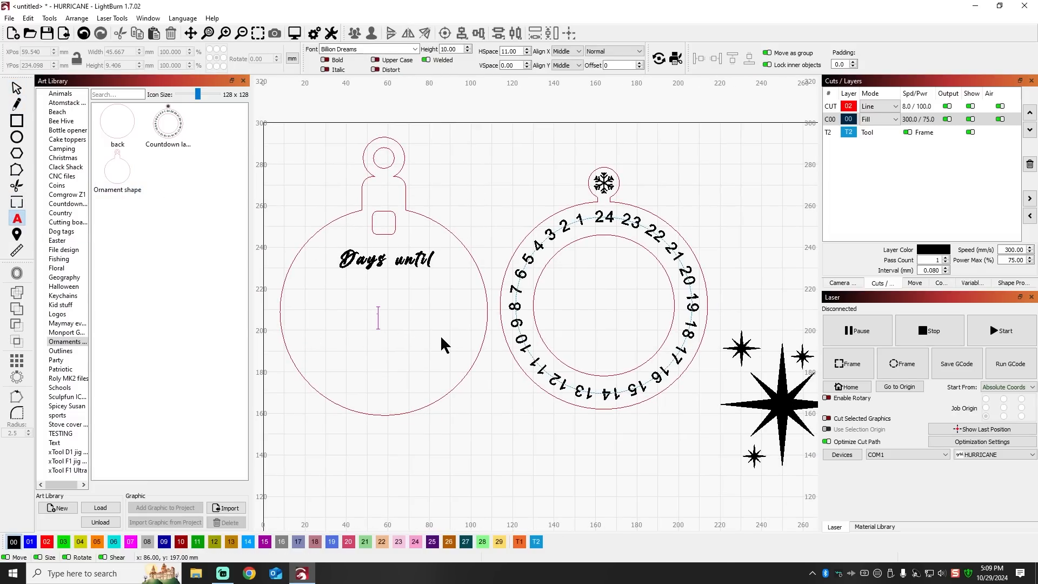
{"action": "type", "text": "Christmas"}
{"action": "left_click", "coordinate": [16, 88]}
{"action": "left_click", "coordinate": [468, 47]}
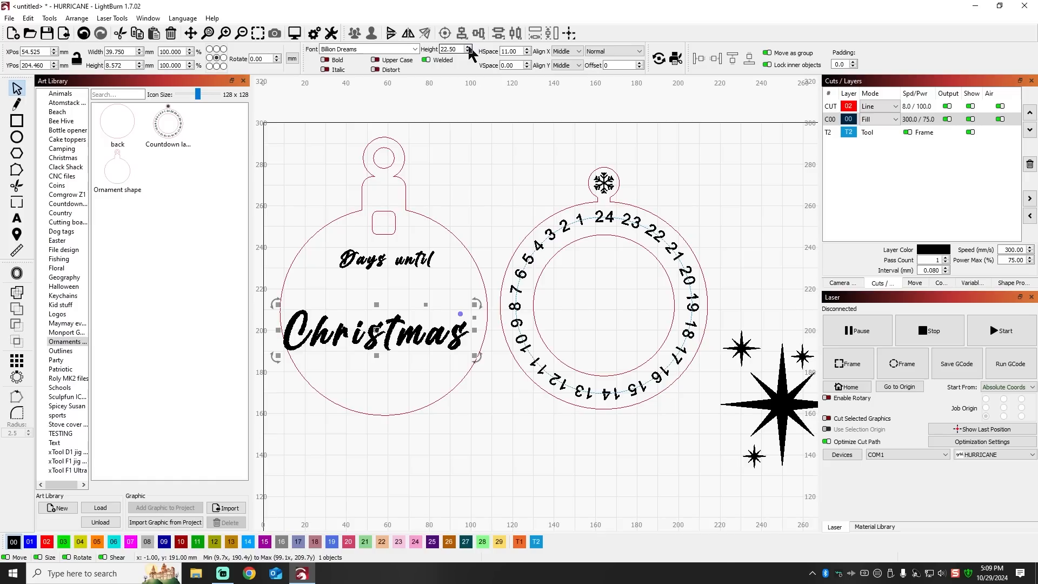
Move "Christmas" directly below "Days until" and align the two texts on their vertical centerline
{"action": "left_click_drag", "start_coordinate": [377, 330], "coordinate": [391, 293]}
{"action": "left_click", "coordinate": [413, 259], "text": "shift"}
{"action": "left_click", "coordinate": [463, 33]}
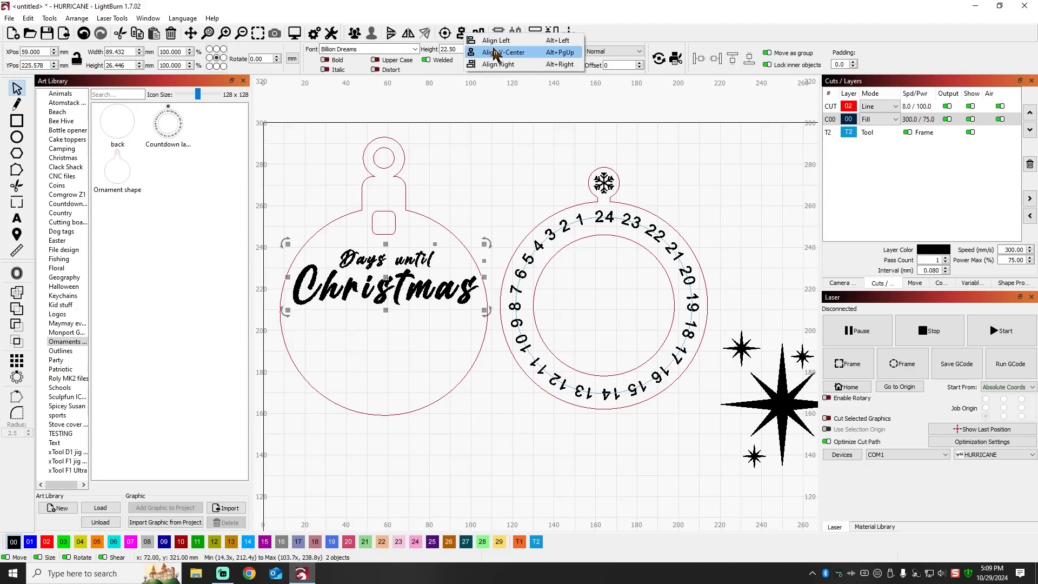
{"action": "left_click", "coordinate": [494, 53]}
{"action": "left_click", "coordinate": [444, 236]}
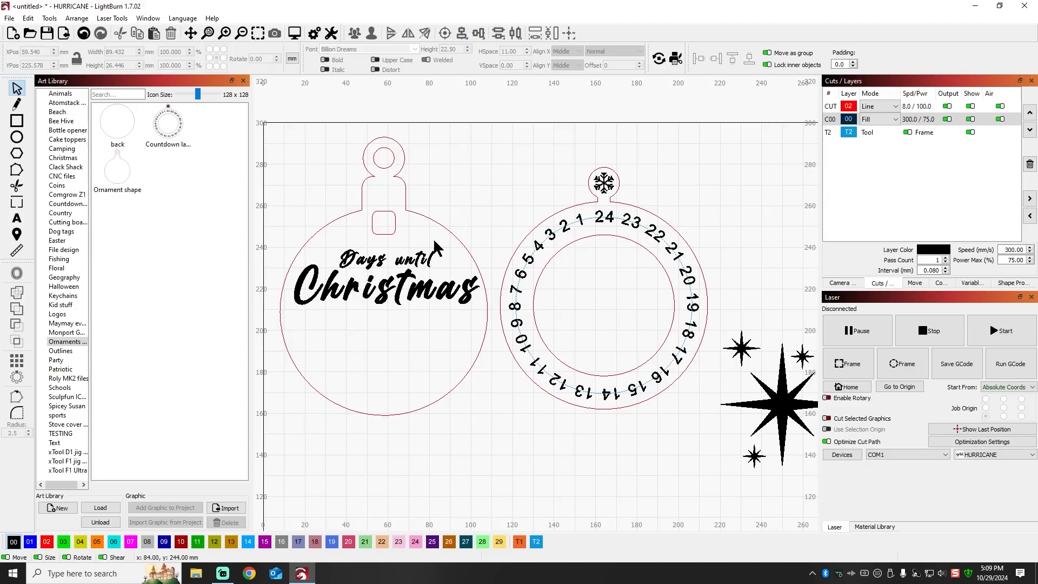
Set the "Days until" text height to 12.5 mm
{"action": "left_click", "coordinate": [375, 261]}
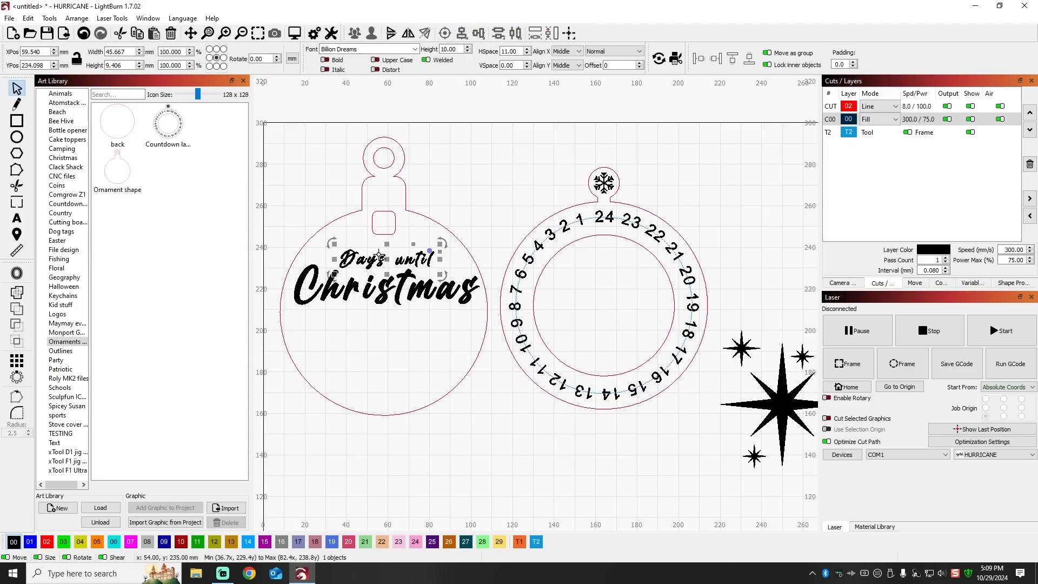
{"action": "left_click", "coordinate": [468, 48]}
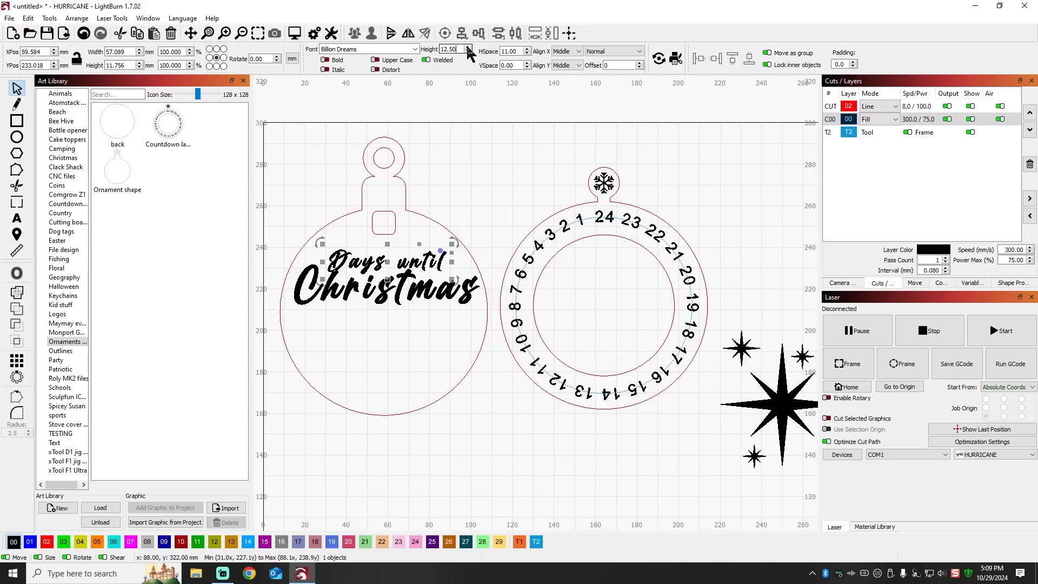
{"action": "left_click", "coordinate": [458, 162]}
Group the "Days until" and "Christmas" texts into one object
{"action": "left_click", "coordinate": [428, 265]}
{"action": "left_click", "coordinate": [425, 293], "text": "shift"}
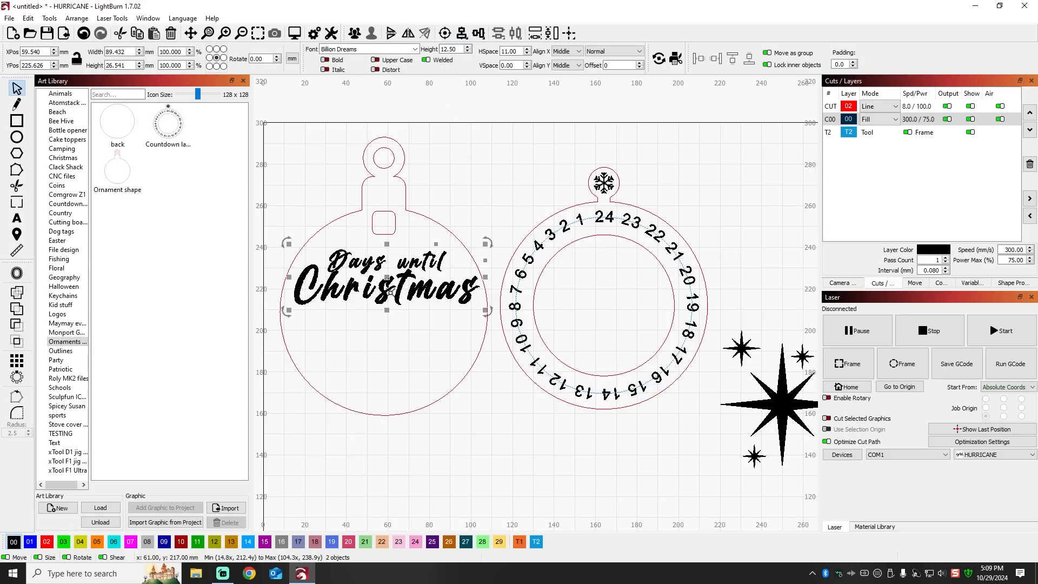
{"action": "right_click", "coordinate": [389, 279]}
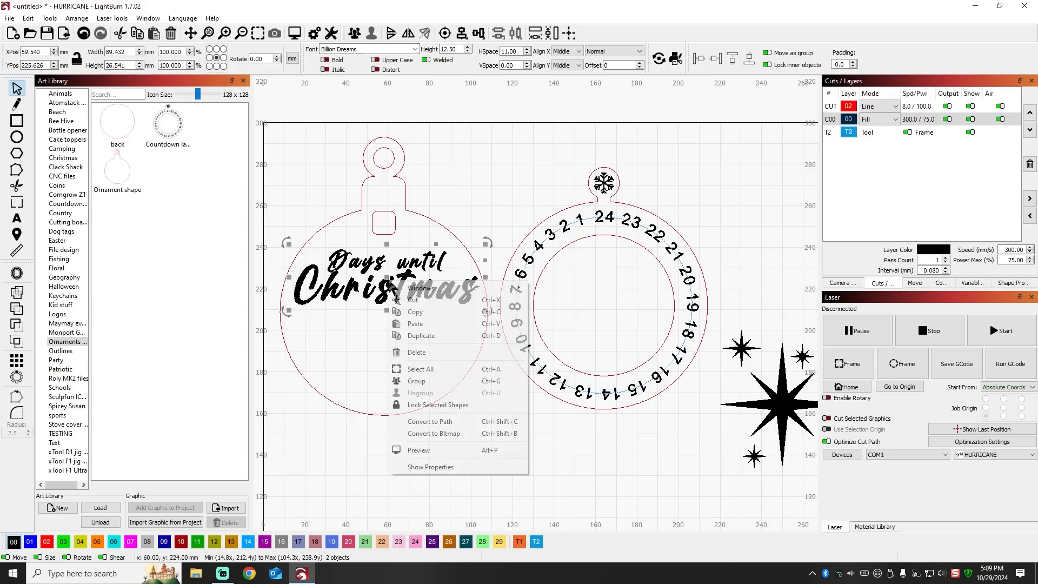
{"action": "left_click", "coordinate": [422, 384]}
{"action": "left_click", "coordinate": [483, 224]}
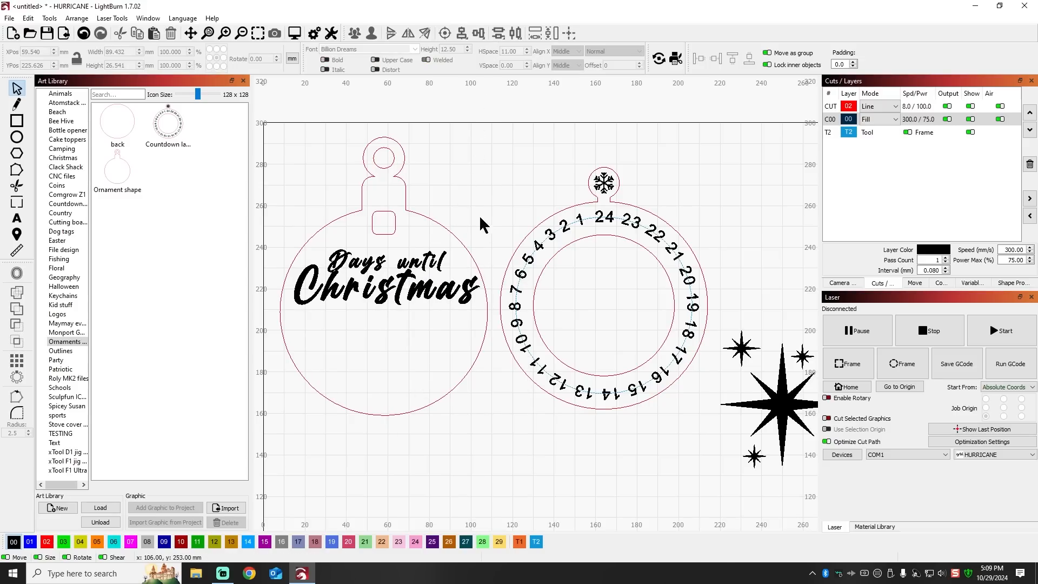
Align the grouped text to the ornament shape's vertical centerline
{"action": "left_click", "coordinate": [438, 223]}
{"action": "left_click", "coordinate": [514, 177]}
{"action": "left_click", "coordinate": [429, 257]}
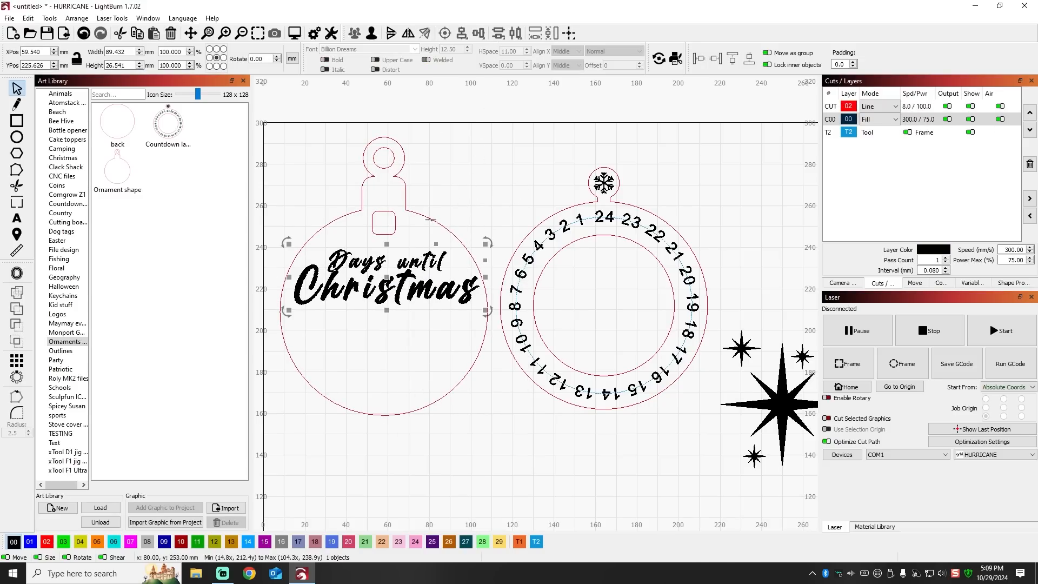
{"action": "left_click", "coordinate": [424, 216], "text": "shift"}
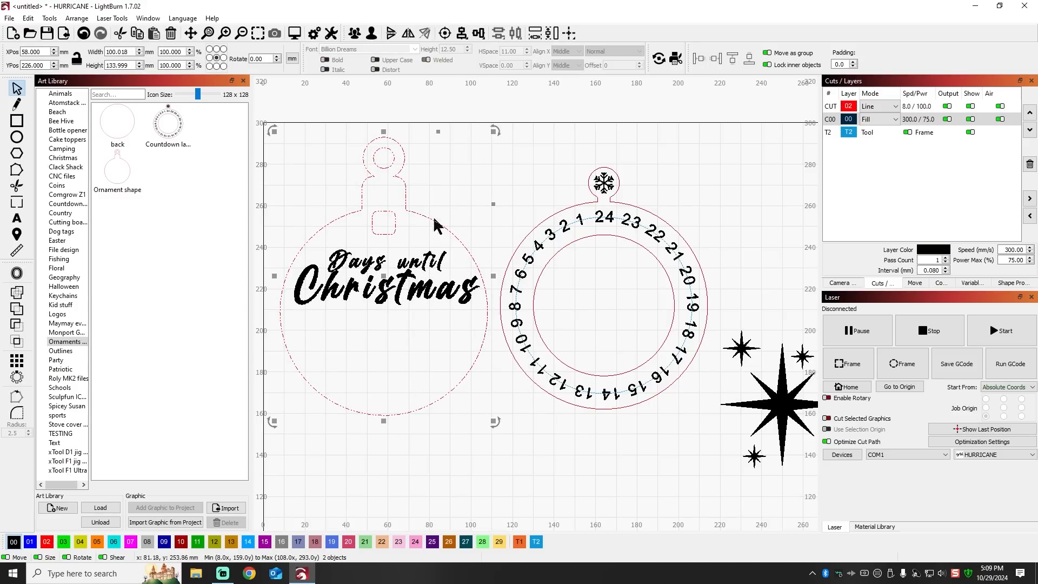
{"action": "left_click", "coordinate": [462, 32]}
{"action": "left_click", "coordinate": [488, 50]}
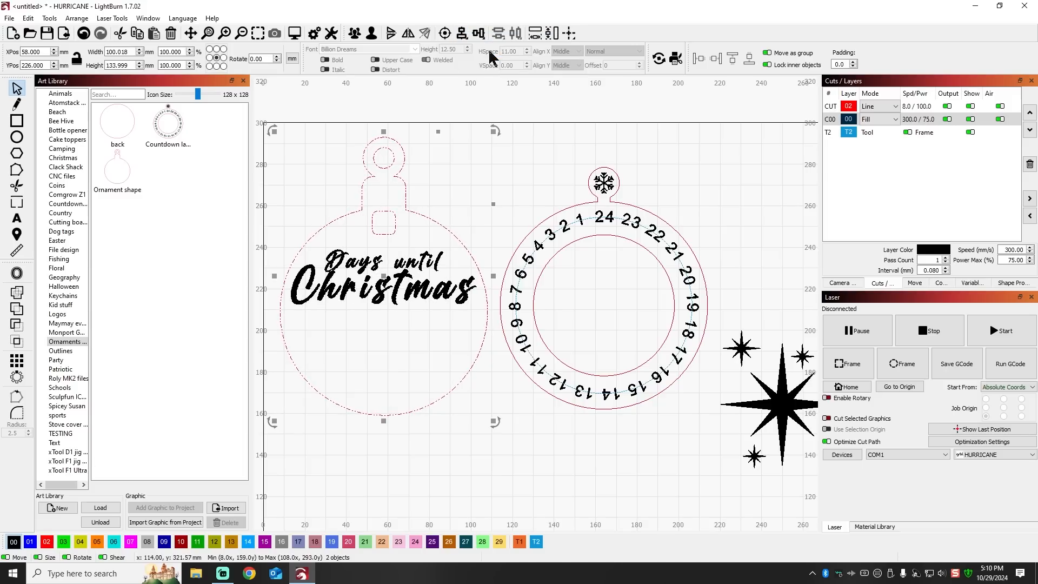
{"action": "left_click", "coordinate": [532, 150]}
Move the starburst onto the ornament below the start of "Christmas", shrunk to about 26 × 29 mm at X 30, Y 193 mm
{"action": "left_click", "coordinate": [793, 408]}
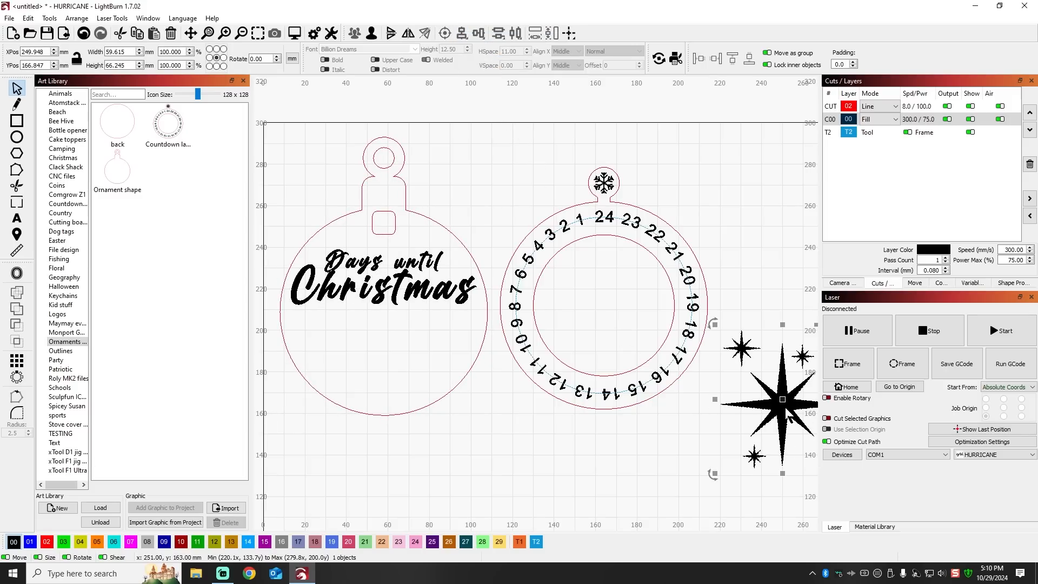
{"action": "left_click_drag", "start_coordinate": [783, 400], "coordinate": [387, 348]}
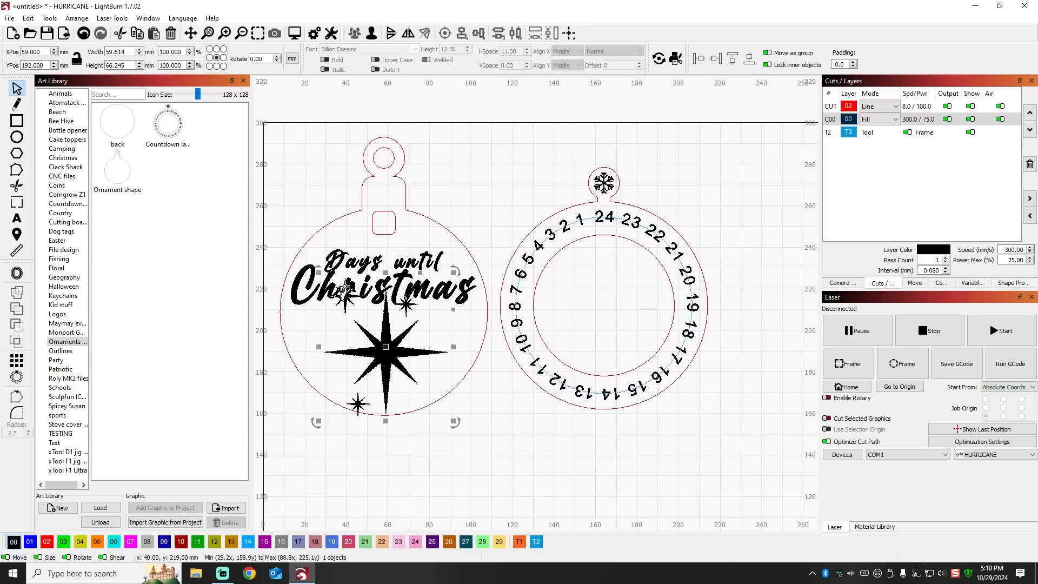
{"action": "left_click_drag", "start_coordinate": [319, 272], "coordinate": [330, 348]}
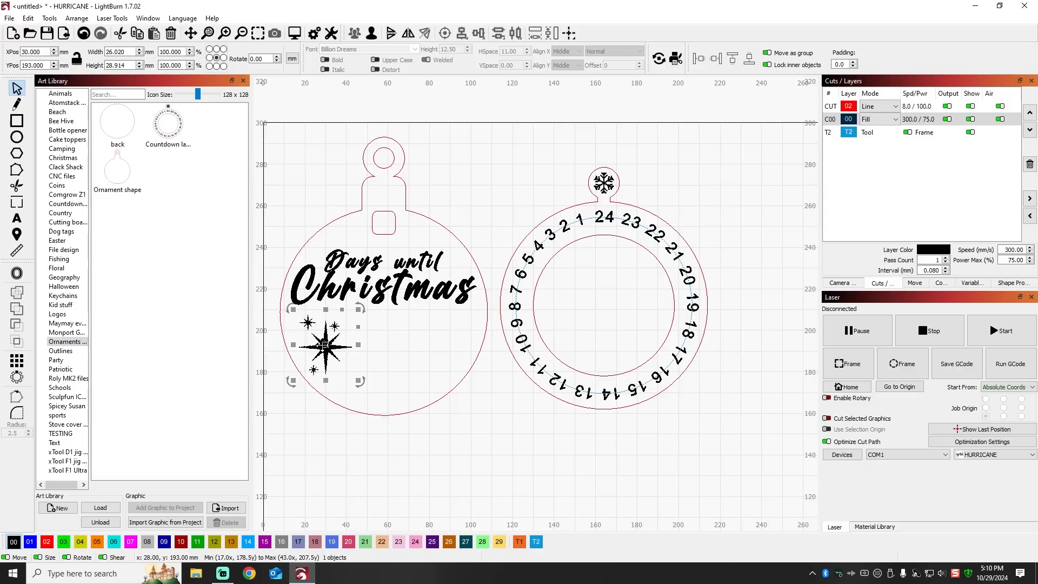
Duplicate the starburst and place the copy on the ornament's other side at X 76, Y 190 mm
{"action": "right_click", "coordinate": [324, 344]}
{"action": "left_click", "coordinate": [352, 402]}
{"action": "left_click_drag", "start_coordinate": [329, 345], "coordinate": [425, 352]}
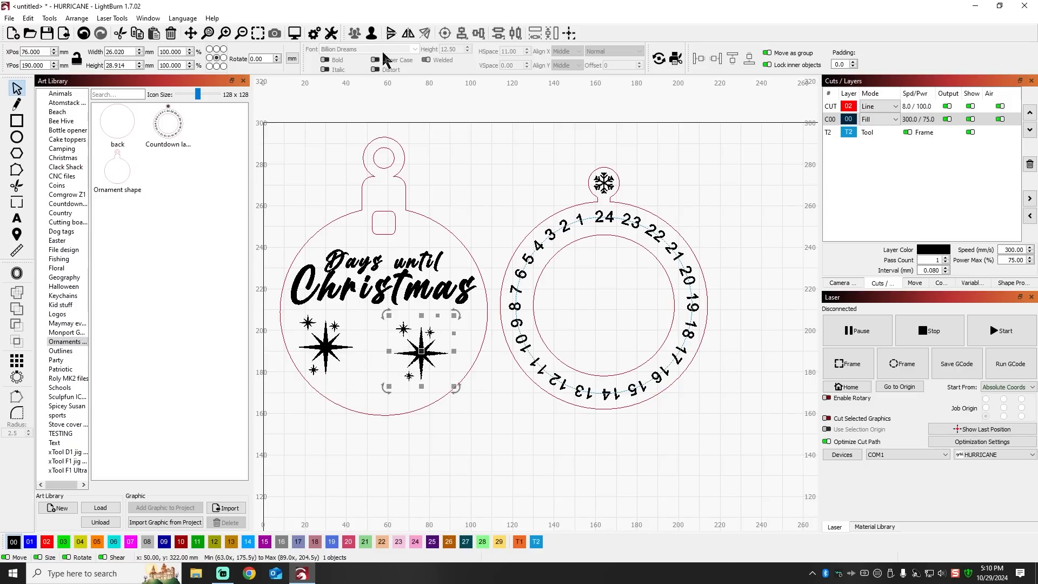
Flip the starburst copy vertically, shrink it to about 18 × 20 mm and move it to X 68, Y 175 mm
{"action": "left_click", "coordinate": [409, 35]}
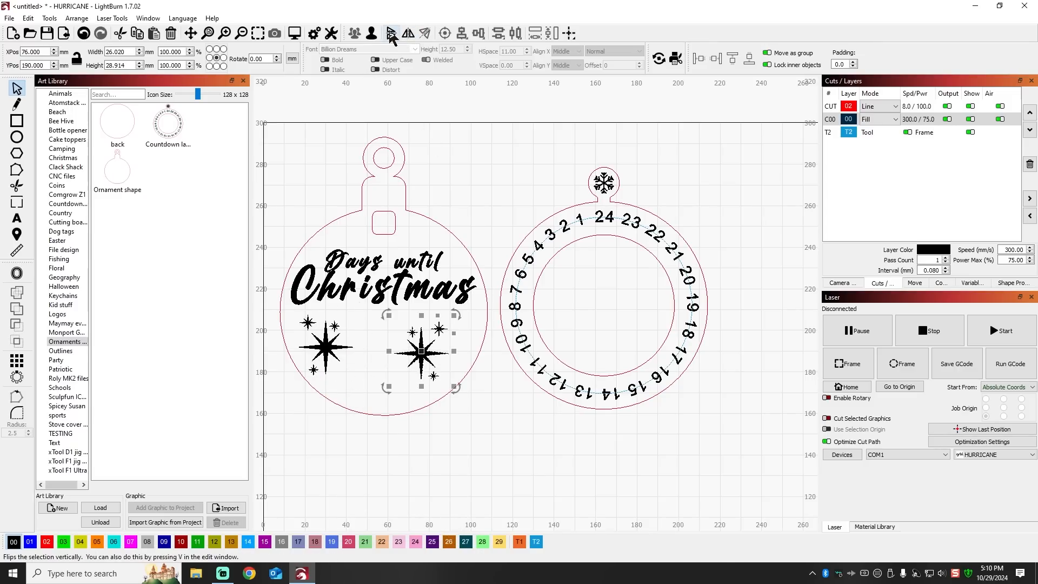
{"action": "left_click", "coordinate": [391, 35]}
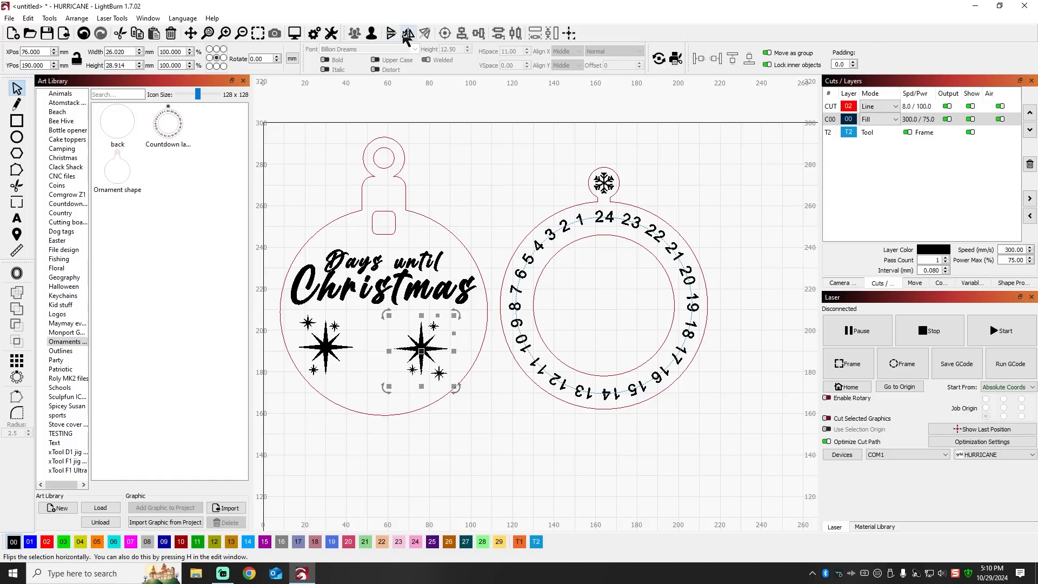
{"action": "left_click", "coordinate": [408, 35]}
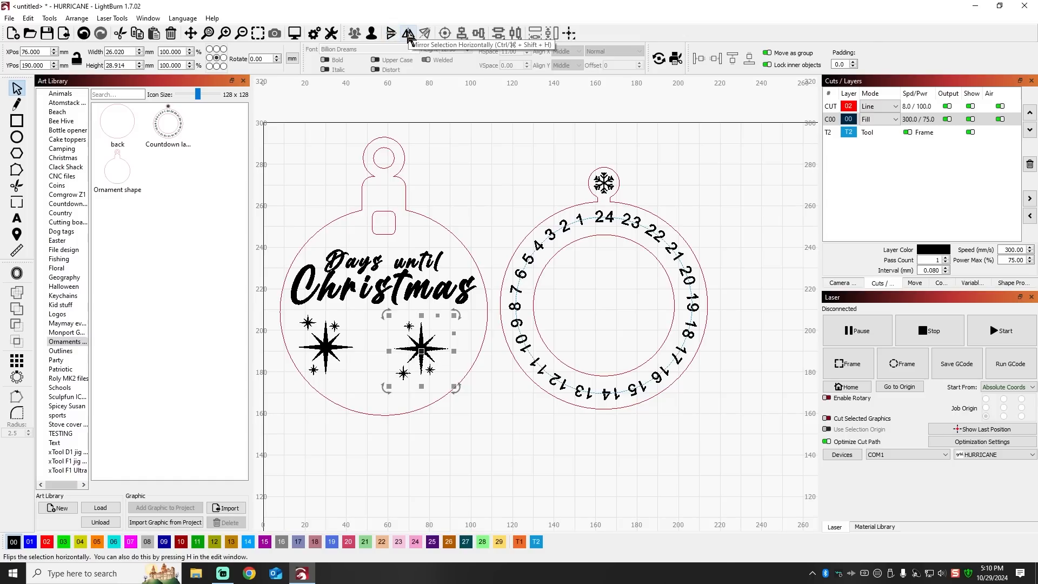
{"action": "left_click_drag", "start_coordinate": [391, 315], "coordinate": [411, 394]}
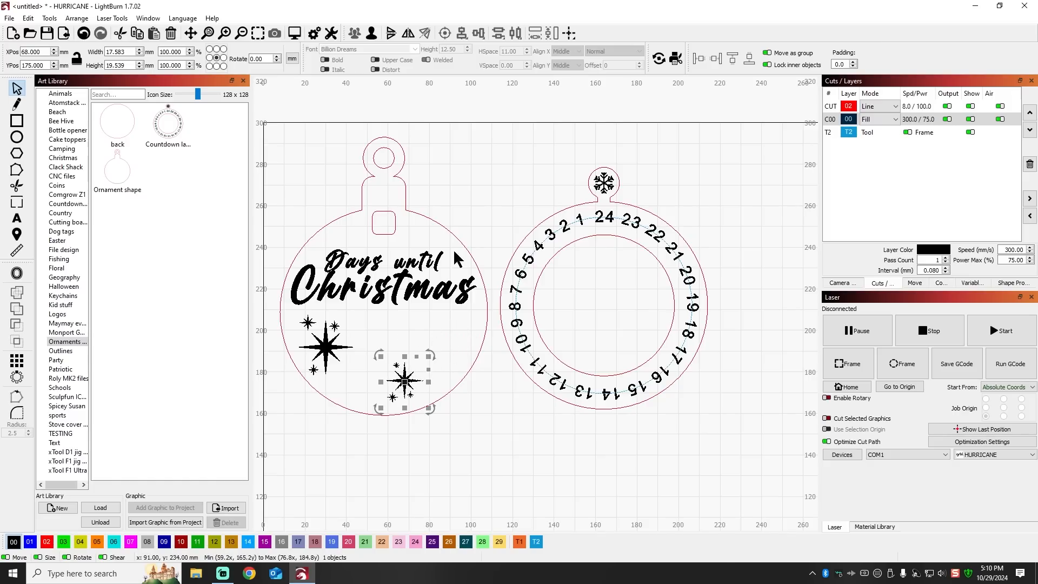
{"action": "left_click", "coordinate": [481, 149]}
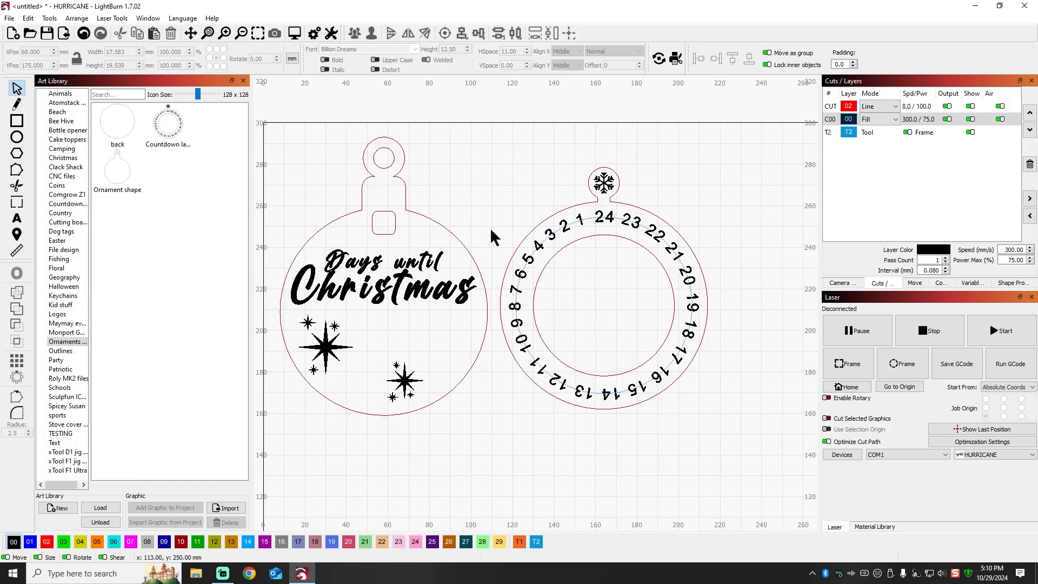
Save the whole ornament front to the Ornaments art library as "Countdown layer 3"
{"action": "scroll", "coordinate": [490, 227], "scroll_direction": "down", "scroll_amount": 3}
{"action": "left_click_drag", "start_coordinate": [322, 159], "coordinate": [494, 408]}
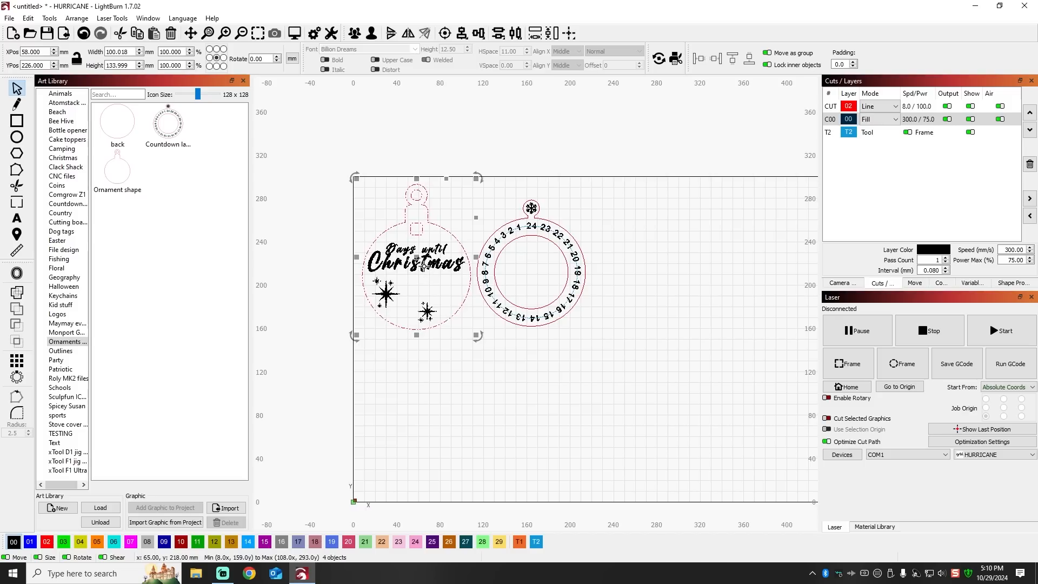
{"action": "left_click", "coordinate": [166, 522]}
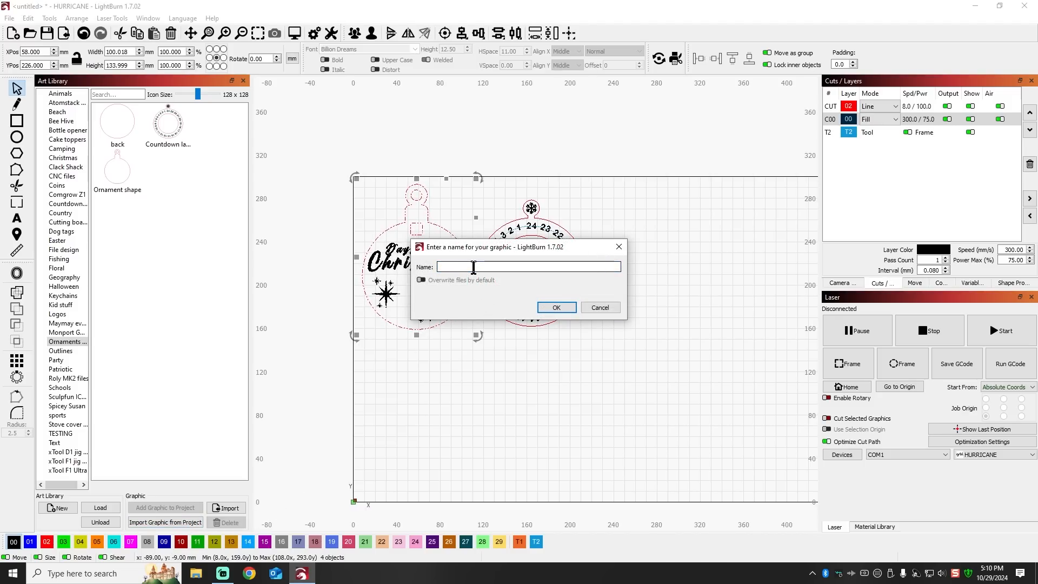
{"action": "type", "text": "Countdown layer 3"}
{"action": "left_click", "coordinate": [559, 307]}
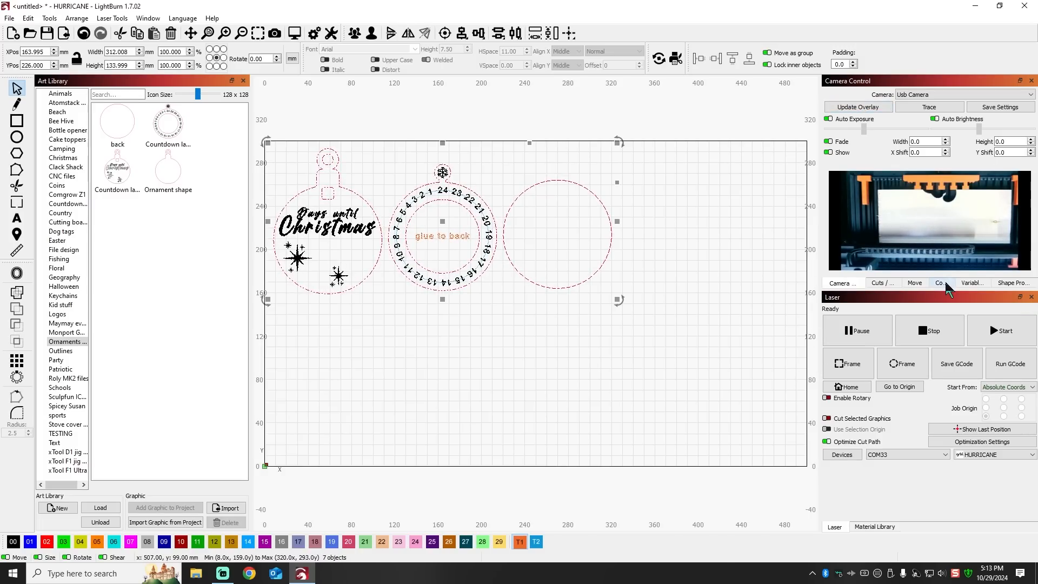
Send the laser head to the saved PARK position and return to the layer settings
{"action": "left_click", "coordinate": [914, 282]}
{"action": "left_click", "coordinate": [923, 130]}
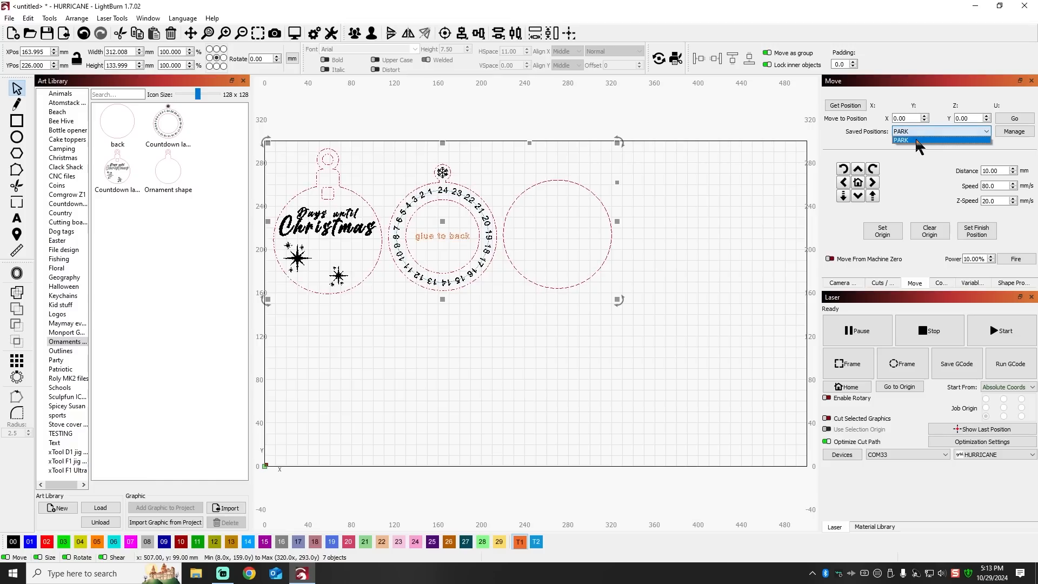
{"action": "left_click", "coordinate": [923, 141]}
{"action": "left_click", "coordinate": [881, 283]}
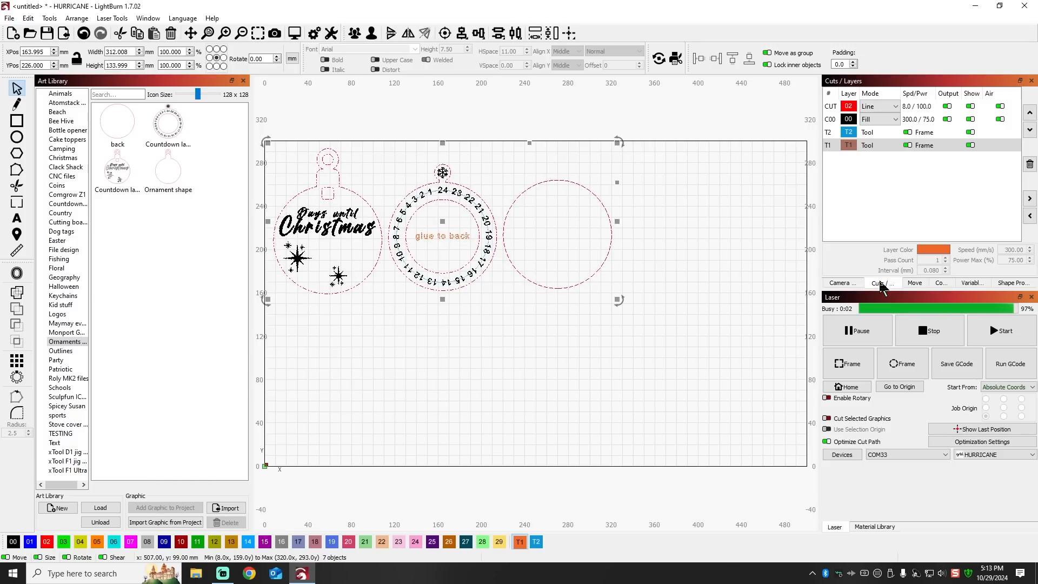
Update the camera overlay and move all the ornament parts onto the material at X 247, Y 229 mm
{"action": "left_click", "coordinate": [843, 283]}
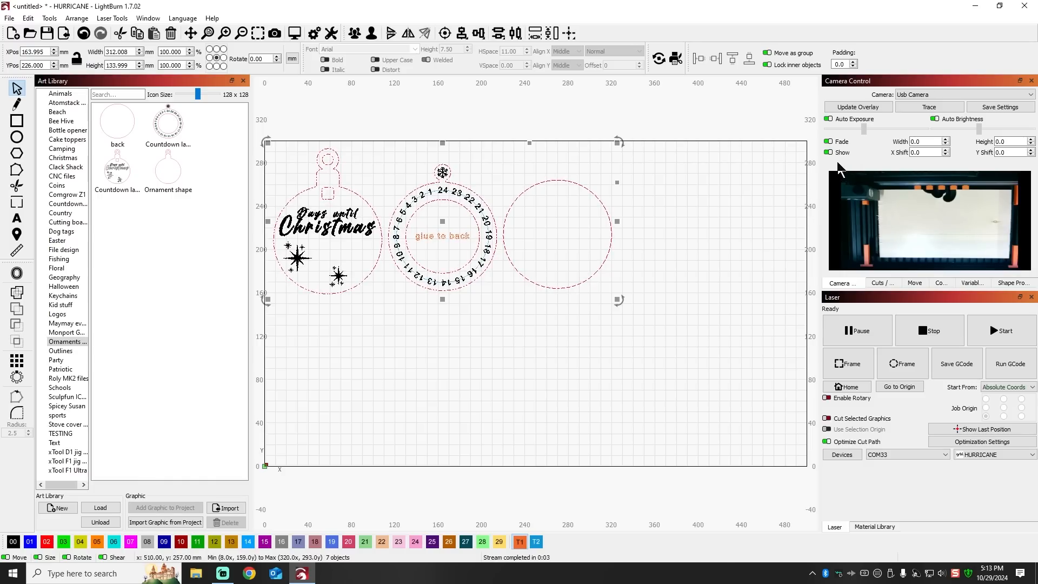
{"action": "left_click", "coordinate": [860, 108]}
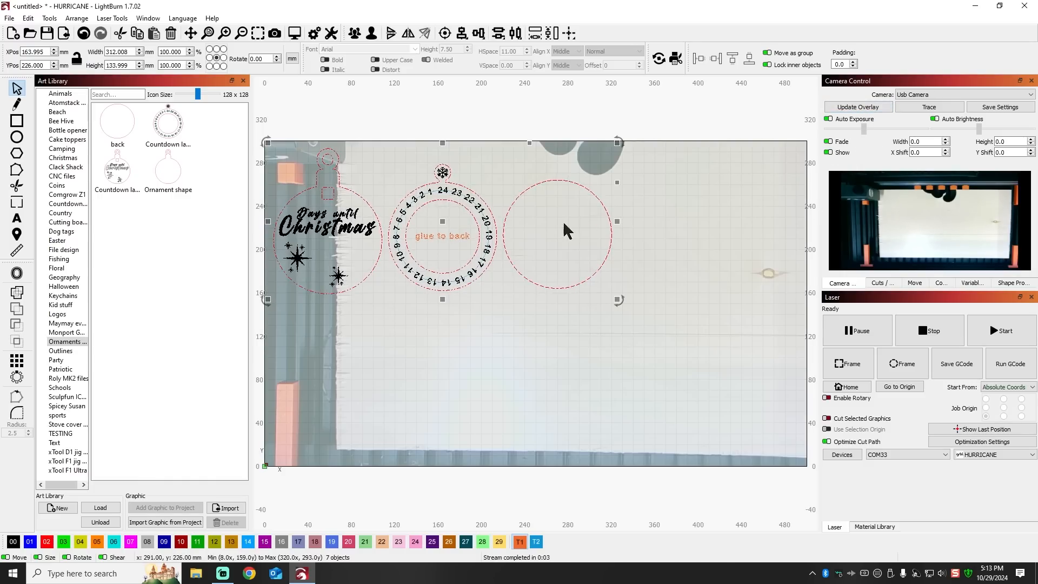
{"action": "left_click_drag", "start_coordinate": [443, 221], "coordinate": [533, 219]}
{"action": "left_click", "coordinate": [622, 337]}
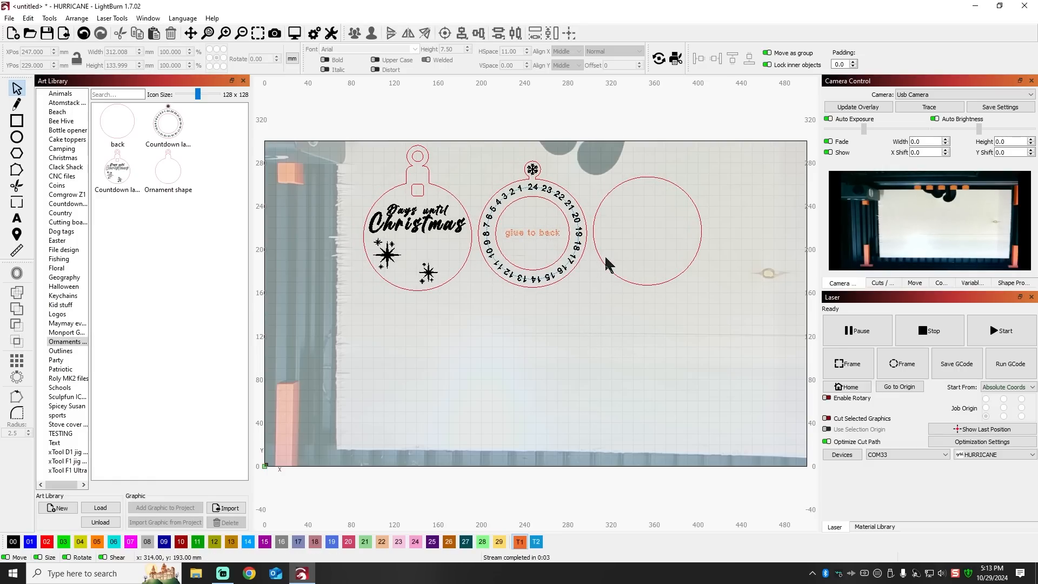
Set the CUT layer's speed to 7 mm/sec and sort the layers so cuts run last
{"action": "left_click", "coordinate": [881, 282]}
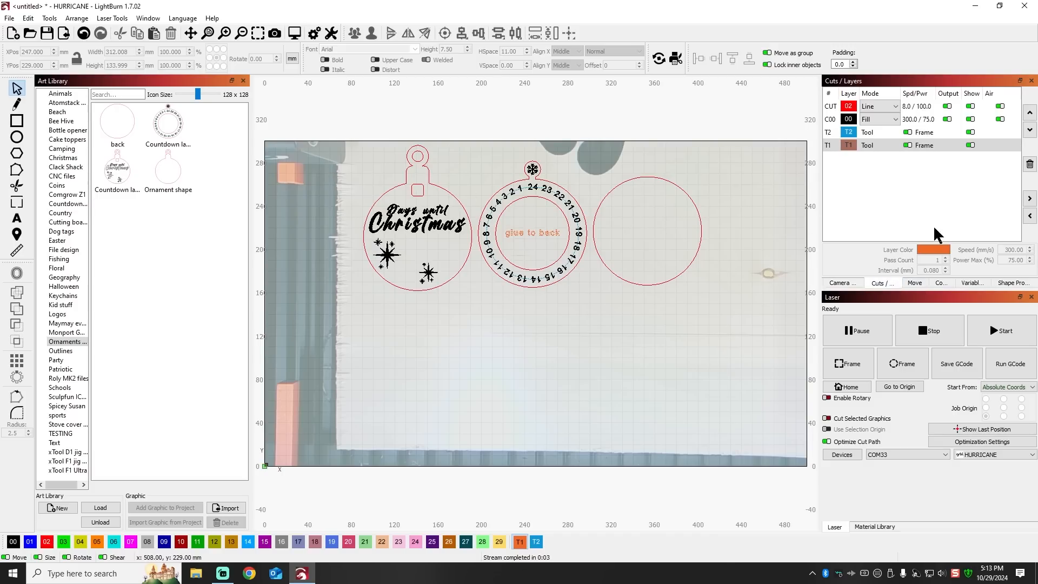
{"action": "double_click", "coordinate": [919, 111]}
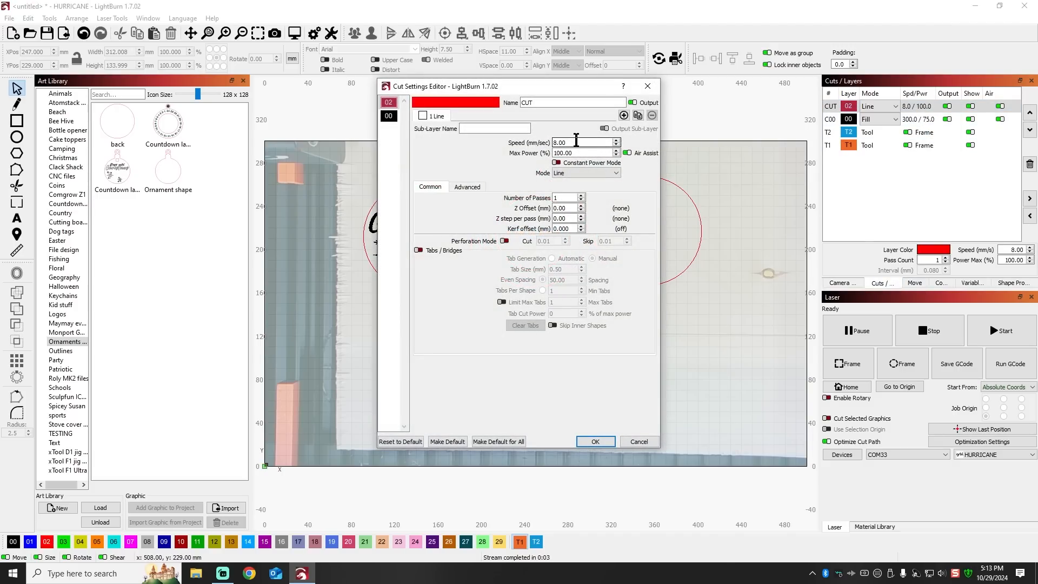
{"action": "left_click_drag", "start_coordinate": [576, 142], "coordinate": [545, 145]}
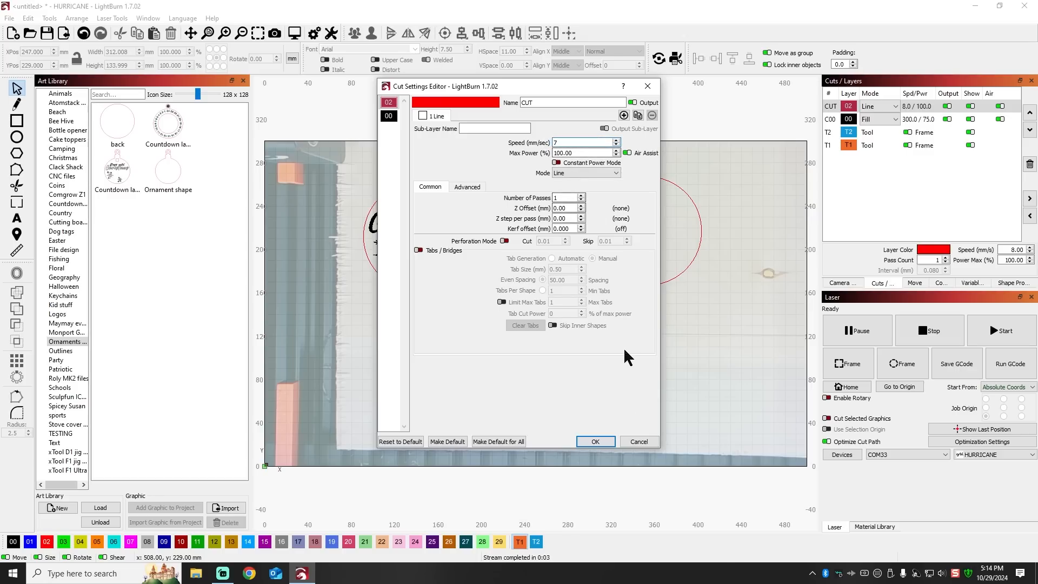
{"action": "left_click", "coordinate": [595, 442]}
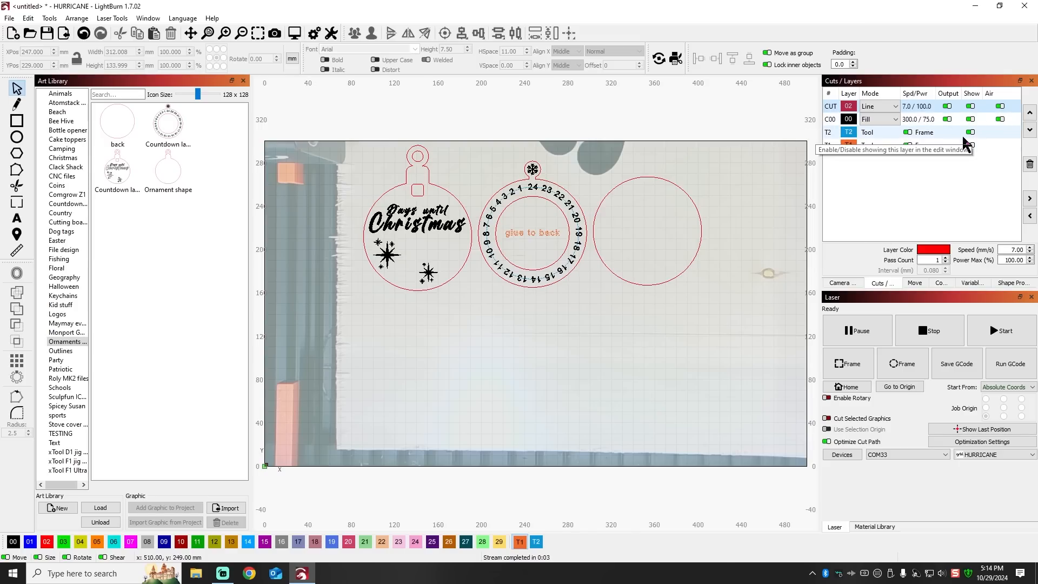
{"action": "right_click", "coordinate": [829, 98]}
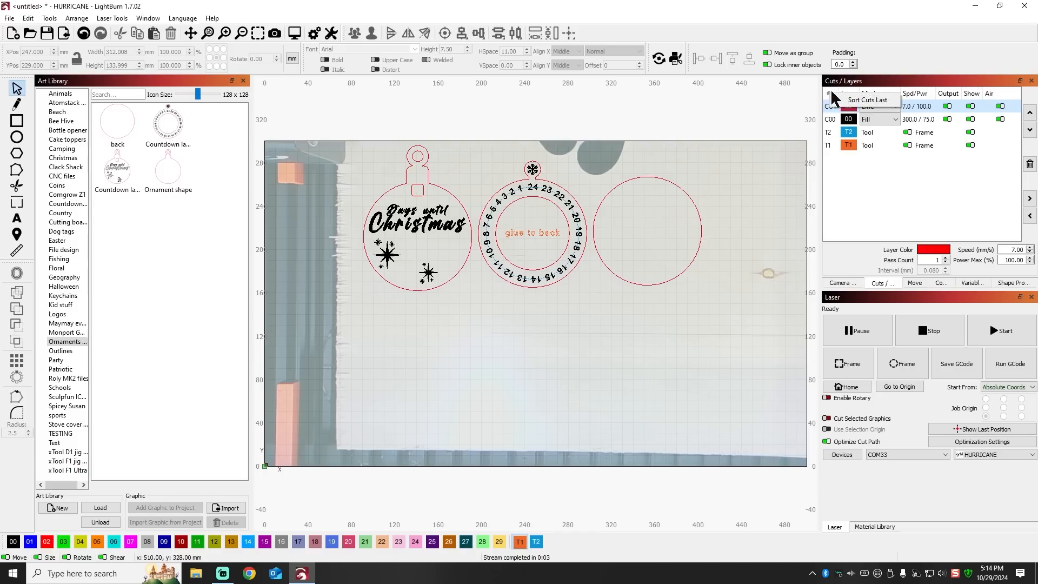
{"action": "left_click", "coordinate": [865, 100]}
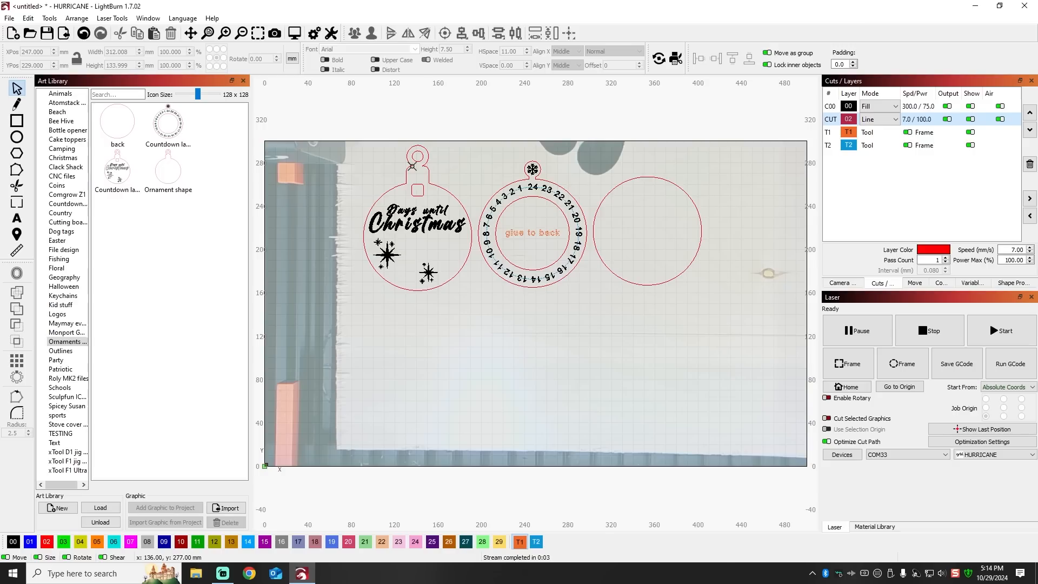
Move the number-ring part closer to the ornament front, to X 243 mm
{"action": "left_click", "coordinate": [516, 182]}
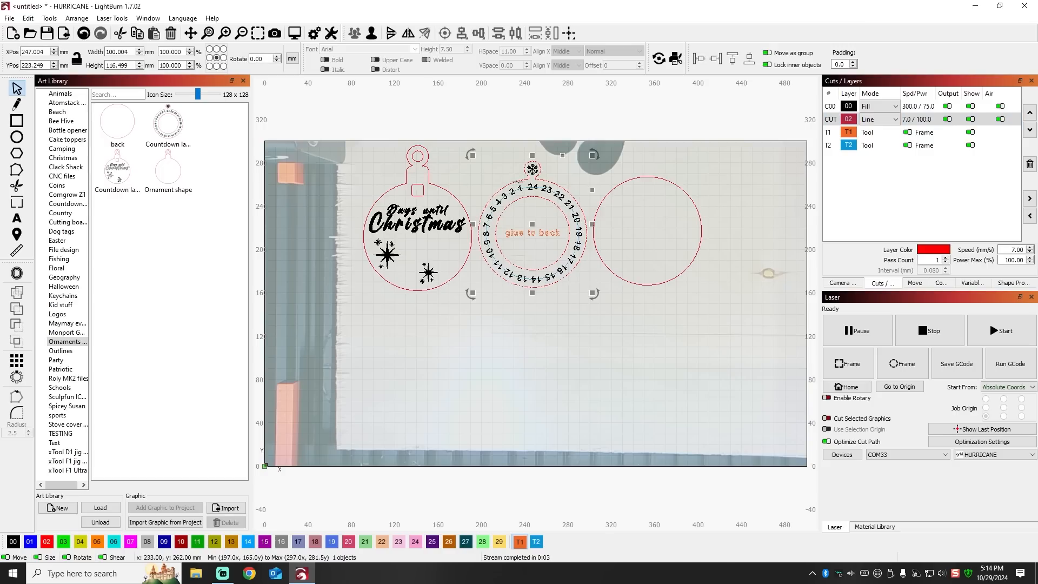
{"action": "left_click_drag", "start_coordinate": [532, 224], "coordinate": [529, 224]}
{"action": "key", "text": "ctrl+Left"}
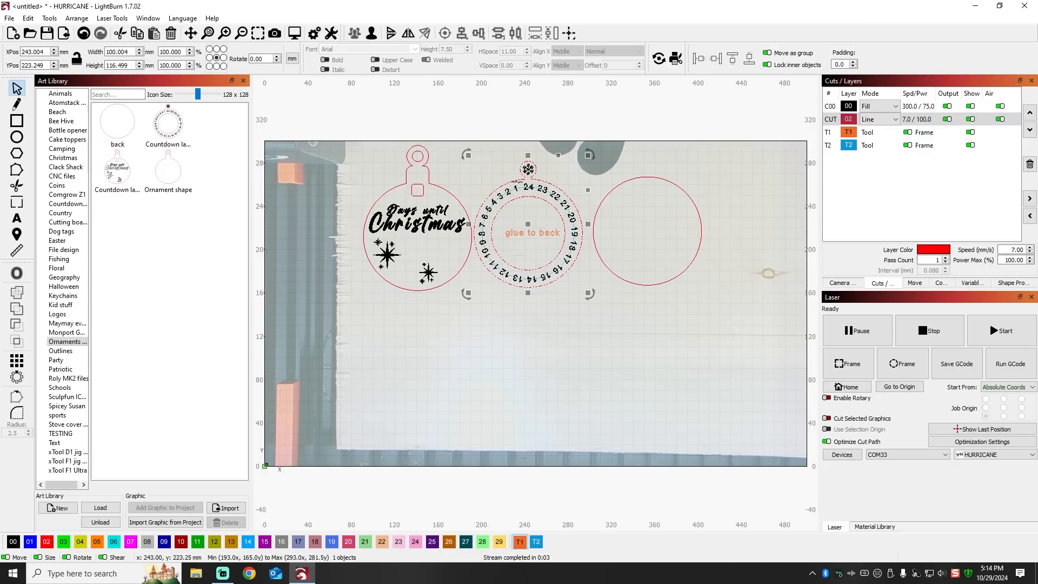
Nudge the blank back circle up and closer to the number ring, to X 346, Y 223 mm
{"action": "left_click", "coordinate": [670, 176]}
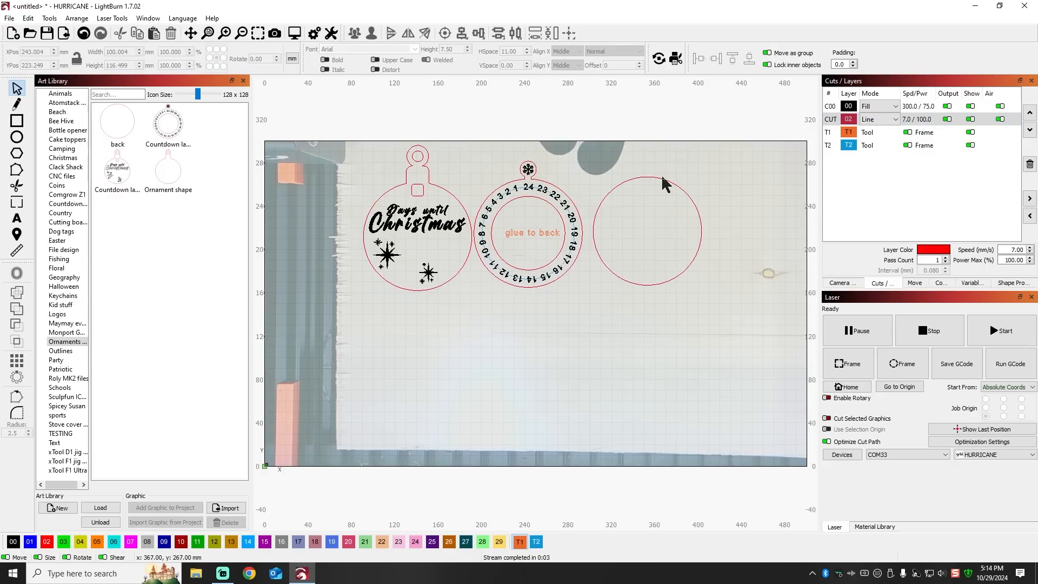
{"action": "left_click", "coordinate": [661, 178]}
{"action": "key", "text": "Up"}
{"action": "key", "text": "Up"}
{"action": "key", "text": "Up"}
{"action": "key", "text": "Up"}
{"action": "key", "text": "Up"}
{"action": "key", "text": "Up"}
{"action": "key", "text": "Up"}
{"action": "key", "text": "Up"}
{"action": "key", "text": "Up"}
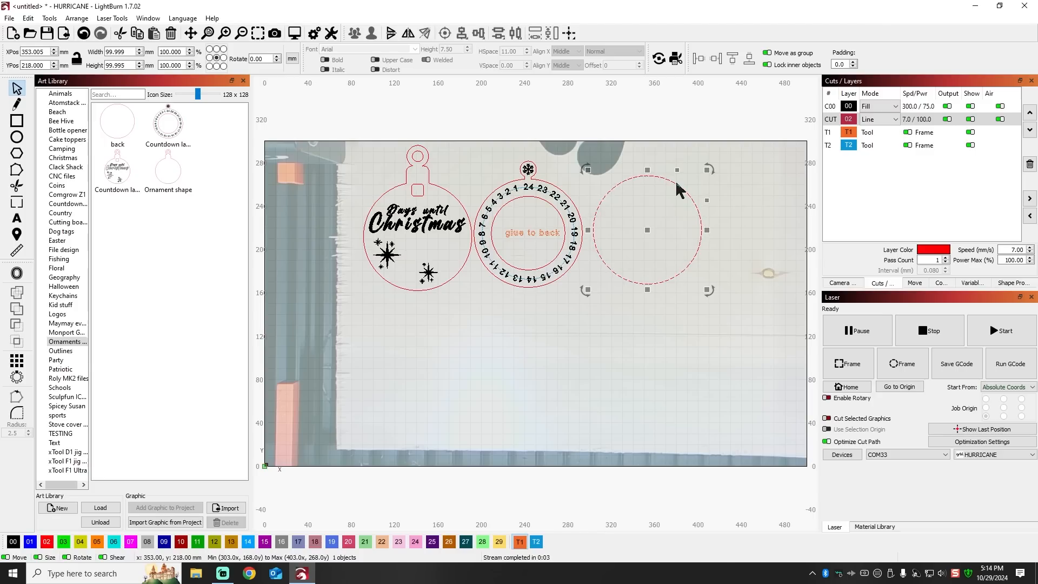
{"action": "key", "text": "Left"}
{"action": "key", "text": "Left"}
{"action": "key", "text": "Left"}
{"action": "key", "text": "Left"}
{"action": "key", "text": "Left"}
{"action": "key", "text": "Left"}
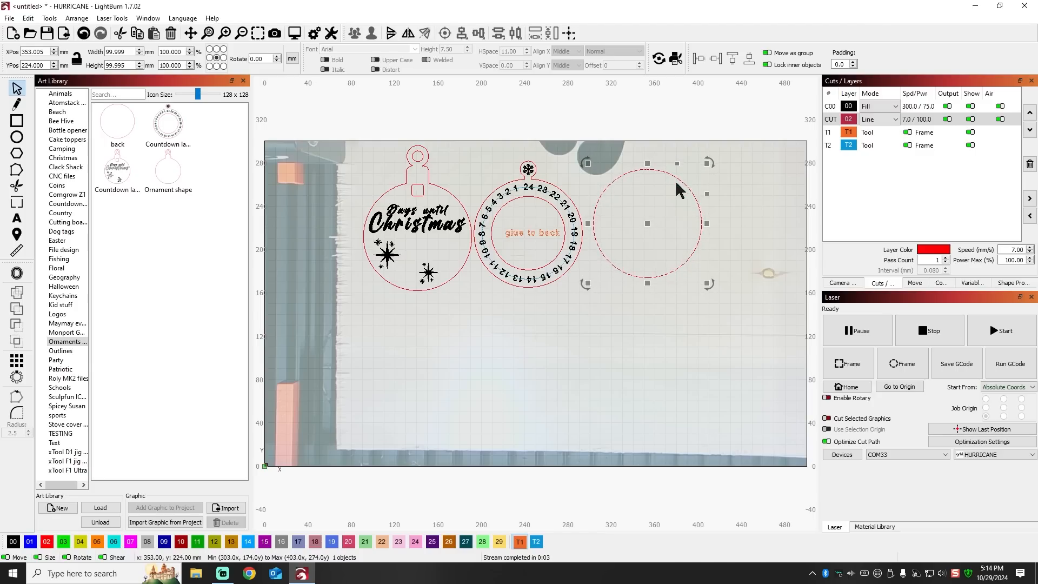
{"action": "key", "text": "Down"}
{"action": "key", "text": "Down"}
{"action": "key", "text": "Down"}
{"action": "key", "text": "Left"}
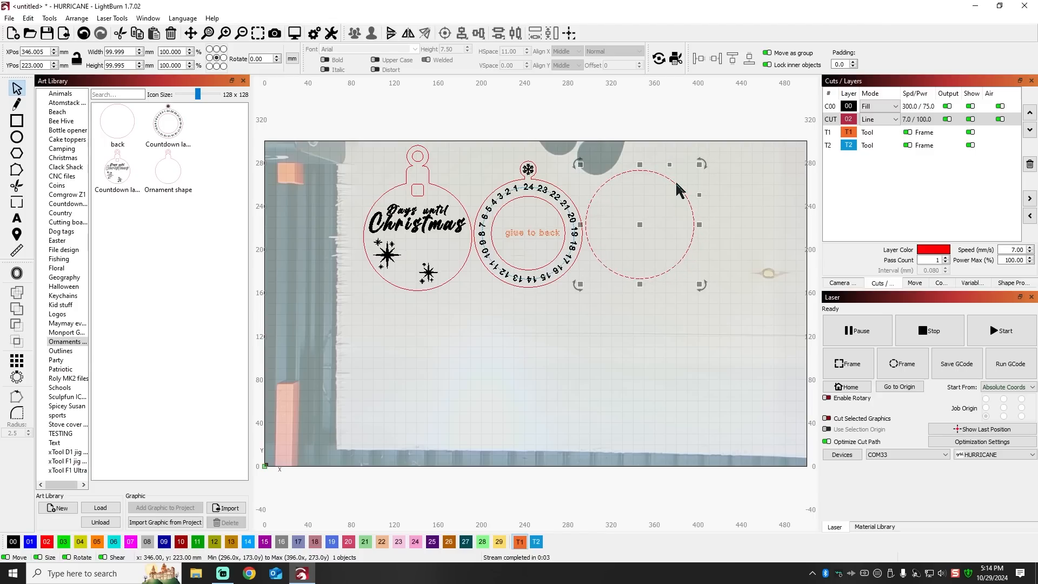
{"action": "key", "text": "Escape"}
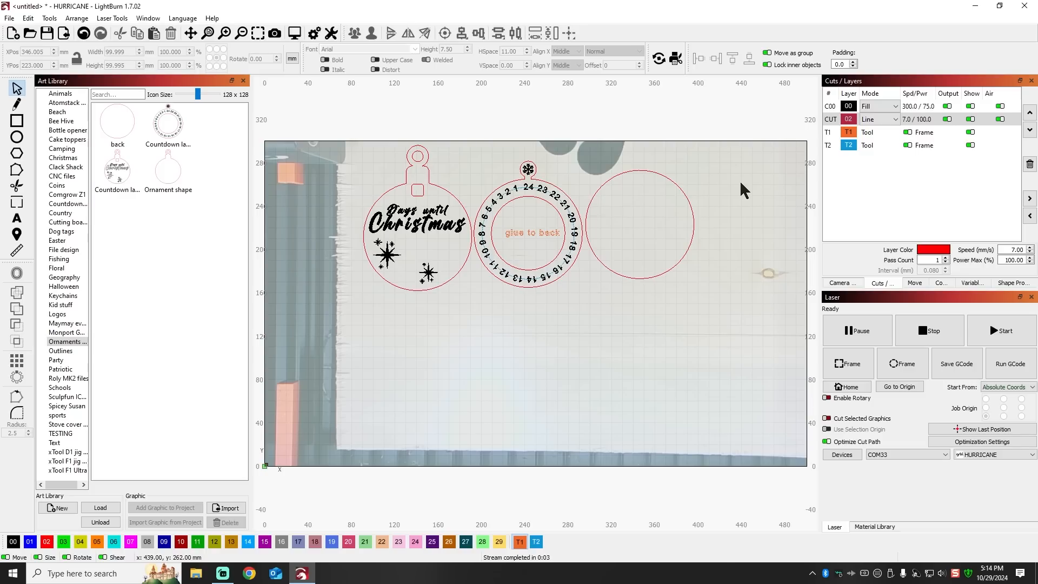
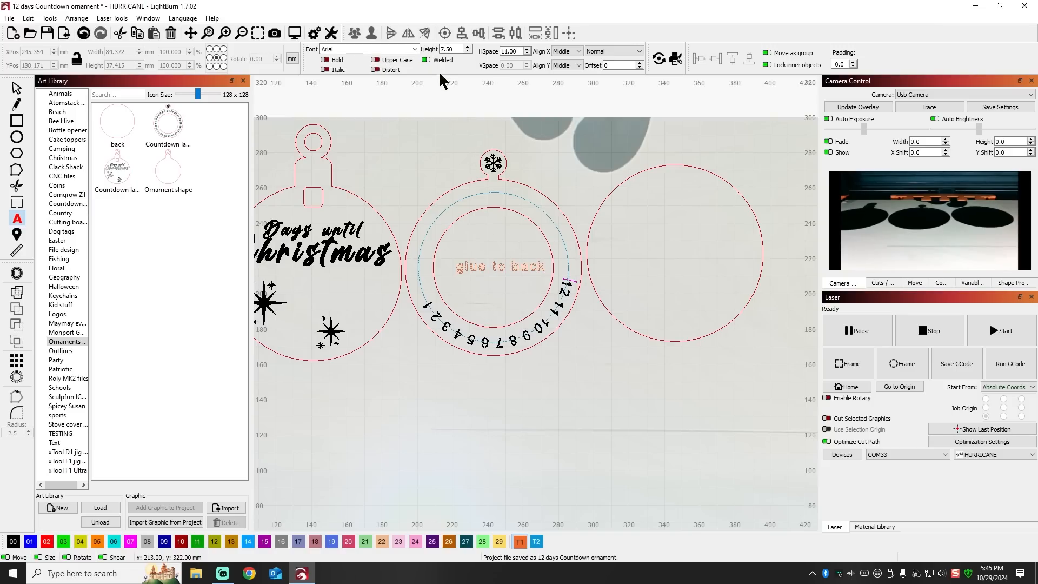
Enlarge the 12-day countdown numbers on the ring by setting their text height to 18 mm
{"action": "left_click", "coordinate": [468, 47]}
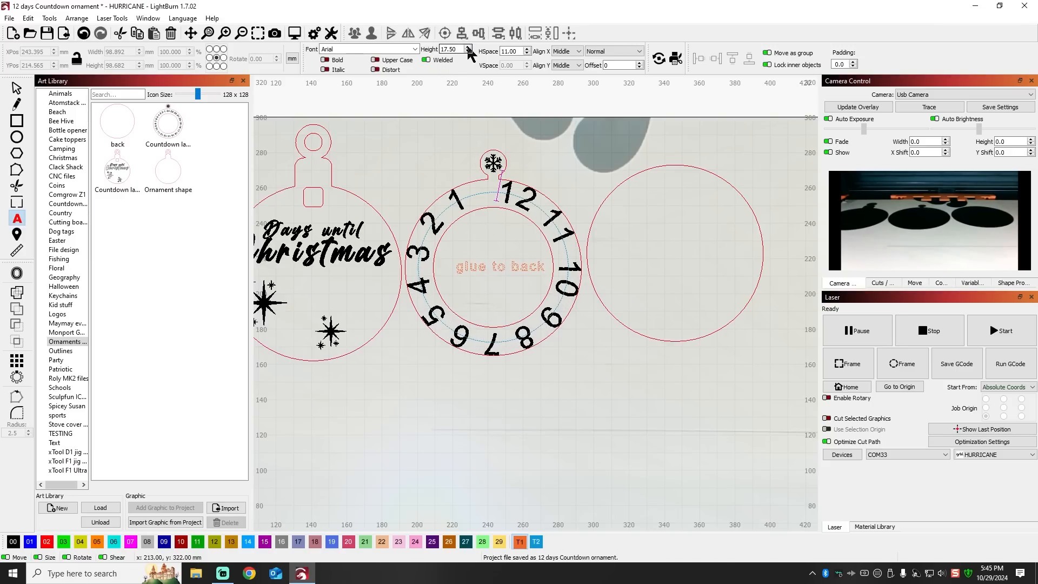
{"action": "left_click", "coordinate": [468, 48]}
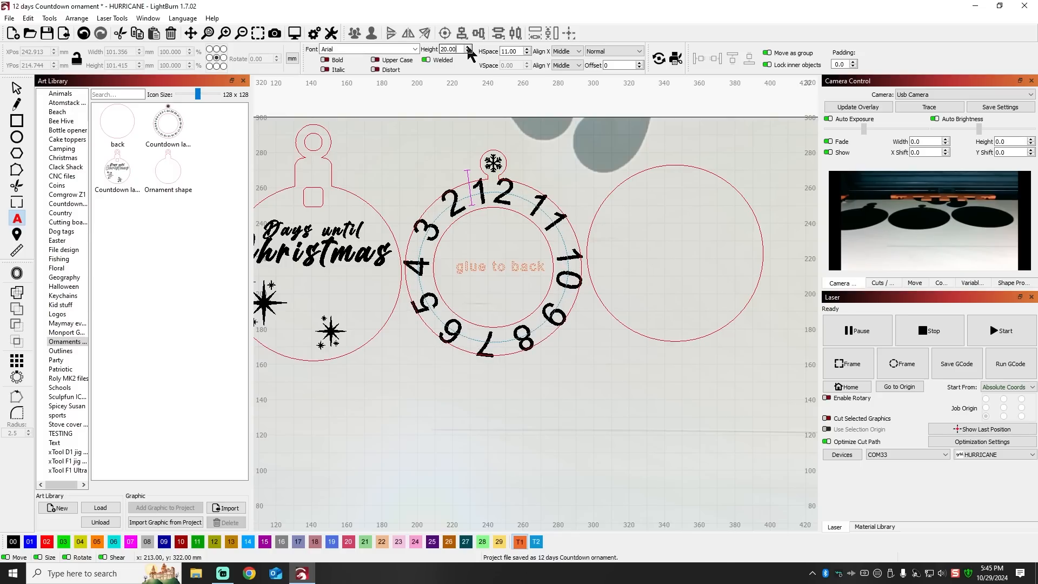
{"action": "left_click_drag", "start_coordinate": [457, 50], "coordinate": [434, 49]}
{"action": "type", "text": "19"}
{"action": "key", "text": "Return"}
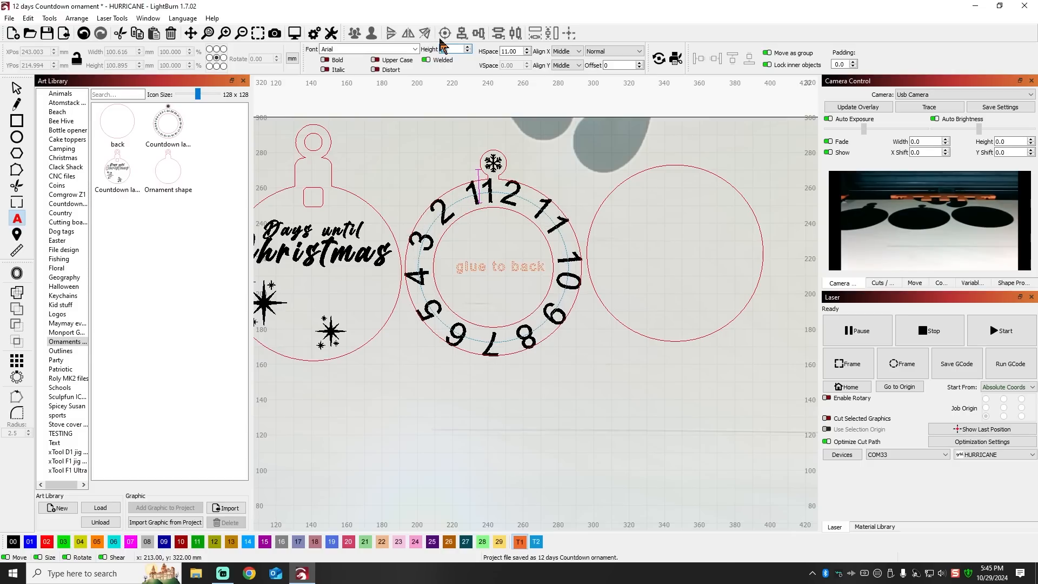
{"action": "left_click_drag", "start_coordinate": [457, 48], "coordinate": [425, 47]}
{"action": "key", "text": "Return"}
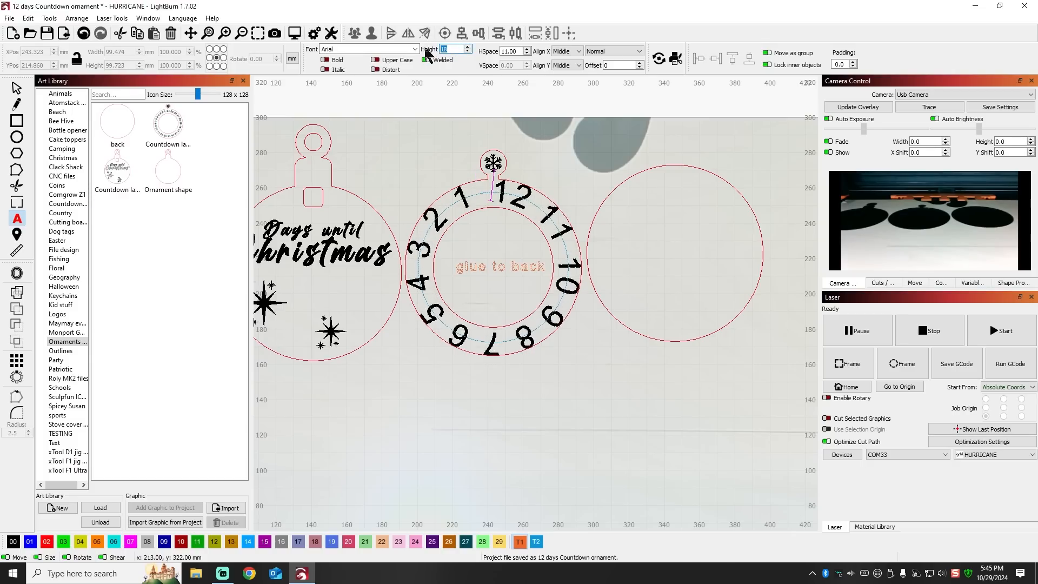
{"action": "left_click", "coordinate": [523, 156]}
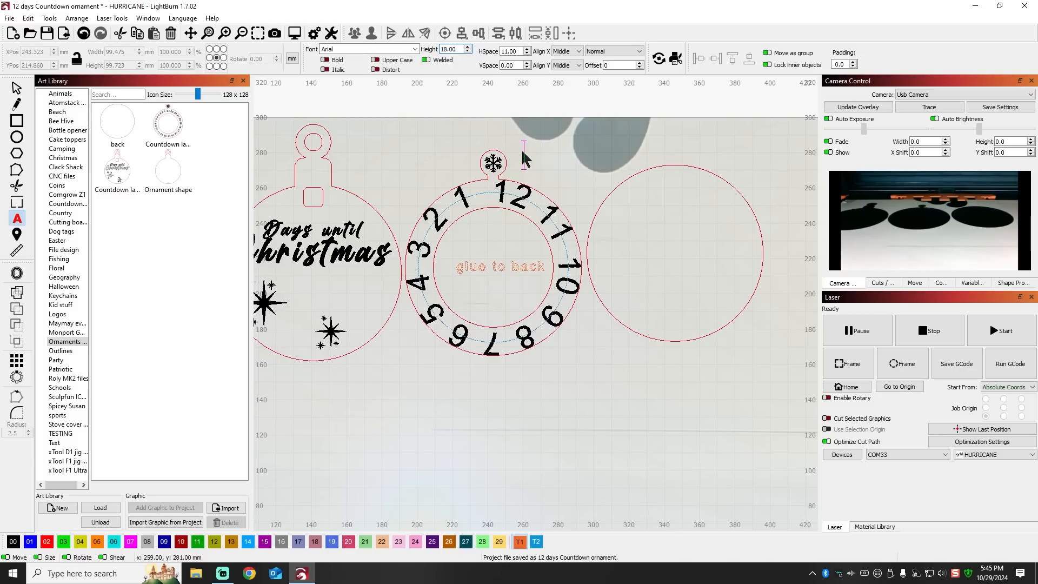
{"action": "key", "text": "Escape"}
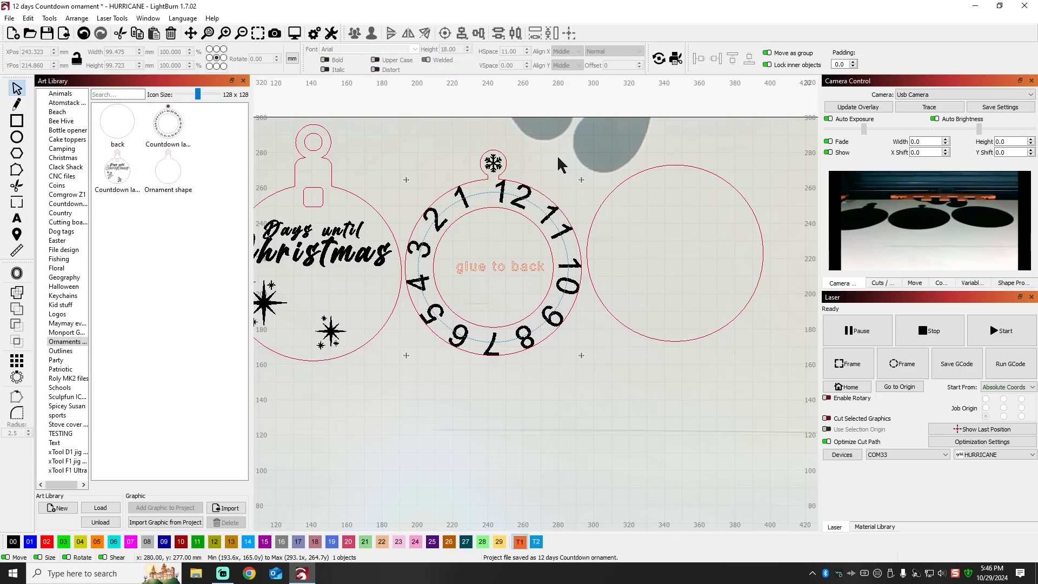
{"action": "left_click", "coordinate": [558, 157]}
Resize the circular guide path under the numbers to 75 mm wide with its aspect ratio locked
{"action": "left_click", "coordinate": [532, 203]}
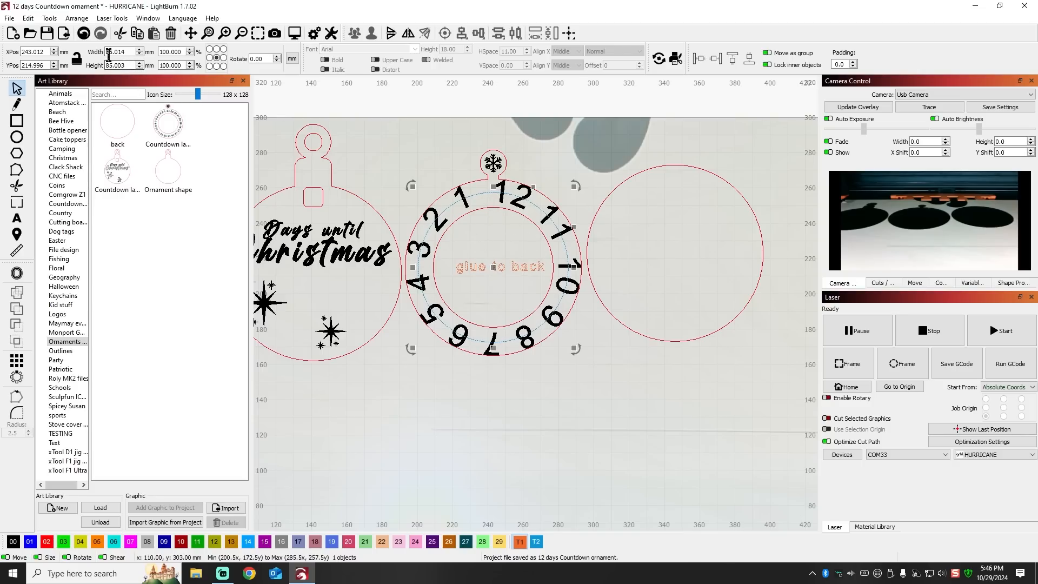
{"action": "left_click", "coordinate": [73, 58]}
{"action": "left_click_drag", "start_coordinate": [129, 52], "coordinate": [112, 52]}
{"action": "double_click", "coordinate": [124, 51]}
{"action": "left_click", "coordinate": [131, 66]}
{"action": "left_click", "coordinate": [77, 60]}
{"action": "left_click", "coordinate": [120, 52]}
{"action": "type", "text": "75"}
{"action": "key", "text": "Return"}
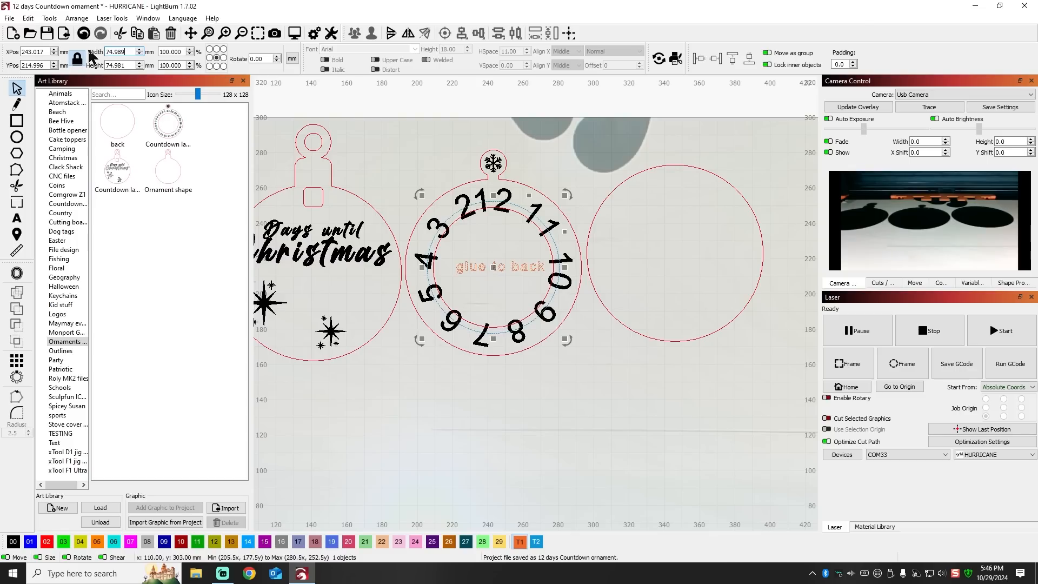
{"action": "left_click", "coordinate": [508, 148]}
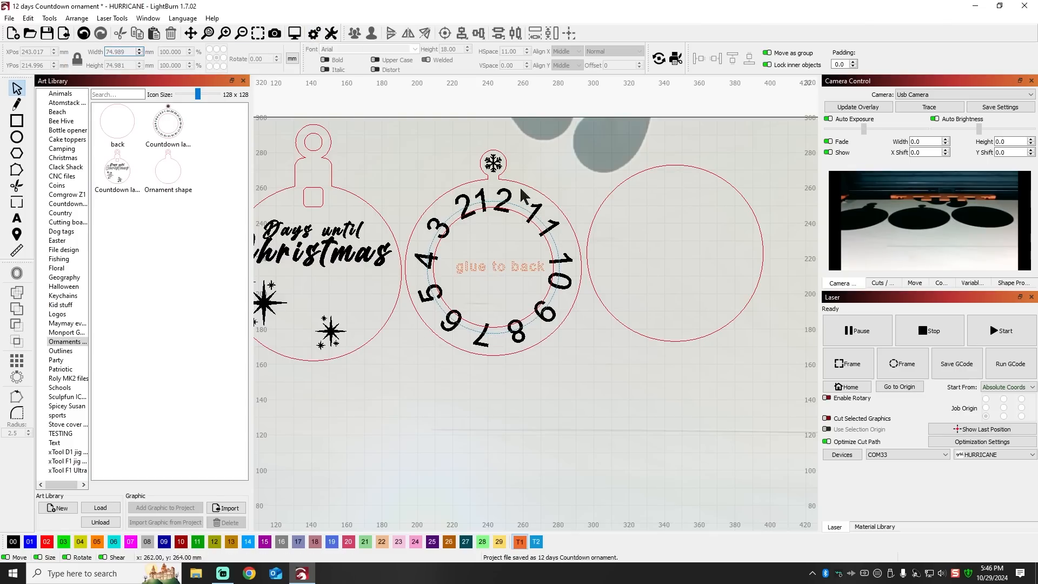
Set the countdown numbers' text height to 15.5 mm and their horizontal spacing to 13
{"action": "left_click", "coordinate": [511, 195]}
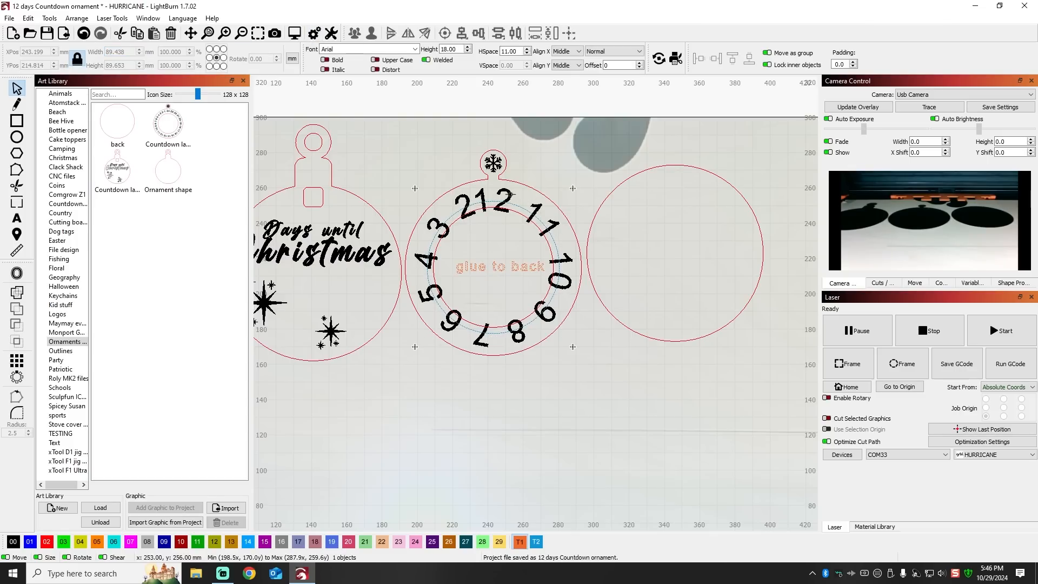
{"action": "left_click", "coordinate": [468, 51]}
{"action": "left_click", "coordinate": [468, 51]}
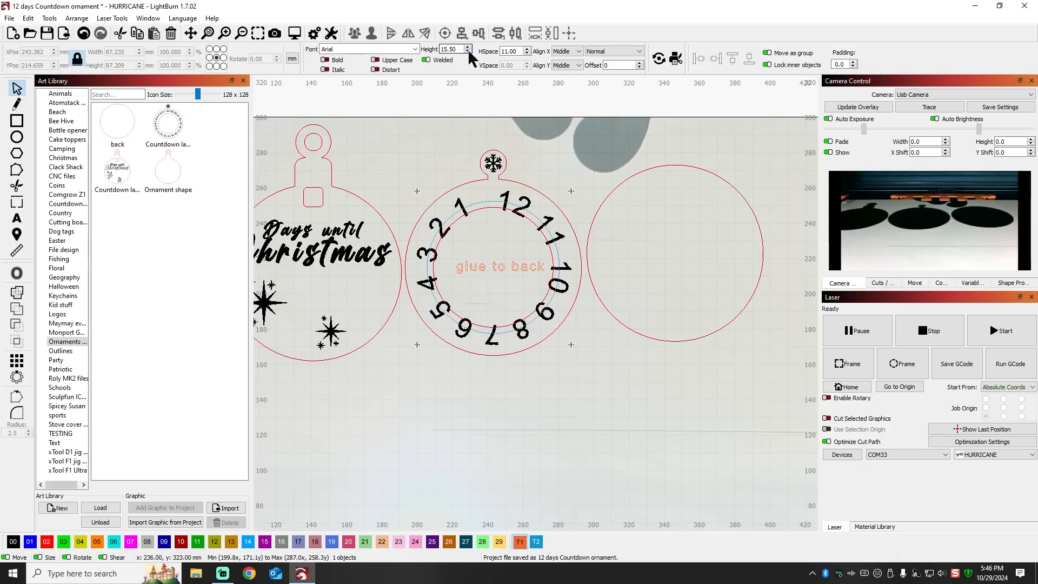
{"action": "left_click", "coordinate": [527, 49]}
{"action": "left_click", "coordinate": [527, 49]}
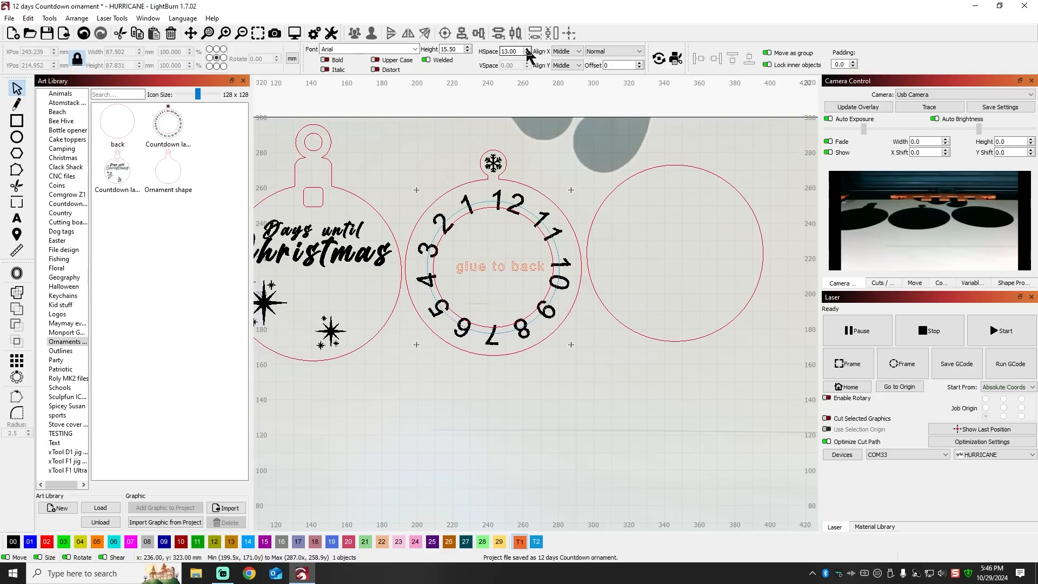
Try tighter horizontal spacing on the countdown numbers down to 3 and restore it to 13
{"action": "left_click", "coordinate": [527, 54]}
{"action": "left_click", "coordinate": [528, 54]}
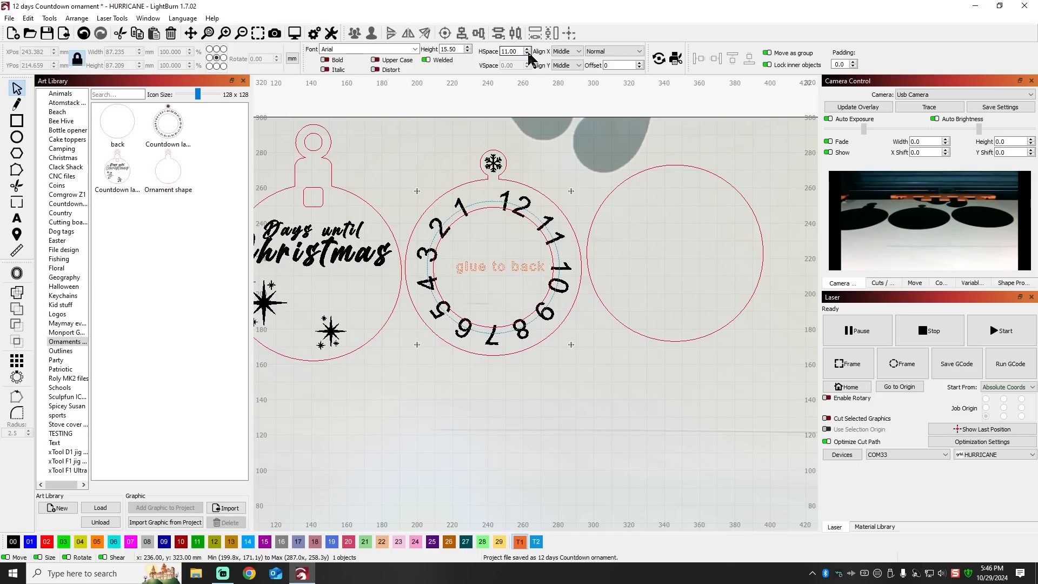
{"action": "left_click", "coordinate": [528, 54]}
{"action": "left_click", "coordinate": [527, 53]}
{"action": "left_click", "coordinate": [527, 54]}
{"action": "left_click", "coordinate": [528, 53]}
{"action": "left_click", "coordinate": [528, 54]}
{"action": "left_click", "coordinate": [528, 53]}
{"action": "left_click", "coordinate": [528, 53]}
{"action": "left_click", "coordinate": [528, 54]}
{"action": "left_click", "coordinate": [527, 53]}
{"action": "left_click", "coordinate": [528, 53]}
{"action": "left_click", "coordinate": [528, 53]}
{"action": "scroll", "coordinate": [529, 50], "scroll_direction": "up", "scroll_amount": 12}
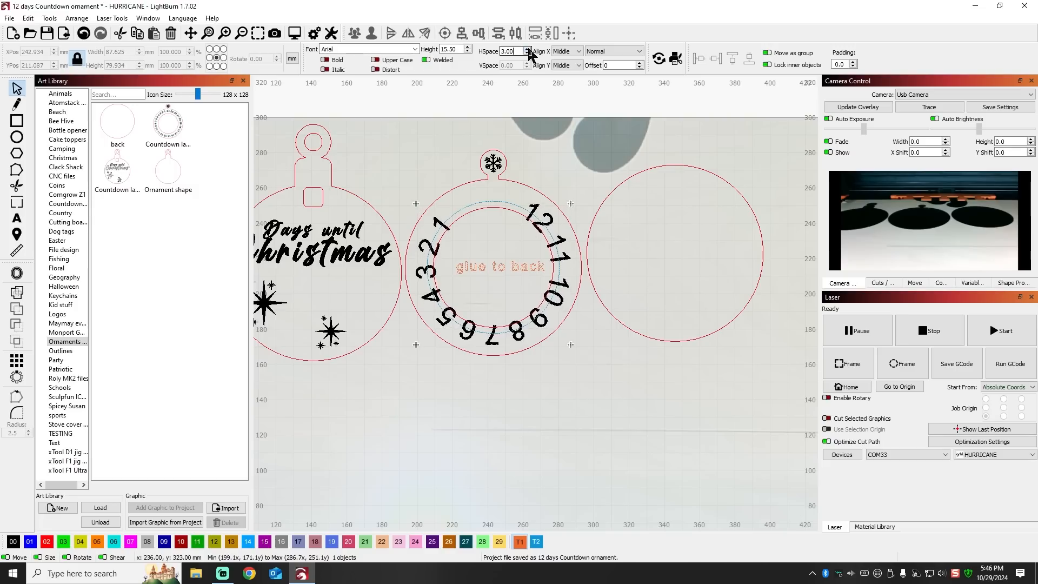
{"action": "scroll", "coordinate": [531, 55], "scroll_direction": "up", "scroll_amount": 1}
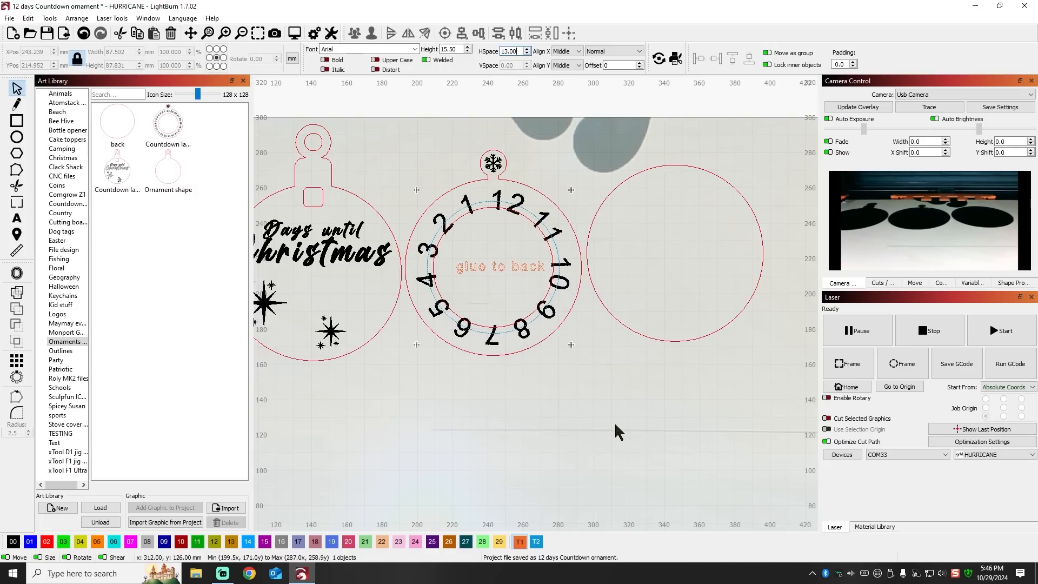
{"action": "left_click", "coordinate": [16, 88]}
{"action": "left_click", "coordinate": [457, 459]}
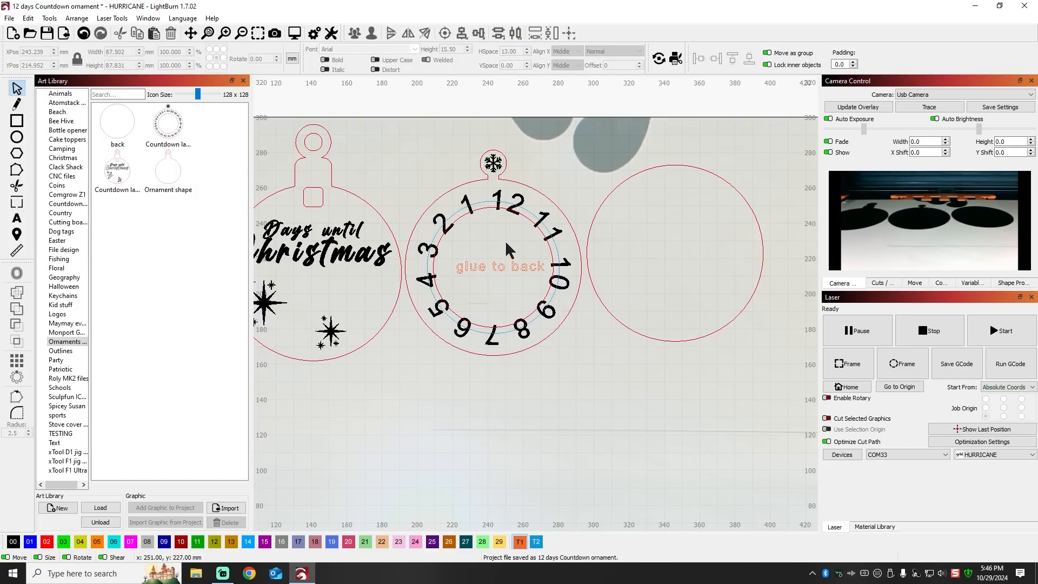
Resize the ring's inner cut circle to 60 mm wide
{"action": "left_click", "coordinate": [520, 225]}
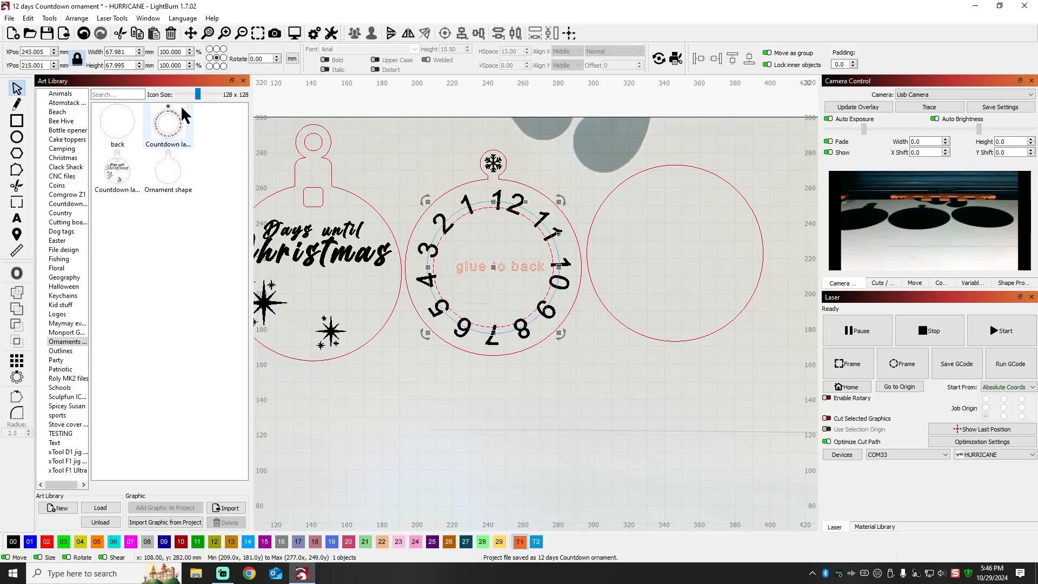
{"action": "double_click", "coordinate": [128, 51]}
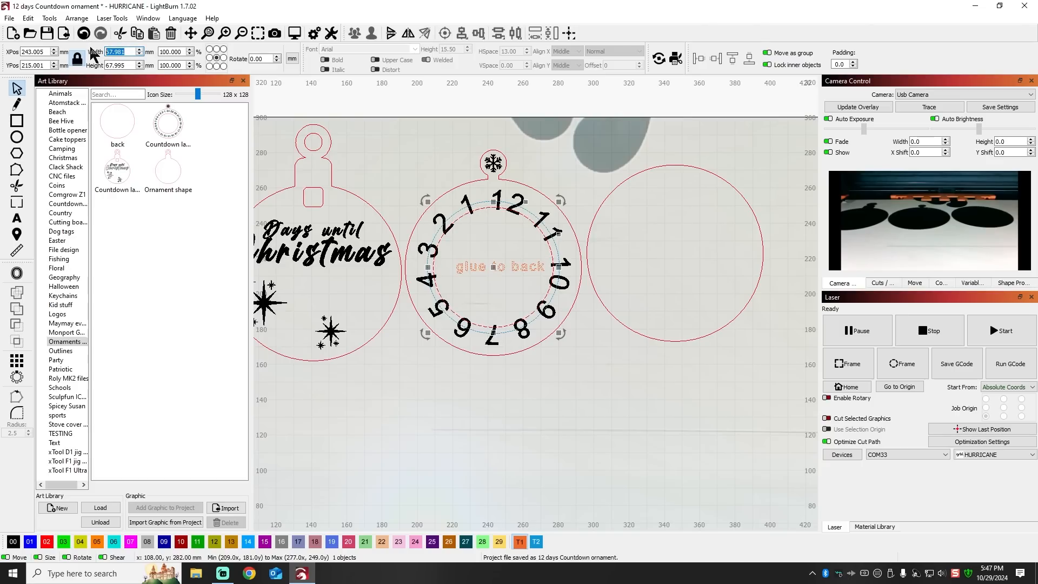
{"action": "key", "text": "Return"}
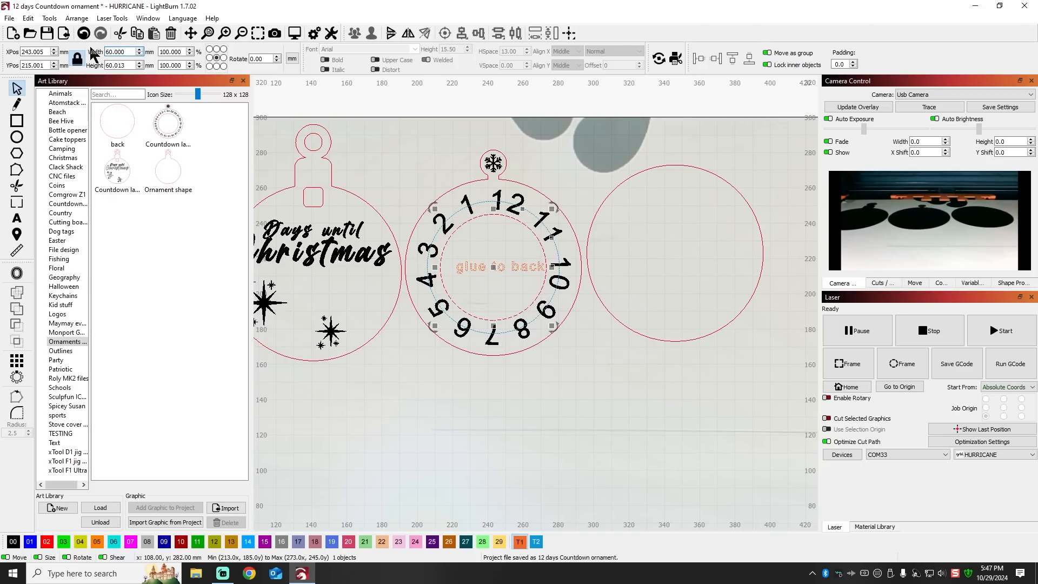
{"action": "left_click", "coordinate": [569, 414]}
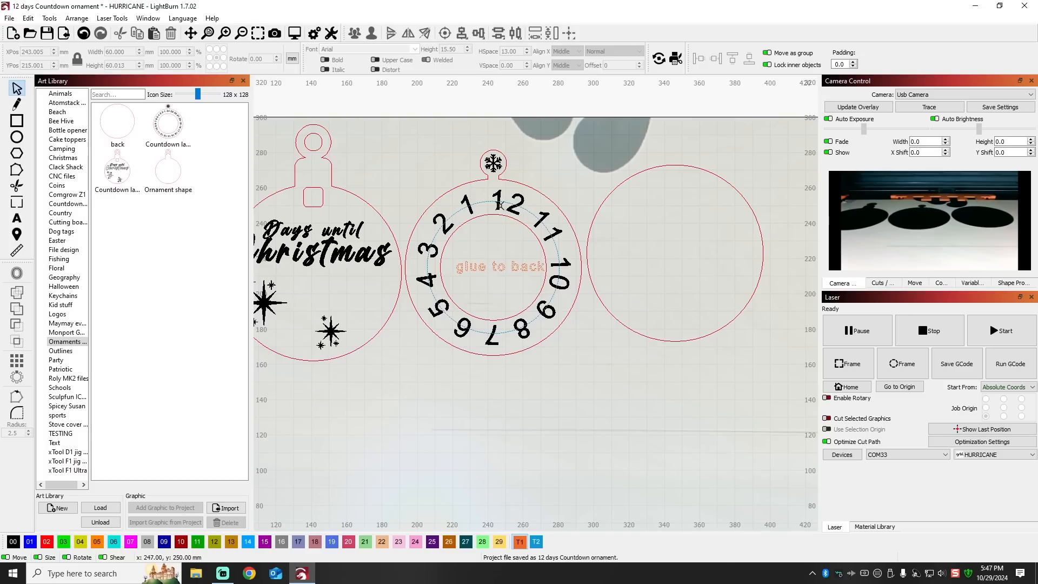
Rotate the numbers' guide circle until the 12 is centred under the snowflake tab
{"action": "left_click", "coordinate": [488, 202]}
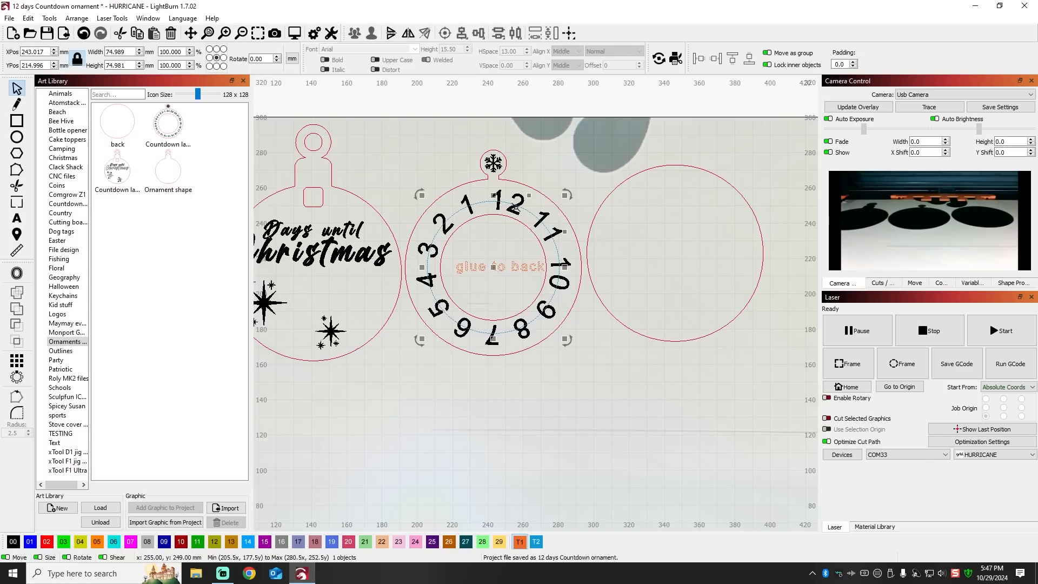
{"action": "left_click_drag", "start_coordinate": [567, 193], "coordinate": [550, 179]}
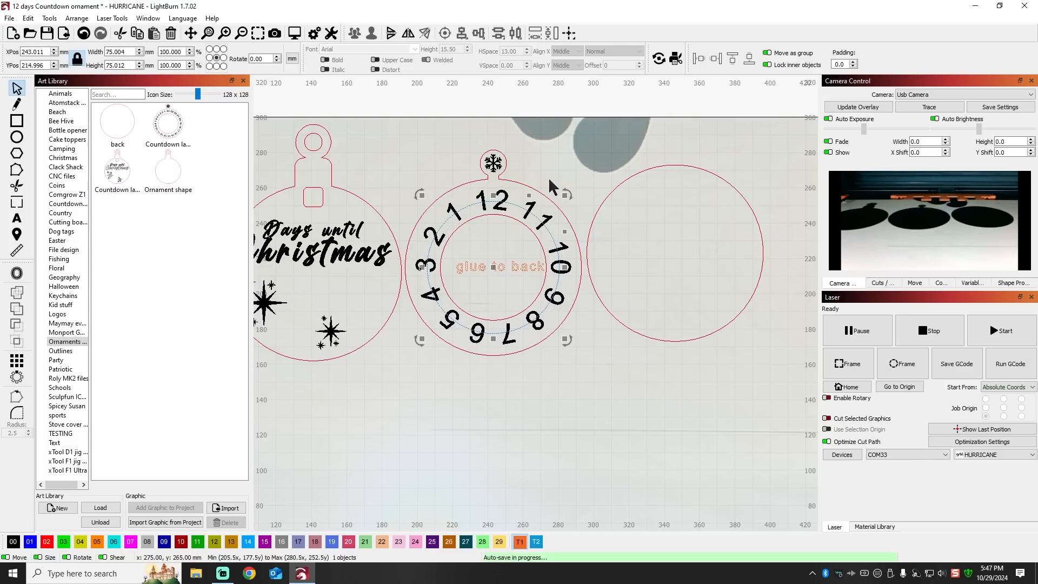
{"action": "left_click", "coordinate": [604, 378]}
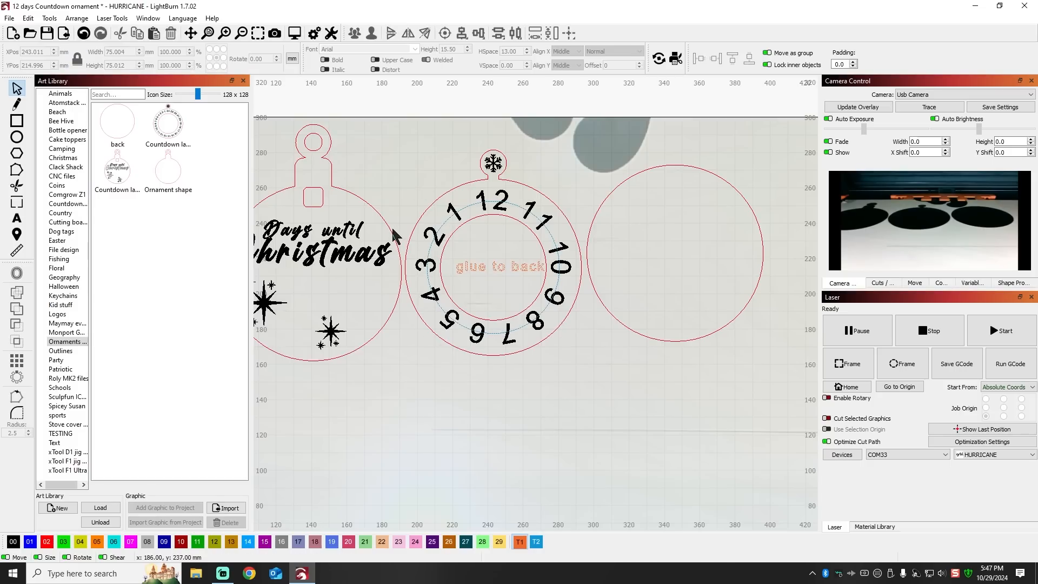
Group all parts of the 12-day number ring, including its snowflake tab and glue text
{"action": "scroll", "coordinate": [398, 160], "scroll_direction": "down", "scroll_amount": 2}
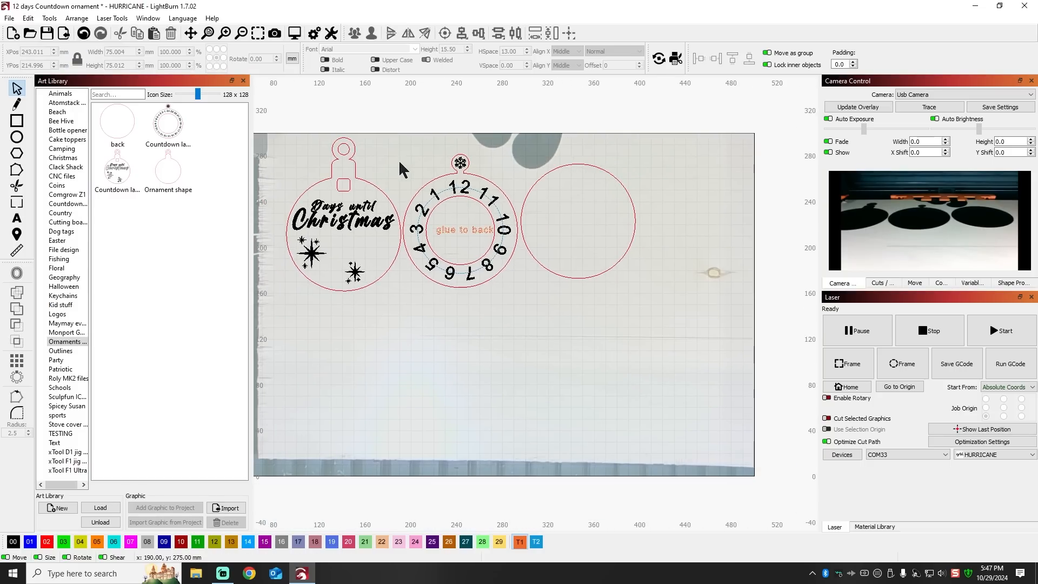
{"action": "left_click_drag", "start_coordinate": [399, 142], "coordinate": [521, 331]}
{"action": "right_click", "coordinate": [461, 221]}
{"action": "left_click", "coordinate": [487, 321]}
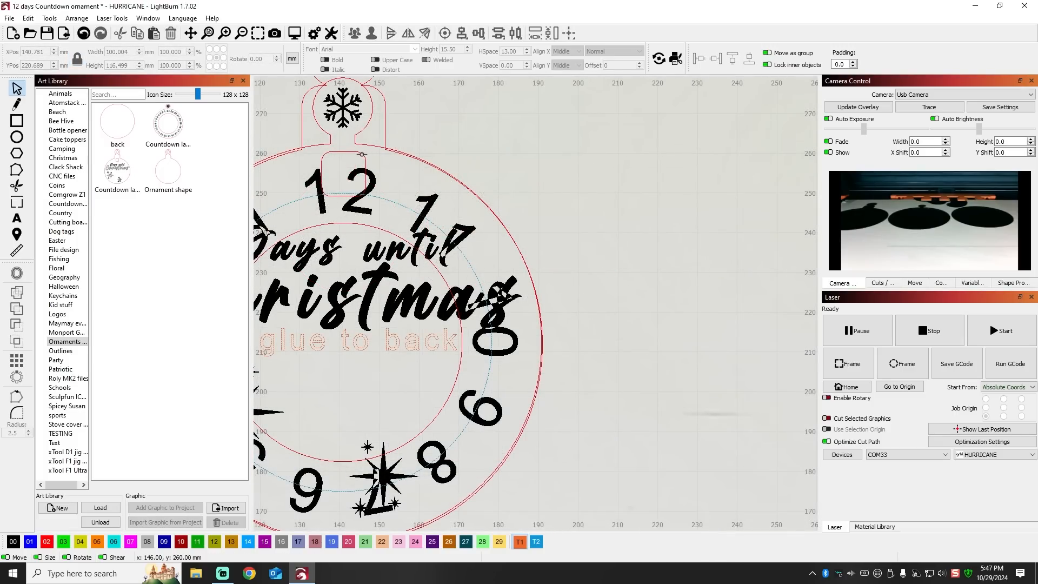
Ungroup the ornament front that carries the "Days until Christmas" text and the number window
{"action": "left_click", "coordinate": [362, 154]}
{"action": "right_click", "coordinate": [362, 155]}
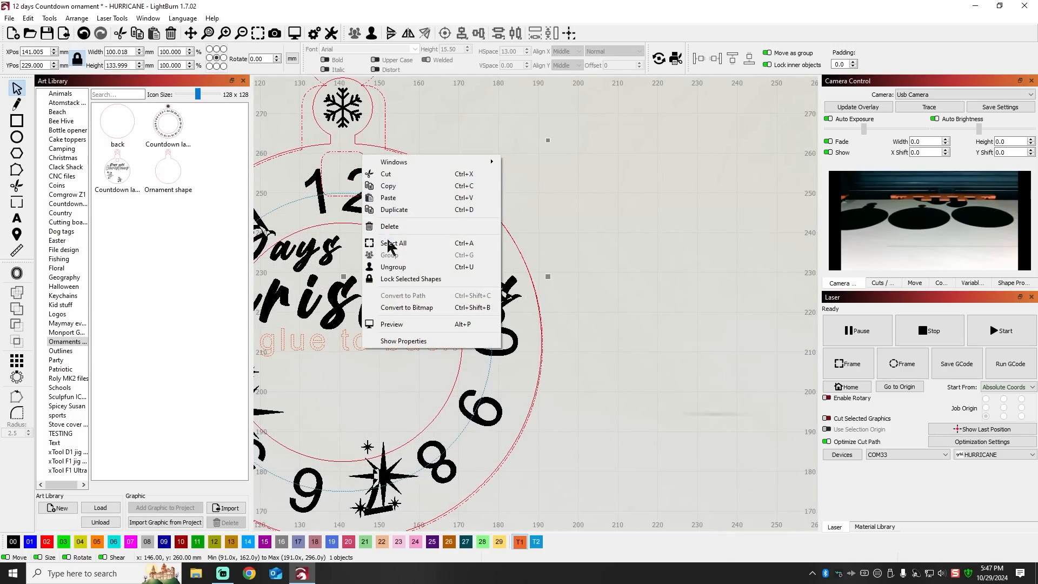
{"action": "left_click", "coordinate": [394, 268]}
{"action": "left_click", "coordinate": [431, 132]}
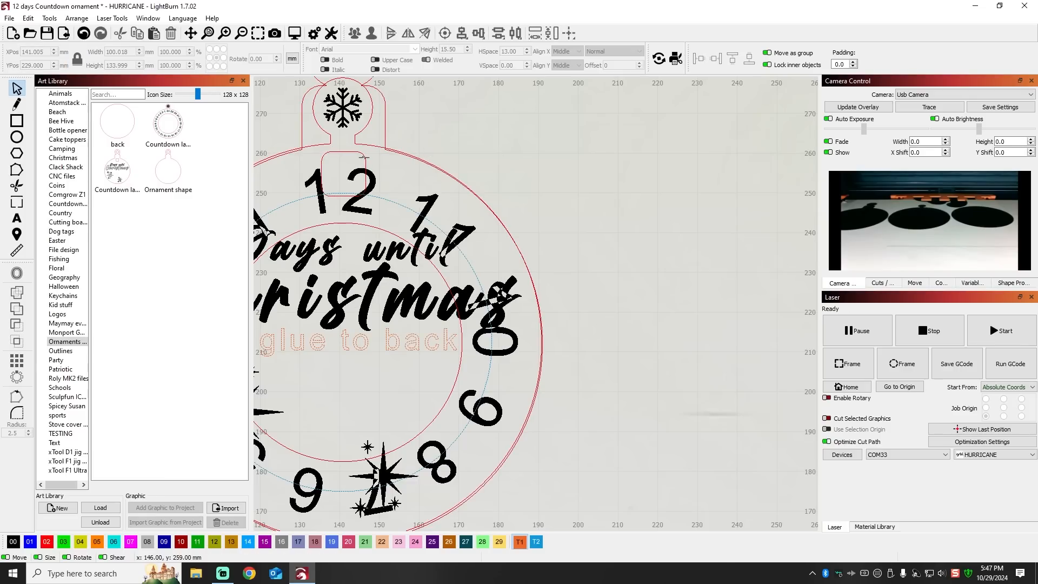
Stretch the number window on the ornament front to about 17 mm tall and widen it around the 12
{"action": "left_click", "coordinate": [365, 157]}
{"action": "left_click_drag", "start_coordinate": [344, 201], "coordinate": [342, 224]}
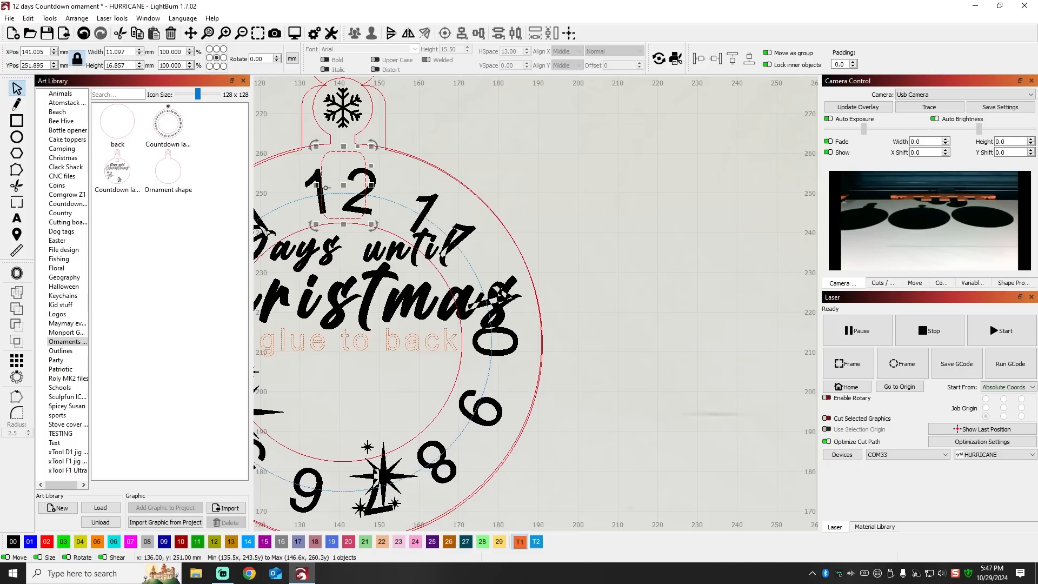
{"action": "left_click_drag", "start_coordinate": [317, 185], "coordinate": [337, 190]}
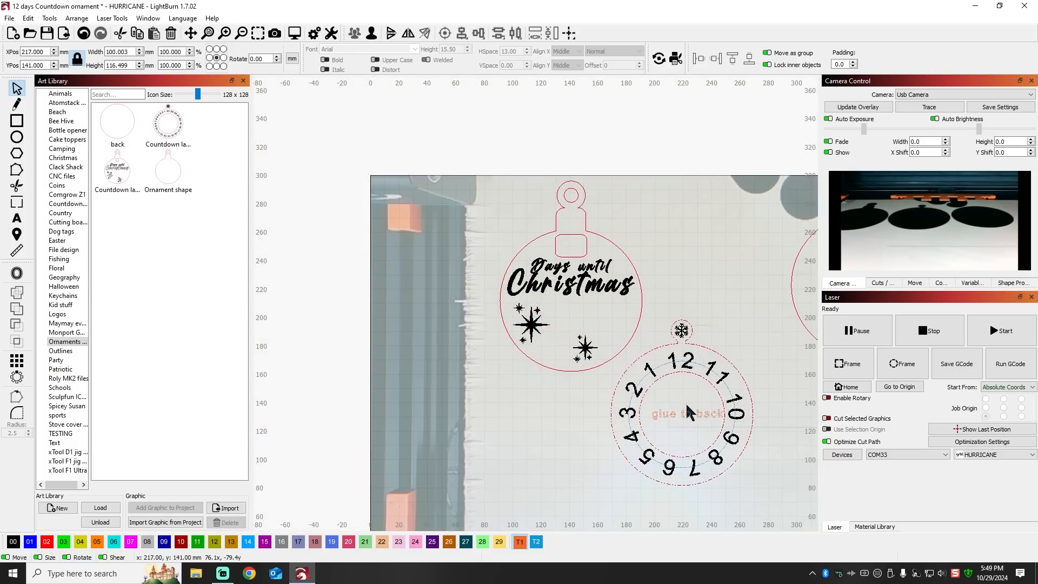
Move the 12-day number ring off the ornament front into the space between the front and the back circle
{"action": "left_click_drag", "start_coordinate": [672, 394], "coordinate": [695, 394]}
{"action": "scroll", "coordinate": [479, 382], "scroll_direction": "down", "scroll_amount": 2}
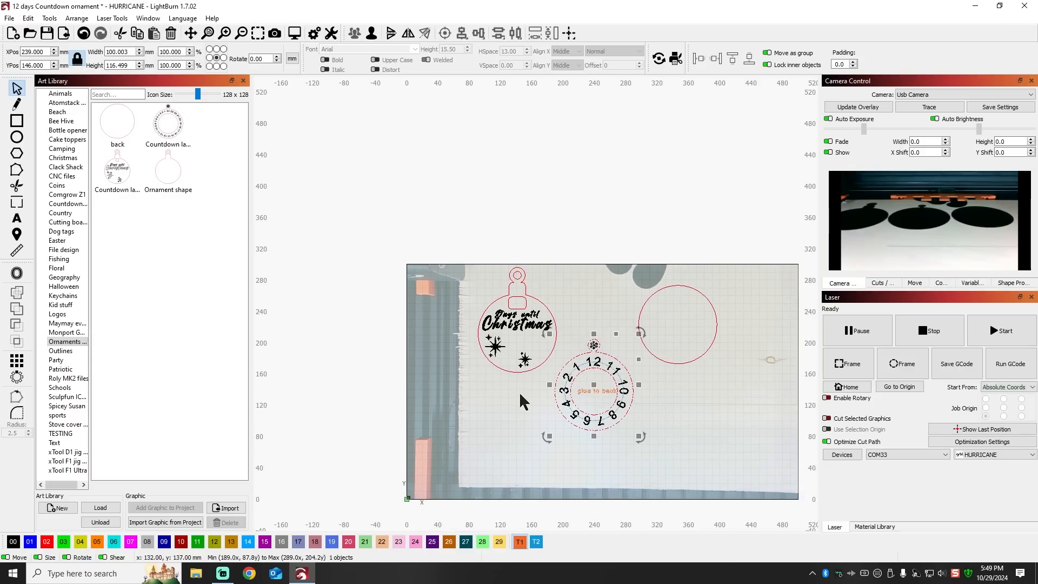
{"action": "left_click_drag", "start_coordinate": [595, 391], "coordinate": [598, 361]}
Move the large star cluster off the ornament front and lower the "Days until Christmas" text below the number window
{"action": "left_click_drag", "start_coordinate": [452, 246], "coordinate": [554, 402]}
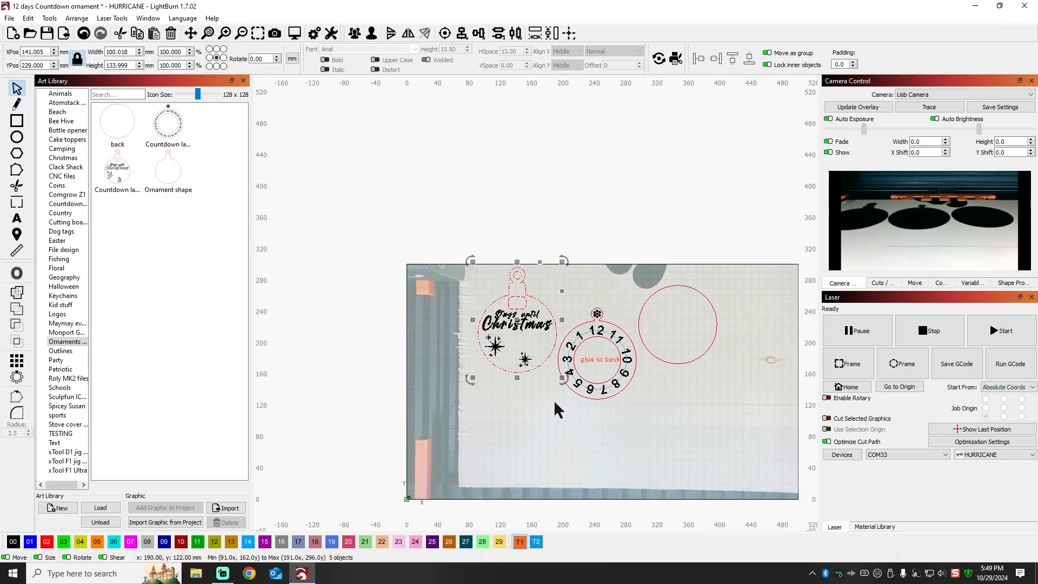
{"action": "right_click", "coordinate": [518, 323]}
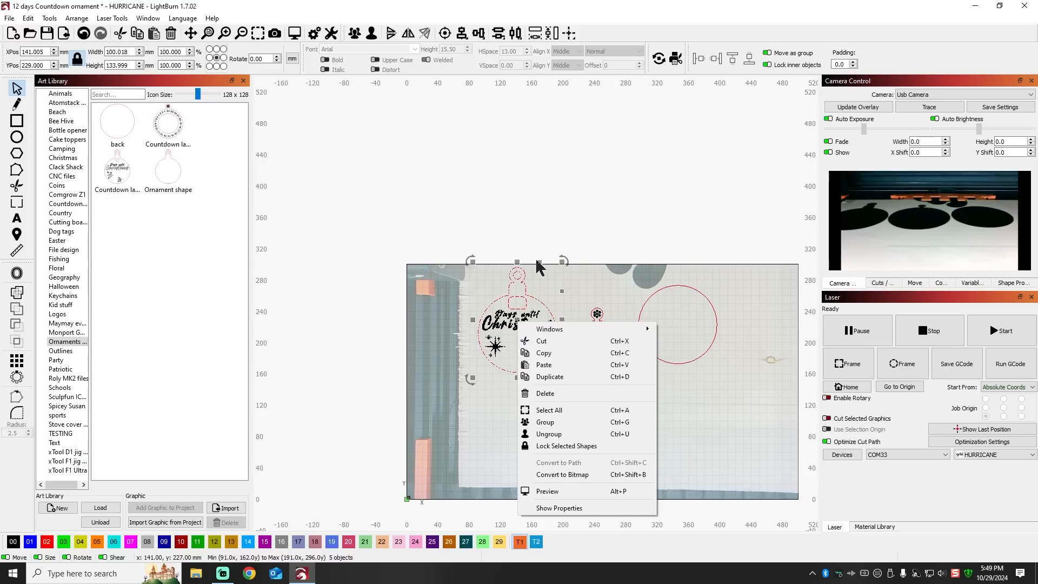
{"action": "left_click", "coordinate": [539, 267]}
{"action": "left_click", "coordinate": [521, 328]}
{"action": "left_click", "coordinate": [497, 348]}
{"action": "left_click_drag", "start_coordinate": [495, 348], "coordinate": [479, 286]}
{"action": "left_click_drag", "start_coordinate": [519, 326], "coordinate": [521, 341]}
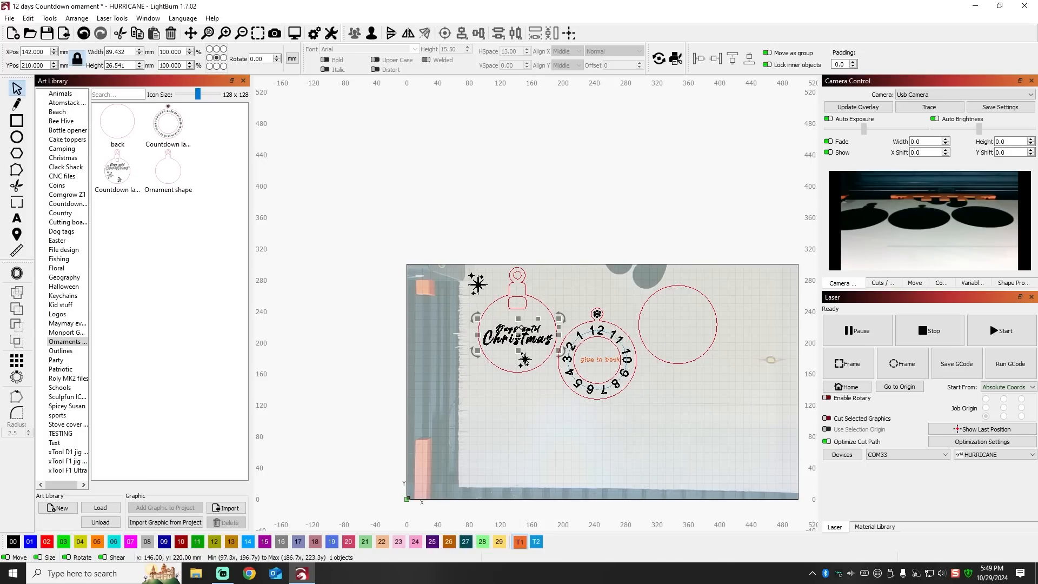
Place the large star cluster above the text beside the window, and shift the small star cluster to the lower-right edge
{"action": "left_click", "coordinate": [489, 290]}
{"action": "left_click_drag", "start_coordinate": [492, 294], "coordinate": [502, 315]}
{"action": "scroll", "coordinate": [502, 314], "scroll_direction": "up", "scroll_amount": 3}
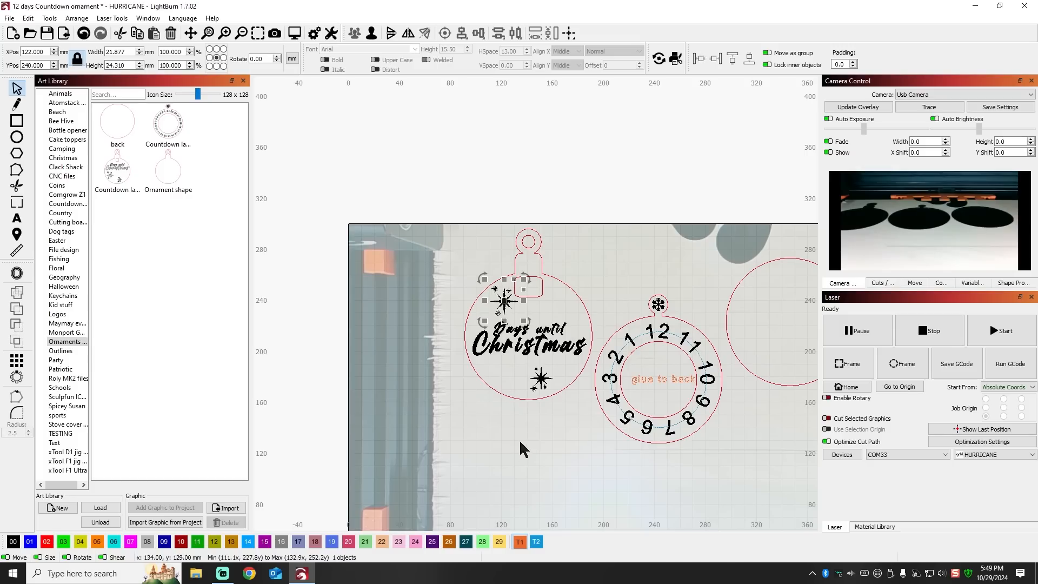
{"action": "left_click", "coordinate": [542, 379]}
{"action": "left_click_drag", "start_coordinate": [543, 381], "coordinate": [560, 373]}
{"action": "left_click", "coordinate": [527, 426]}
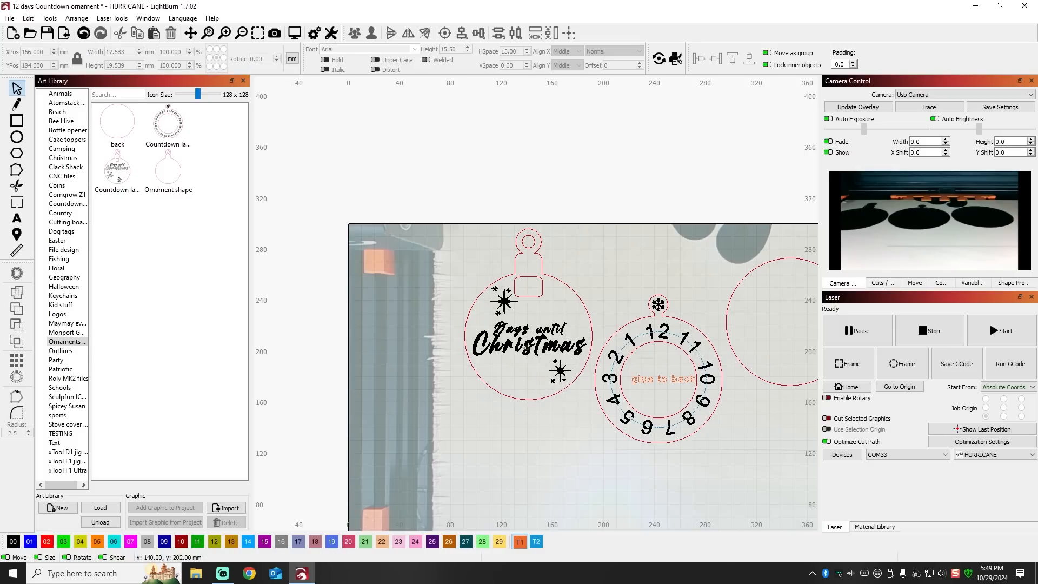
Group the ornament front's outline, number window, text and star clusters
{"action": "left_click", "coordinate": [530, 340]}
{"action": "left_click", "coordinate": [544, 396]}
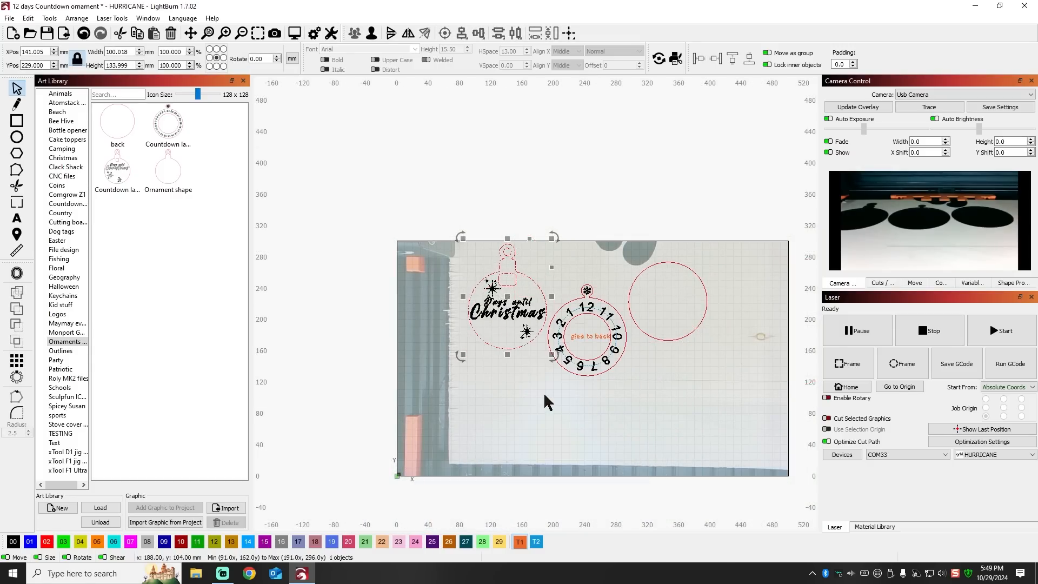
{"action": "left_click", "coordinate": [603, 178]}
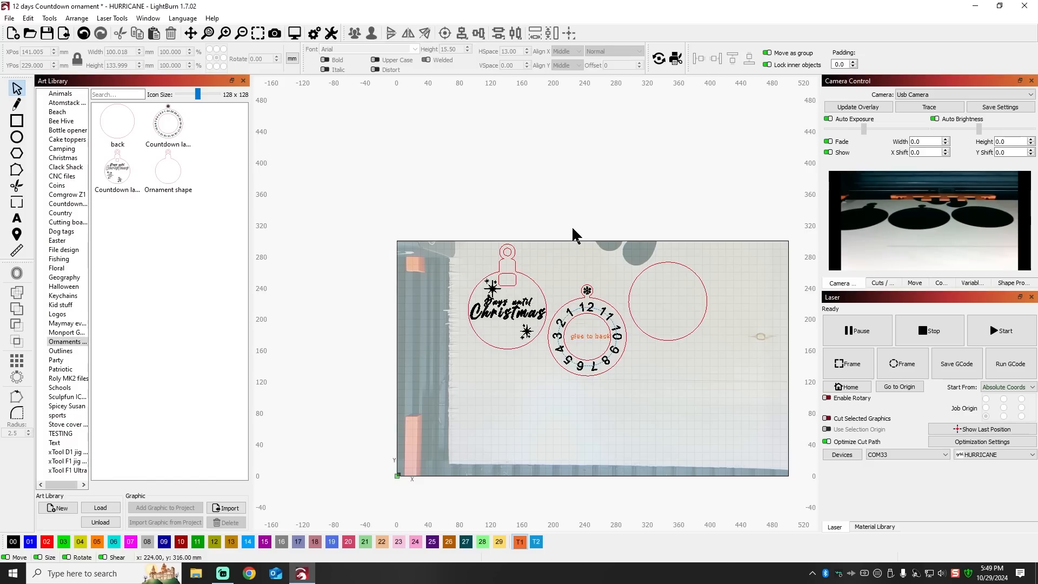
Try scaling all three ornament parts down together to about 206 mm overall width, and undo the resizing
{"action": "left_click_drag", "start_coordinate": [429, 204], "coordinate": [778, 418]}
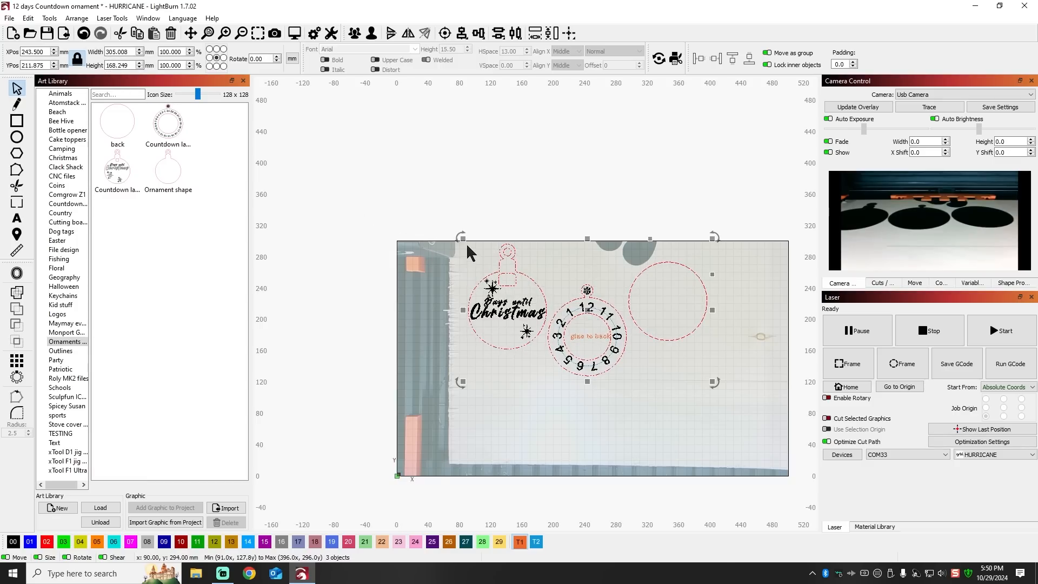
{"action": "left_click_drag", "start_coordinate": [463, 238], "coordinate": [545, 297]}
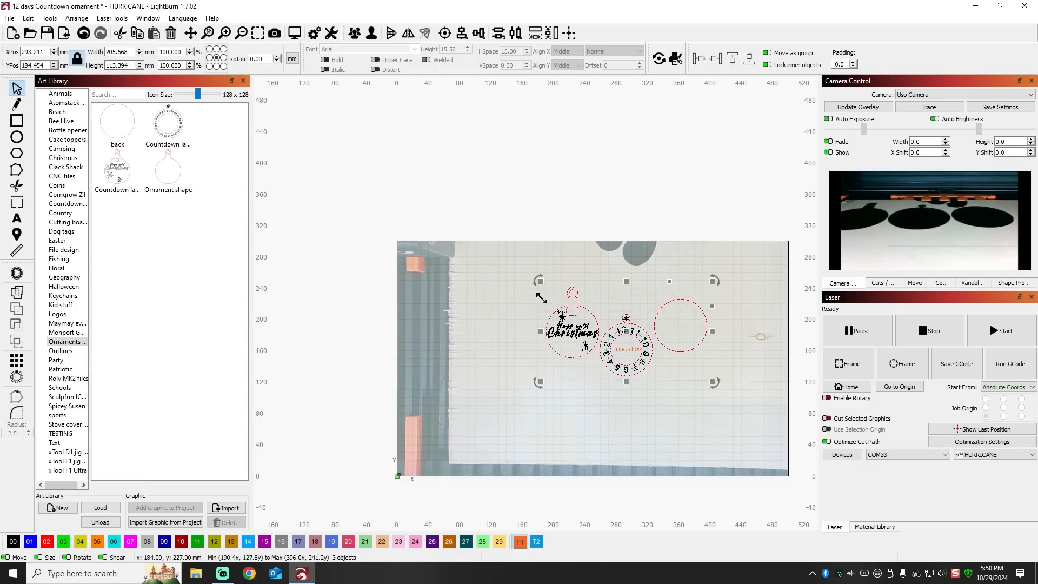
{"action": "scroll", "coordinate": [627, 340], "scroll_direction": "up", "scroll_amount": 3}
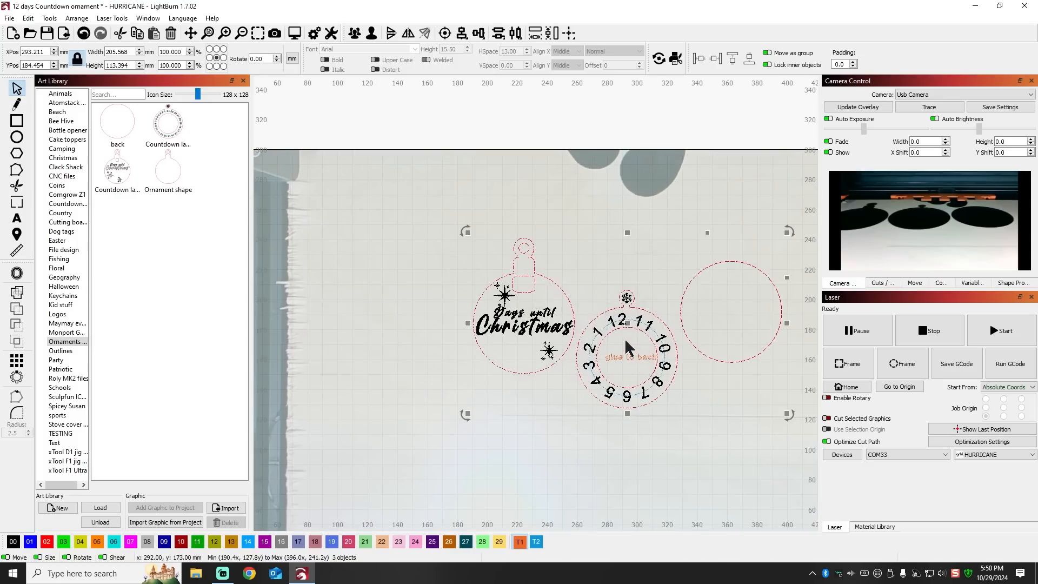
{"action": "scroll", "coordinate": [643, 372], "scroll_direction": "down", "scroll_amount": 3}
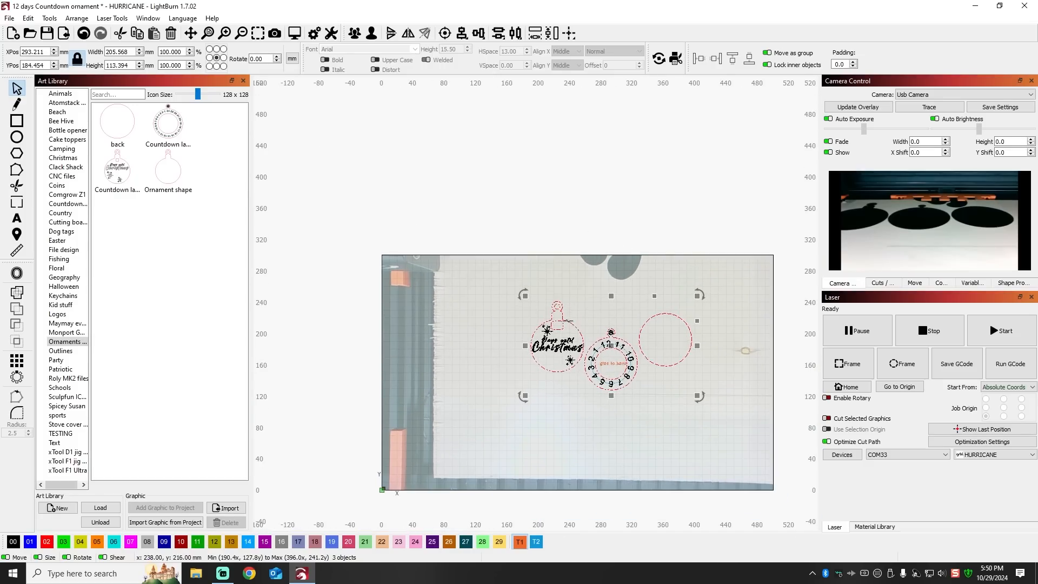
{"action": "left_click_drag", "start_coordinate": [524, 296], "coordinate": [469, 287]}
{"action": "left_click", "coordinate": [82, 34]}
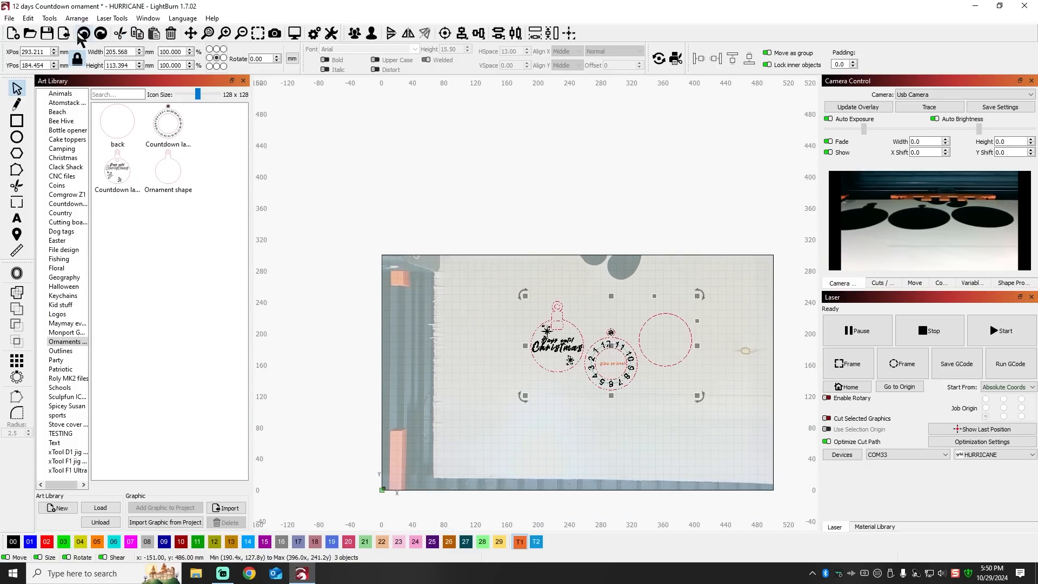
{"action": "left_click", "coordinate": [79, 34]}
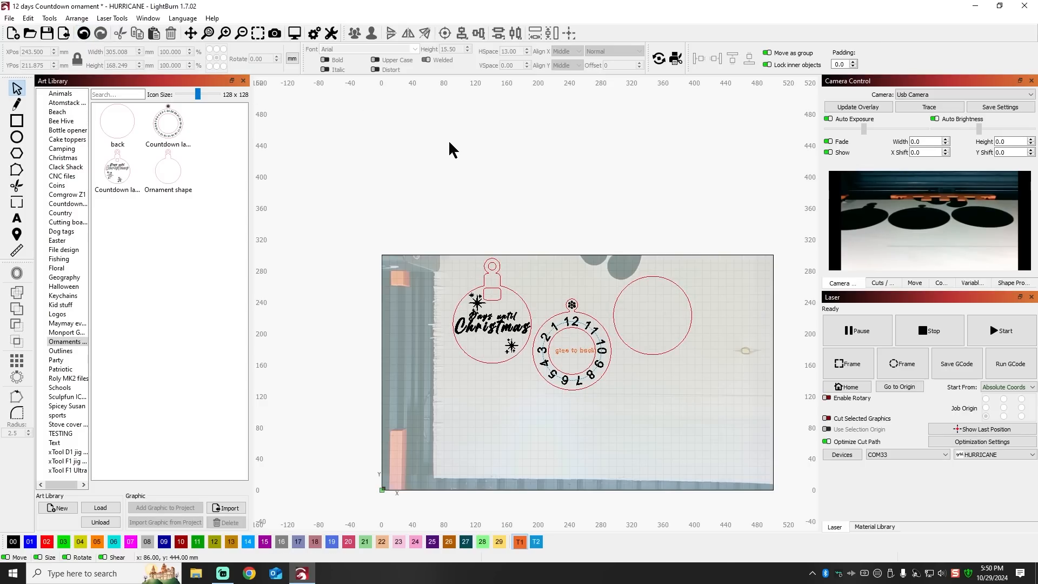
{"action": "key", "text": "ctrl+z"}
Frame the three ornament parts on the laser bed and start the laser job
{"action": "left_click", "coordinate": [841, 368]}
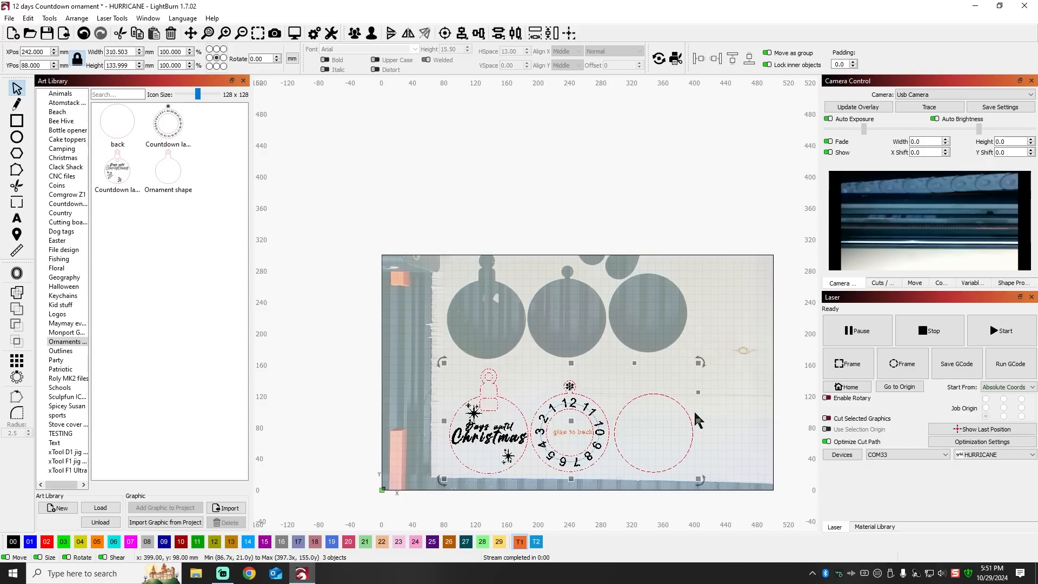
{"action": "scroll", "coordinate": [697, 422], "scroll_direction": "up", "scroll_amount": 3}
{"action": "scroll", "coordinate": [633, 403], "scroll_direction": "up", "scroll_amount": 1}
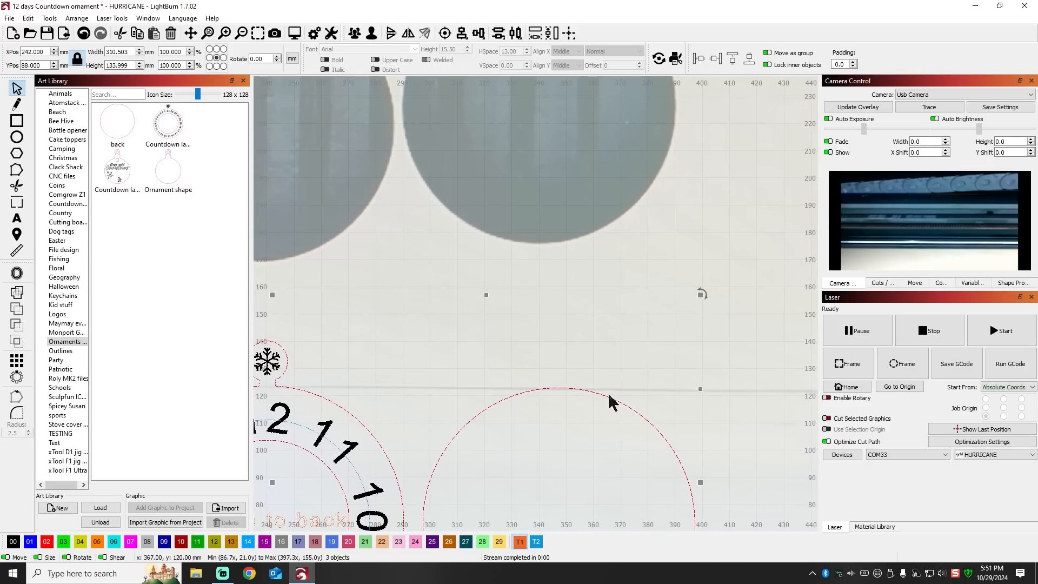
{"action": "scroll", "coordinate": [616, 398], "scroll_direction": "down", "scroll_amount": 6}
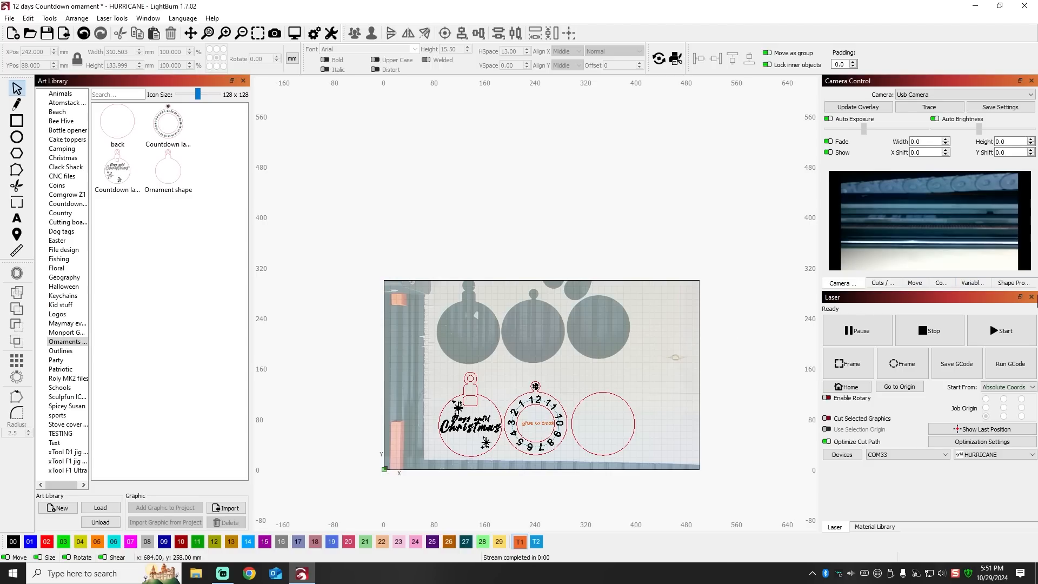
{"action": "left_click", "coordinate": [999, 332]}
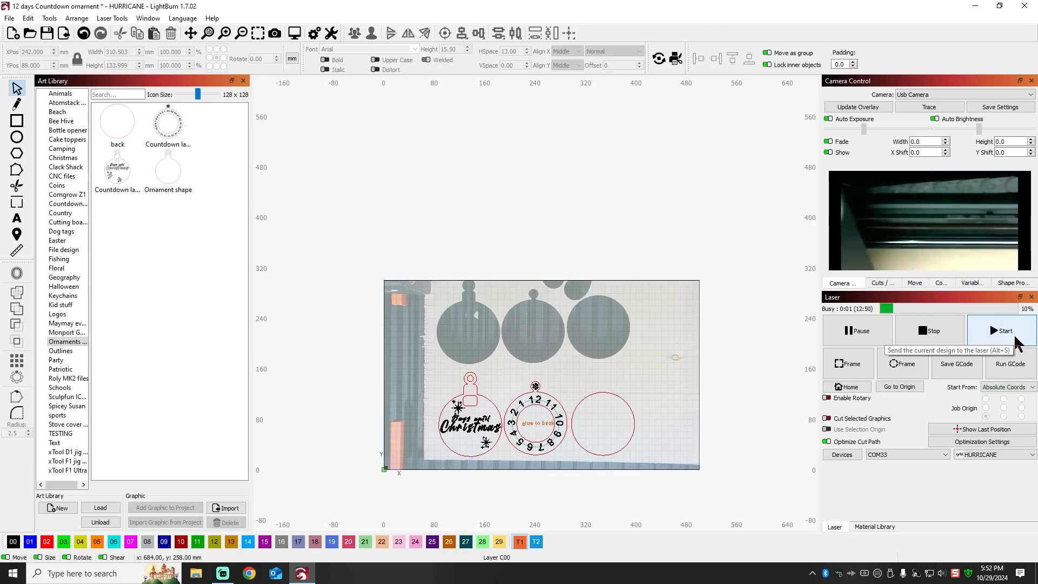
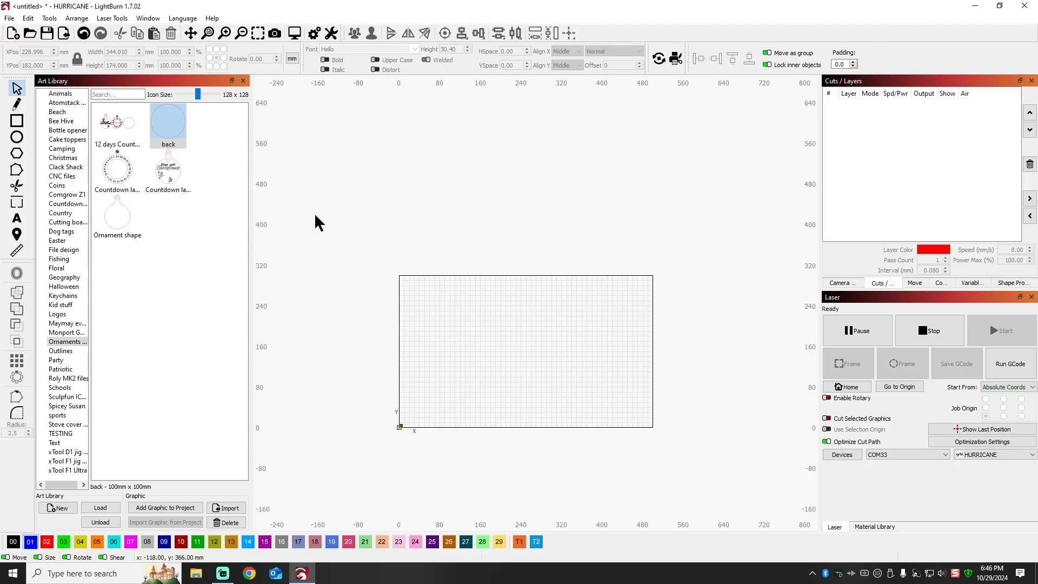
Add the "Ornament shape" and "back" library graphics to the new project and place them side by side
{"action": "double_click", "coordinate": [120, 215]}
{"action": "left_click_drag", "start_coordinate": [179, 132], "coordinate": [612, 335]}
{"action": "left_click_drag", "start_coordinate": [479, 245], "coordinate": [577, 383]}
{"action": "left_click_drag", "start_coordinate": [533, 306], "coordinate": [432, 326]}
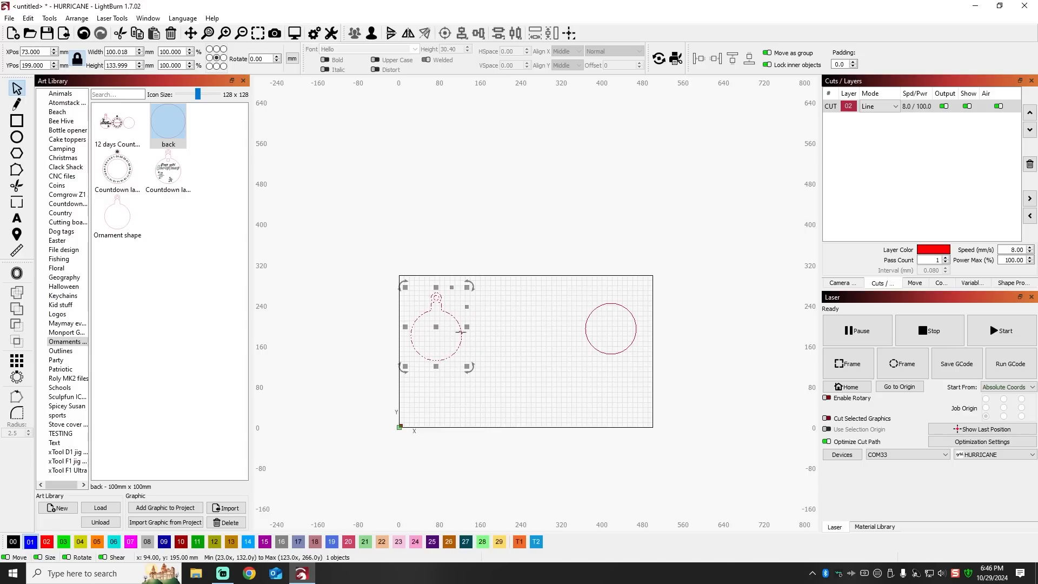
{"action": "left_click", "coordinate": [585, 323]}
{"action": "left_click_drag", "start_coordinate": [600, 328], "coordinate": [494, 331]}
{"action": "left_click", "coordinate": [557, 319]}
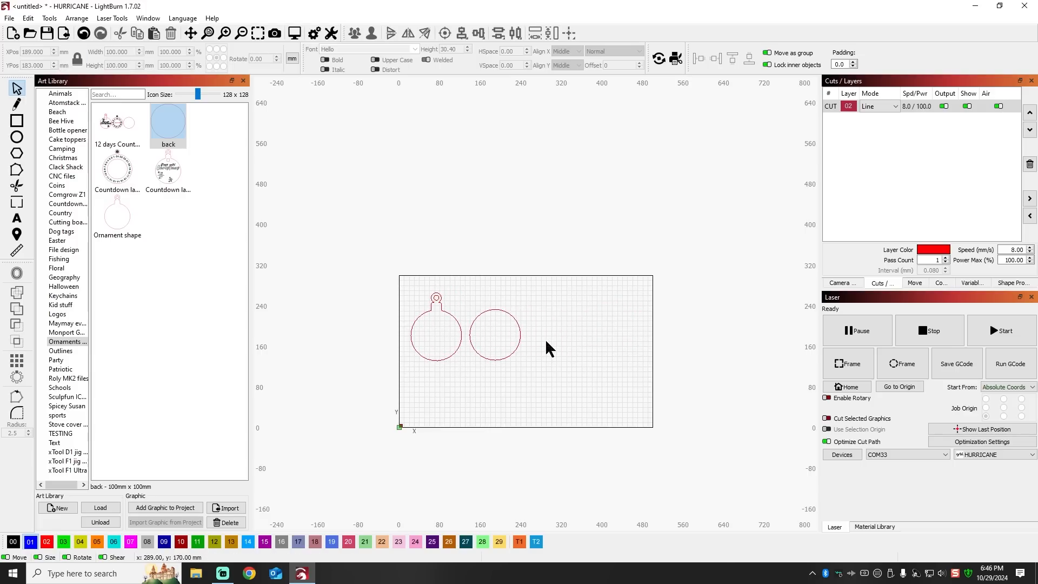
Offset the back circle inward by 5 mm with the original kept, undoing the version that deletes the original
{"action": "left_click", "coordinate": [516, 323]}
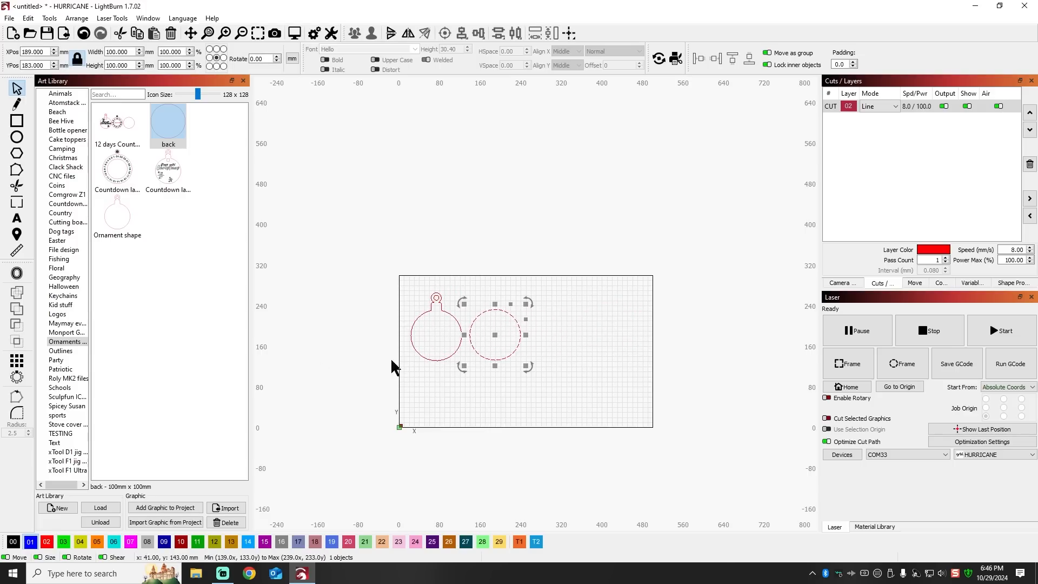
{"action": "left_click", "coordinate": [17, 273]}
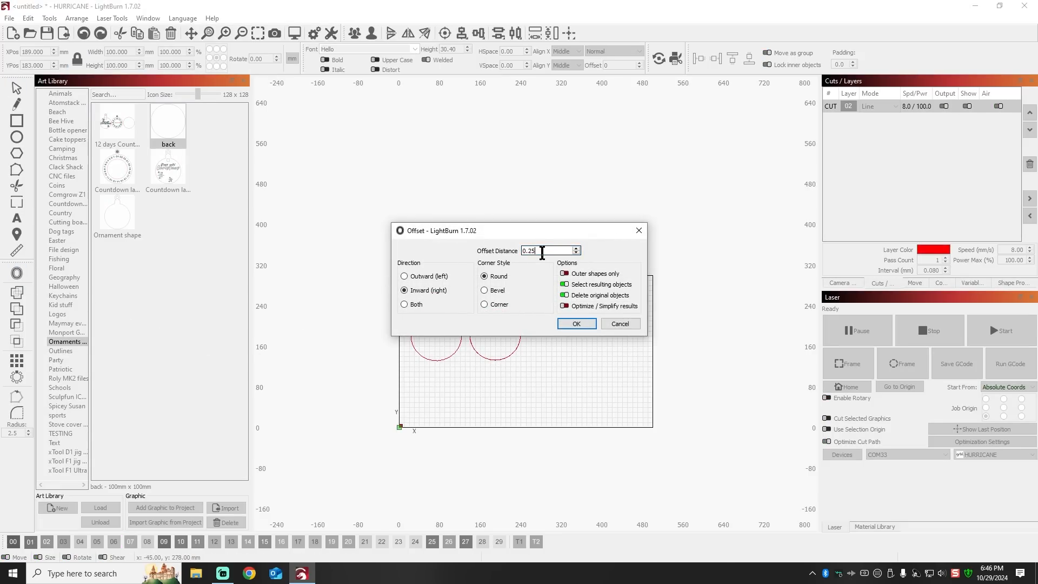
{"action": "type", "text": "5"}
{"action": "left_click_drag", "start_coordinate": [549, 232], "coordinate": [317, 185]}
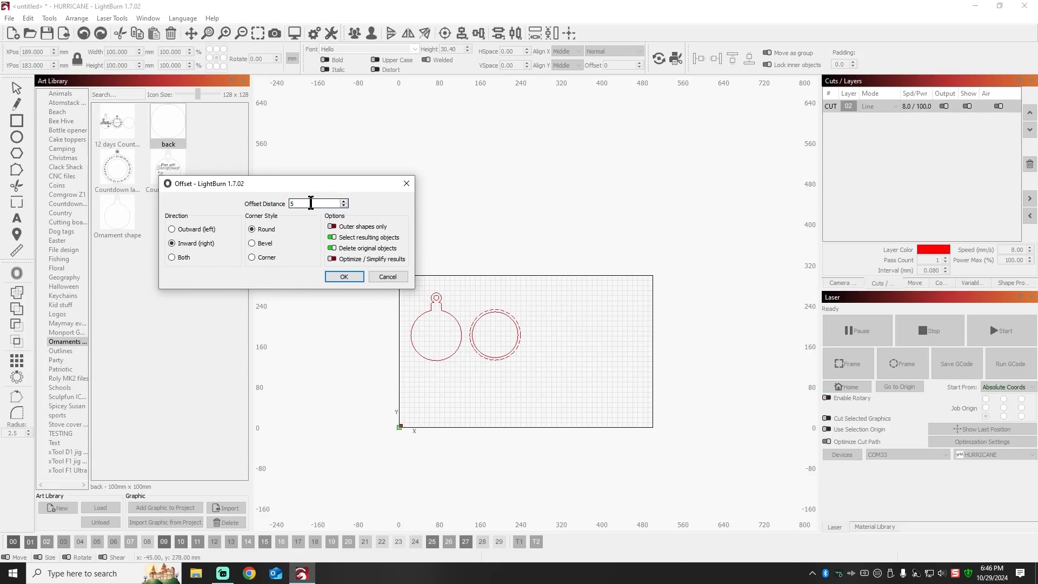
{"action": "left_click", "coordinate": [344, 277]}
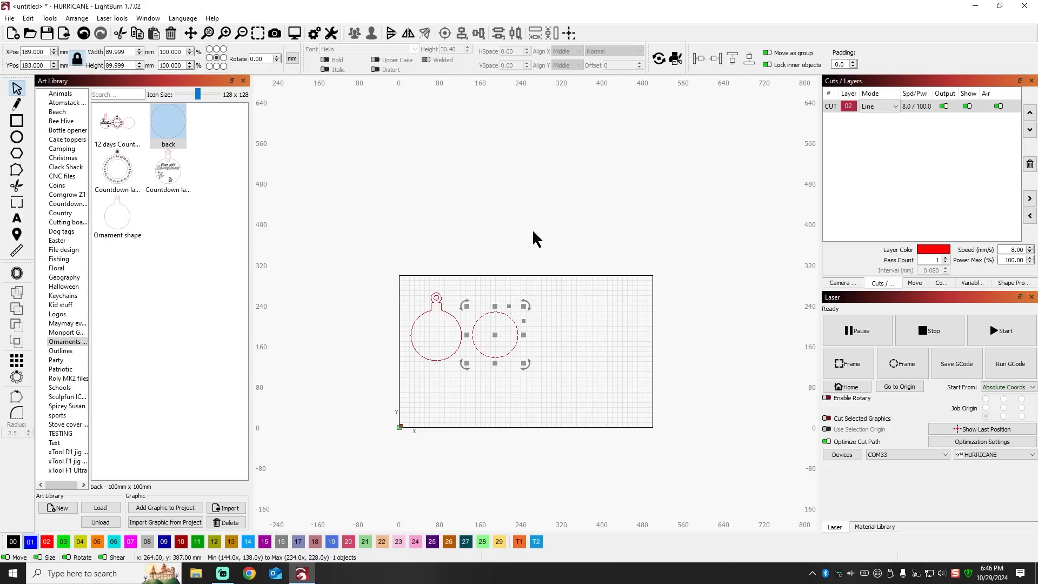
{"action": "left_click", "coordinate": [83, 33]}
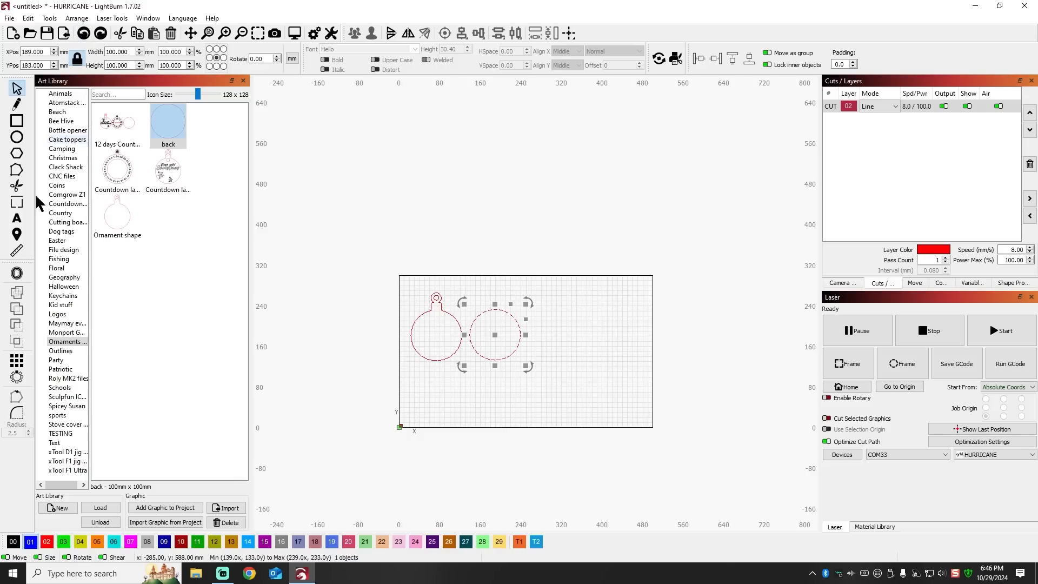
{"action": "left_click", "coordinate": [16, 273]}
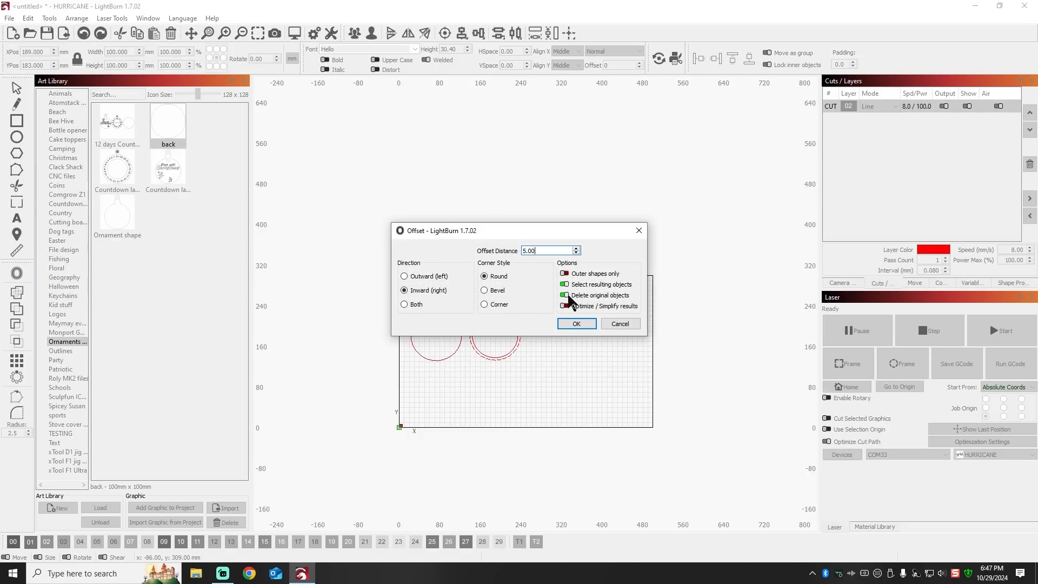
{"action": "left_click", "coordinate": [588, 324]}
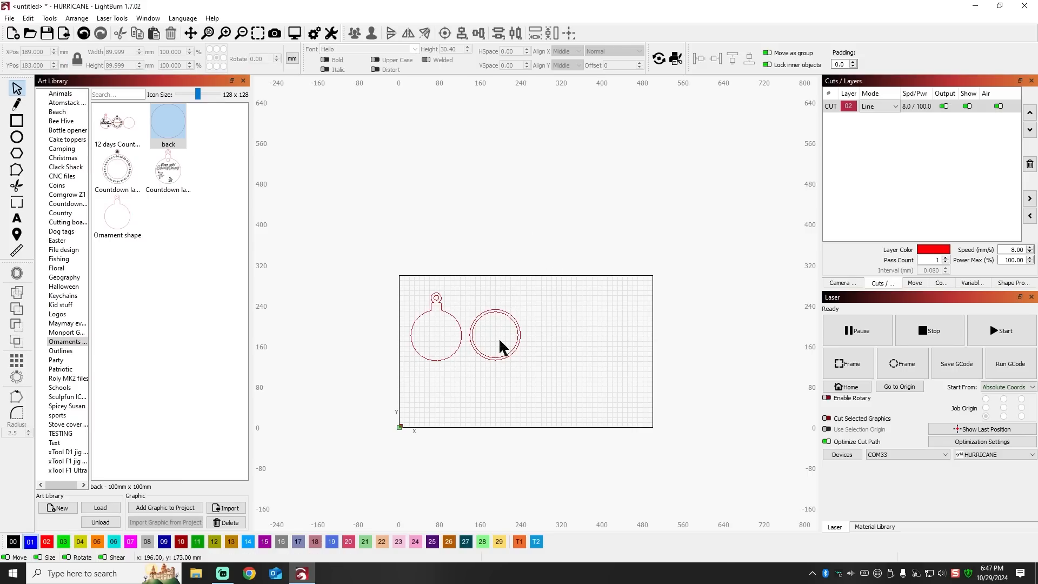
{"action": "left_click_drag", "start_coordinate": [474, 296], "coordinate": [524, 395]}
{"action": "left_click_drag", "start_coordinate": [548, 359], "coordinate": [503, 317]}
{"action": "right_click", "coordinate": [504, 336]}
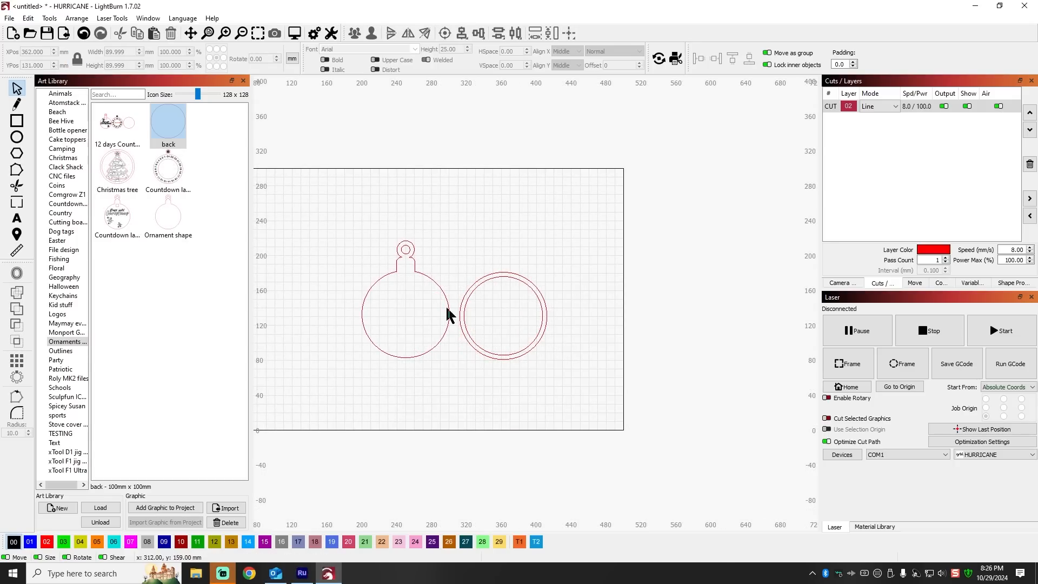
Add the person's first name as text above the ornament shapes and set its font to Hello
{"action": "left_click", "coordinate": [17, 217]}
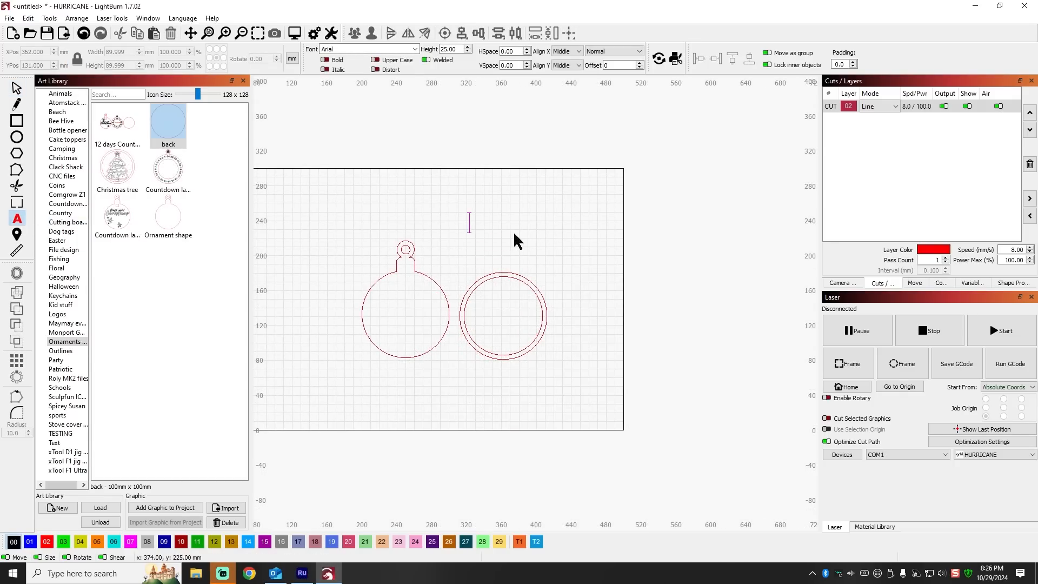
{"action": "type", "text": "Abby"}
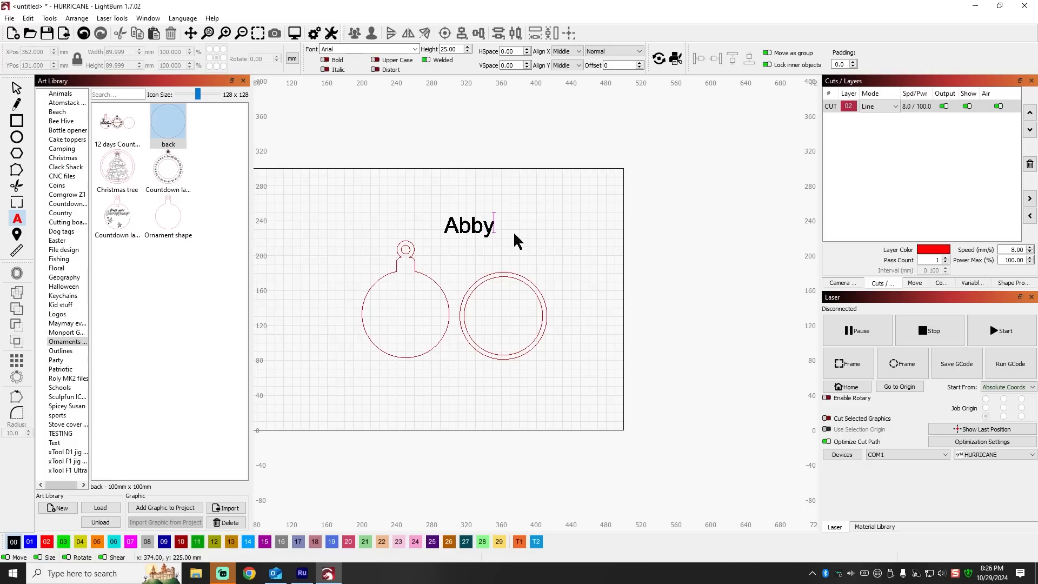
{"action": "key", "text": "Escape"}
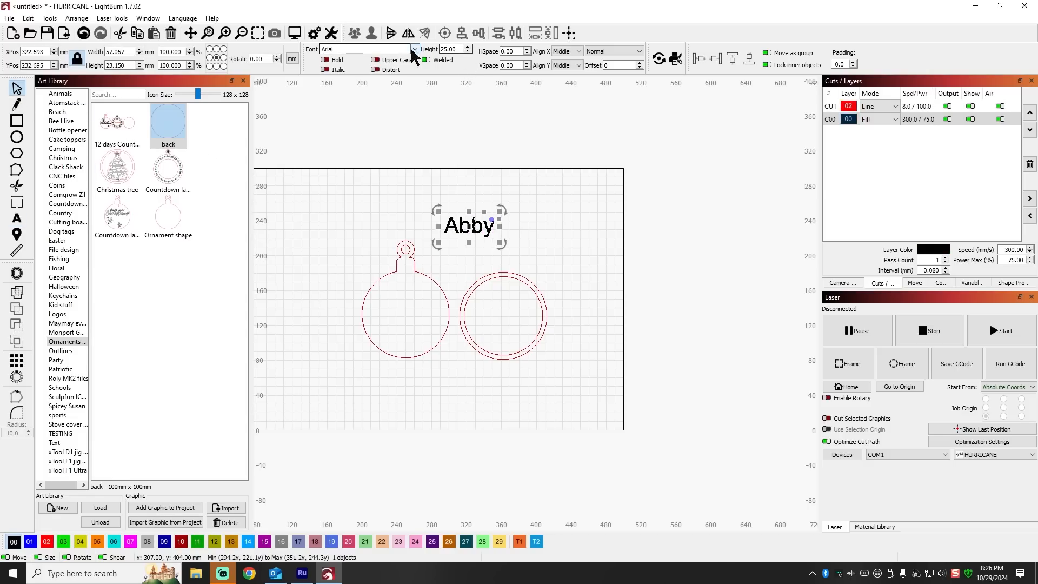
{"action": "left_click", "coordinate": [414, 48]}
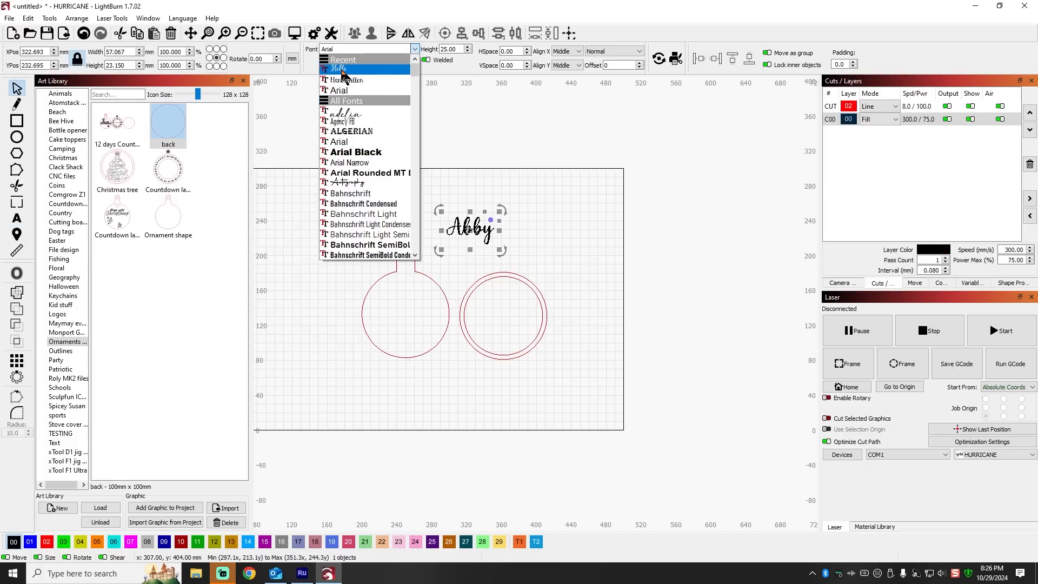
{"action": "left_click", "coordinate": [340, 70]}
Enlarge the name text to about 143 mm wide and move it above the back circle
{"action": "scroll", "coordinate": [468, 229], "scroll_direction": "up", "scroll_amount": 3}
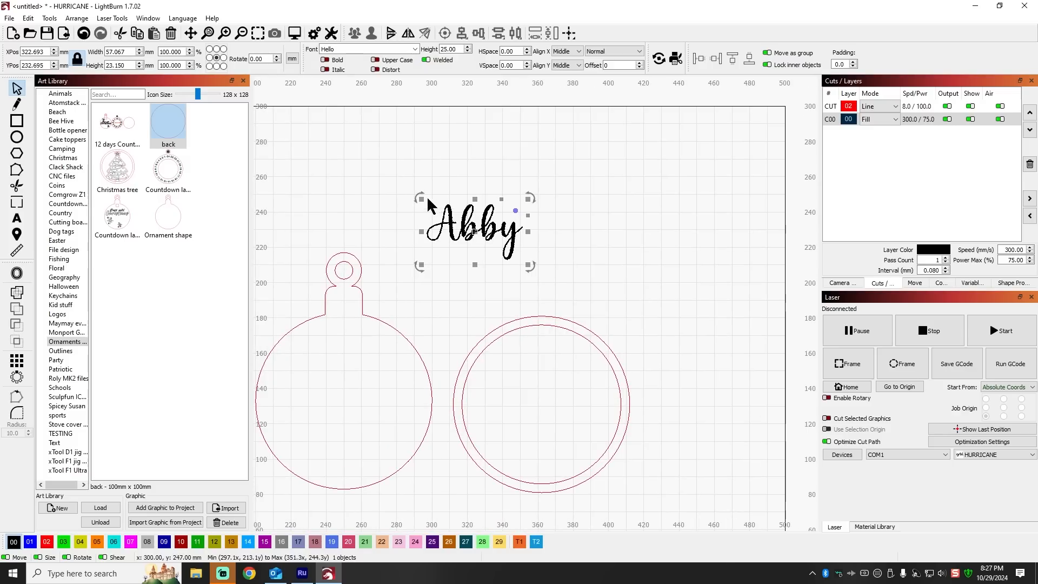
{"action": "left_click_drag", "start_coordinate": [422, 198], "coordinate": [265, 108]}
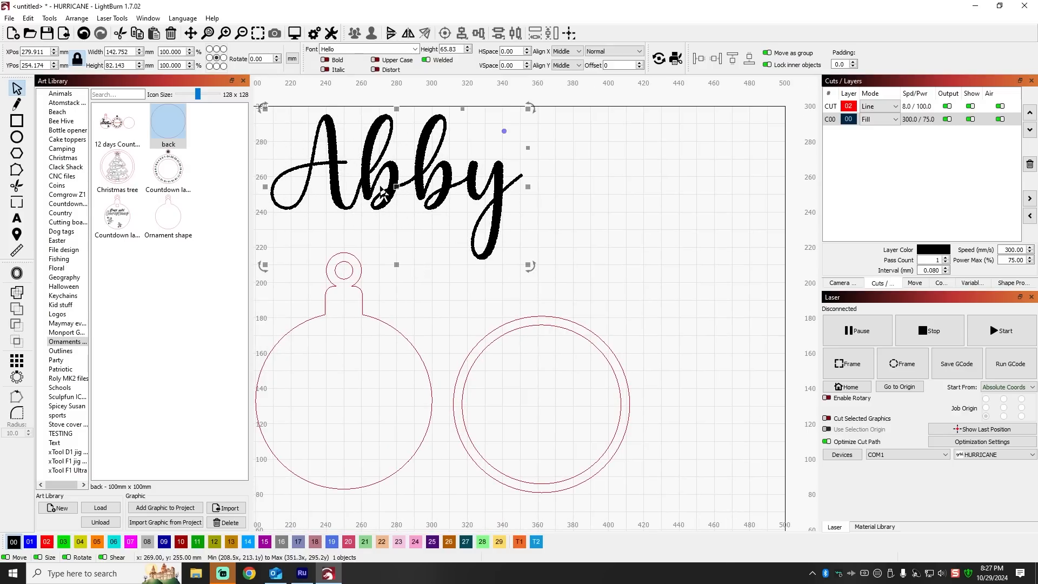
{"action": "left_click_drag", "start_coordinate": [399, 188], "coordinate": [540, 221]}
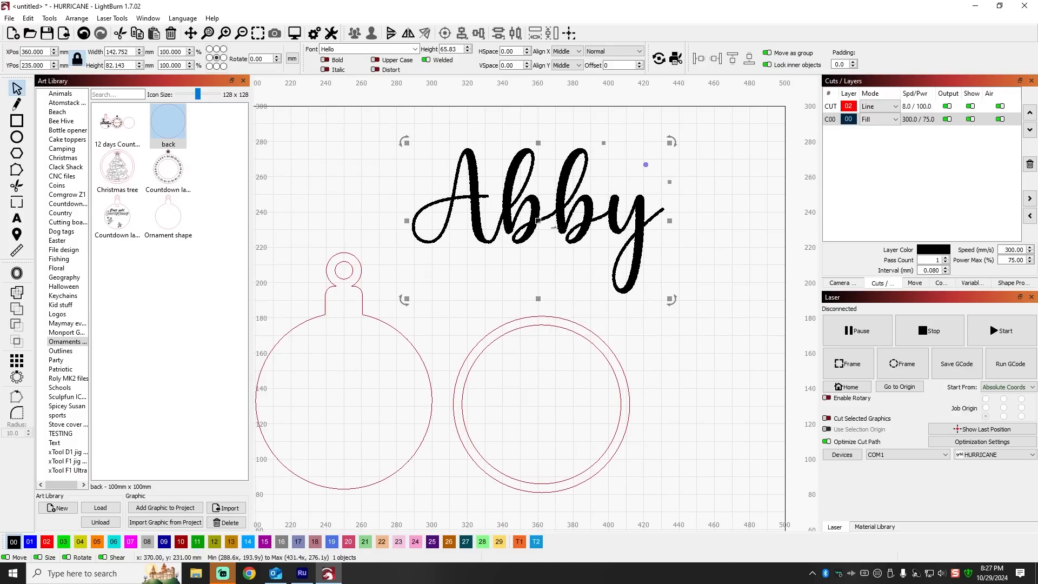
{"action": "right_click", "coordinate": [539, 221]}
{"action": "left_click", "coordinate": [537, 221]}
Offset the name text by 1.25 mm in both directions with round corners, deleting the original objects
{"action": "left_click", "coordinate": [16, 274]}
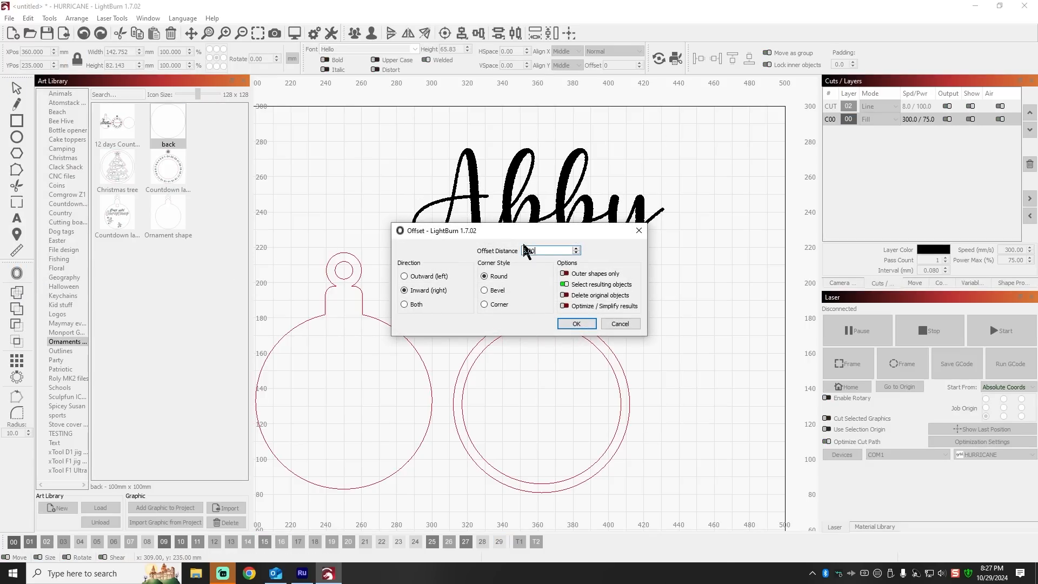
{"action": "left_click_drag", "start_coordinate": [527, 236], "coordinate": [177, 183]}
{"action": "double_click", "coordinate": [192, 198]}
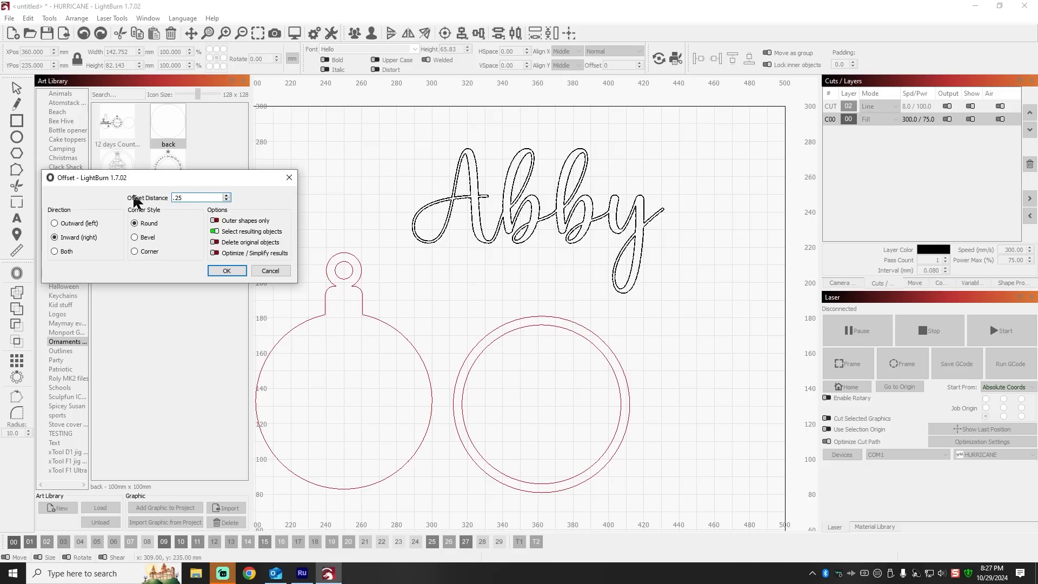
{"action": "left_click", "coordinate": [54, 250]}
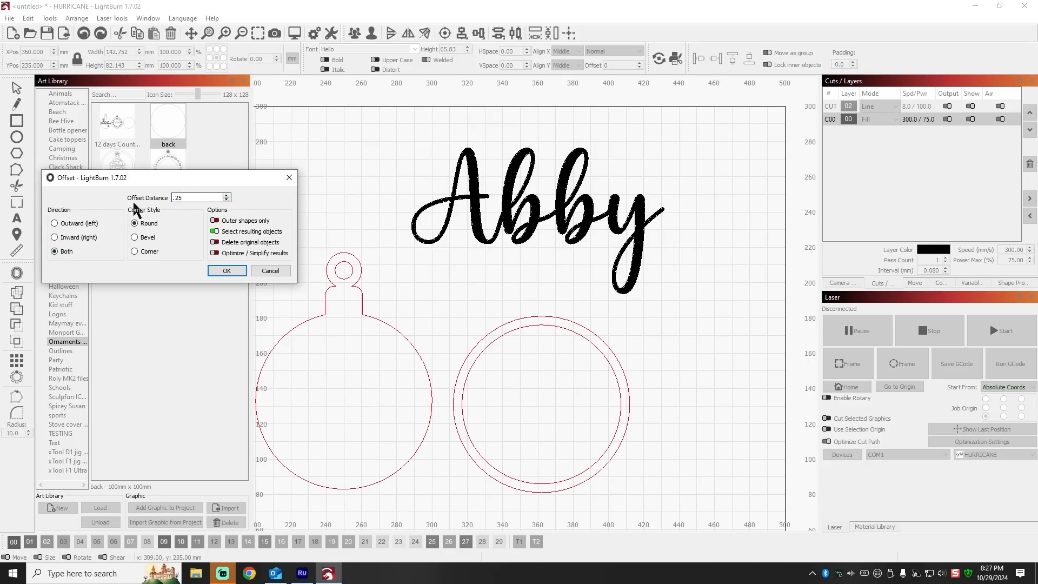
{"action": "left_click", "coordinate": [228, 195]}
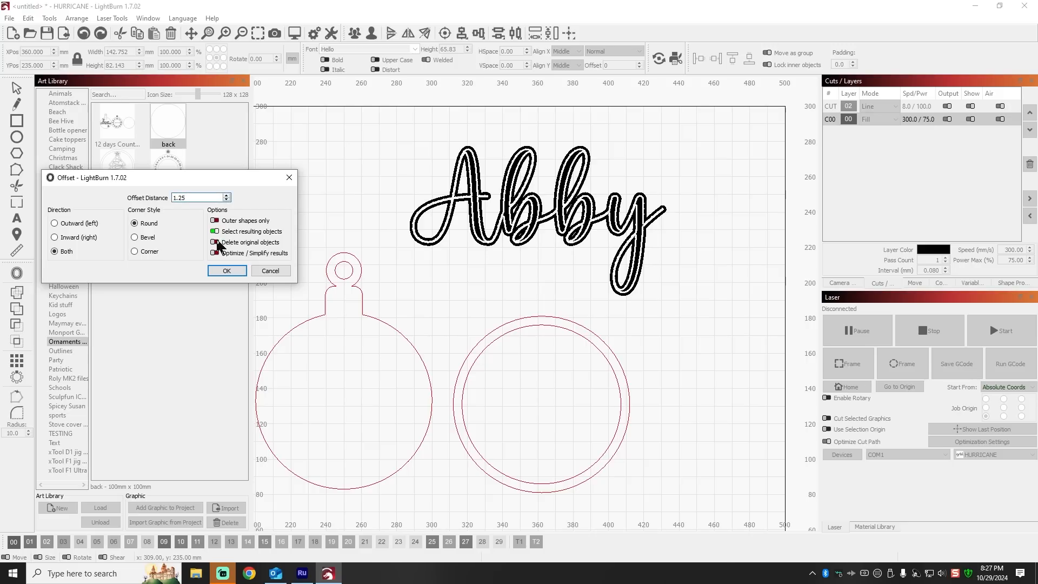
{"action": "left_click", "coordinate": [227, 200]}
{"action": "left_click", "coordinate": [227, 195]}
{"action": "left_click", "coordinate": [228, 271]}
Boolean-union the offset name outlines into one shape and assign it to layer 02
{"action": "left_click", "coordinate": [441, 137]}
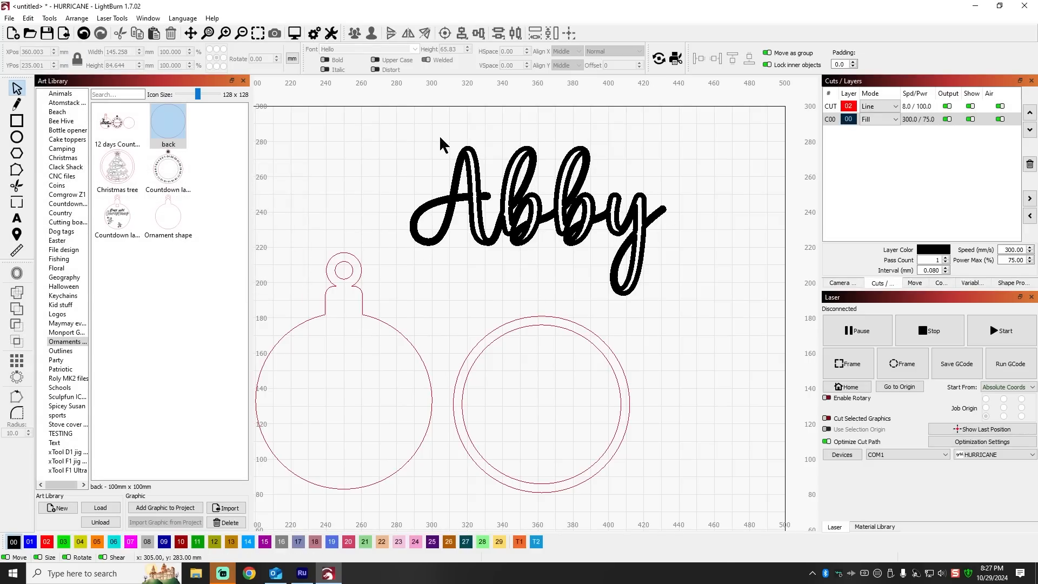
{"action": "left_click_drag", "start_coordinate": [394, 126], "coordinate": [741, 308]}
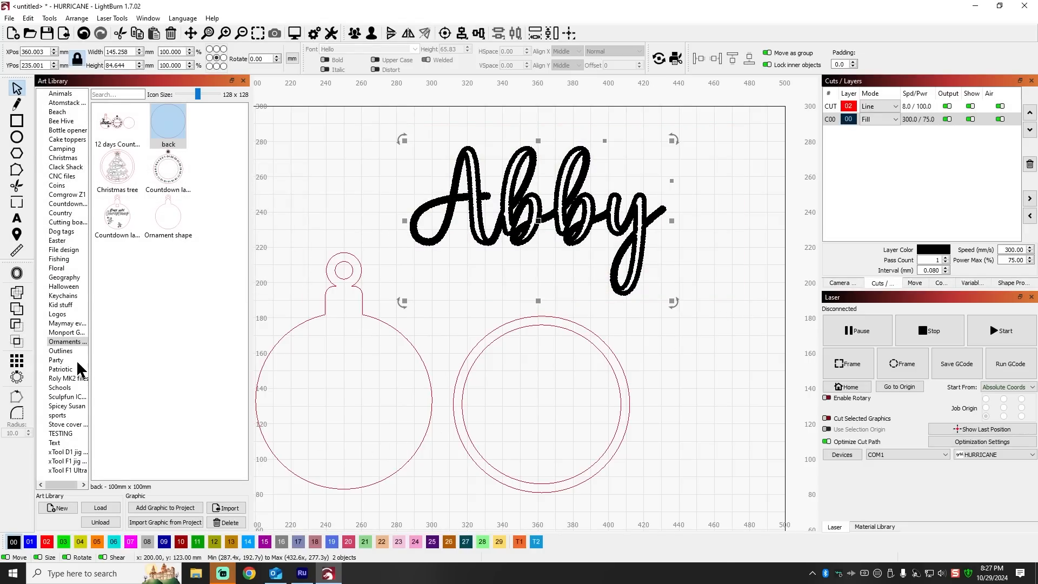
{"action": "left_click", "coordinate": [17, 307]}
{"action": "left_click", "coordinate": [357, 203]}
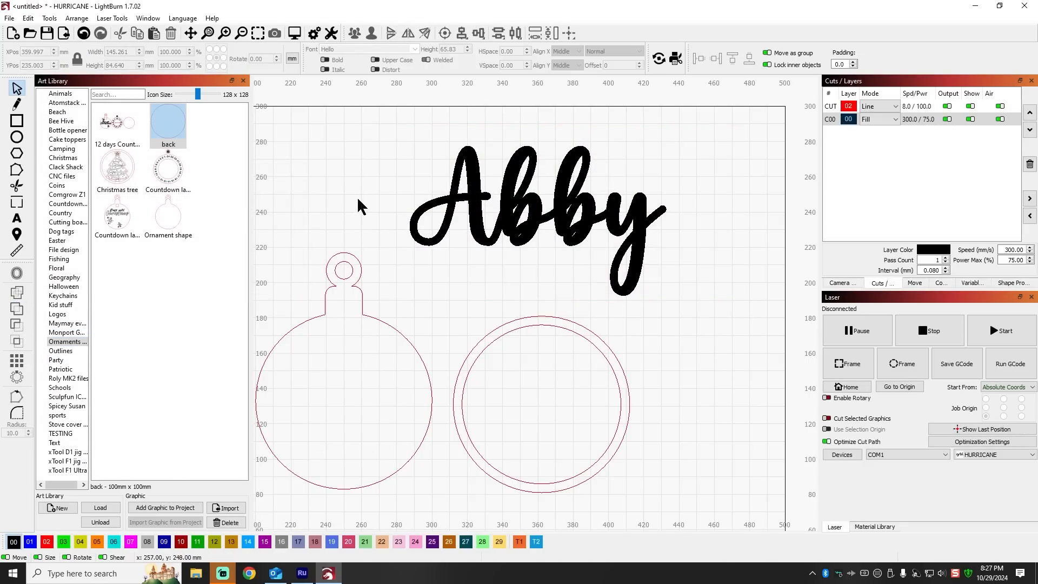
{"action": "left_click_drag", "start_coordinate": [377, 132], "coordinate": [755, 308]}
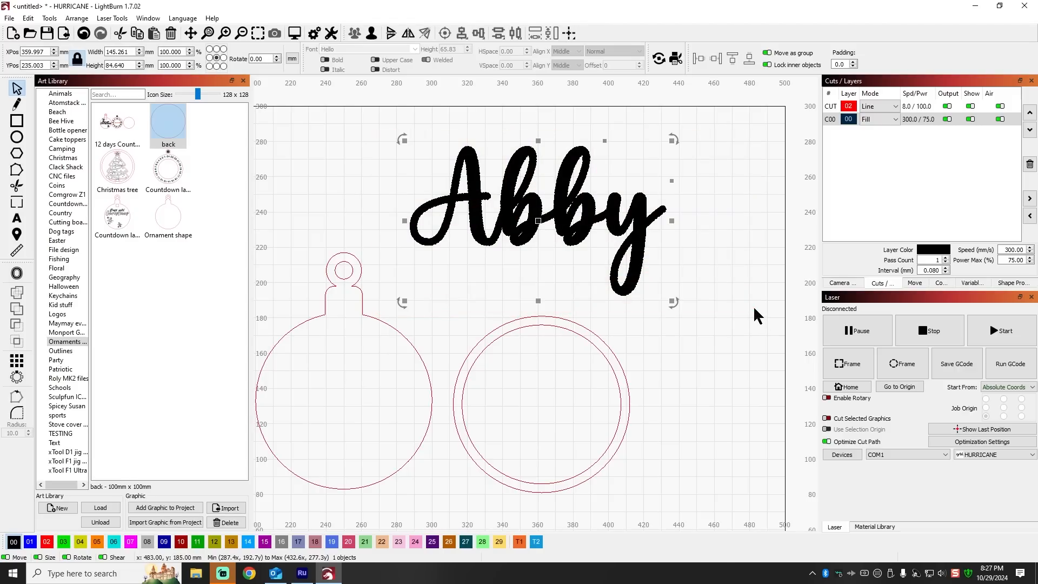
{"action": "left_click", "coordinate": [47, 541]}
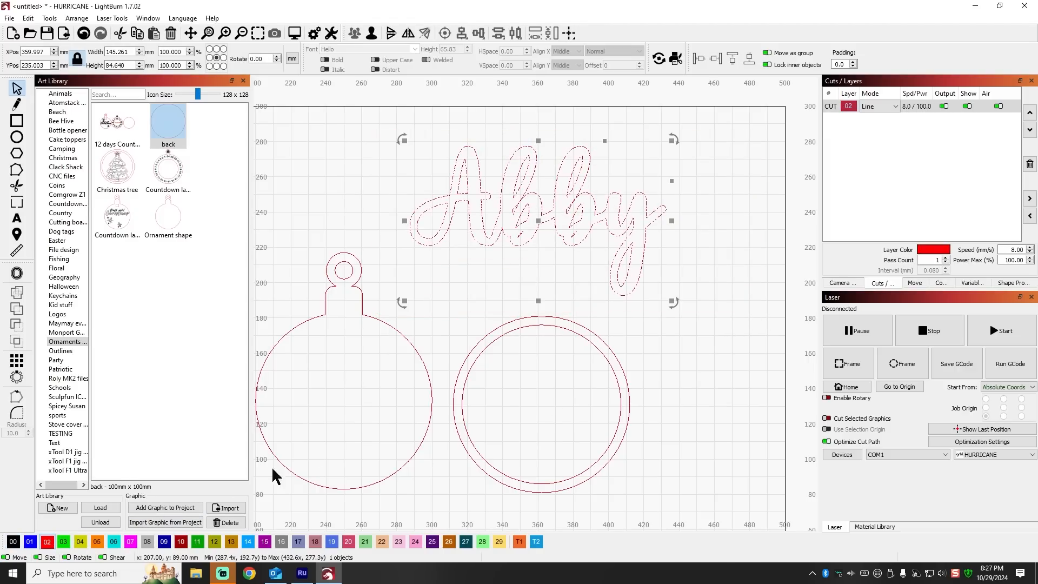
{"action": "left_click", "coordinate": [711, 213]}
Scale the name down to about 93 mm wide, place it inside the back circle and assign it to layer 01
{"action": "left_click", "coordinate": [483, 181]}
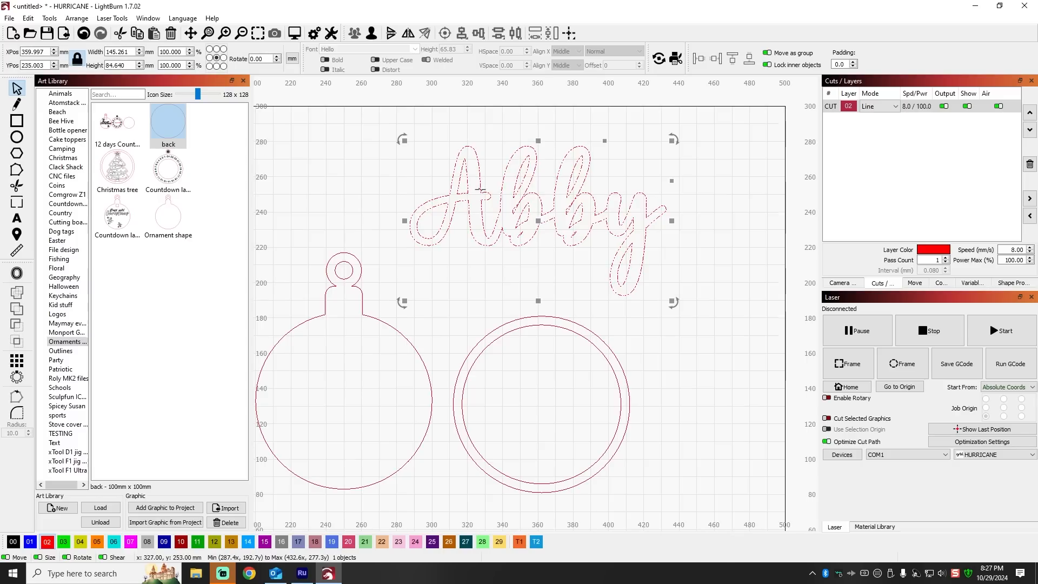
{"action": "left_click_drag", "start_coordinate": [405, 145], "coordinate": [498, 212]}
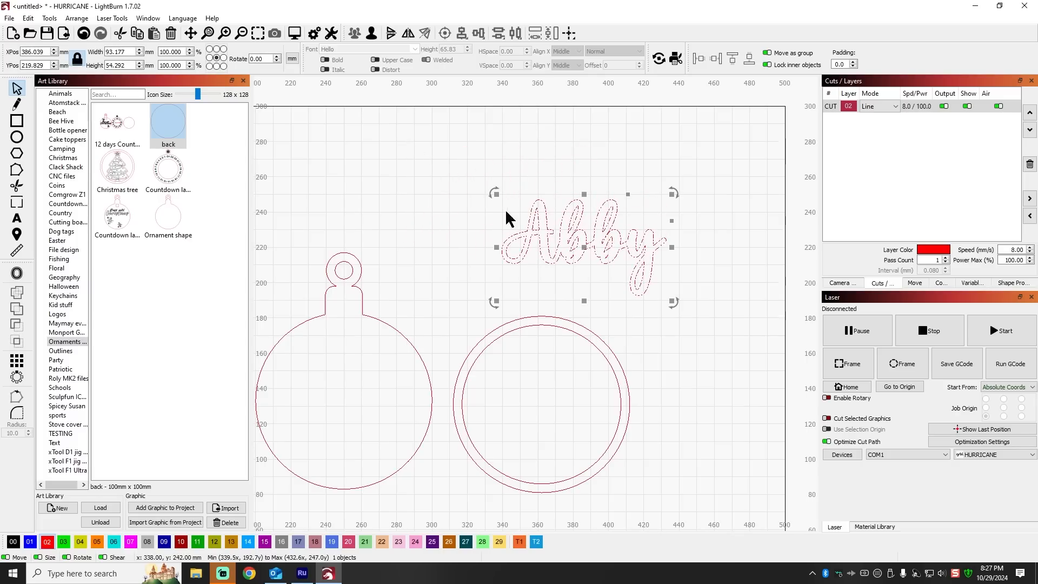
{"action": "left_click_drag", "start_coordinate": [583, 249], "coordinate": [539, 404]}
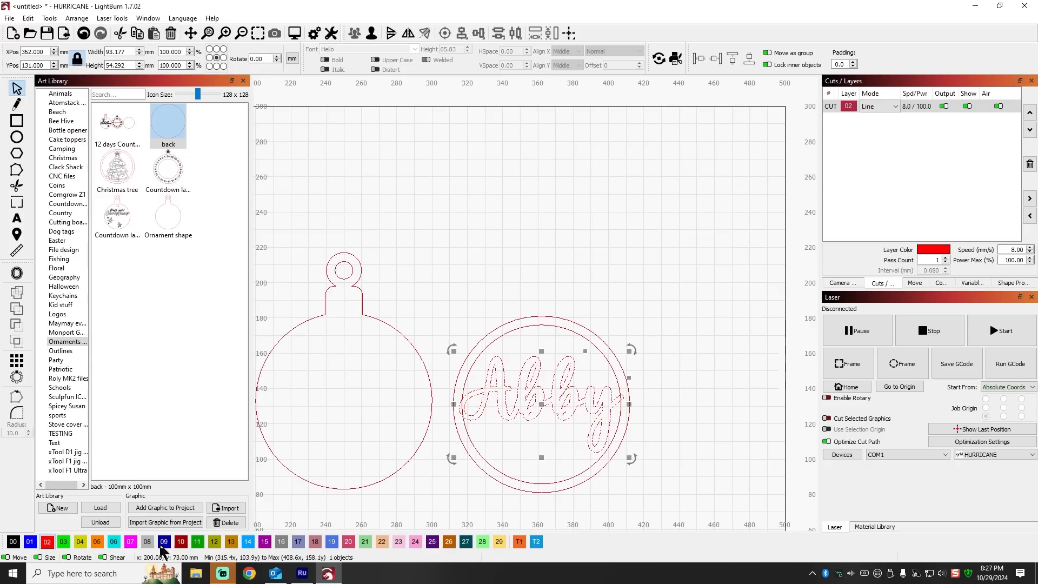
{"action": "left_click", "coordinate": [31, 543]}
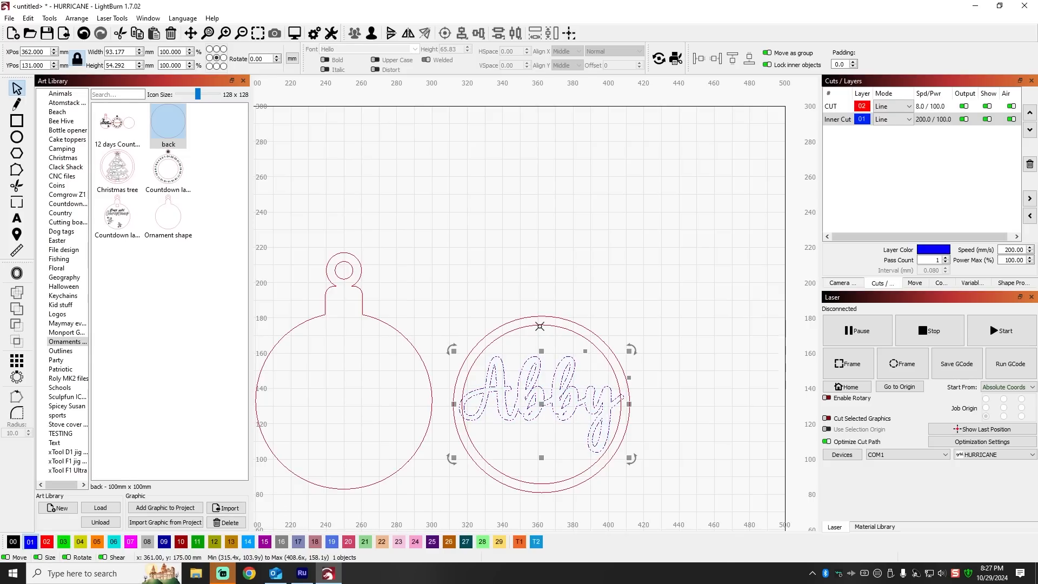
Resize the name to about 89 mm wide and align its centre with the inner circle
{"action": "left_click_drag", "start_coordinate": [626, 350], "coordinate": [612, 362]}
{"action": "left_click_drag", "start_coordinate": [539, 411], "coordinate": [545, 408]}
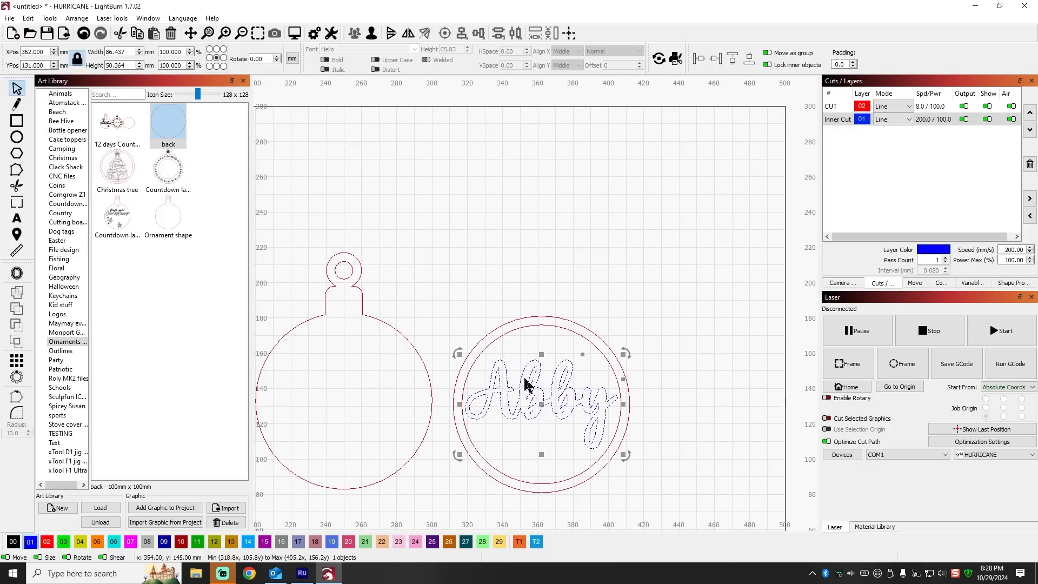
{"action": "left_click_drag", "start_coordinate": [459, 354], "coordinate": [454, 354]}
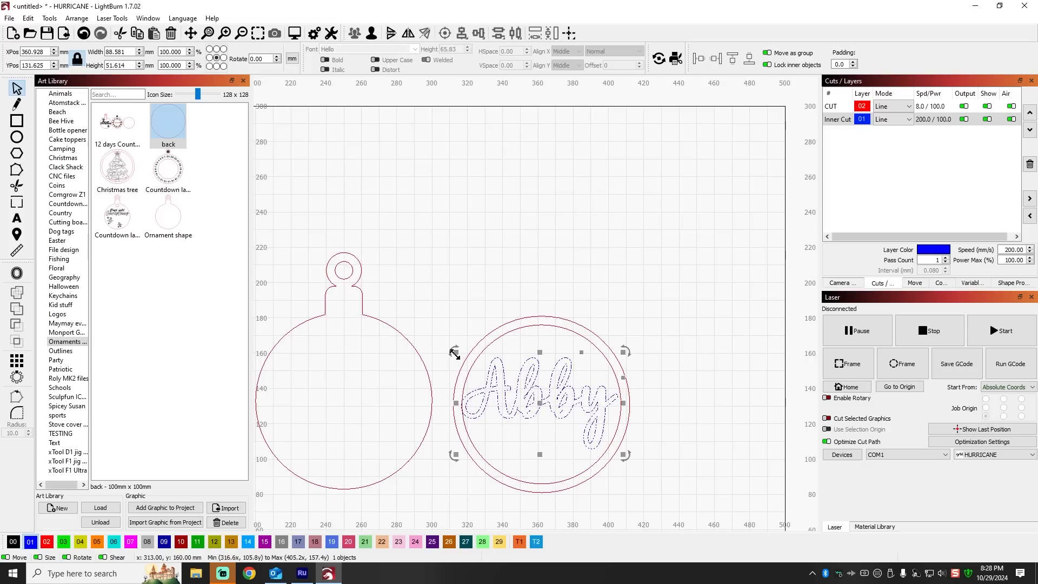
{"action": "left_click", "coordinate": [547, 326], "text": "shift"}
{"action": "left_click", "coordinate": [445, 33]}
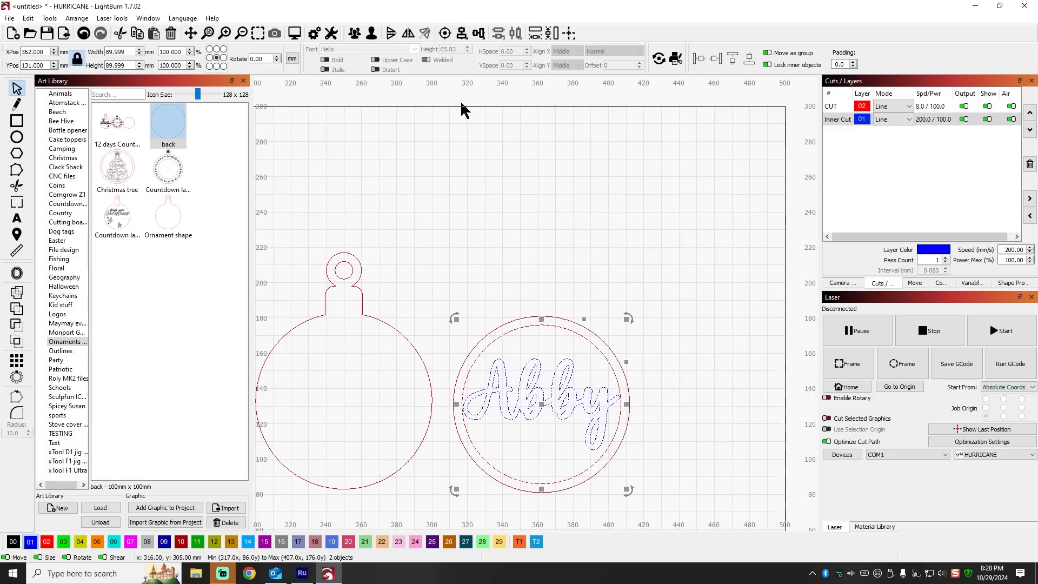
{"action": "left_click", "coordinate": [606, 242]}
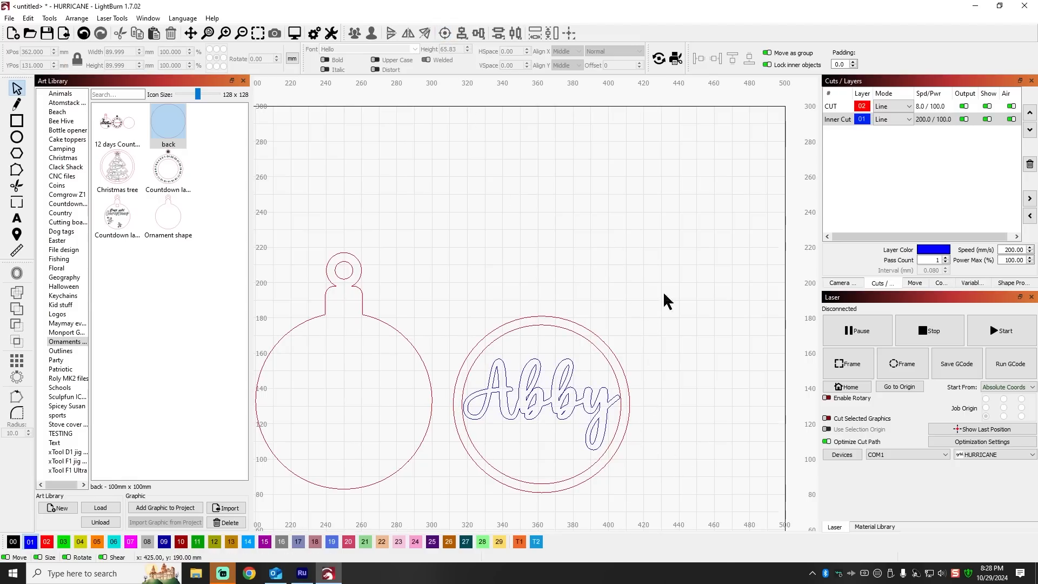
Try offsetting the name outward by 1.25 mm with the original objects deleted, and undo the offset
{"action": "left_click", "coordinate": [524, 368]}
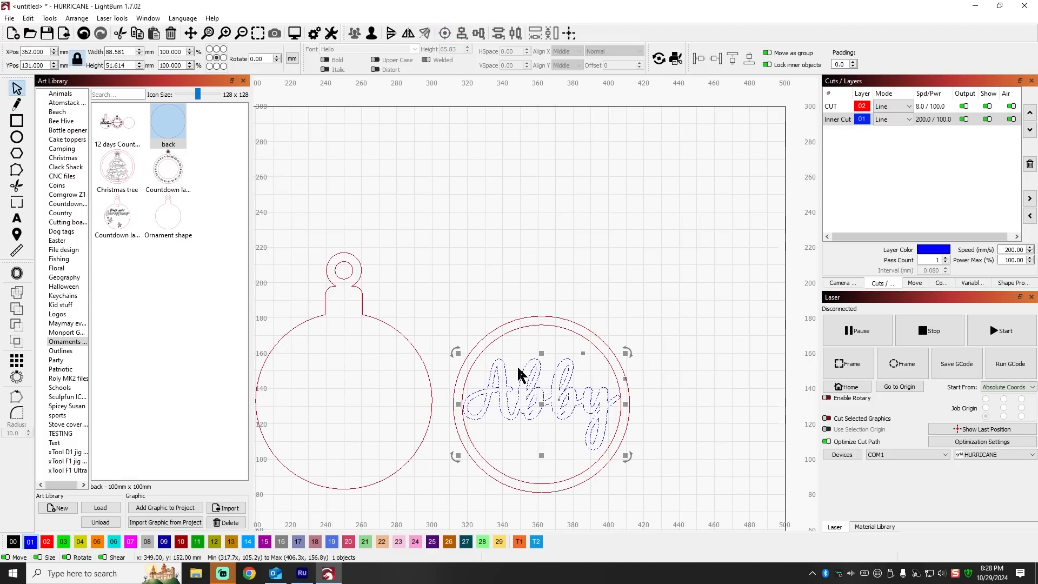
{"action": "left_click", "coordinate": [17, 273]}
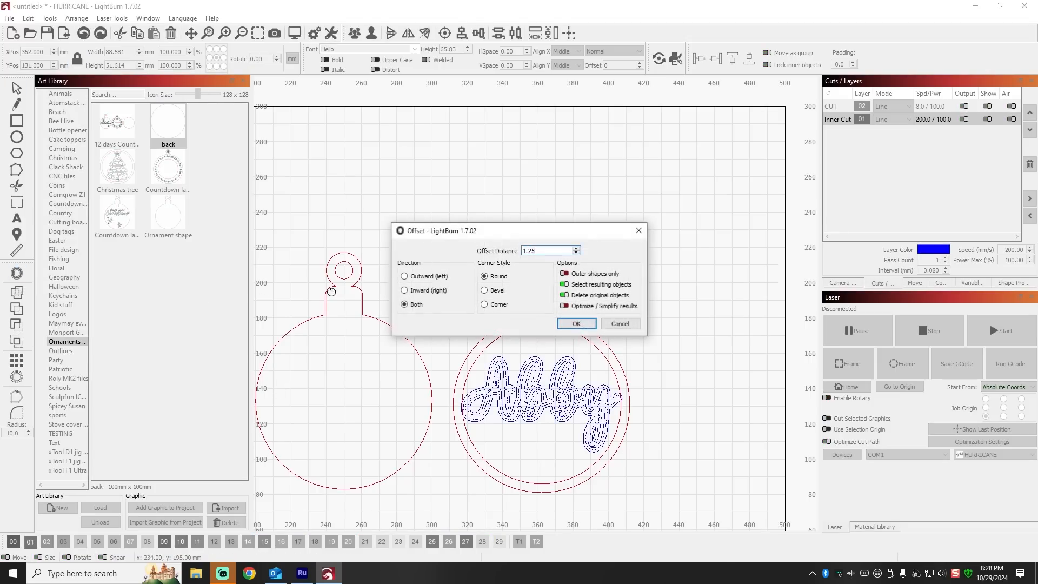
{"action": "left_click_drag", "start_coordinate": [494, 231], "coordinate": [190, 160]}
{"action": "left_click", "coordinate": [101, 210]}
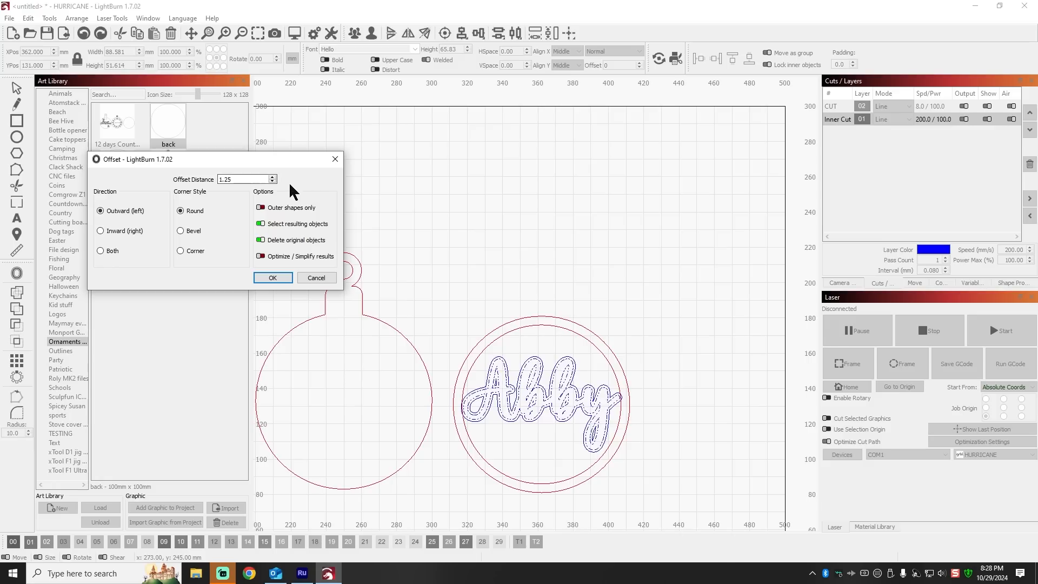
{"action": "left_click", "coordinate": [273, 177]}
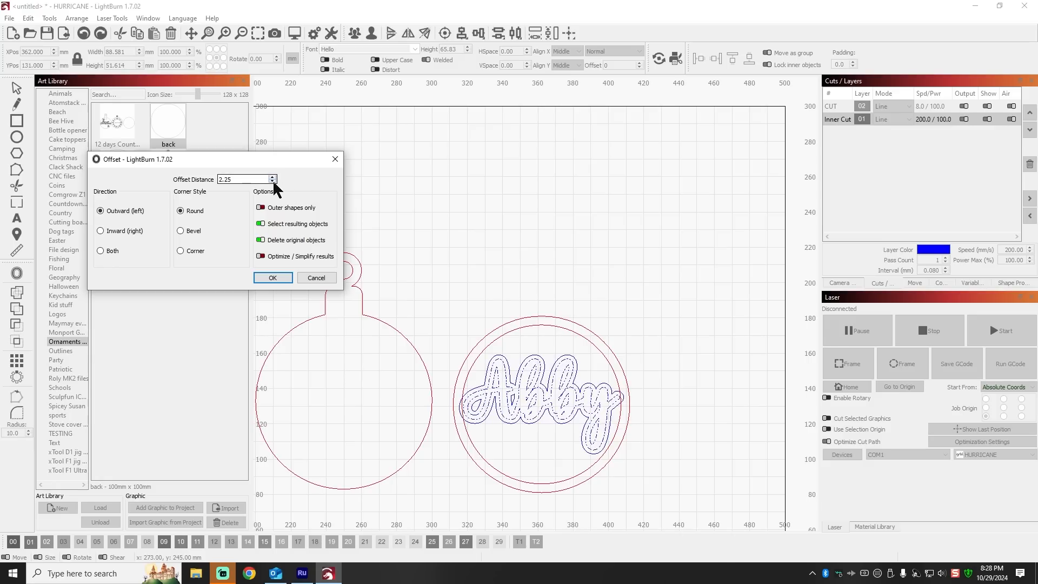
{"action": "left_click", "coordinate": [273, 181]}
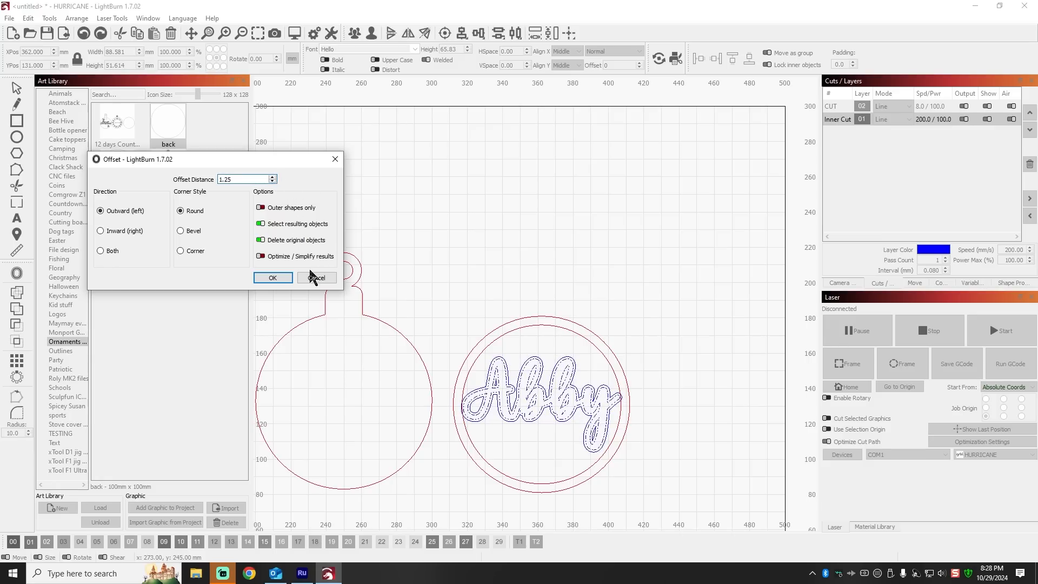
{"action": "left_click", "coordinate": [275, 277]}
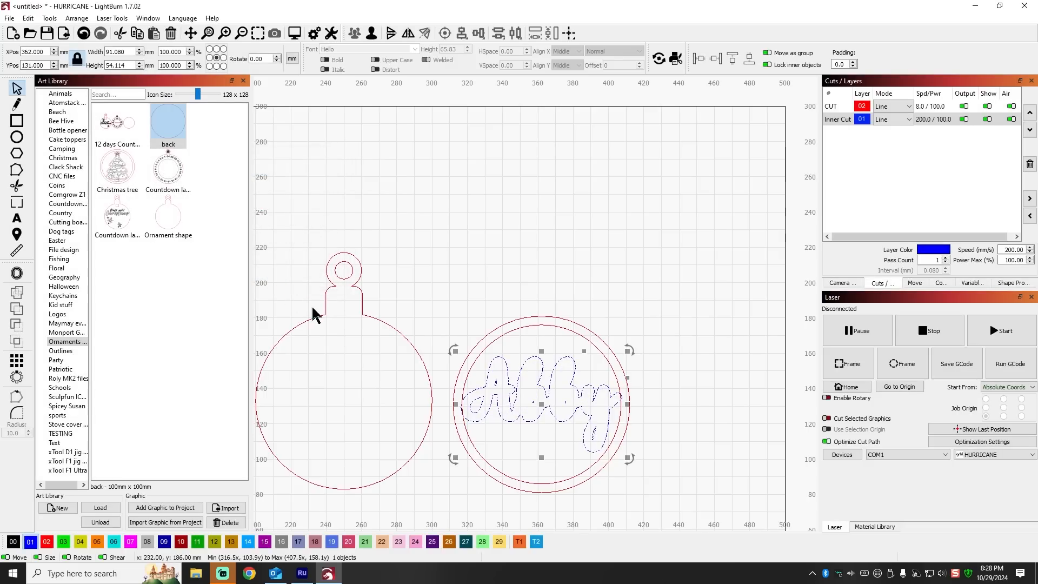
{"action": "left_click", "coordinate": [83, 33]}
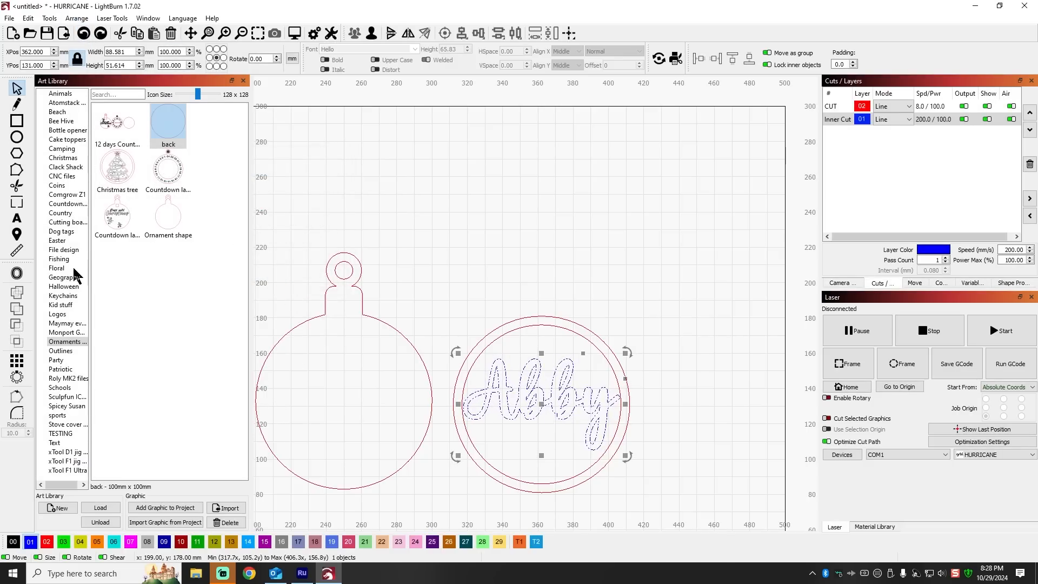
Offset the name outward by 1.25 mm, keeping the original, and assign the new outline to layer 02
{"action": "left_click", "coordinate": [16, 273]}
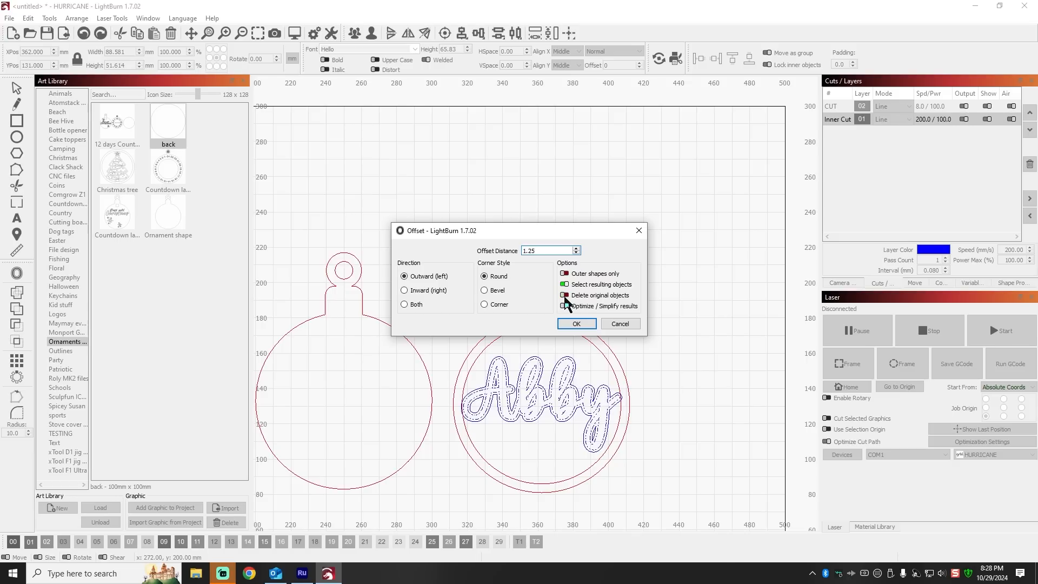
{"action": "left_click_drag", "start_coordinate": [540, 224], "coordinate": [180, 158]}
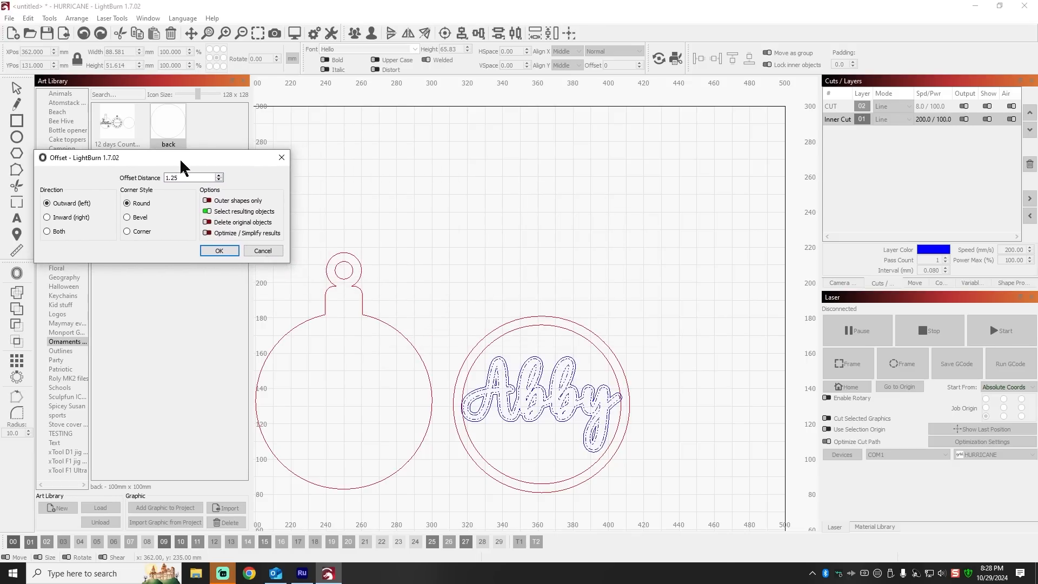
{"action": "left_click", "coordinate": [220, 247]}
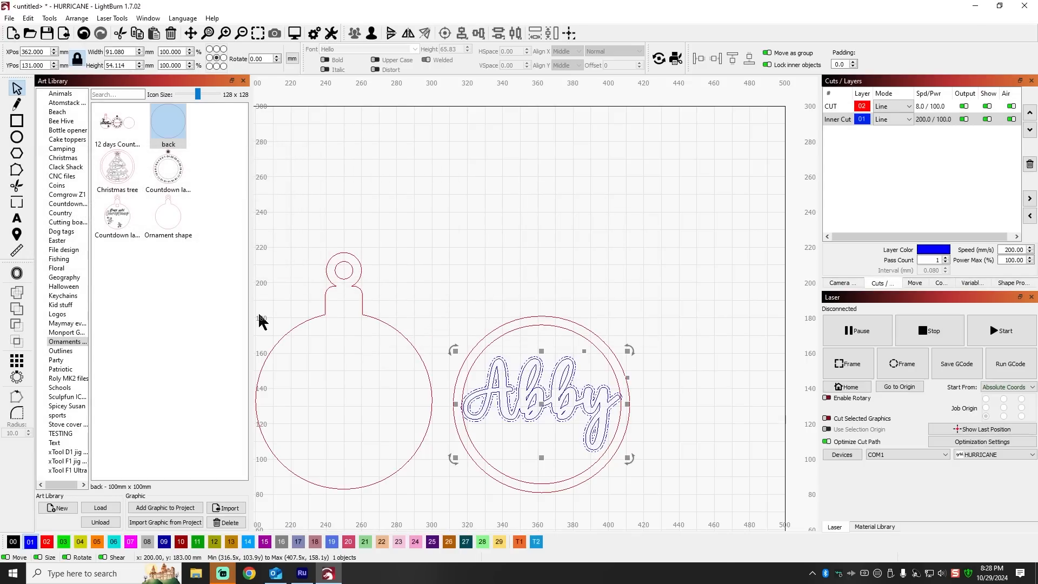
{"action": "left_click", "coordinate": [47, 541]}
{"action": "left_click", "coordinate": [482, 332]}
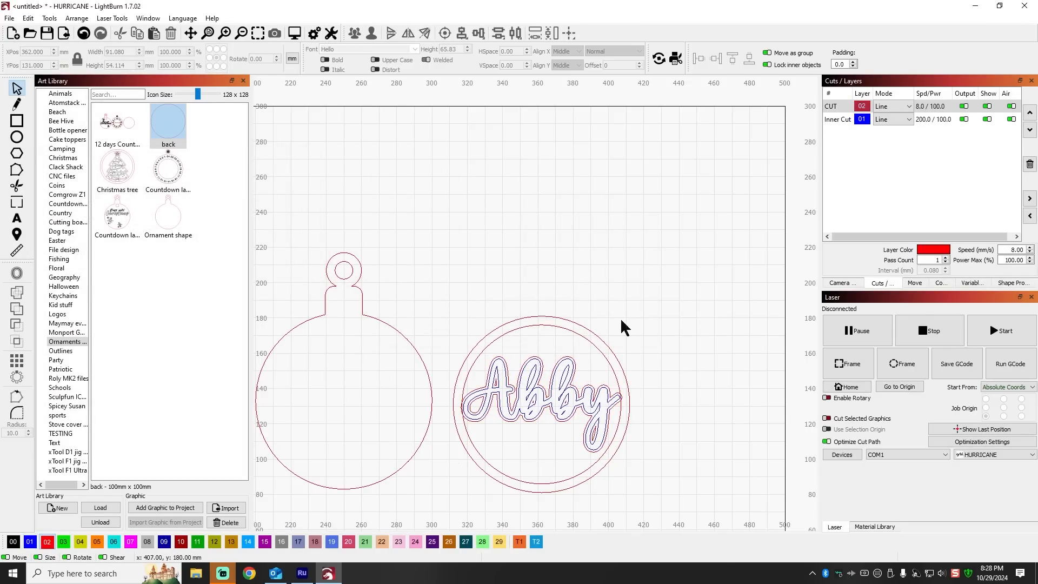
Group the outer and inner circles around the name into one object
{"action": "left_click", "coordinate": [612, 353]}
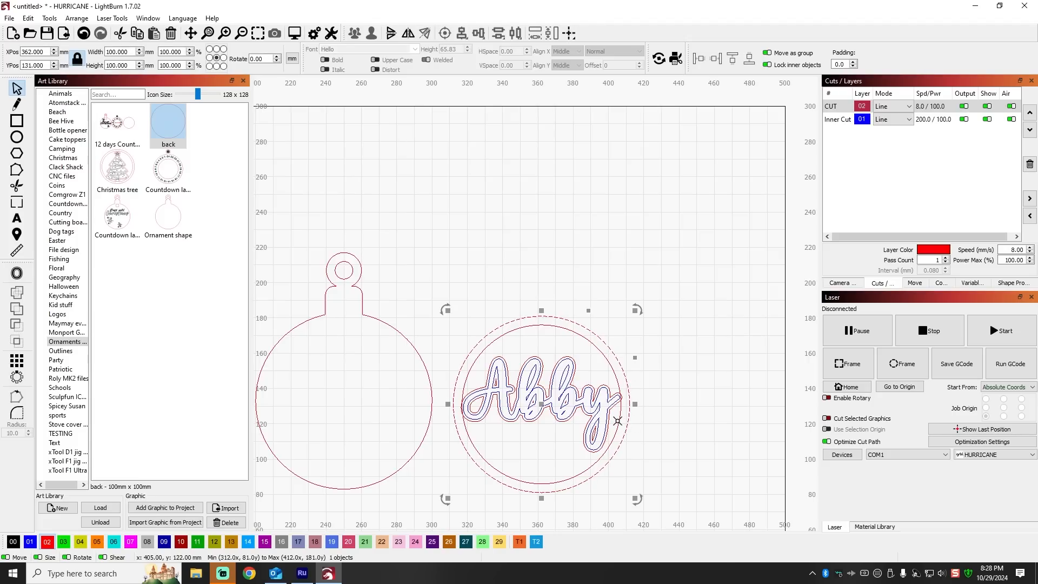
{"action": "left_click", "coordinate": [616, 379], "text": "shift"}
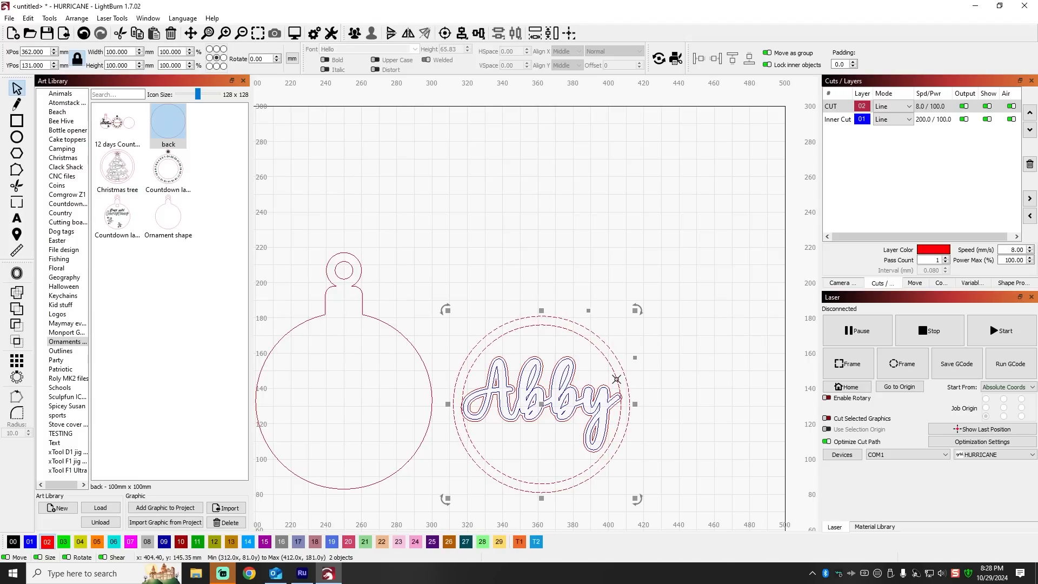
{"action": "right_click", "coordinate": [617, 379]}
{"action": "left_click", "coordinate": [644, 480]}
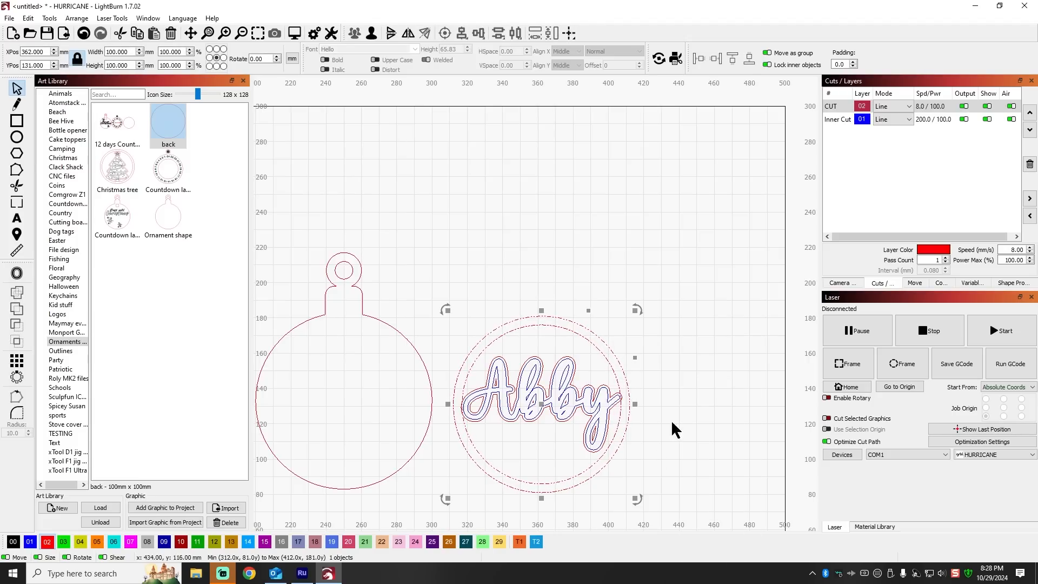
Boolean-union the name's outer offset outline with the grouped circles
{"action": "scroll", "coordinate": [564, 418], "scroll_direction": "up", "scroll_amount": 4}
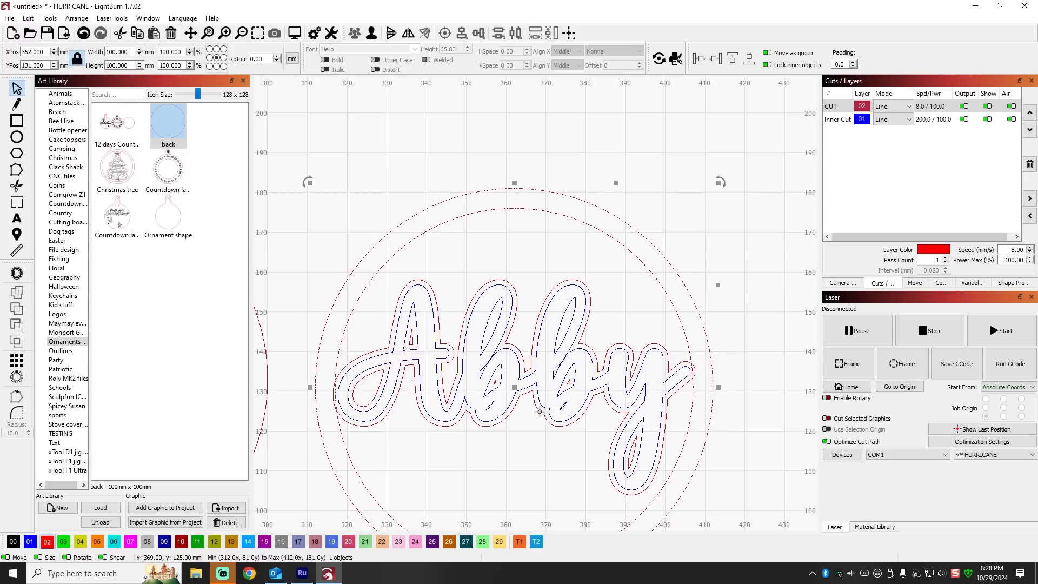
{"action": "left_click", "coordinate": [531, 393], "text": "shift"}
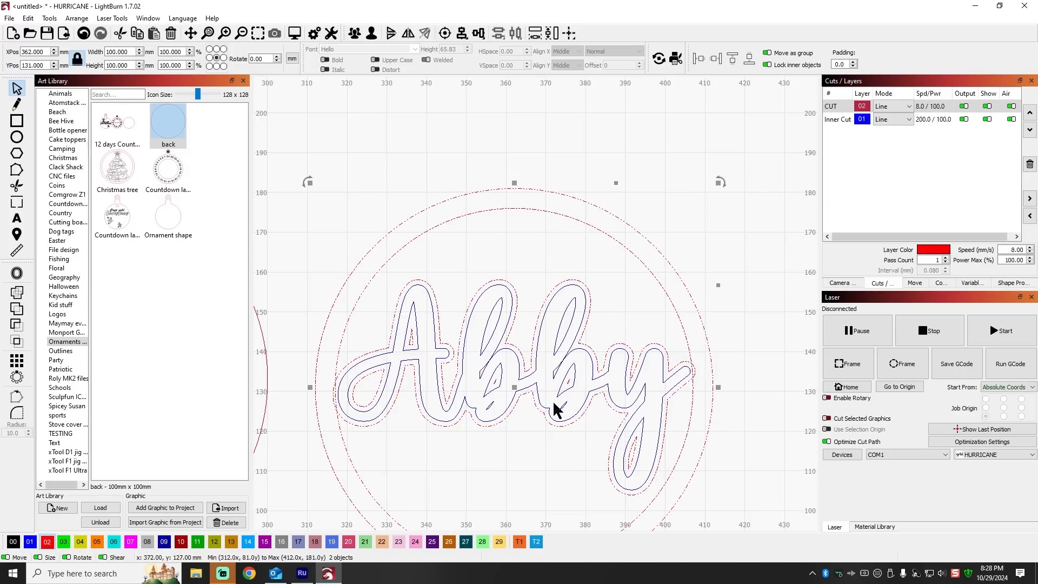
{"action": "left_click", "coordinate": [17, 308]}
{"action": "left_click", "coordinate": [364, 211]}
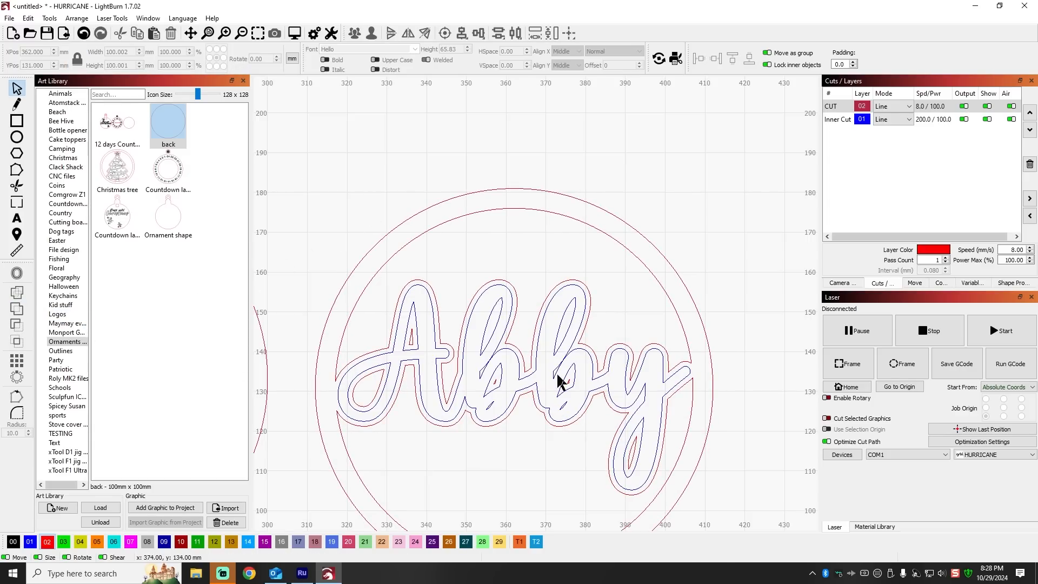
{"action": "scroll", "coordinate": [566, 376], "scroll_direction": "down", "scroll_amount": 5}
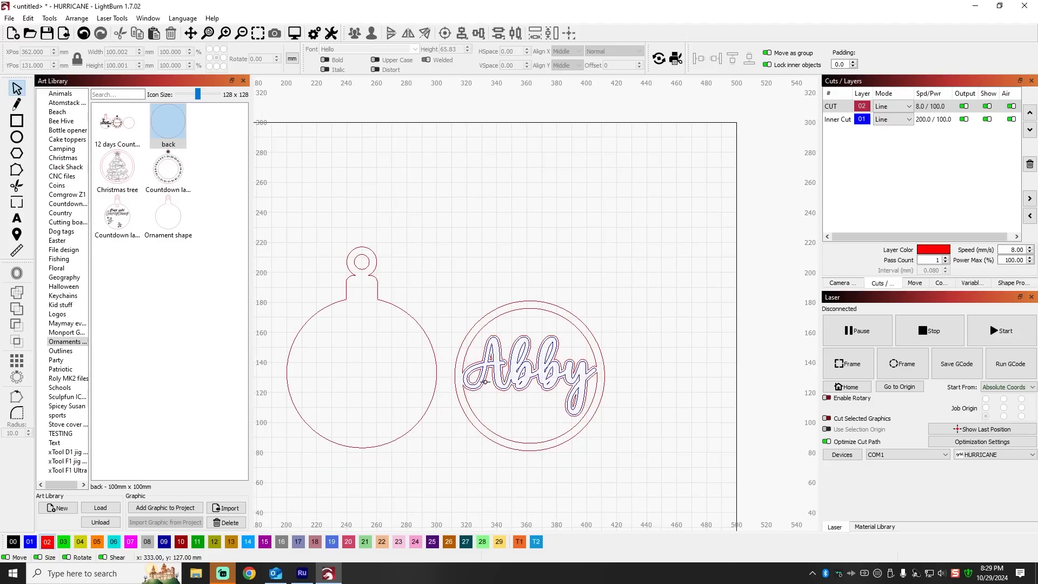
{"action": "scroll", "coordinate": [485, 382], "scroll_direction": "up", "scroll_amount": 4}
{"action": "scroll", "coordinate": [489, 341], "scroll_direction": "up", "scroll_amount": 2}
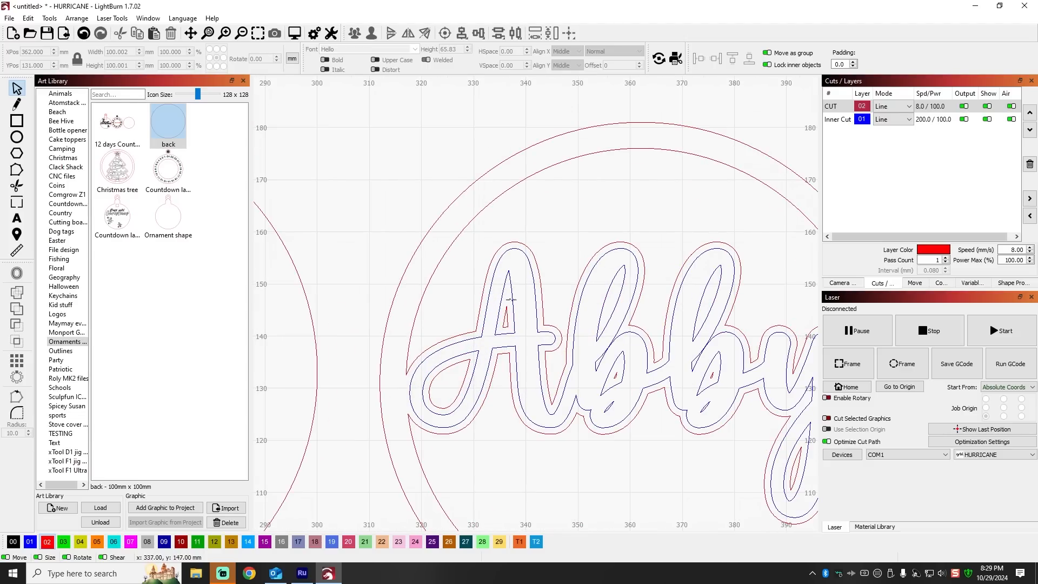
{"action": "scroll", "coordinate": [501, 338], "scroll_direction": "down", "scroll_amount": 1}
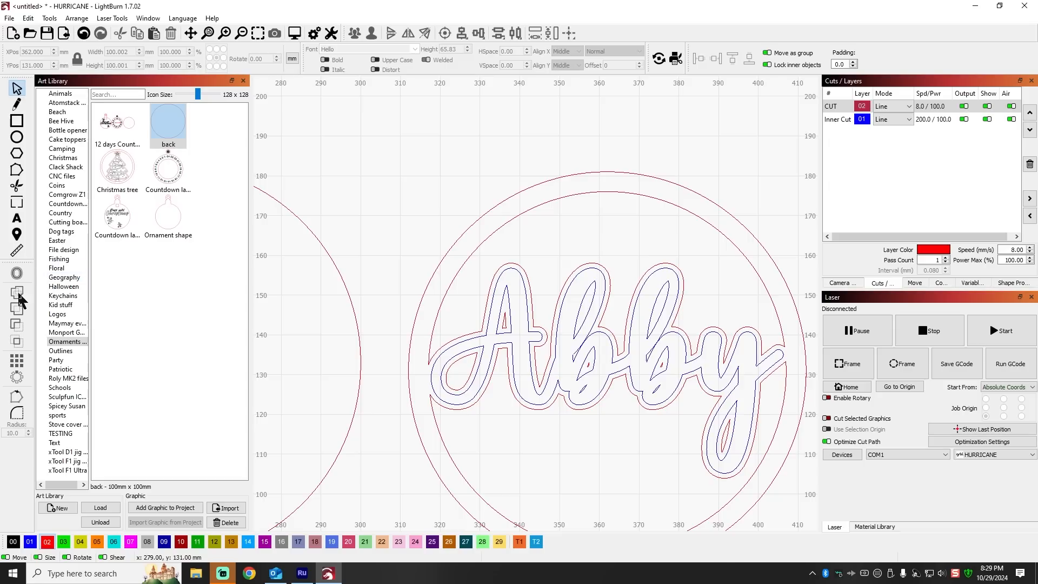
Undo the union of the name outline with the circles and the edits just before it
{"action": "left_click", "coordinate": [84, 33]}
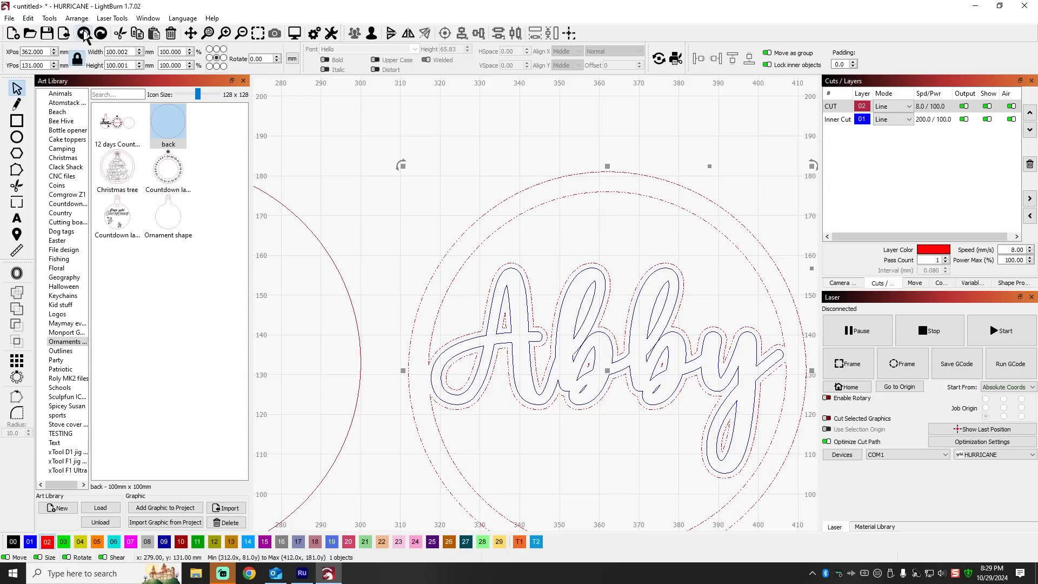
{"action": "left_click", "coordinate": [83, 34]}
{"action": "left_click", "coordinate": [84, 34]}
{"action": "left_click", "coordinate": [83, 34]}
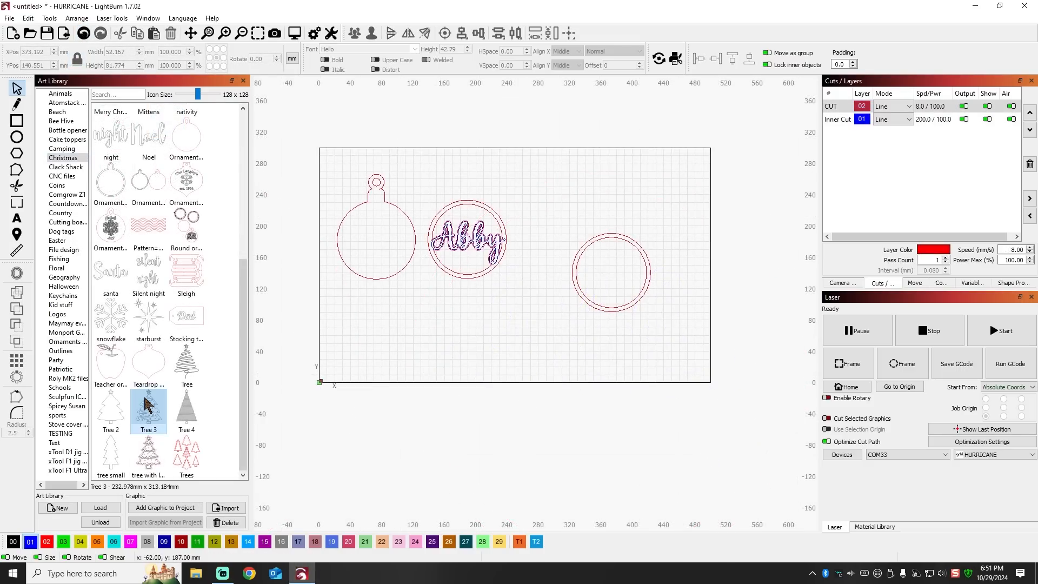
Add the Tree 3 graphic from the Christmas library, scale it to about 59 × 79 mm and centre it in the empty double ring
{"action": "double_click", "coordinate": [148, 411]}
{"action": "left_click_drag", "start_coordinate": [435, 177], "coordinate": [563, 344]}
{"action": "left_click_drag", "start_coordinate": [596, 402], "coordinate": [592, 240]}
{"action": "left_click_drag", "start_coordinate": [617, 278], "coordinate": [611, 273]}
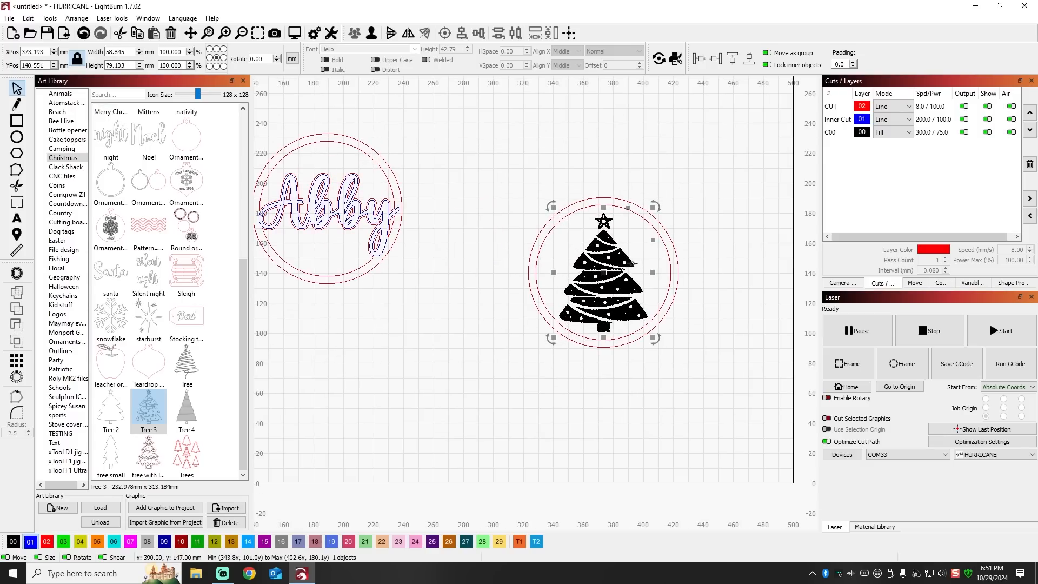
{"action": "left_click", "coordinate": [671, 261], "text": "shift"}
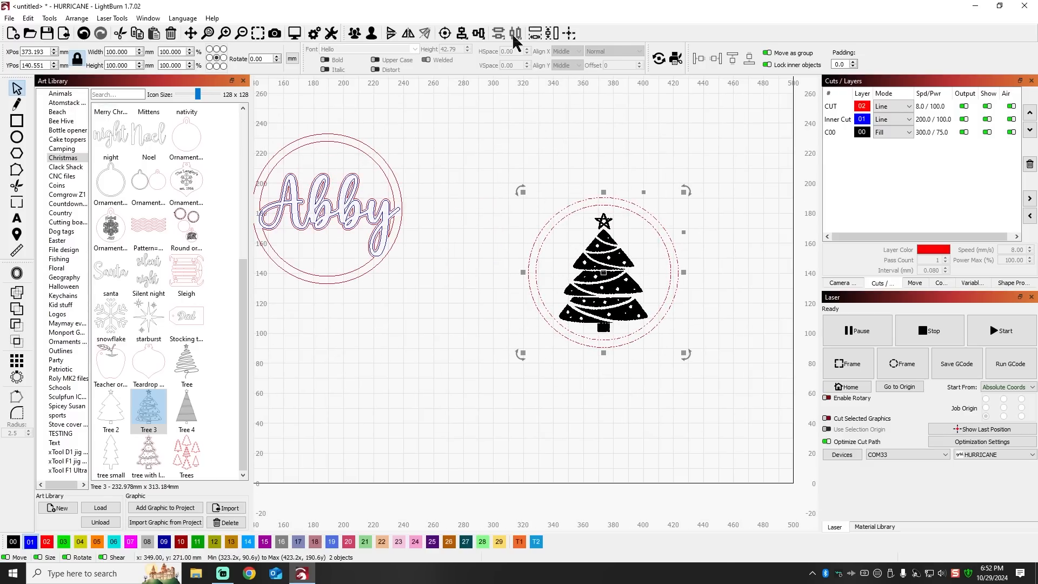
{"action": "left_click", "coordinate": [657, 141]}
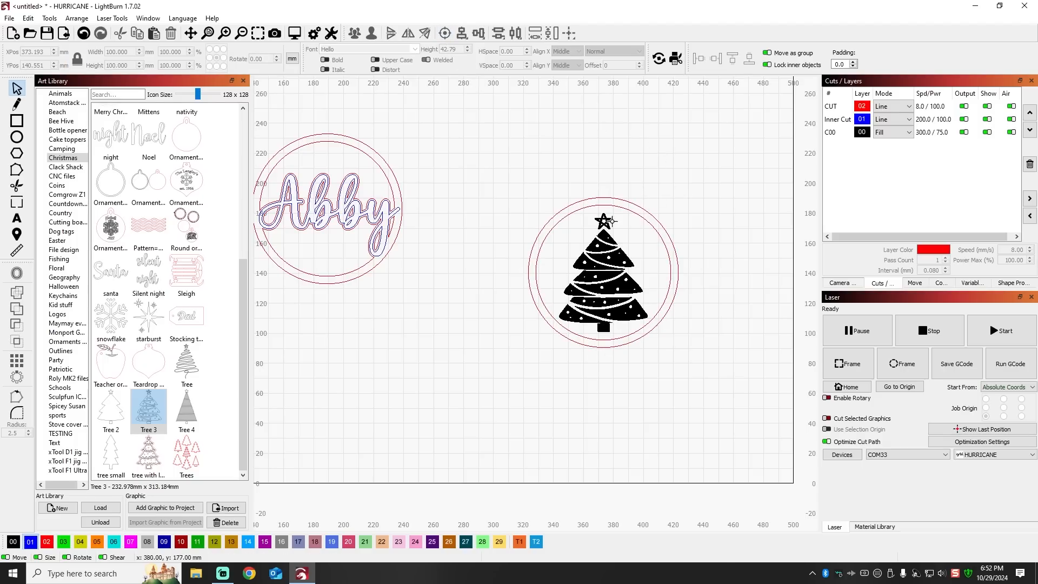
Offset the tree outward by 2 mm with round corners, keeping the original, and assign the new outline to layer 02
{"action": "left_click", "coordinate": [609, 234]}
{"action": "left_click", "coordinate": [16, 273]}
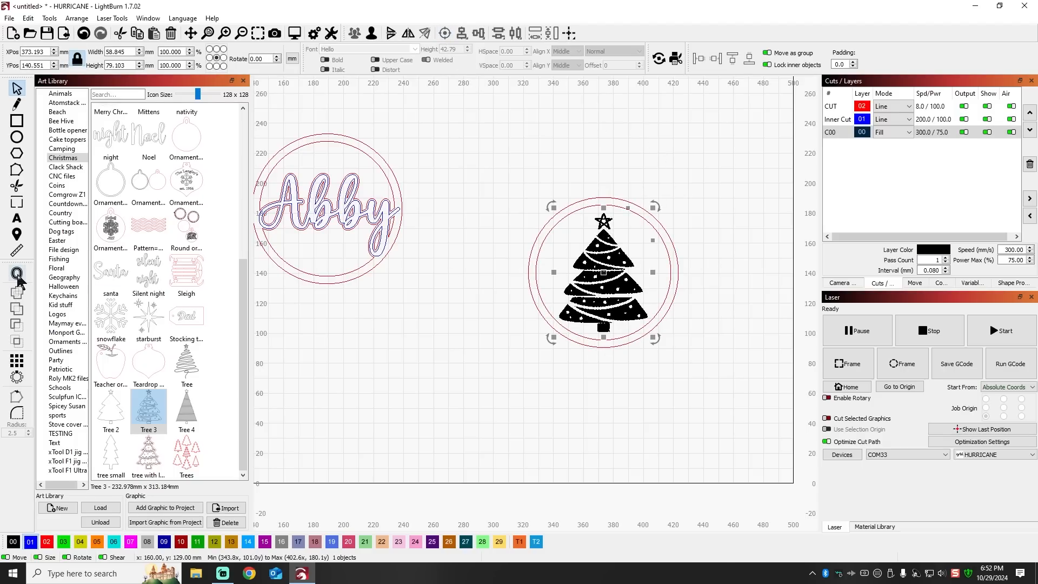
{"action": "left_click_drag", "start_coordinate": [468, 230], "coordinate": [318, 107]}
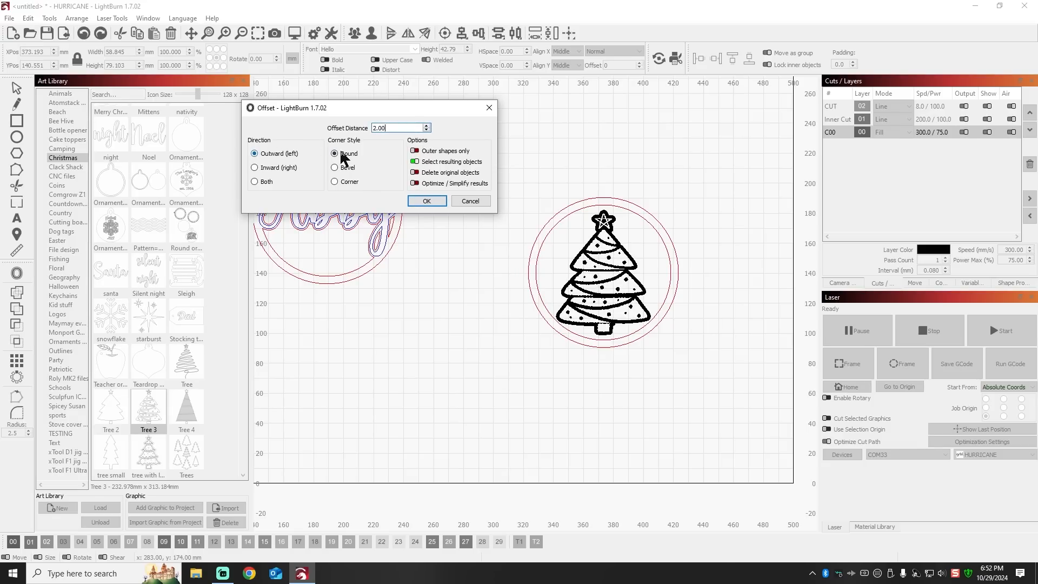
{"action": "left_click", "coordinate": [426, 201]}
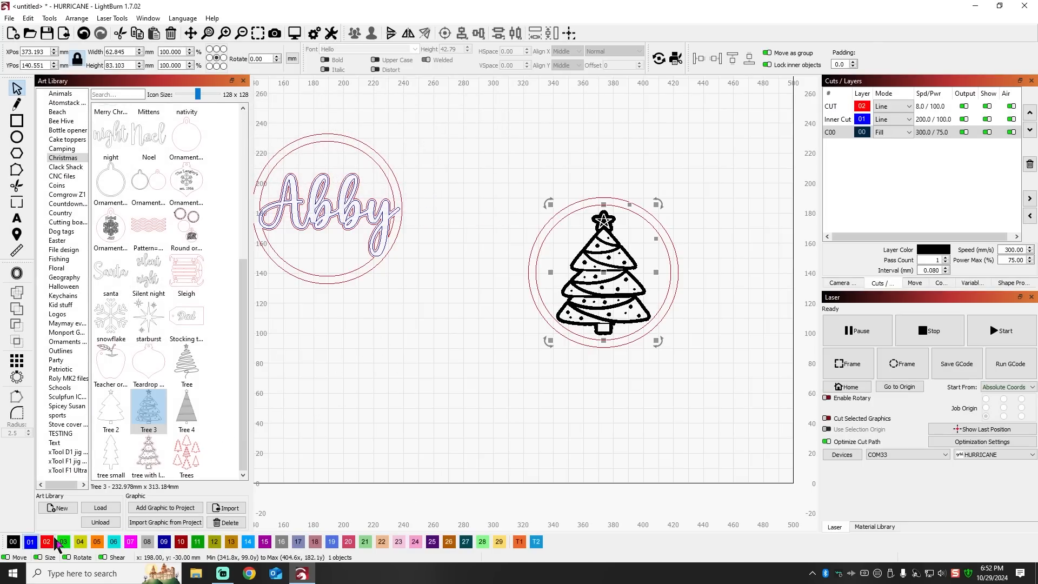
{"action": "left_click", "coordinate": [47, 542]}
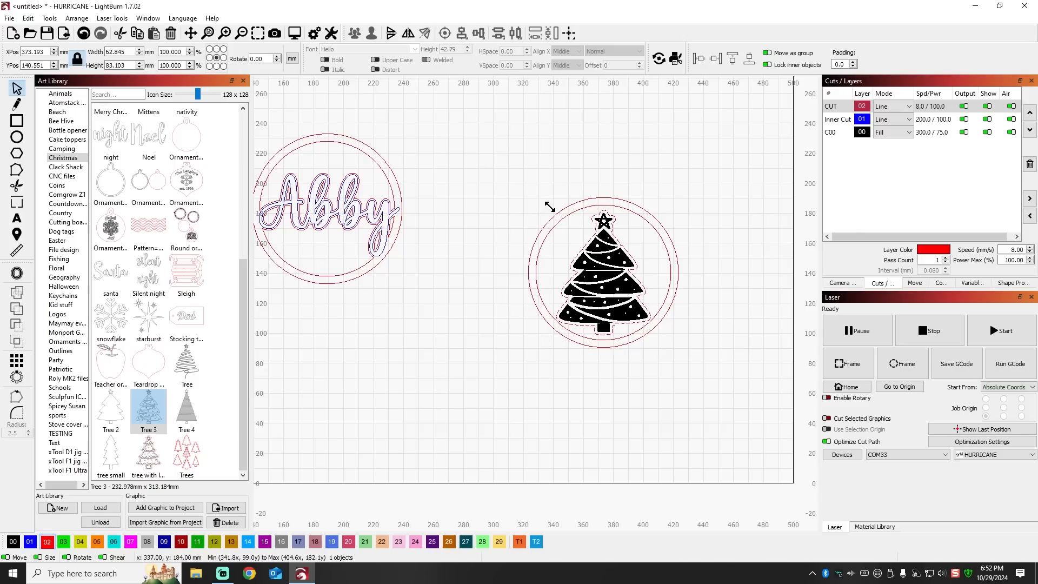
Scale the tree and its offset outline together to about 68 × 90 mm, undoing any resize of the outline alone
{"action": "left_click_drag", "start_coordinate": [546, 205], "coordinate": [544, 206]}
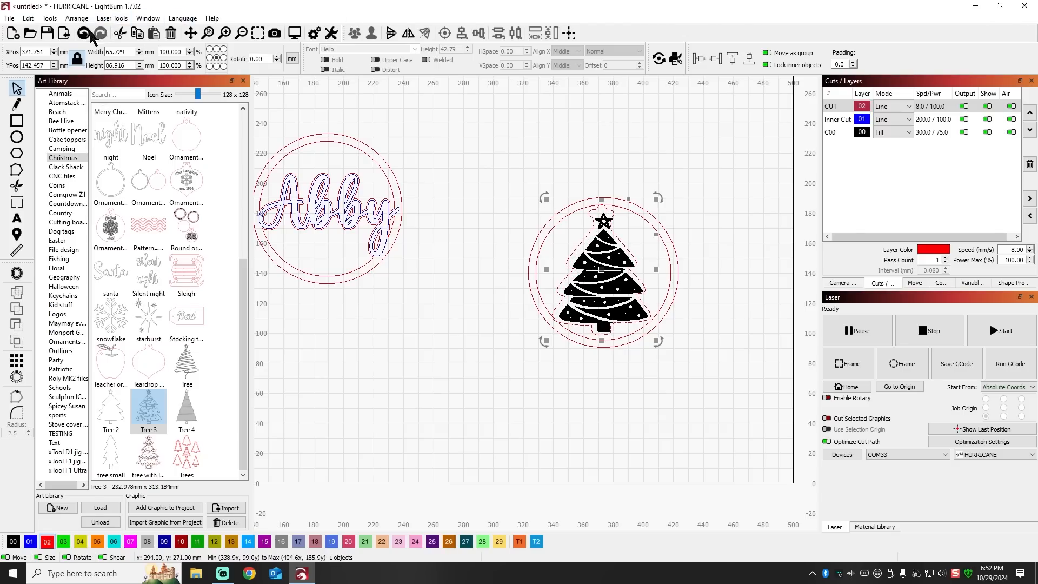
{"action": "left_click", "coordinate": [86, 33]}
{"action": "scroll", "coordinate": [732, 323], "scroll_direction": "up", "scroll_amount": 3}
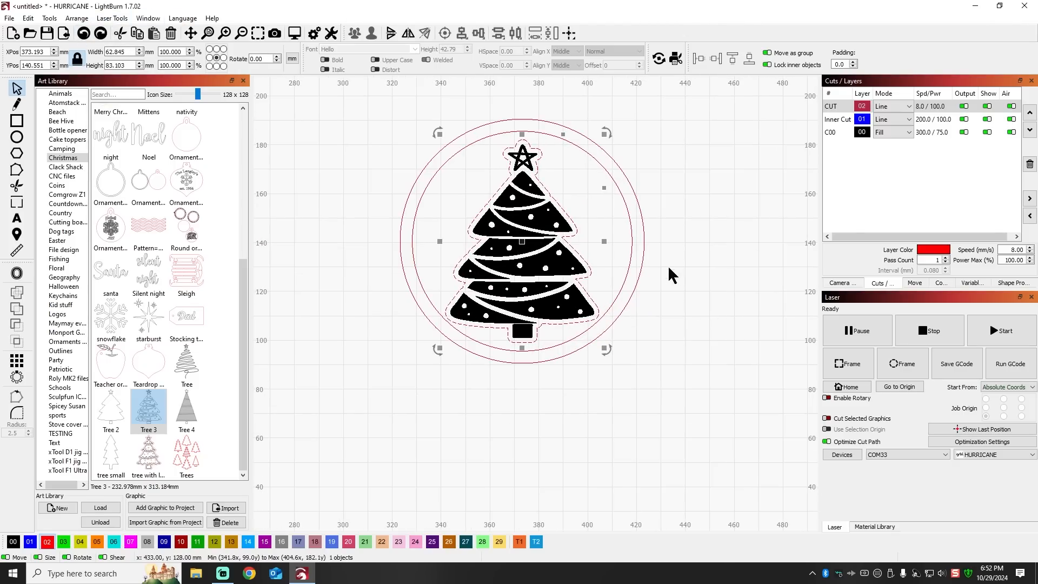
{"action": "left_click", "coordinate": [743, 226]}
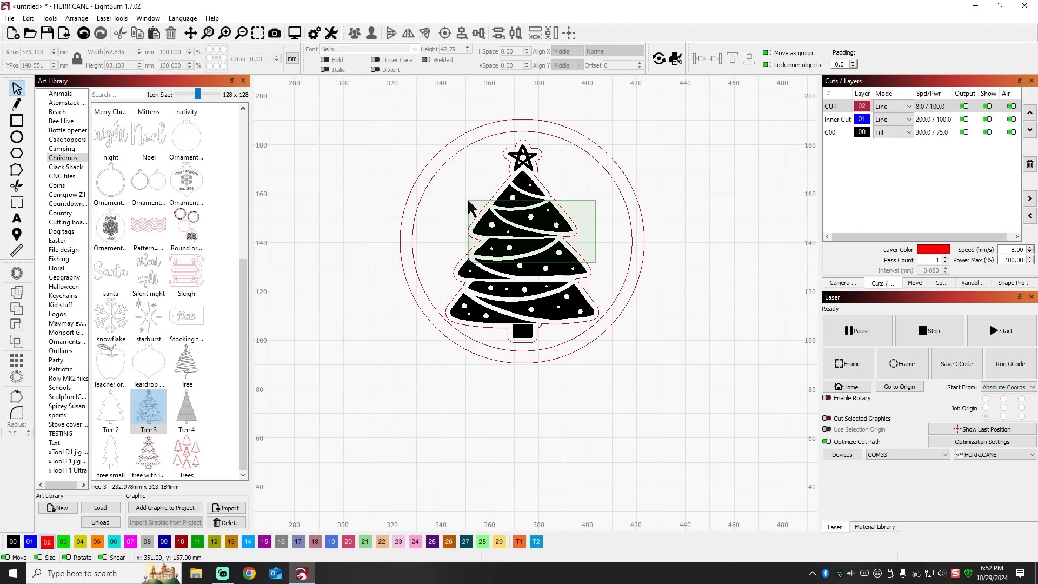
{"action": "left_click_drag", "start_coordinate": [595, 262], "coordinate": [468, 204]}
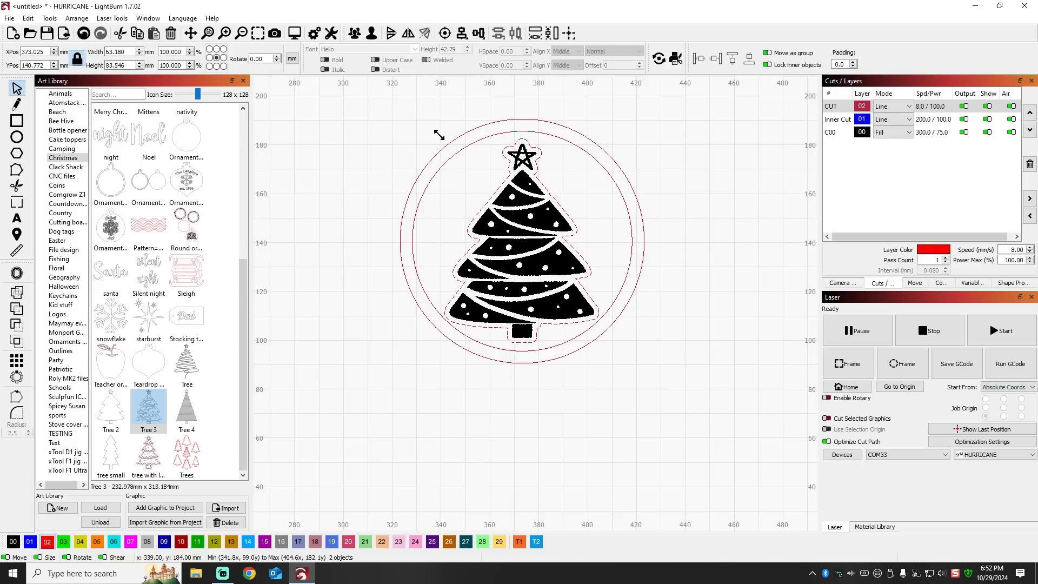
{"action": "left_click_drag", "start_coordinate": [438, 132], "coordinate": [426, 126]}
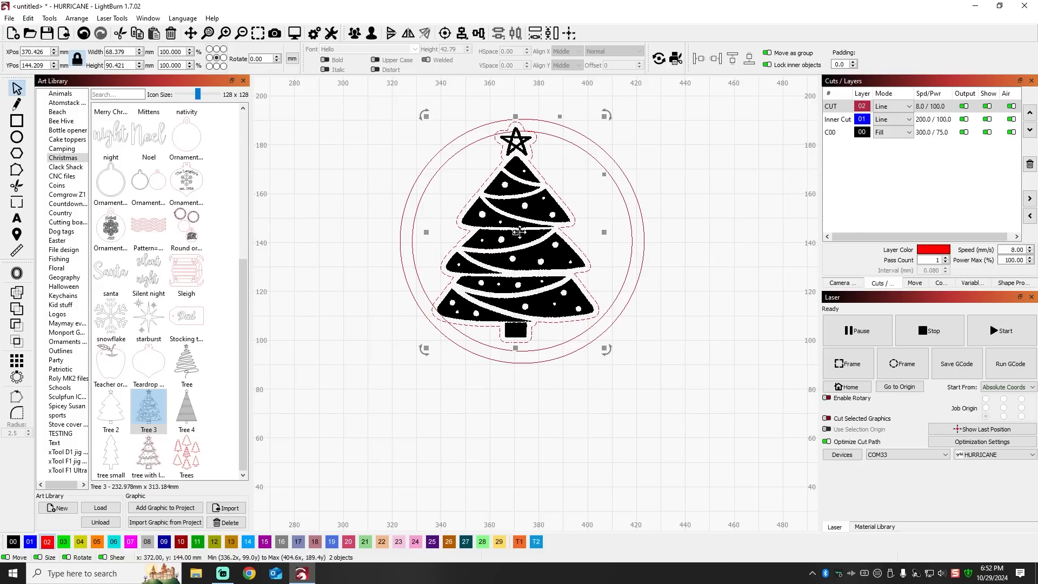
Group the tree with its outline and align its centre with the double ring
{"action": "right_click", "coordinate": [517, 232]}
{"action": "left_click", "coordinate": [549, 347]}
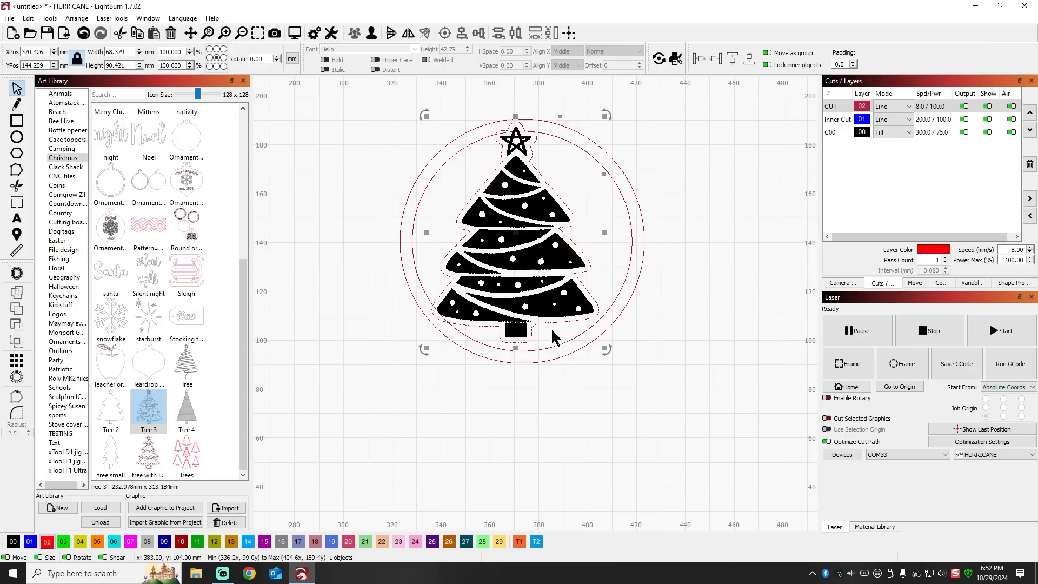
{"action": "left_click", "coordinate": [643, 219], "text": "shift"}
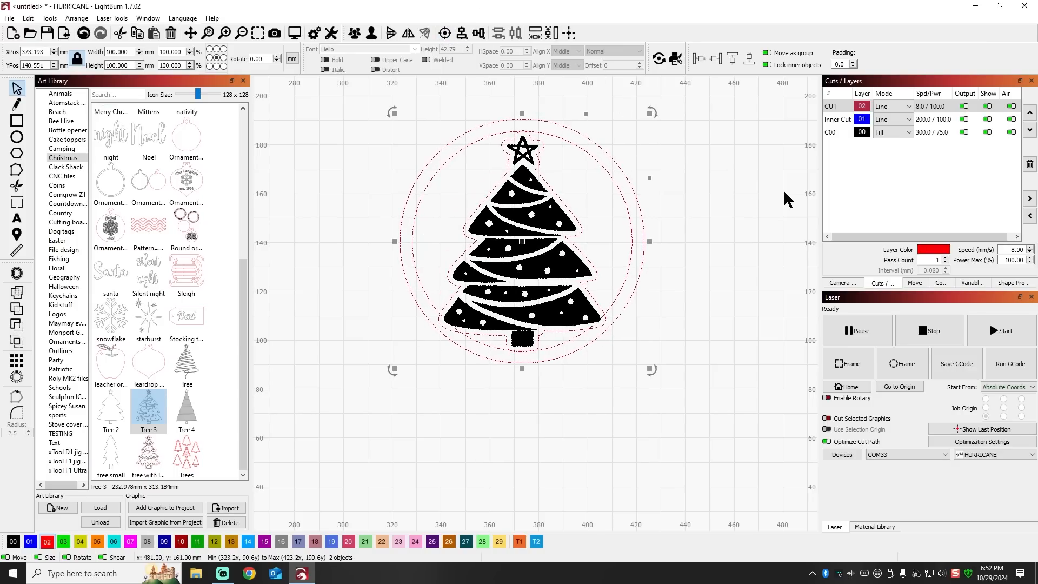
{"action": "left_click", "coordinate": [777, 219]}
Ungroup the tree from its outline and Boolean-union the outline with the double ring
{"action": "left_click", "coordinate": [548, 182]}
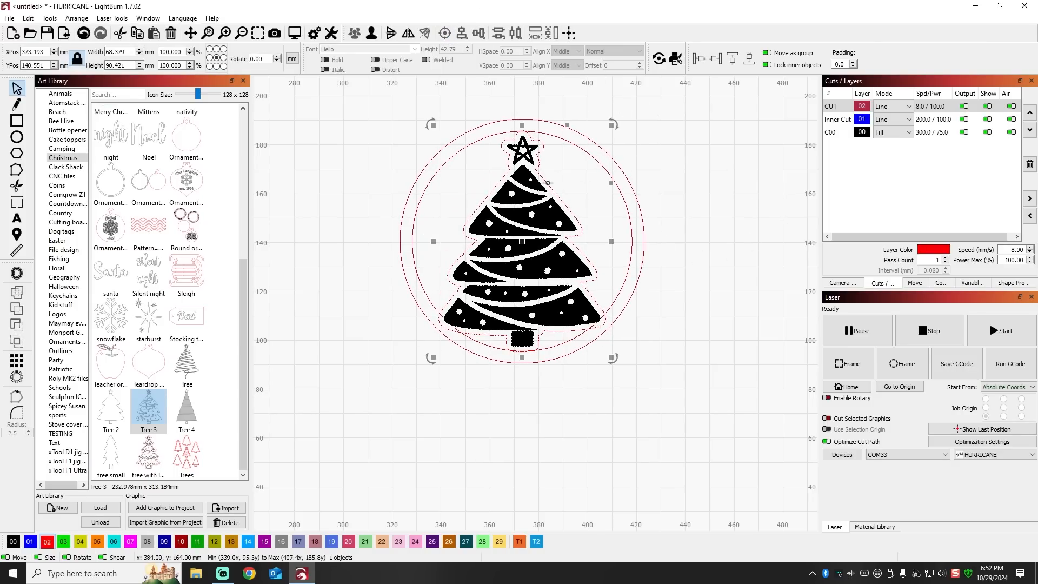
{"action": "right_click", "coordinate": [548, 183]}
{"action": "left_click", "coordinate": [584, 297]}
{"action": "left_click", "coordinate": [695, 193]}
{"action": "left_click", "coordinate": [554, 190]}
{"action": "left_click", "coordinate": [628, 182], "text": "shift"}
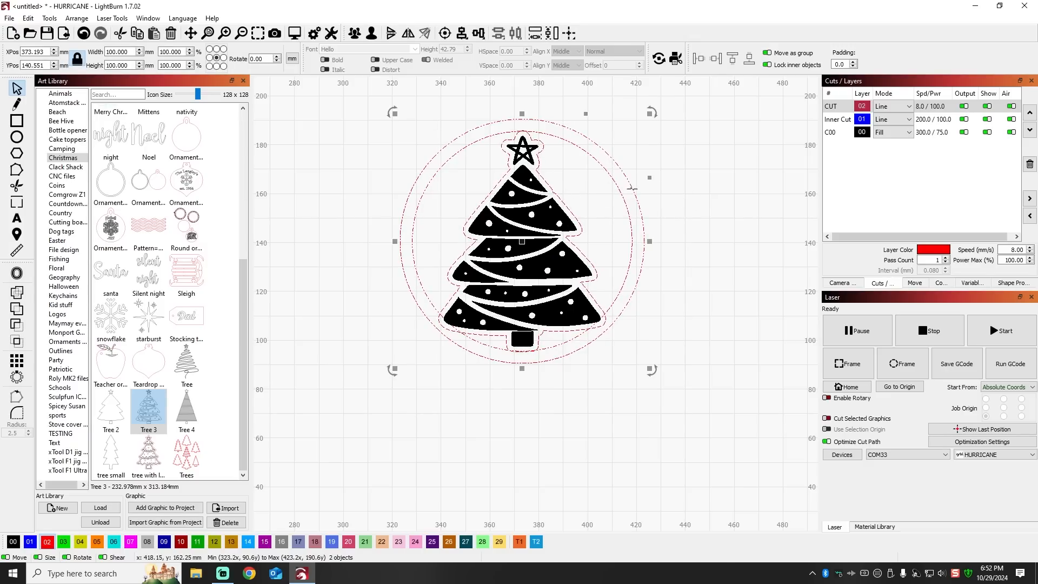
{"action": "left_click", "coordinate": [18, 310]}
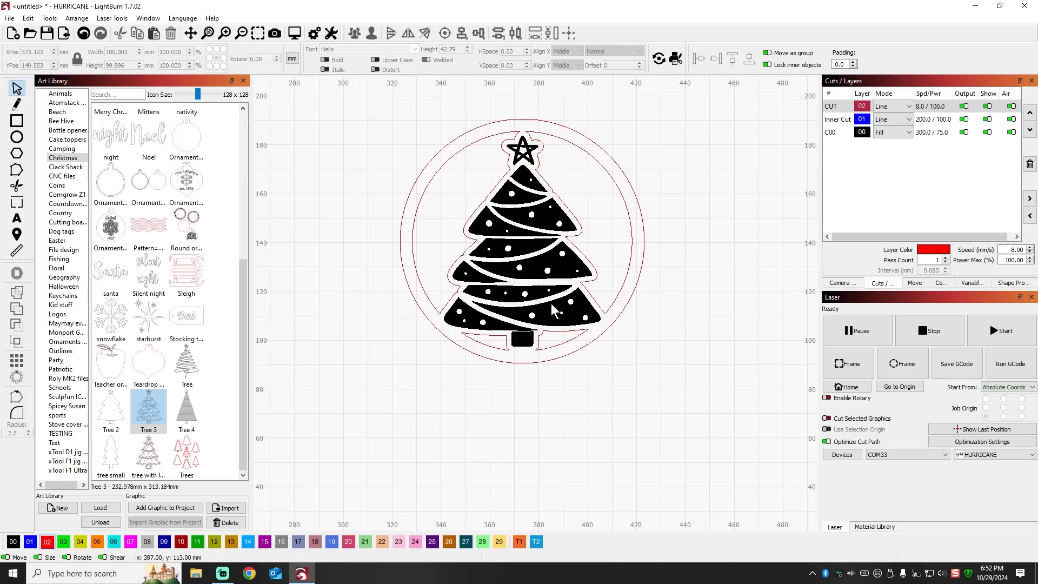
Move the complete tree ring beside the name ring, lined up with it
{"action": "scroll", "coordinate": [553, 311], "scroll_direction": "down", "scroll_amount": 5}
{"action": "left_click_drag", "start_coordinate": [485, 223], "coordinate": [626, 372]}
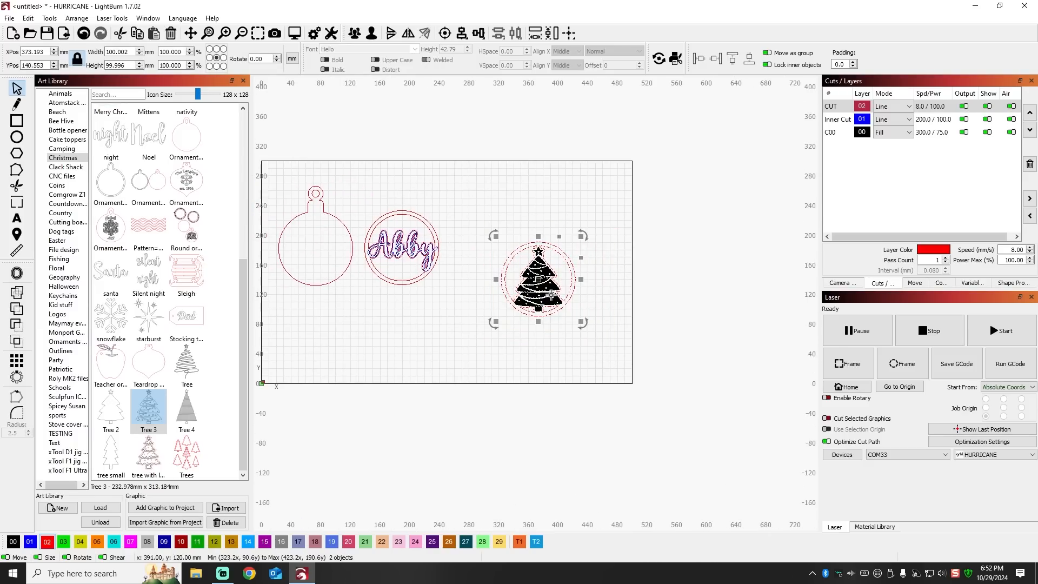
{"action": "left_click_drag", "start_coordinate": [540, 285], "coordinate": [487, 256]}
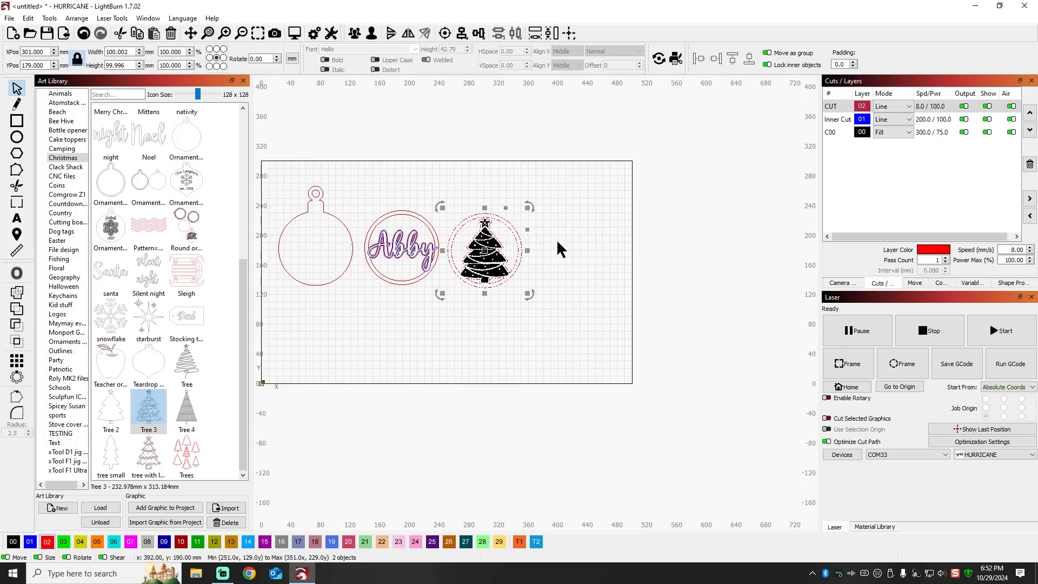
Update the camera overlay of the laser bed and shift the tree ring slightly away from the name ring
{"action": "left_click", "coordinate": [845, 283]}
{"action": "left_click", "coordinate": [871, 108]}
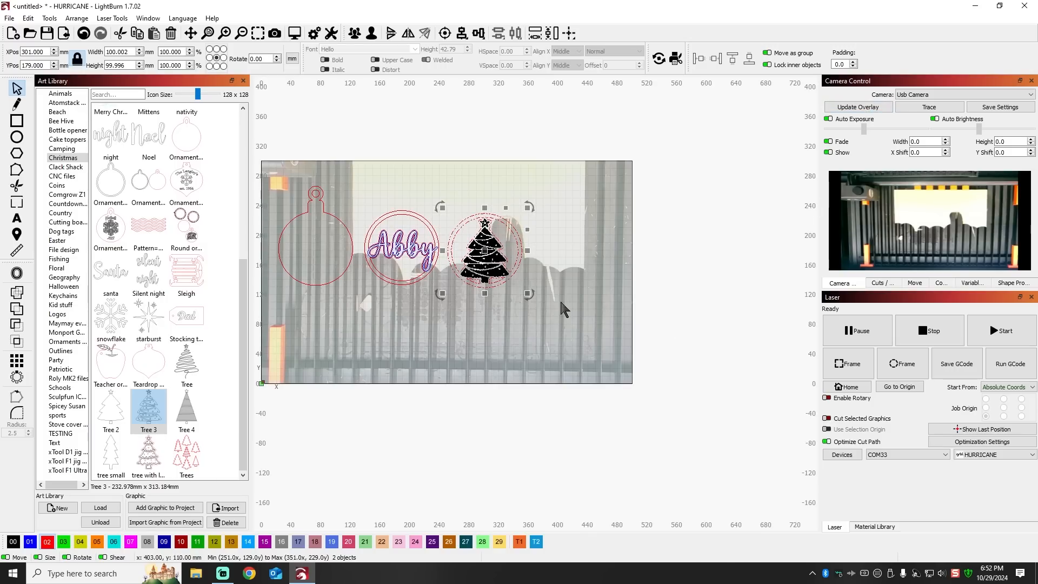
{"action": "mouse_move", "coordinate": [487, 252]}
{"action": "left_mouse_down"}
{"action": "mouse_move", "coordinate": [529, 252]}
{"action": "mouse_move", "coordinate": [495, 252]}
{"action": "left_mouse_up"}
{"action": "left_click", "coordinate": [563, 317]}
Scale all three ornament pieces together to about 254 mm overall width and position them on the material sheet, spacing the tree ring further out
{"action": "left_click_drag", "start_coordinate": [273, 187], "coordinate": [608, 366]}
{"action": "left_click_drag", "start_coordinate": [539, 296], "coordinate": [475, 270]}
{"action": "left_click_drag", "start_coordinate": [373, 226], "coordinate": [459, 209]}
{"action": "left_click", "coordinate": [597, 233]}
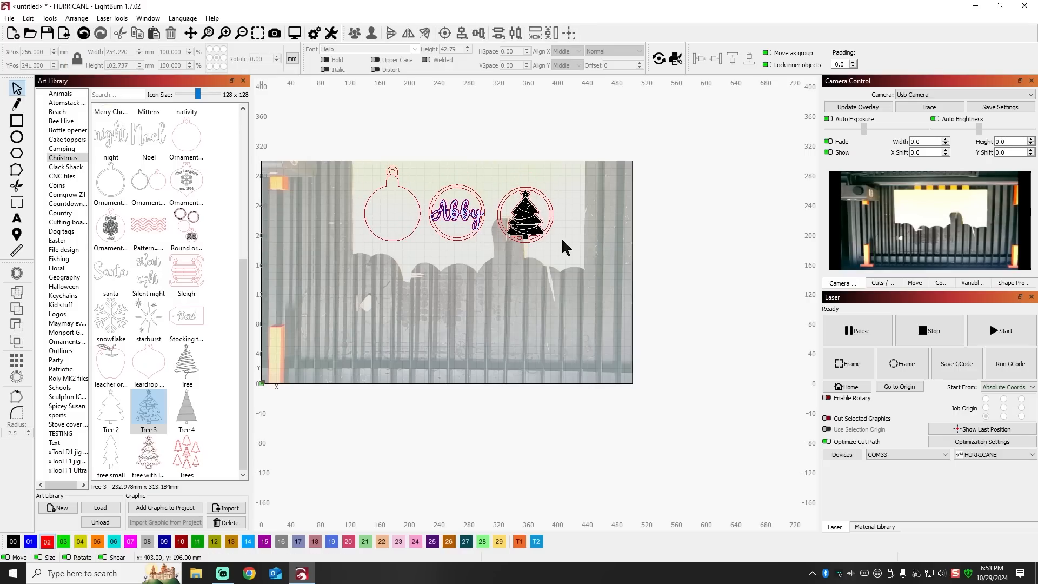
{"action": "left_click_drag", "start_coordinate": [533, 219], "coordinate": [540, 216]}
{"action": "left_click", "coordinate": [619, 217]}
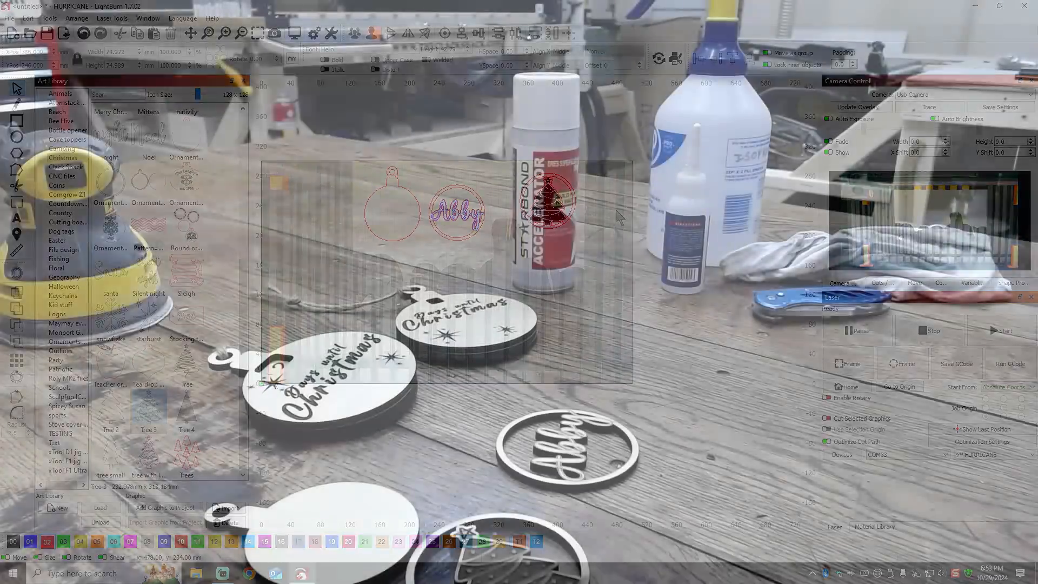